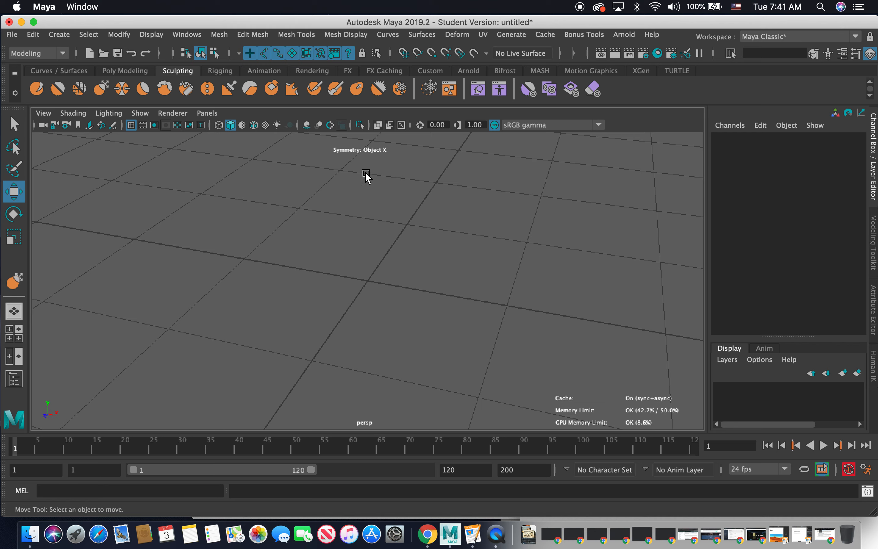
Create a polygon cube at the origin of the scene.
{"action": "left_click_drag", "start_coordinate": [400, 191], "coordinate": [408, 187], "text": "alt"}
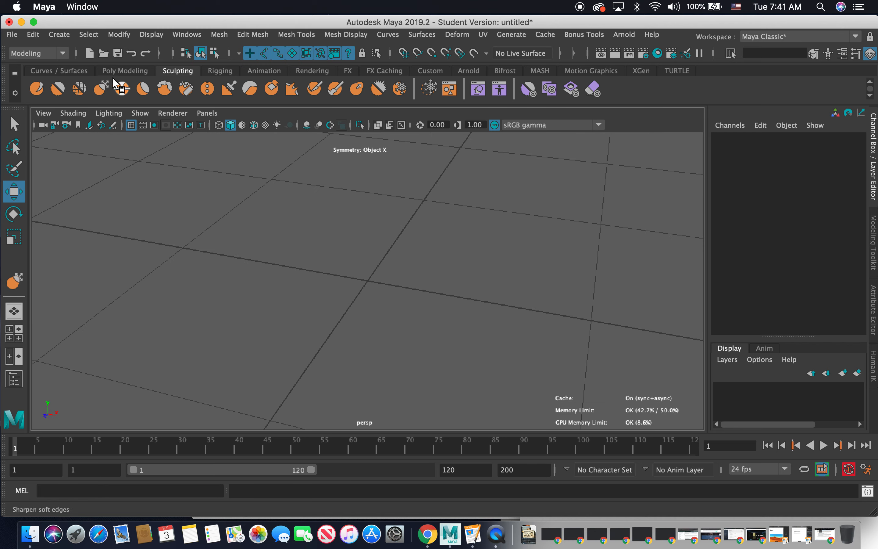
{"action": "left_click", "coordinate": [134, 70]}
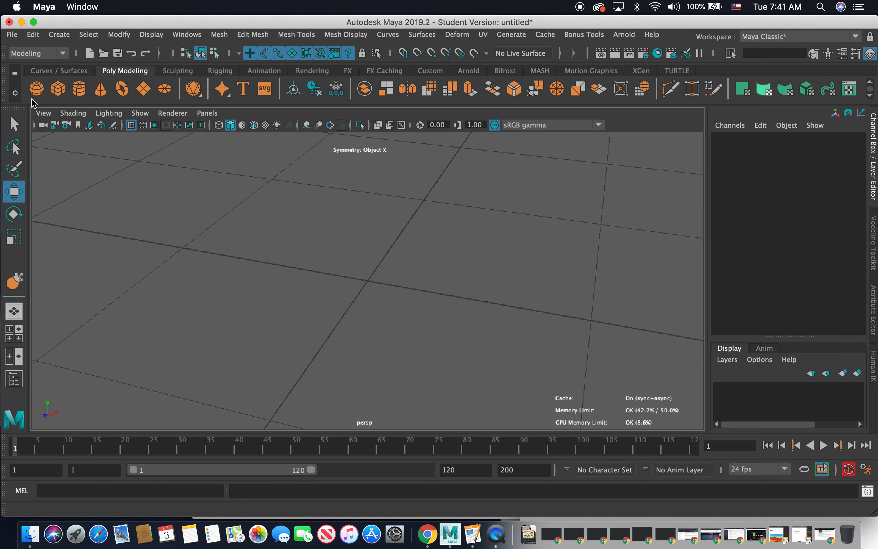
{"action": "left_click", "coordinate": [58, 87]}
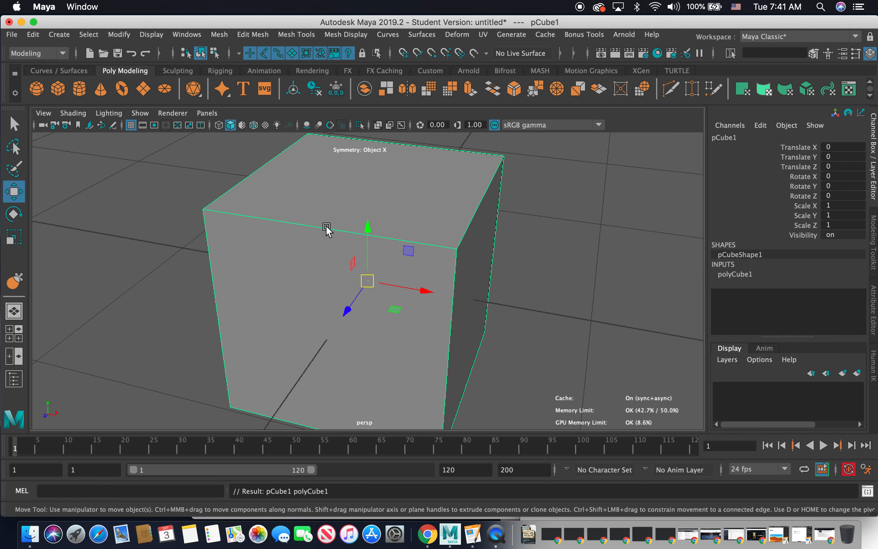
{"action": "scroll", "coordinate": [328, 218], "scroll_direction": "down", "scroll_amount": 5}
{"action": "scroll", "coordinate": [334, 221], "scroll_direction": "up", "scroll_amount": 3}
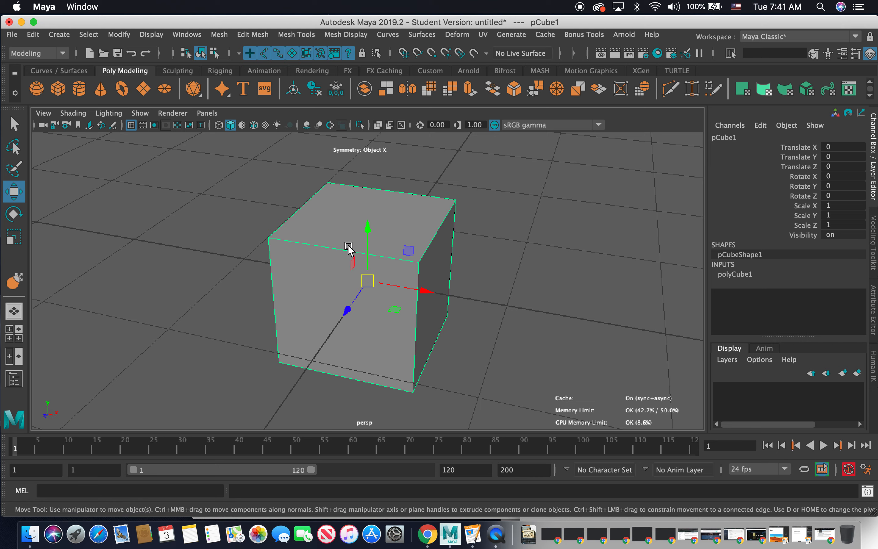
Turn off Step Snap in the Move Tool settings and close the settings.
{"action": "left_click_drag", "start_coordinate": [348, 246], "coordinate": [332, 231], "text": "alt"}
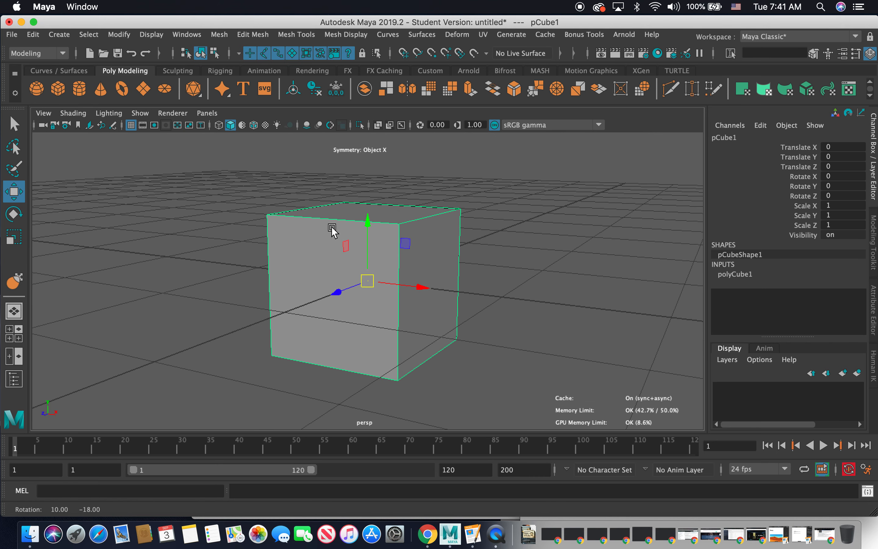
{"action": "left_click", "coordinate": [369, 223]}
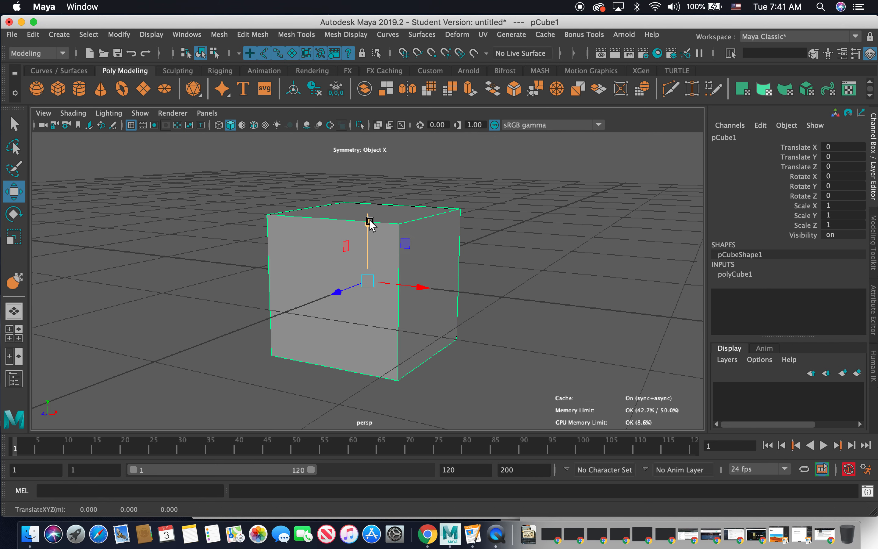
{"action": "double_click", "coordinate": [14, 191]}
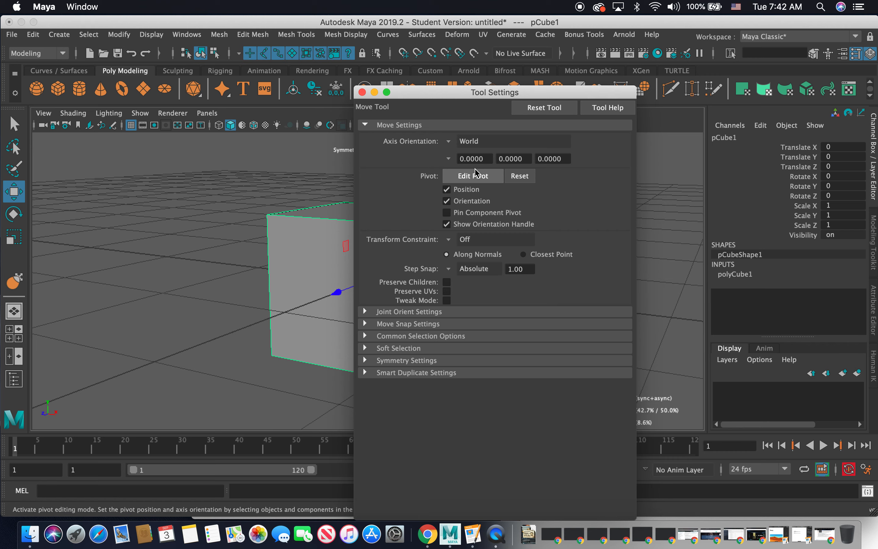
{"action": "left_click", "coordinate": [446, 268]}
{"action": "left_click", "coordinate": [462, 275]}
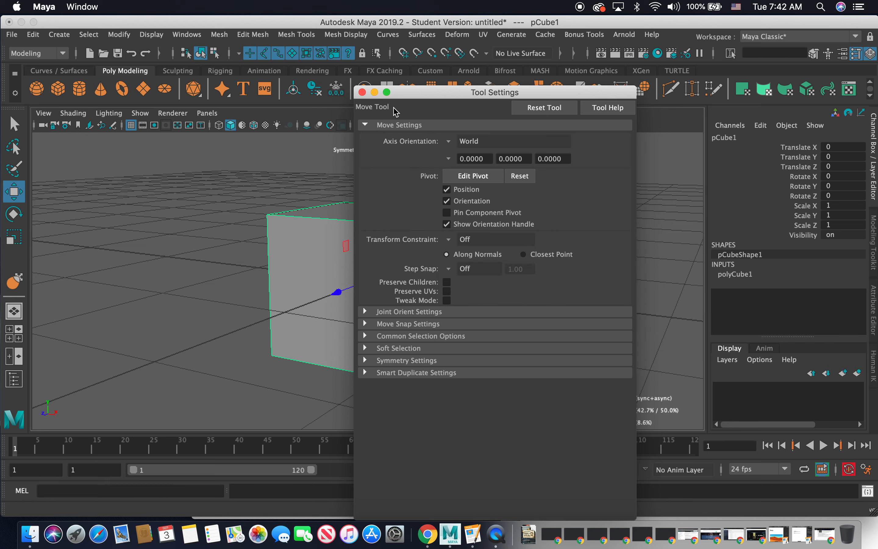
{"action": "left_click", "coordinate": [362, 92]}
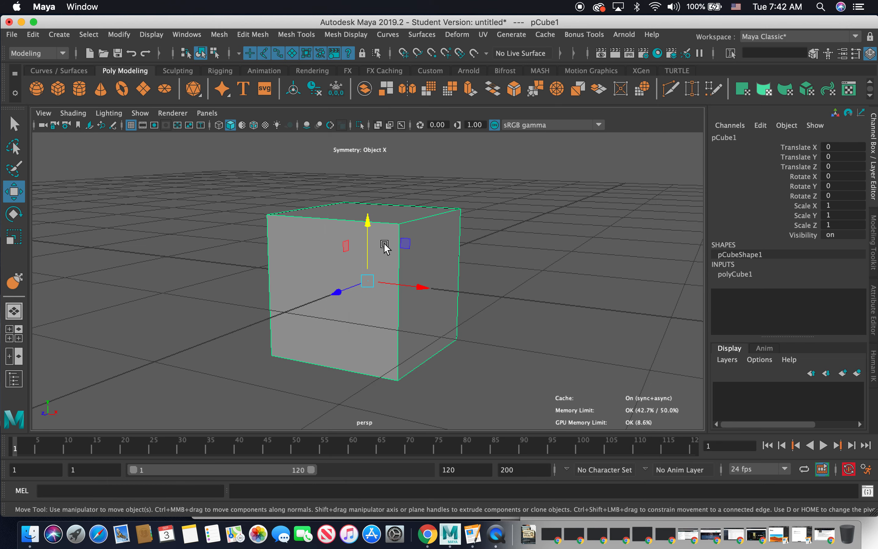
Move the cube up along Y to about 0.604.
{"action": "left_click_drag", "start_coordinate": [366, 219], "coordinate": [385, 126]}
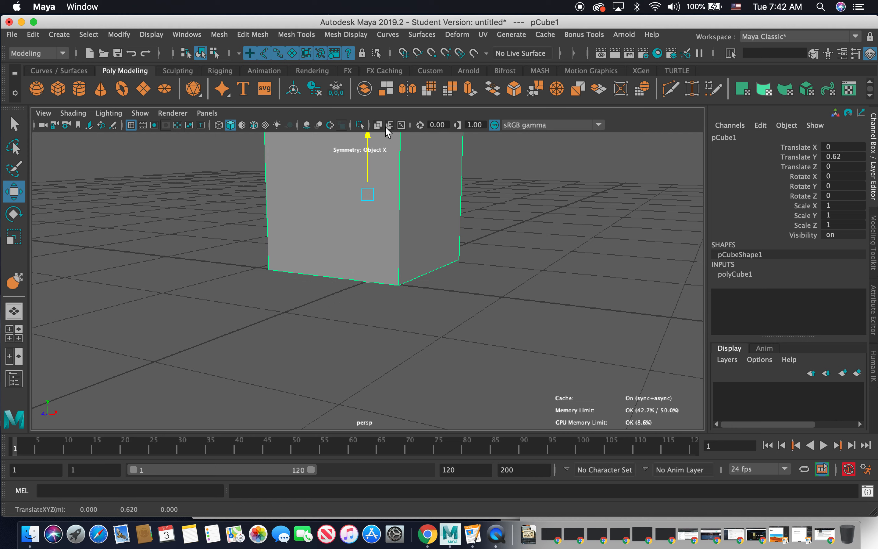
{"action": "scroll", "coordinate": [412, 288], "scroll_direction": "down", "scroll_amount": 5}
{"action": "middle_click_drag", "start_coordinate": [417, 274], "coordinate": [439, 302], "text": "alt"}
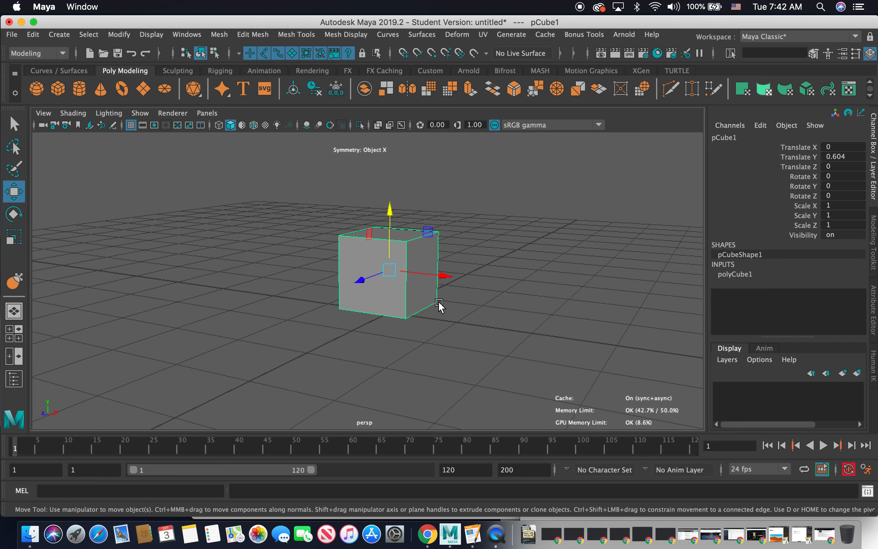
{"action": "scroll", "coordinate": [440, 299], "scroll_direction": "up", "scroll_amount": 5}
{"action": "left_click_drag", "start_coordinate": [433, 260], "coordinate": [437, 264], "text": "alt"}
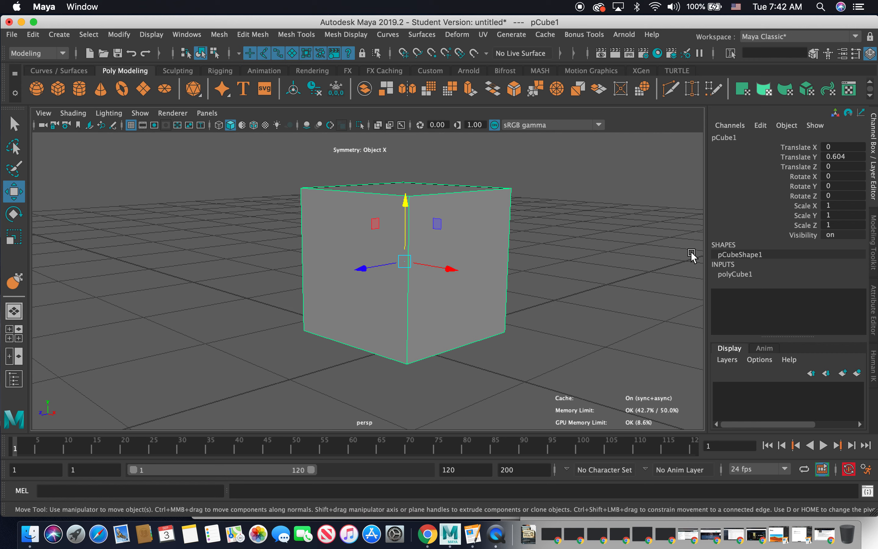
Expand the cube's creation inputs and rename the cube as face_geo.
{"action": "left_click", "coordinate": [727, 274]}
{"action": "scroll", "coordinate": [863, 226], "scroll_direction": "down", "scroll_amount": 2}
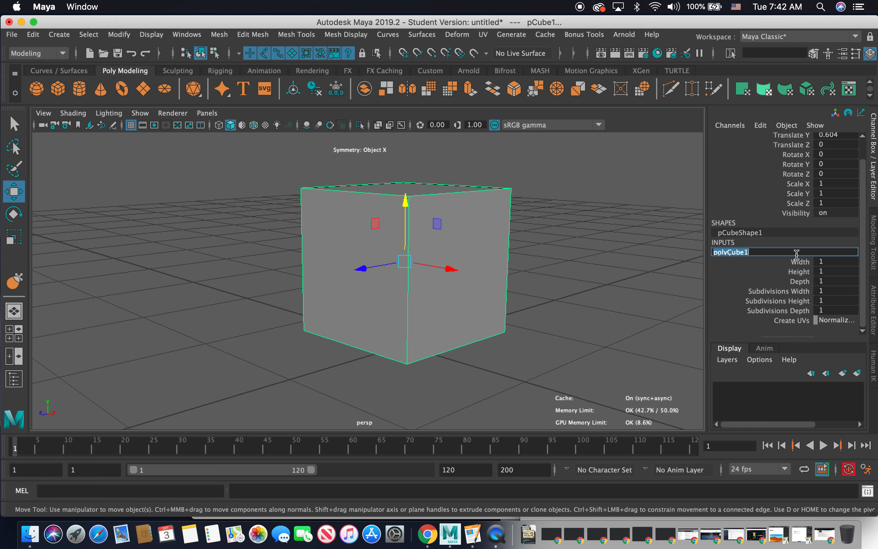
{"action": "scroll", "coordinate": [862, 149], "scroll_direction": "up", "scroll_amount": 2}
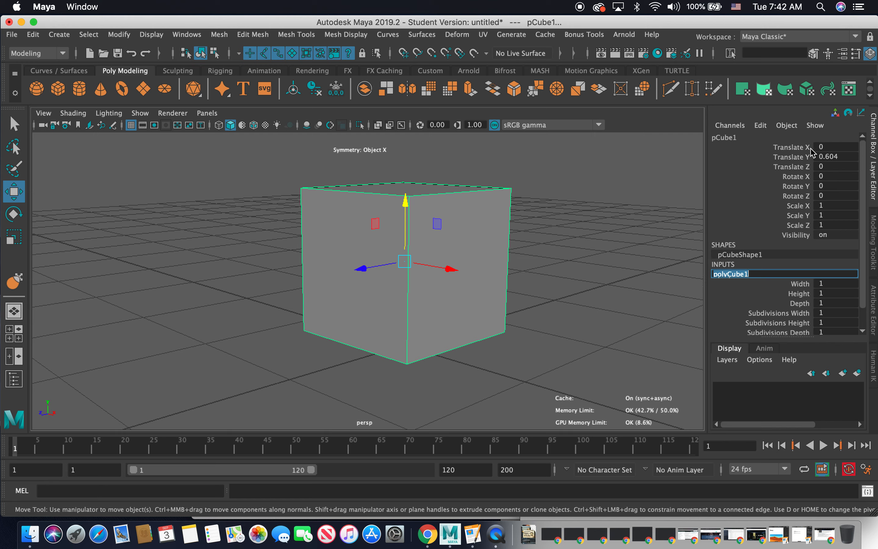
{"action": "left_click", "coordinate": [804, 138]}
{"action": "type", "text": "fac"}
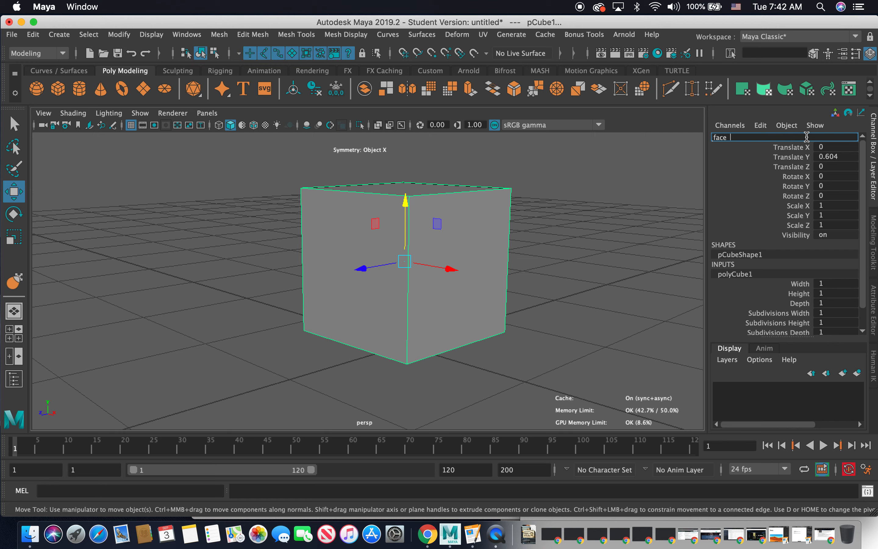
{"action": "type", "text": "e_geo"}
{"action": "key", "text": "Return"}
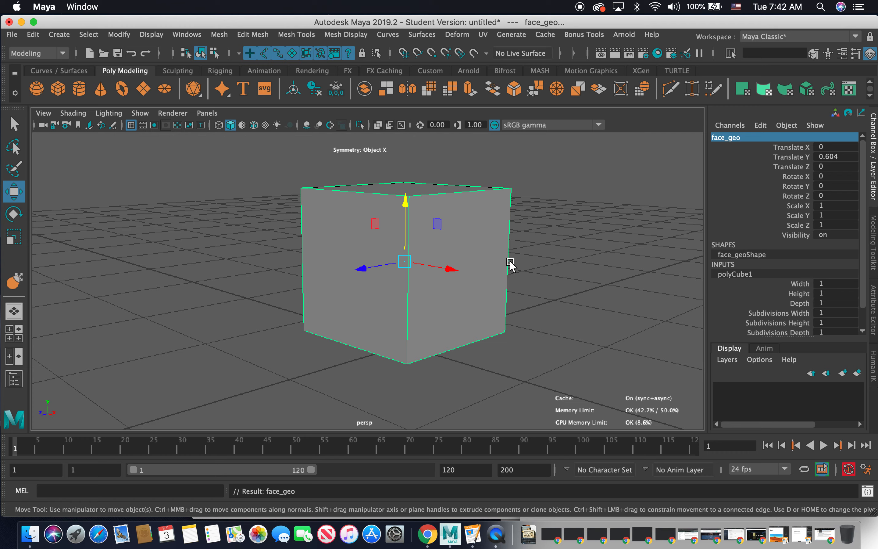
Set the cube's width, height and depth to 0.35.
{"action": "left_click_drag", "start_coordinate": [497, 270], "coordinate": [454, 228], "text": "alt"}
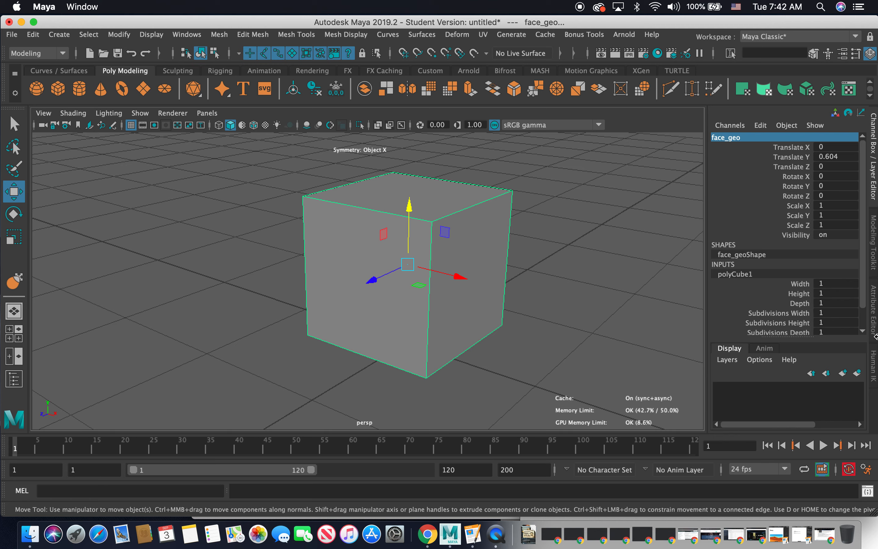
{"action": "left_click_drag", "start_coordinate": [831, 287], "coordinate": [841, 303]}
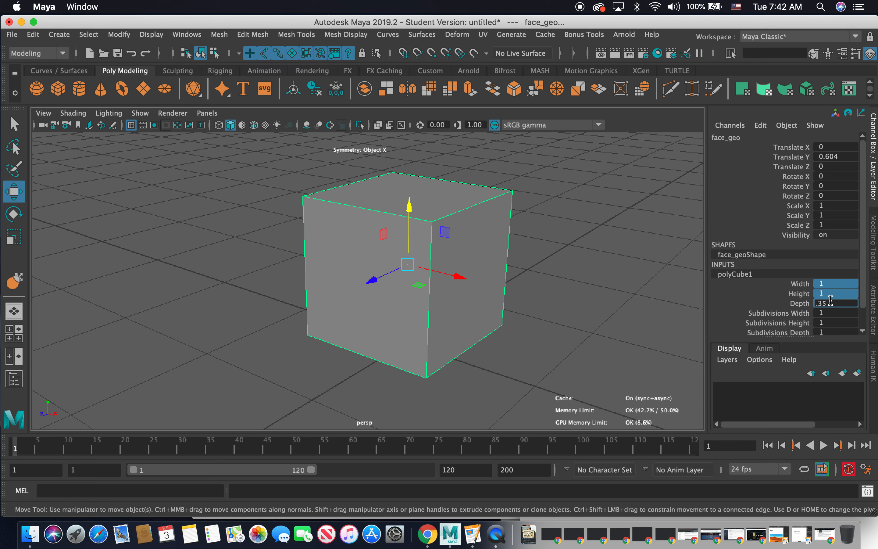
{"action": "type", "text": ".35"}
{"action": "key", "text": "Return"}
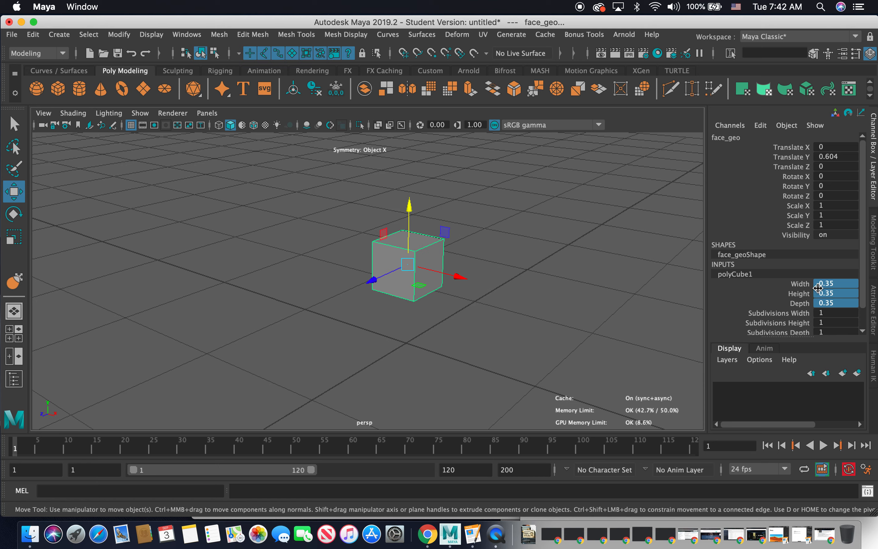
Lower the resized cube along Y to about 0.289 above the grid.
{"action": "scroll", "coordinate": [423, 299], "scroll_direction": "up", "scroll_amount": 5}
{"action": "left_click_drag", "start_coordinate": [458, 324], "coordinate": [503, 300], "text": "alt"}
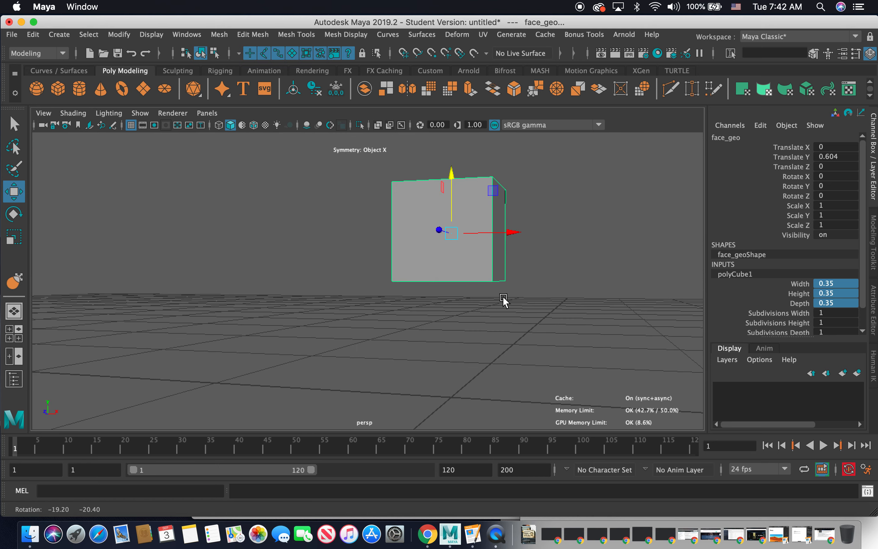
{"action": "left_click_drag", "start_coordinate": [449, 174], "coordinate": [450, 249]}
{"action": "left_click_drag", "start_coordinate": [513, 245], "coordinate": [478, 234], "text": "alt"}
{"action": "left_click_drag", "start_coordinate": [405, 194], "coordinate": [405, 206]}
{"action": "left_click_drag", "start_coordinate": [471, 276], "coordinate": [499, 274], "text": "alt"}
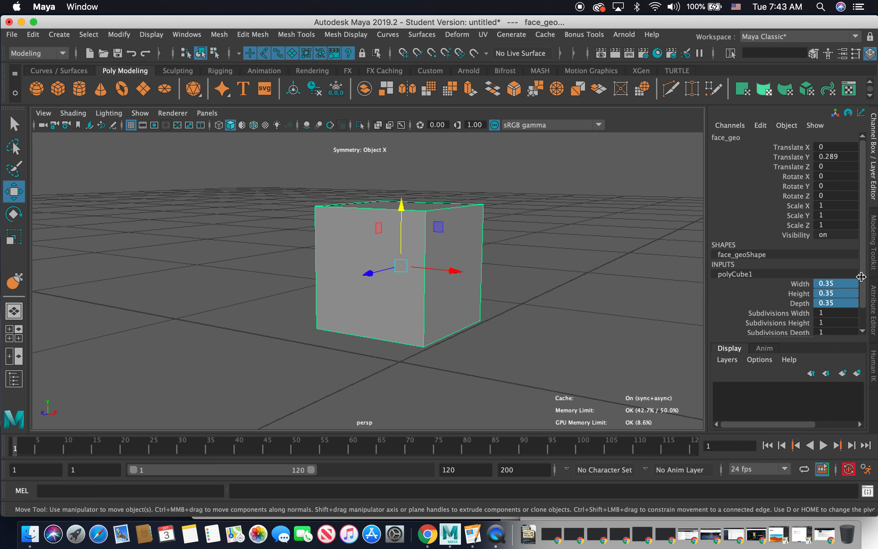
Set the cube's width, height and depth subdivisions to 6.
{"action": "scroll", "coordinate": [863, 302], "scroll_direction": "down", "scroll_amount": 2}
{"action": "left_click_drag", "start_coordinate": [842, 293], "coordinate": [842, 306]}
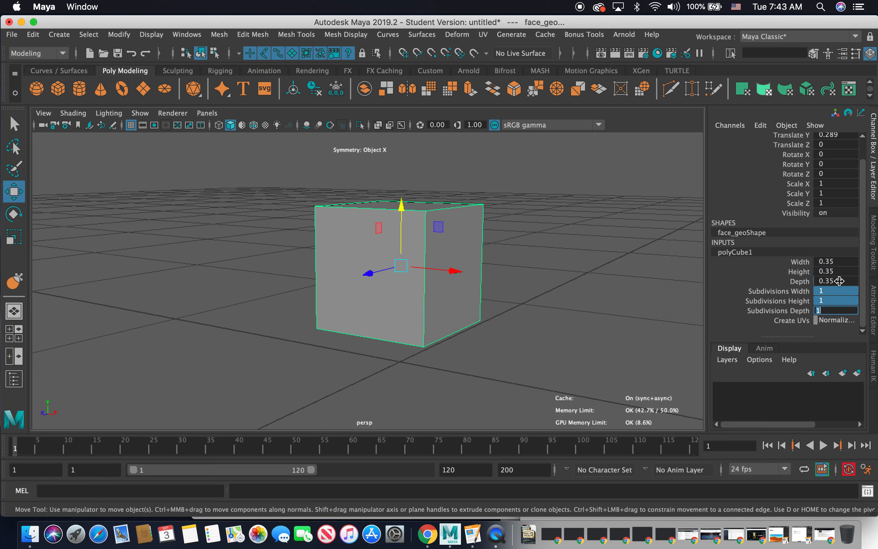
{"action": "key", "text": "Return"}
Set the cube's depth subdivisions to 5.
{"action": "mouse_move", "coordinate": [496, 233]}
{"action": "left_mouse_down", "text": "alt"}
{"action": "mouse_move", "coordinate": [455, 232]}
{"action": "mouse_move", "coordinate": [496, 261]}
{"action": "mouse_move", "coordinate": [437, 251]}
{"action": "mouse_move", "coordinate": [444, 268]}
{"action": "mouse_move", "coordinate": [497, 238]}
{"action": "left_mouse_up", "text": "alt"}
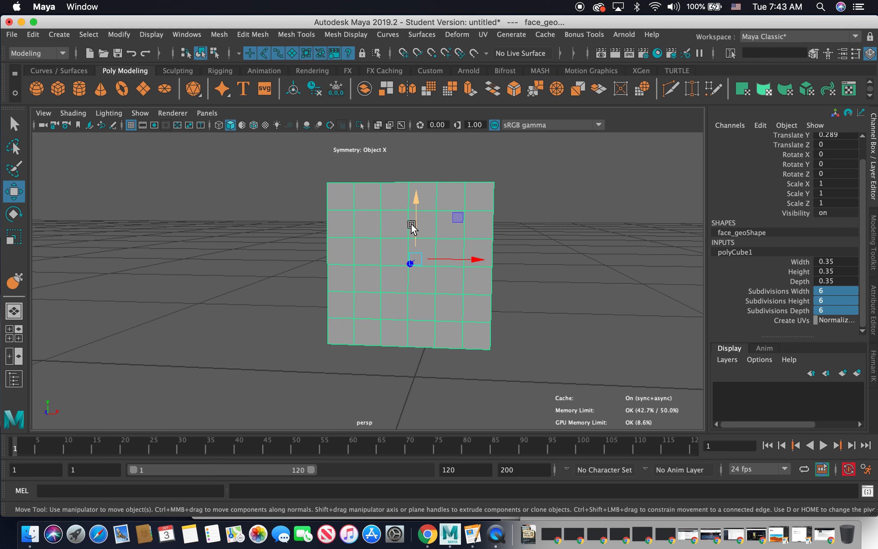
{"action": "left_click_drag", "start_coordinate": [446, 318], "coordinate": [414, 278], "text": "alt"}
{"action": "double_click", "coordinate": [841, 310]}
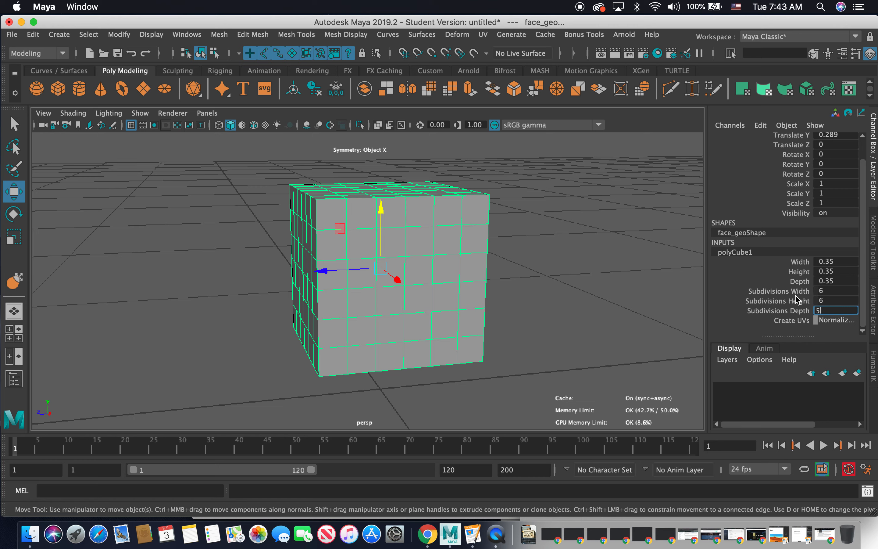
{"action": "key", "text": "Return"}
Try setting the cube's width subdivisions to 7, and undo that change.
{"action": "left_click_drag", "start_coordinate": [543, 241], "coordinate": [505, 242], "text": "alt"}
{"action": "left_click_drag", "start_coordinate": [423, 262], "coordinate": [344, 210], "text": "alt"}
{"action": "scroll", "coordinate": [447, 251], "scroll_direction": "up", "scroll_amount": 3}
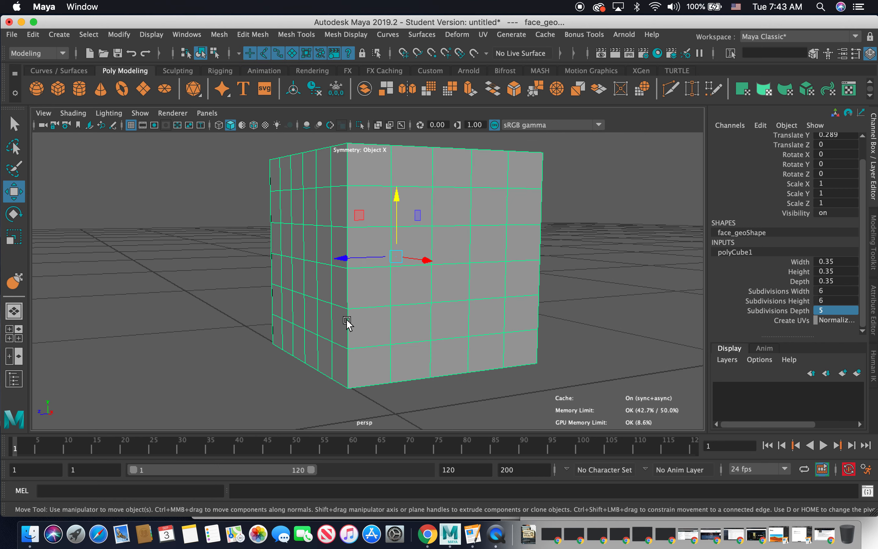
{"action": "double_click", "coordinate": [827, 291]}
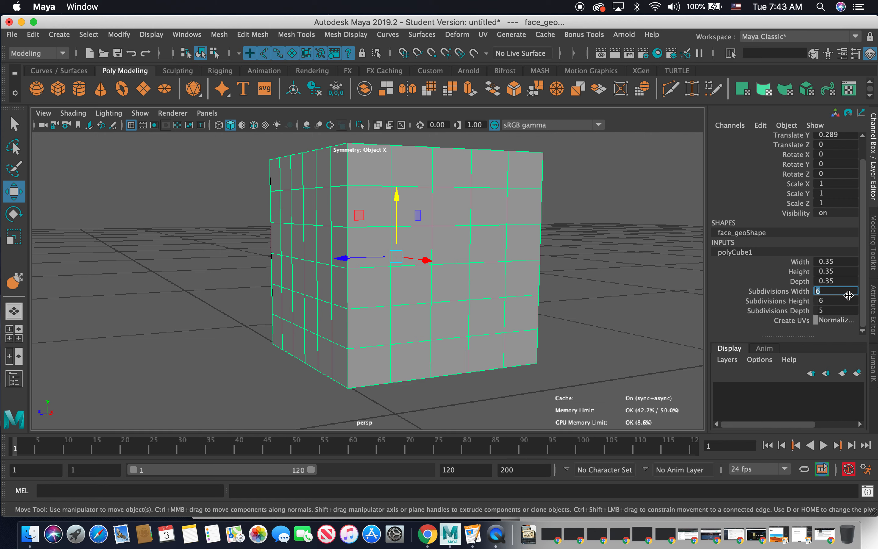
{"action": "key", "text": "Return"}
{"action": "key", "text": "z"}
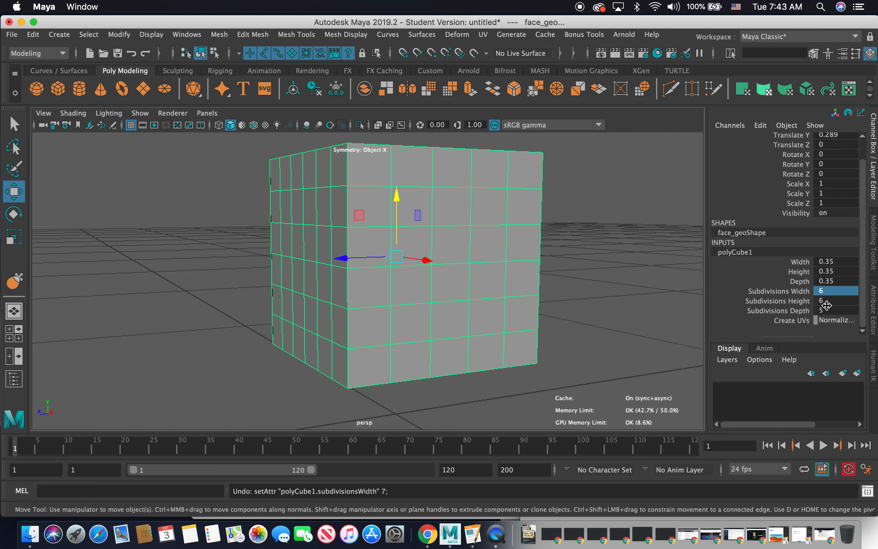
Set the cube's height subdivisions to 7.
{"action": "double_click", "coordinate": [838, 300]}
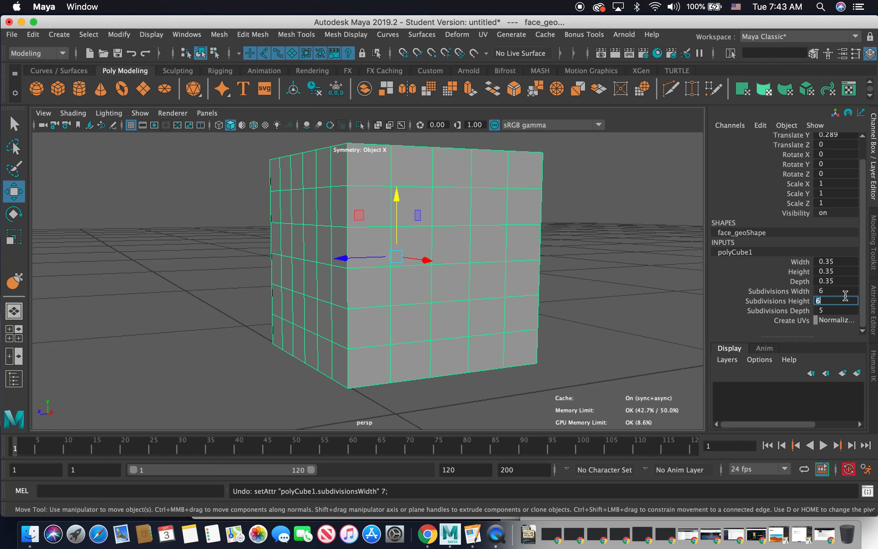
{"action": "type", "text": "7"}
{"action": "key", "text": "Return"}
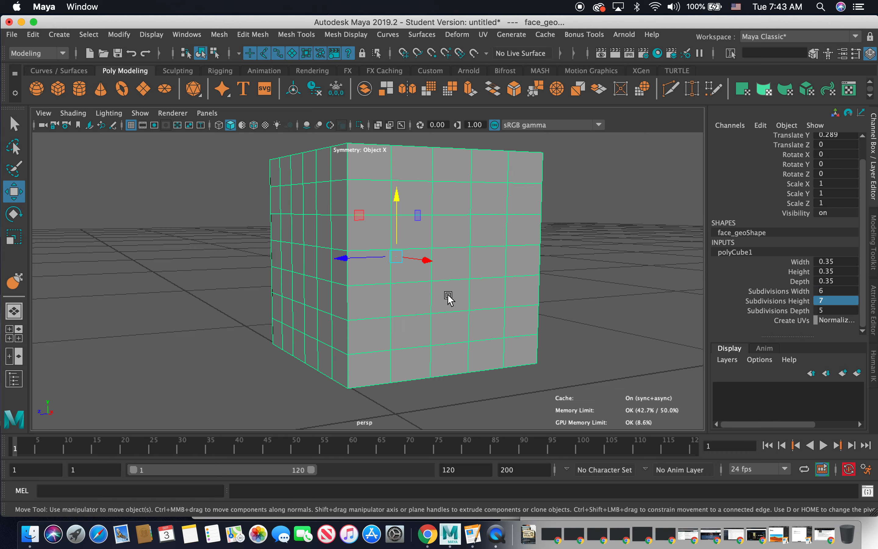
Switch to vertex mode and select the fourth horizontal row of vertices from the top on the cube's front face.
{"action": "mouse_move", "coordinate": [406, 284]}
{"action": "left_mouse_down", "text": "alt"}
{"action": "mouse_move", "coordinate": [463, 290]}
{"action": "mouse_move", "coordinate": [484, 242]}
{"action": "mouse_move", "coordinate": [459, 274]}
{"action": "mouse_move", "coordinate": [493, 278]}
{"action": "mouse_move", "coordinate": [400, 273]}
{"action": "left_mouse_up", "text": "alt"}
{"action": "right_click_drag", "start_coordinate": [399, 272], "coordinate": [415, 247], "text": "alt"}
{"action": "left_click_drag", "start_coordinate": [415, 247], "coordinate": [364, 253], "text": "alt"}
{"action": "right_click_drag", "start_coordinate": [374, 268], "coordinate": [419, 278], "text": "alt"}
{"action": "left_click_drag", "start_coordinate": [419, 279], "coordinate": [401, 279], "text": "alt"}
{"action": "right_click_drag", "start_coordinate": [453, 200], "coordinate": [414, 202]}
{"action": "left_click_drag", "start_coordinate": [304, 288], "coordinate": [290, 255], "text": "alt"}
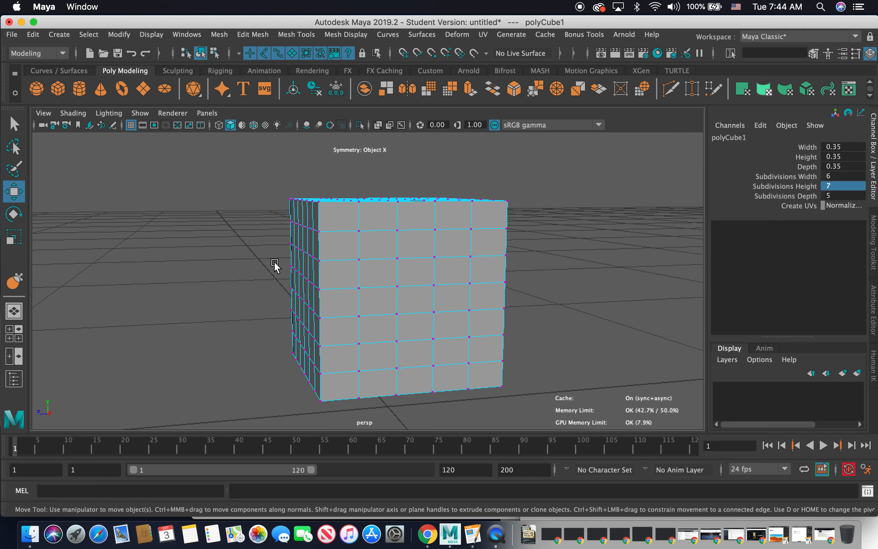
{"action": "left_click_drag", "start_coordinate": [294, 251], "coordinate": [333, 282], "text": "alt"}
{"action": "left_click_drag", "start_coordinate": [333, 282], "coordinate": [288, 287], "text": "alt"}
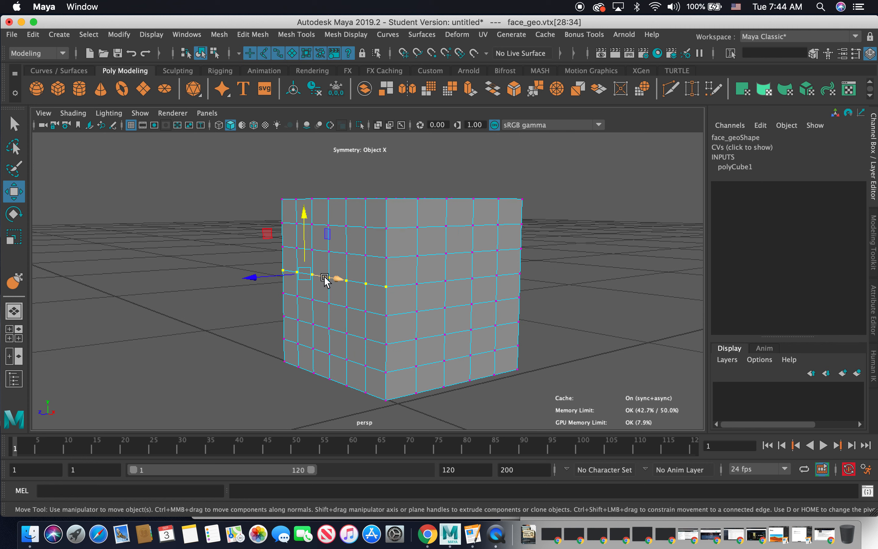
Check the symmetry options and view the selected vertex row from the cube's side.
{"action": "left_click_drag", "start_coordinate": [357, 266], "coordinate": [353, 224]}
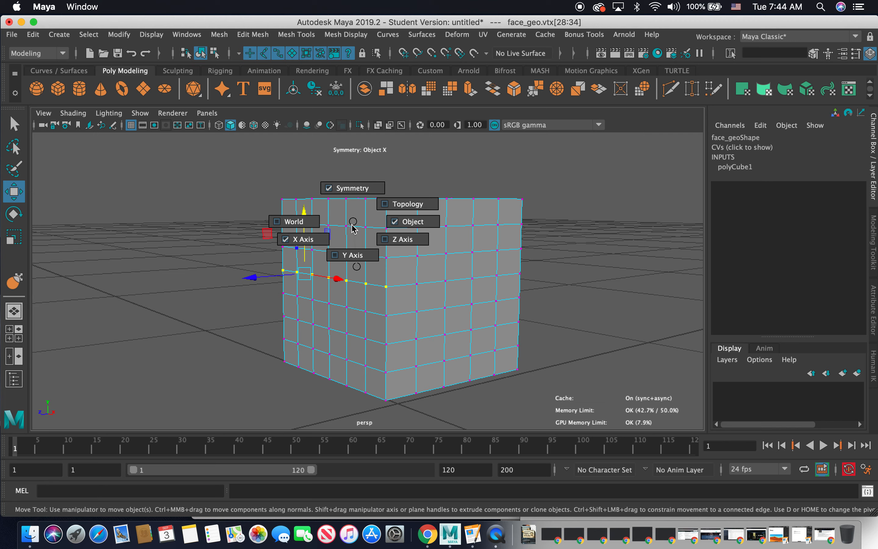
{"action": "left_click_drag", "start_coordinate": [352, 224], "coordinate": [310, 258]}
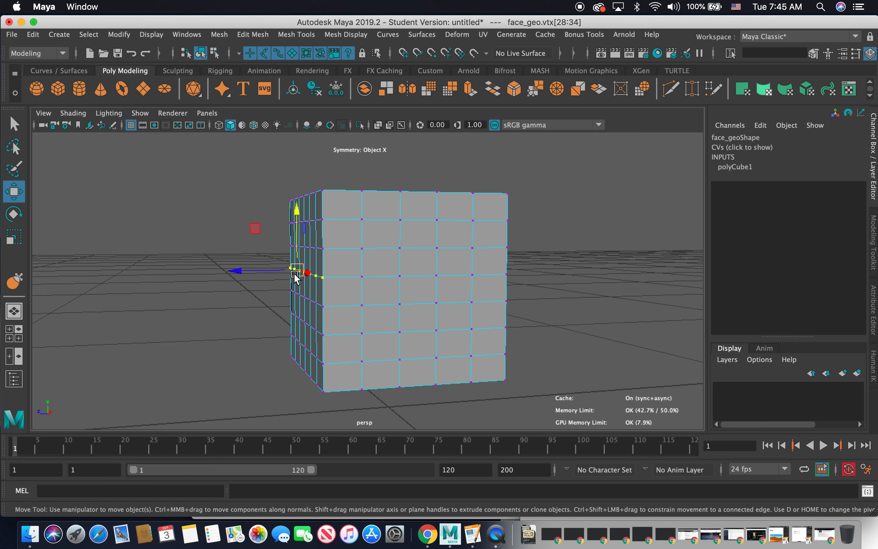
{"action": "left_click_drag", "start_coordinate": [295, 276], "coordinate": [280, 289], "text": "alt"}
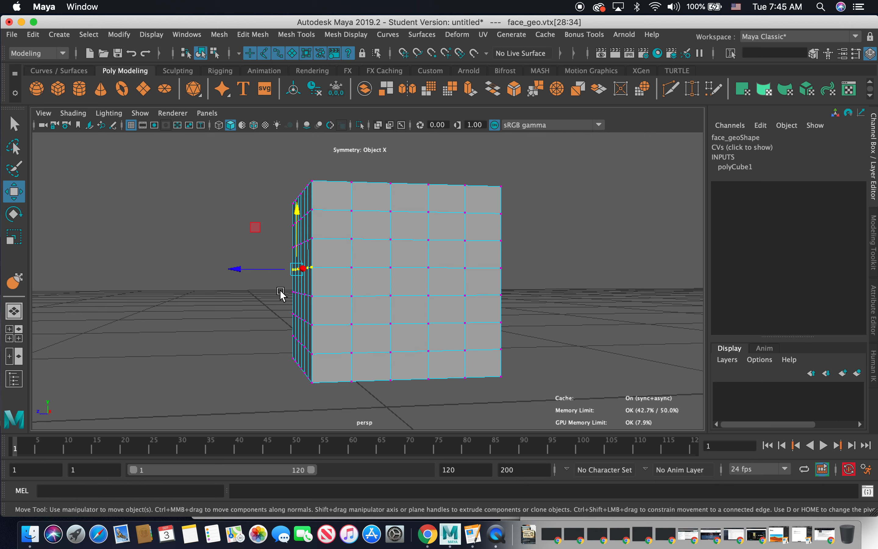
{"action": "left_click_drag", "start_coordinate": [285, 290], "coordinate": [274, 294], "text": "alt"}
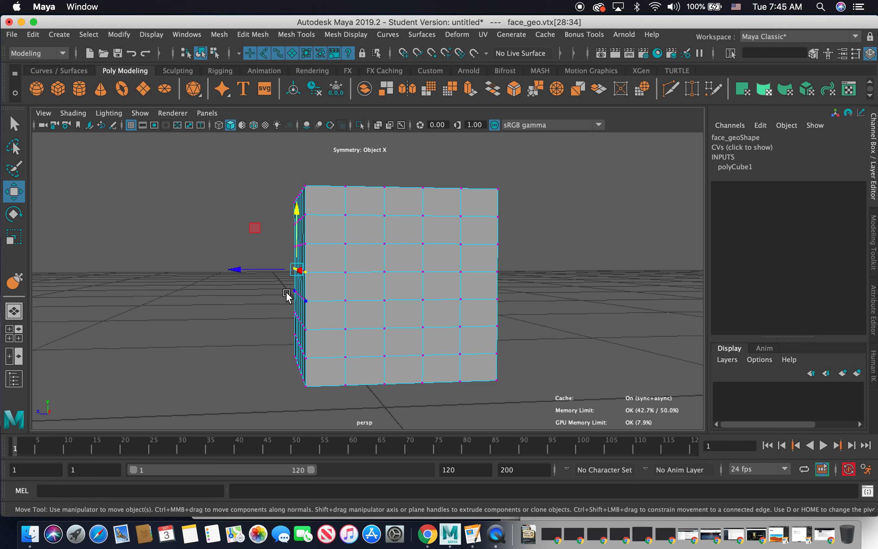
Turn on soft selection and push the selected fourth vertex row of the front face inward along Z.
{"action": "key", "text": "b"}
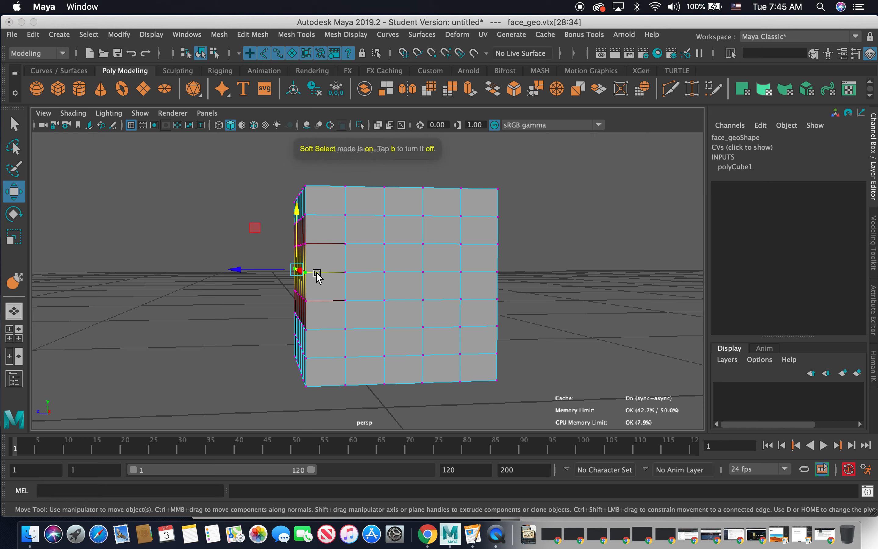
{"action": "left_click_drag", "start_coordinate": [250, 293], "coordinate": [254, 325], "text": "alt"}
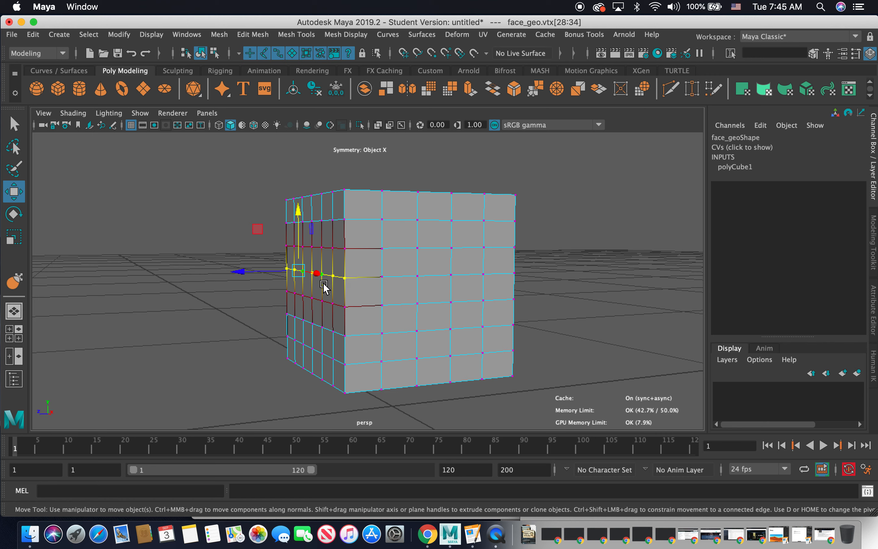
{"action": "left_click_drag", "start_coordinate": [305, 267], "coordinate": [446, 355]}
{"action": "left_click_drag", "start_coordinate": [524, 382], "coordinate": [519, 360], "text": "alt"}
Select the vertical vertex columns at both front corners and pull them back along Z to round the front.
{"action": "left_click", "coordinate": [440, 277]}
{"action": "left_click", "coordinate": [397, 407]}
{"action": "left_click_drag", "start_coordinate": [554, 332], "coordinate": [370, 284]}
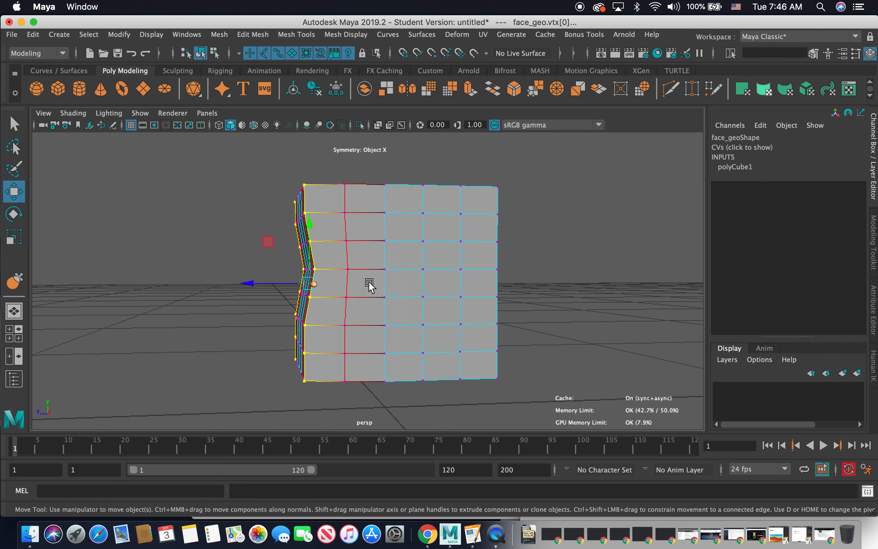
{"action": "left_click_drag", "start_coordinate": [239, 283], "coordinate": [336, 332]}
Select the vertical vertex columns at both back corners and move them forward along Z to round the back.
{"action": "left_click_drag", "start_coordinate": [476, 310], "coordinate": [362, 228], "text": "alt"}
{"action": "left_click", "coordinate": [401, 222]}
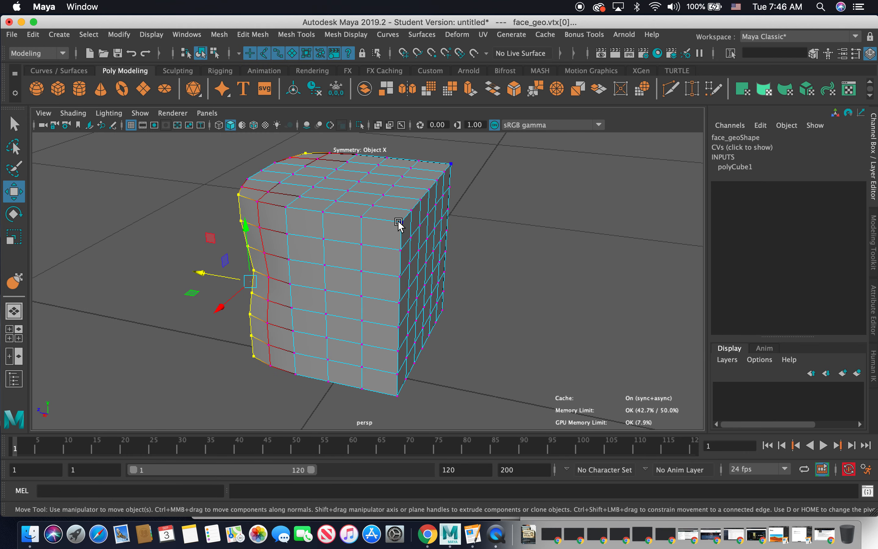
{"action": "double_click", "coordinate": [398, 391], "text": "shift"}
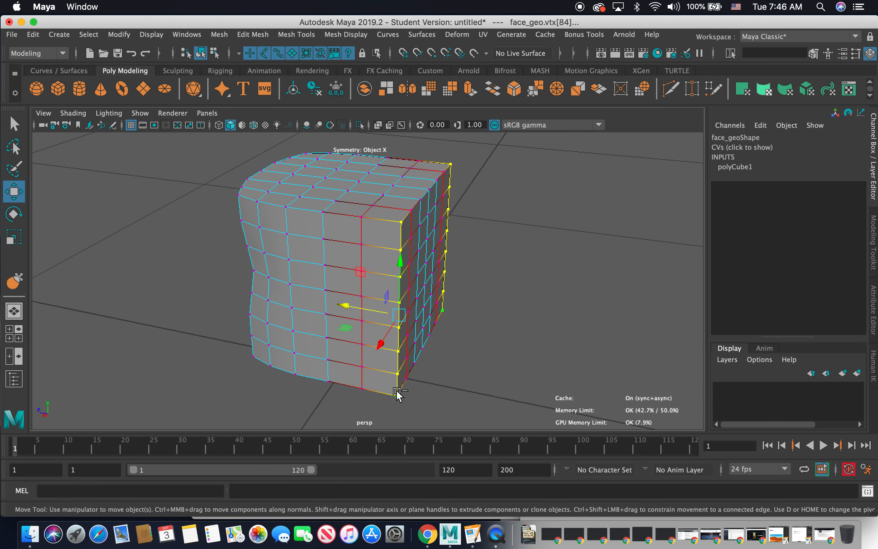
{"action": "left_click_drag", "start_coordinate": [345, 305], "coordinate": [456, 244]}
Try moving the back face's centre vertex column along Z, and undo that move.
{"action": "left_click", "coordinate": [429, 198]}
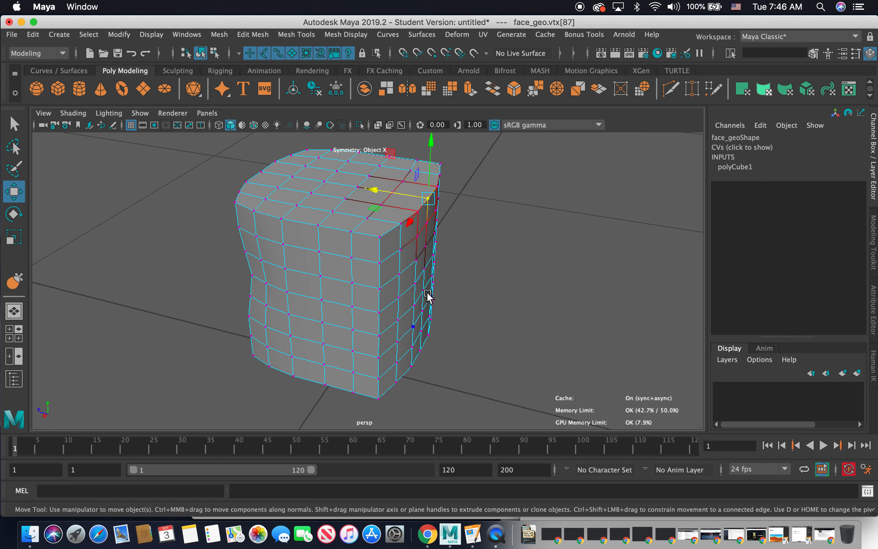
{"action": "double_click", "coordinate": [420, 349], "text": "shift"}
{"action": "left_click_drag", "start_coordinate": [366, 271], "coordinate": [525, 272]}
{"action": "key", "text": "super+z"}
Move the front face's top corner vertices and its bottom corner vertices slightly inward along X.
{"action": "left_click", "coordinate": [468, 192]}
{"action": "left_click_drag", "start_coordinate": [514, 193], "coordinate": [507, 195]}
{"action": "left_click_drag", "start_coordinate": [494, 282], "coordinate": [472, 272], "text": "alt"}
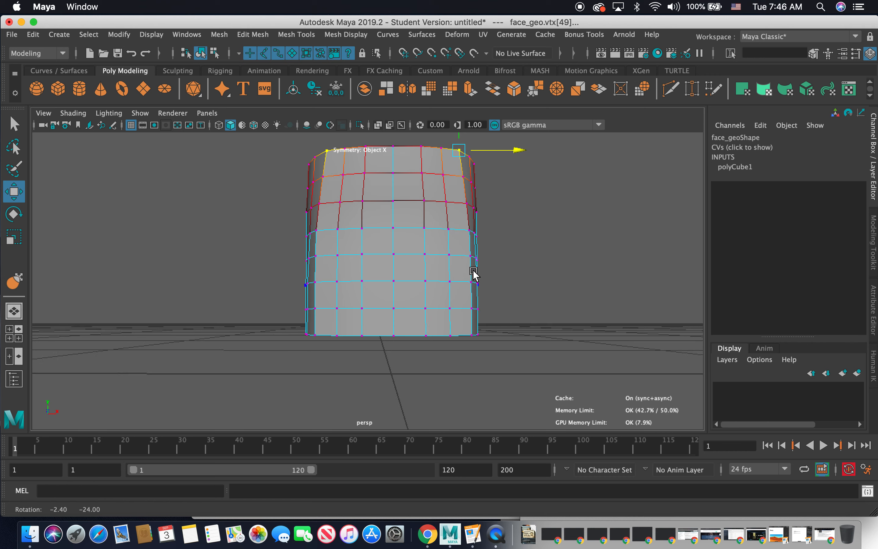
{"action": "left_click", "coordinate": [473, 330]}
{"action": "left_click_drag", "start_coordinate": [514, 333], "coordinate": [495, 319]}
{"action": "left_click_drag", "start_coordinate": [494, 244], "coordinate": [365, 206], "text": "alt"}
{"action": "left_click", "coordinate": [488, 285]}
{"action": "left_click", "coordinate": [472, 286]}
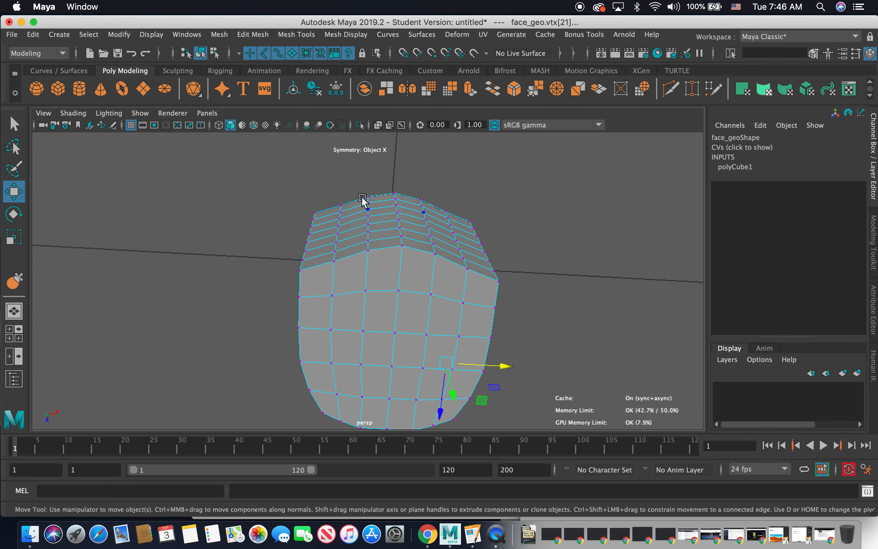
Select the back face's vertex columns next to its corners and move them outward along Z.
{"action": "left_click", "coordinate": [344, 205]}
{"action": "key", "text": "q"}
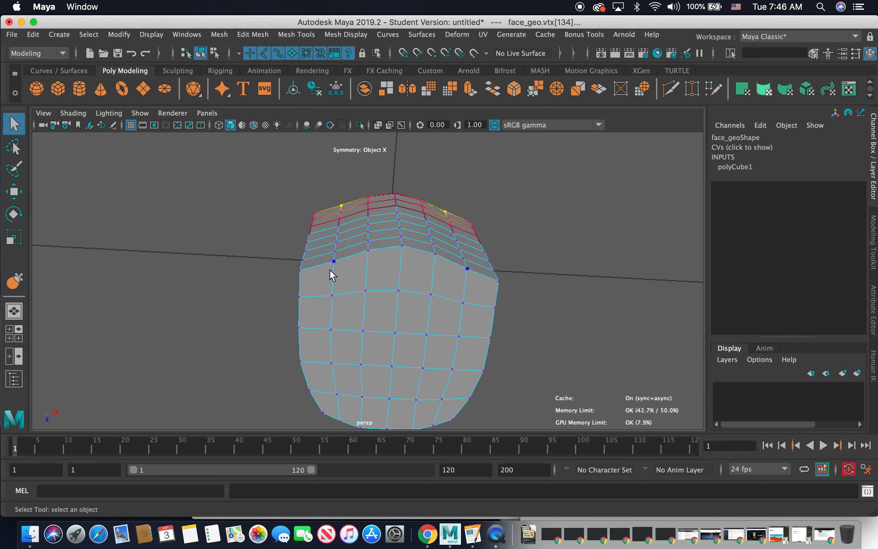
{"action": "left_click", "coordinate": [334, 261]}
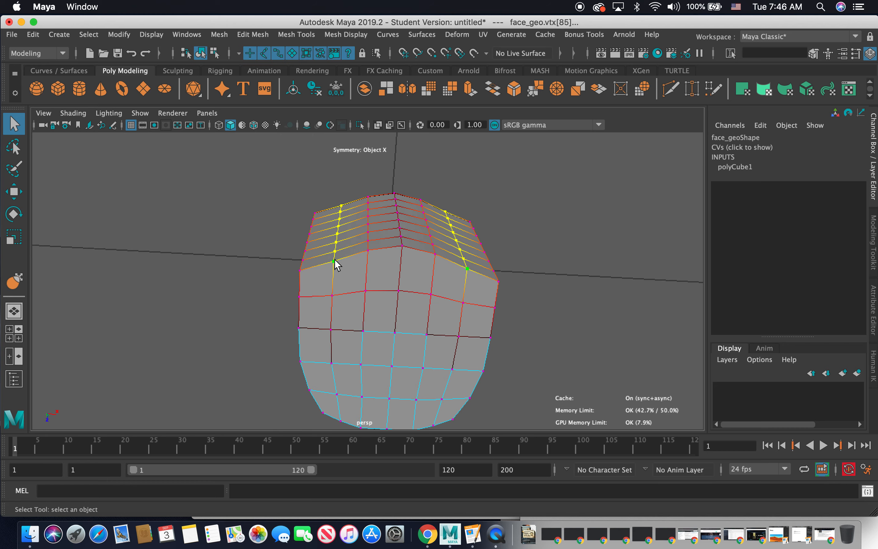
{"action": "key", "text": "w"}
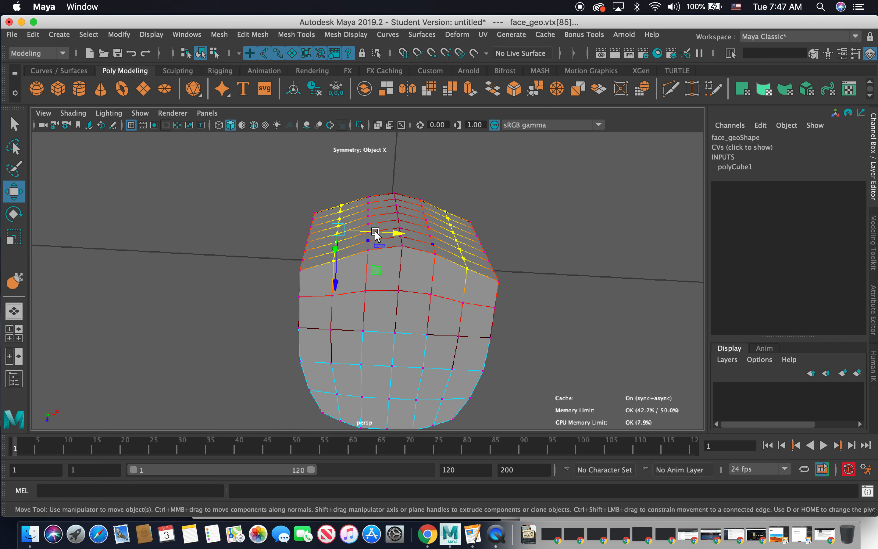
{"action": "left_click_drag", "start_coordinate": [395, 242], "coordinate": [401, 222], "text": "alt"}
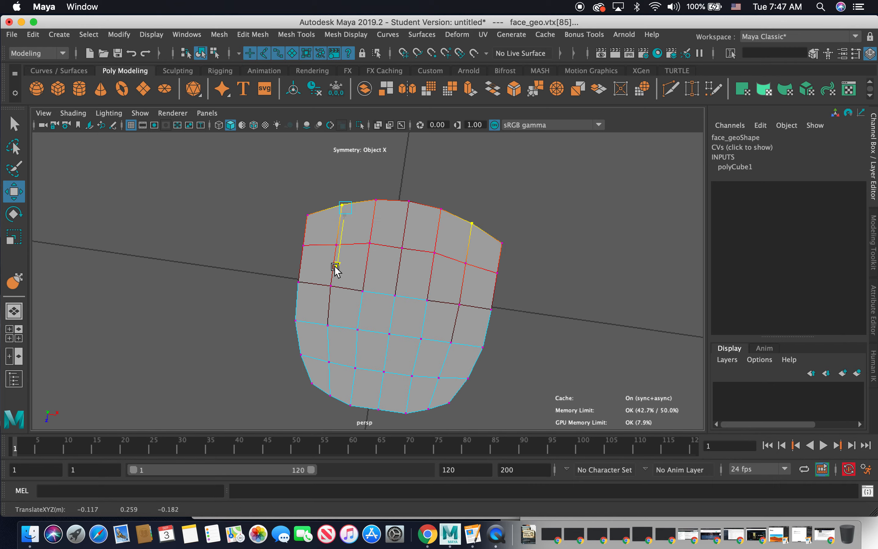
Select both back corner vertex columns and adjust their depth along Z to smooth the back curve.
{"action": "left_click_drag", "start_coordinate": [337, 269], "coordinate": [346, 180], "text": "alt"}
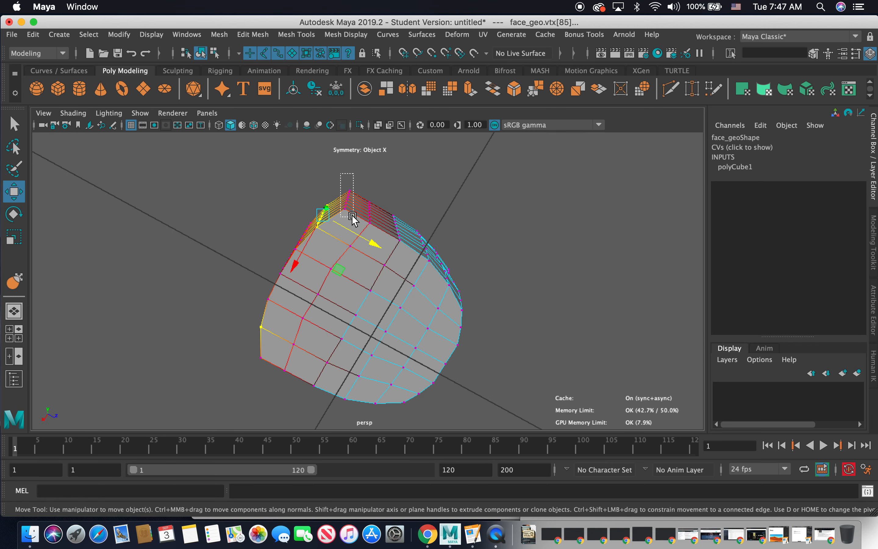
{"action": "left_click_drag", "start_coordinate": [352, 215], "coordinate": [354, 217]}
{"action": "mouse_move", "coordinate": [370, 225]}
{"action": "left_mouse_down", "text": "alt"}
{"action": "mouse_move", "coordinate": [387, 198]}
{"action": "mouse_move", "coordinate": [362, 224]}
{"action": "left_mouse_up", "text": "alt"}
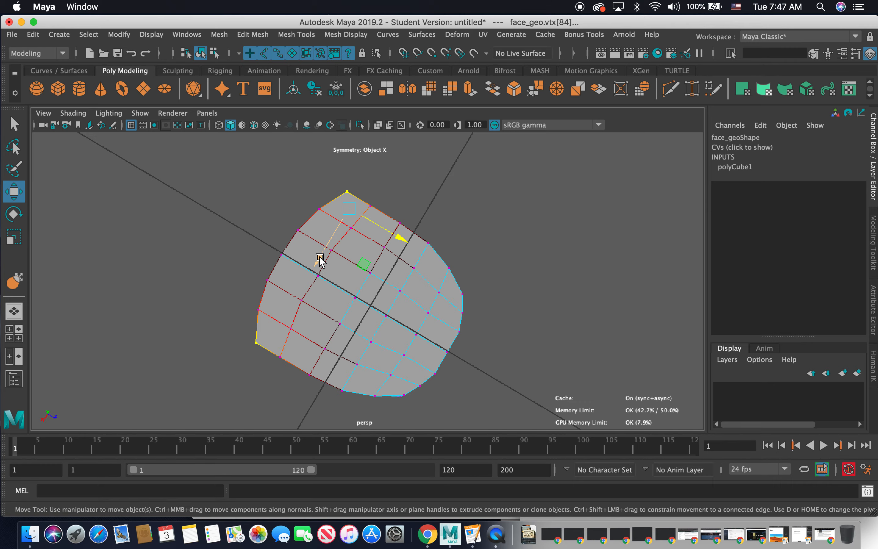
{"action": "left_click_drag", "start_coordinate": [319, 258], "coordinate": [484, 300]}
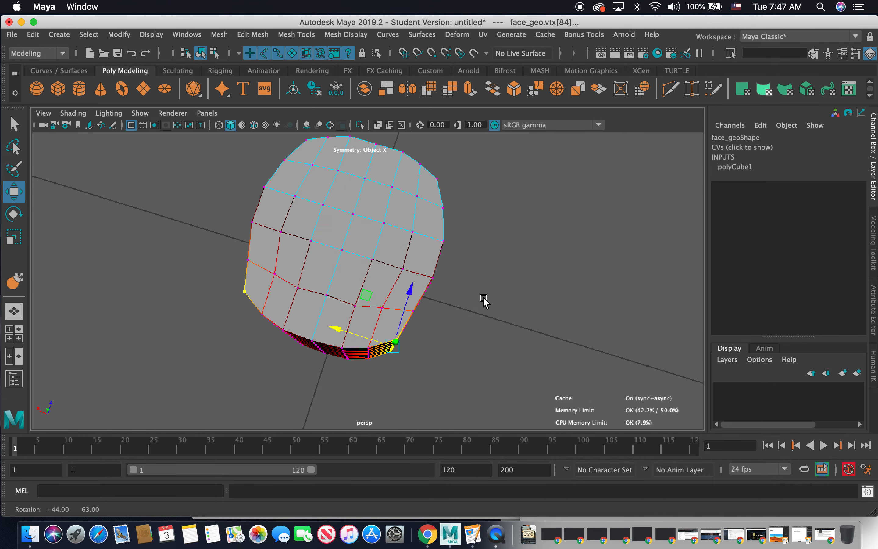
Shift the top side vertices beside the back corners along X, and select the pair beside the front corners.
{"action": "left_click", "coordinate": [468, 305]}
{"action": "left_click", "coordinate": [414, 309]}
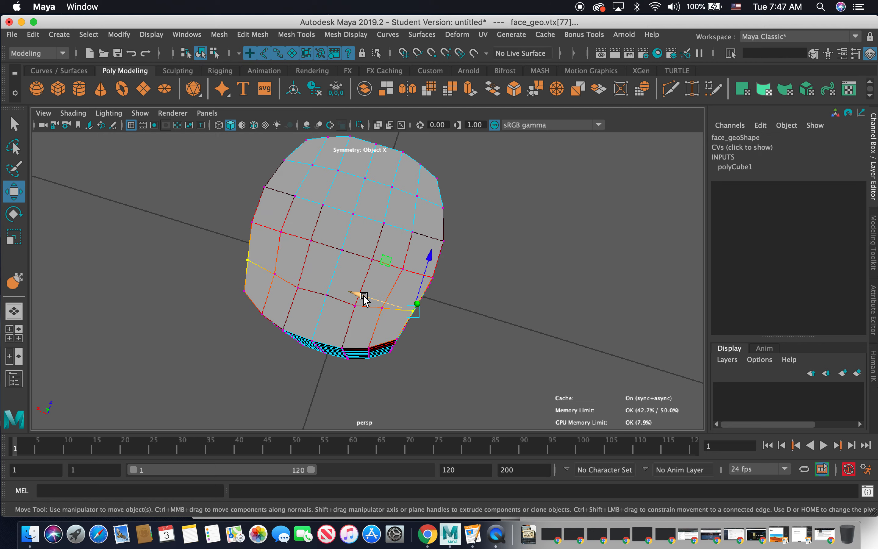
{"action": "middle_click_drag", "start_coordinate": [364, 299], "coordinate": [368, 303]}
{"action": "left_click_drag", "start_coordinate": [456, 308], "coordinate": [324, 239], "text": "alt"}
{"action": "left_click", "coordinate": [319, 217]}
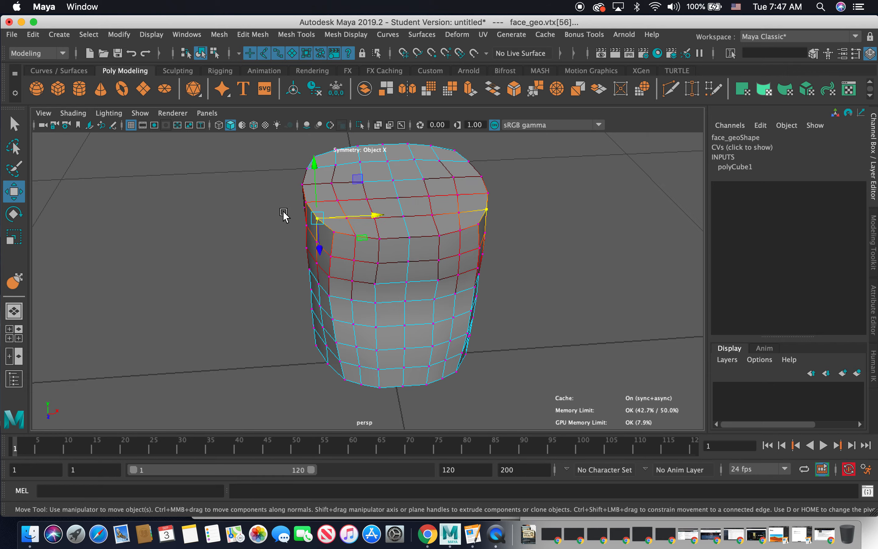
Select the centre vertex line across the top from back to front and raise it with a wider soft-selection falloff.
{"action": "left_click_drag", "start_coordinate": [367, 214], "coordinate": [427, 172], "text": "alt"}
{"action": "left_click", "coordinate": [443, 167]}
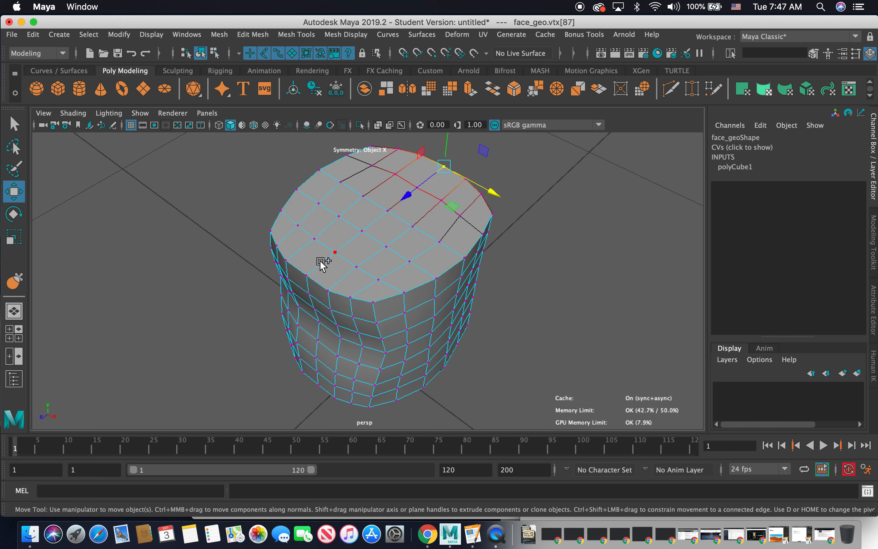
{"action": "double_click", "coordinate": [307, 274], "text": "shift"}
{"action": "left_click_drag", "start_coordinate": [357, 279], "coordinate": [408, 260], "text": "alt"}
{"action": "left_click_drag", "start_coordinate": [391, 163], "coordinate": [391, 151]}
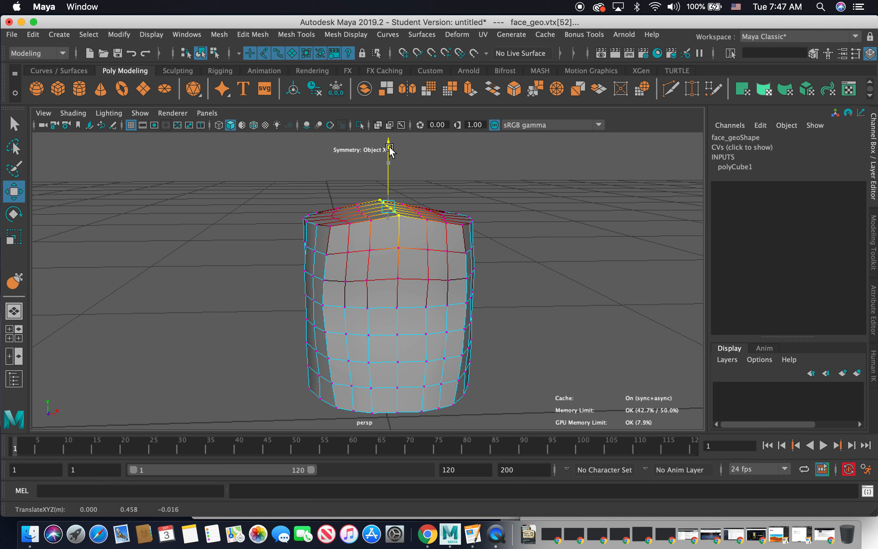
{"action": "key", "text": "z"}
{"action": "key", "text": "b"}
{"action": "left_click_drag", "start_coordinate": [383, 209], "coordinate": [398, 194]}
{"action": "left_click_drag", "start_coordinate": [389, 161], "coordinate": [390, 147]}
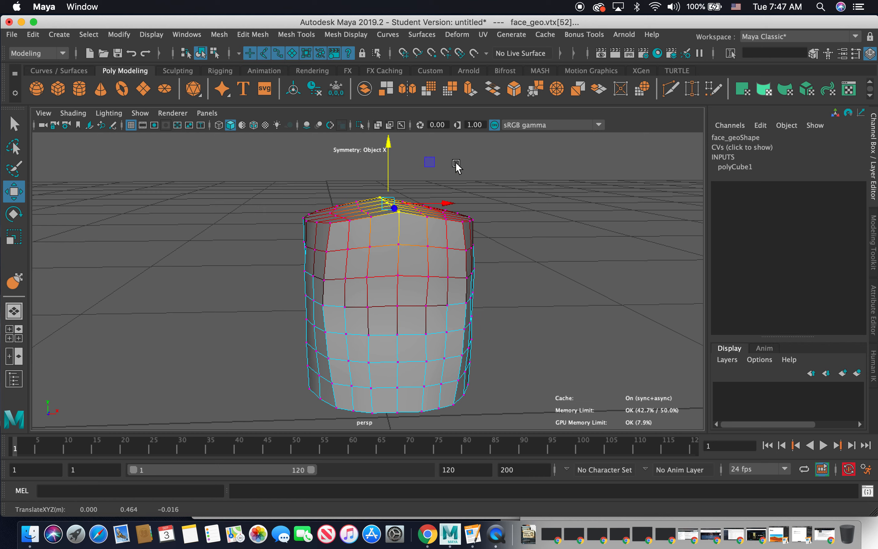
Select the top vertex lines on either side of the centre, adjust the soft-selection falloff, and raise them slightly.
{"action": "left_click_drag", "start_coordinate": [456, 166], "coordinate": [443, 188], "text": "alt"}
{"action": "left_click", "coordinate": [420, 186]}
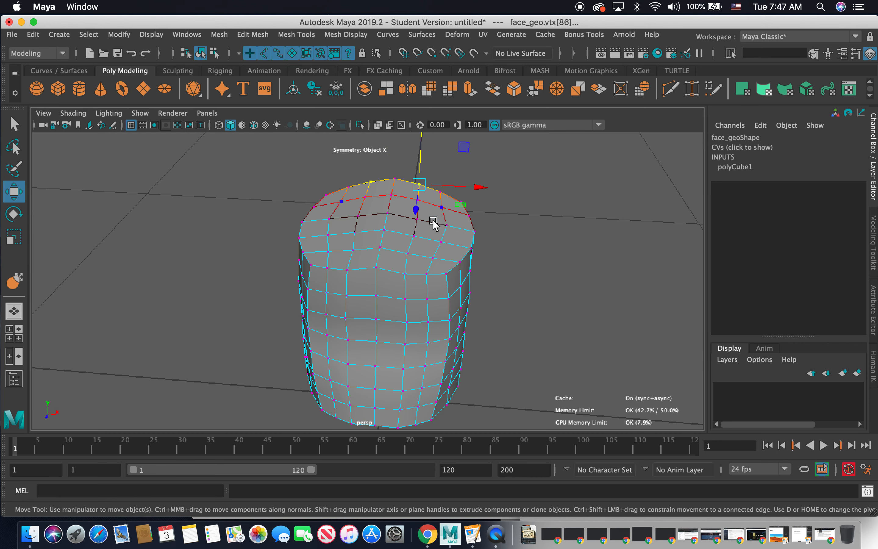
{"action": "left_click", "coordinate": [404, 272]}
{"action": "key", "text": "b"}
{"action": "left_click_drag", "start_coordinate": [429, 222], "coordinate": [373, 247]}
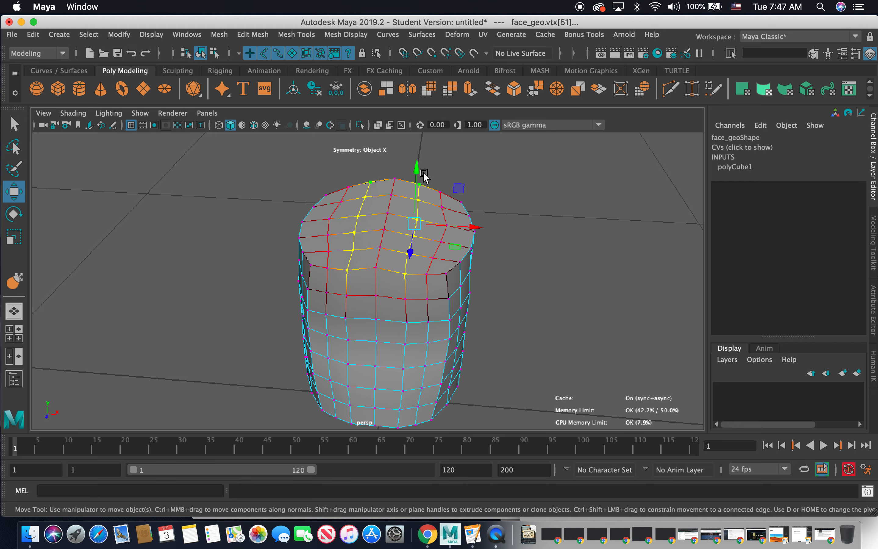
{"action": "left_click_drag", "start_coordinate": [416, 172], "coordinate": [416, 169]}
Lower the three centre vertices of the front face's bottom edge for the chin, and select the bottom front corner vertices.
{"action": "left_click_drag", "start_coordinate": [392, 208], "coordinate": [405, 183], "text": "alt"}
{"action": "middle_click_drag", "start_coordinate": [405, 167], "coordinate": [385, 150], "text": "alt"}
{"action": "left_click_drag", "start_coordinate": [386, 154], "coordinate": [435, 231], "text": "alt"}
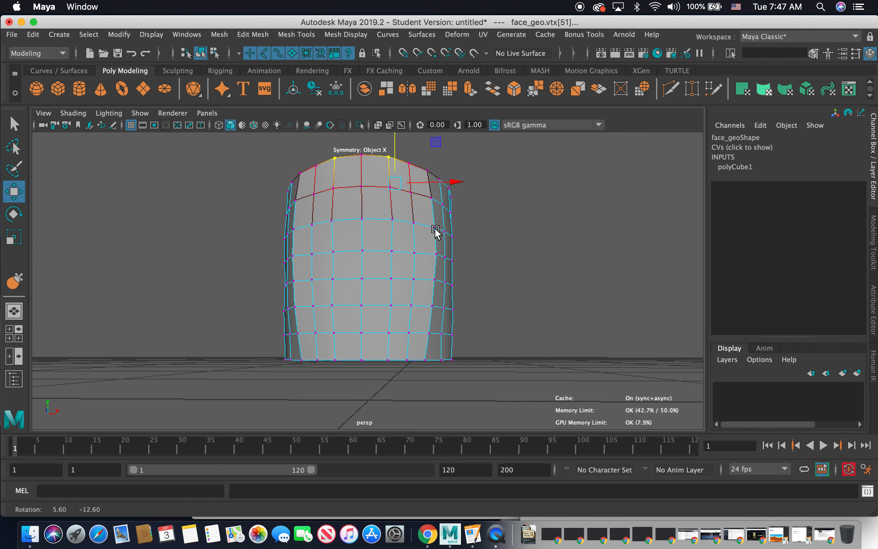
{"action": "left_click", "coordinate": [389, 360]}
{"action": "left_click", "coordinate": [355, 360], "text": "shift"}
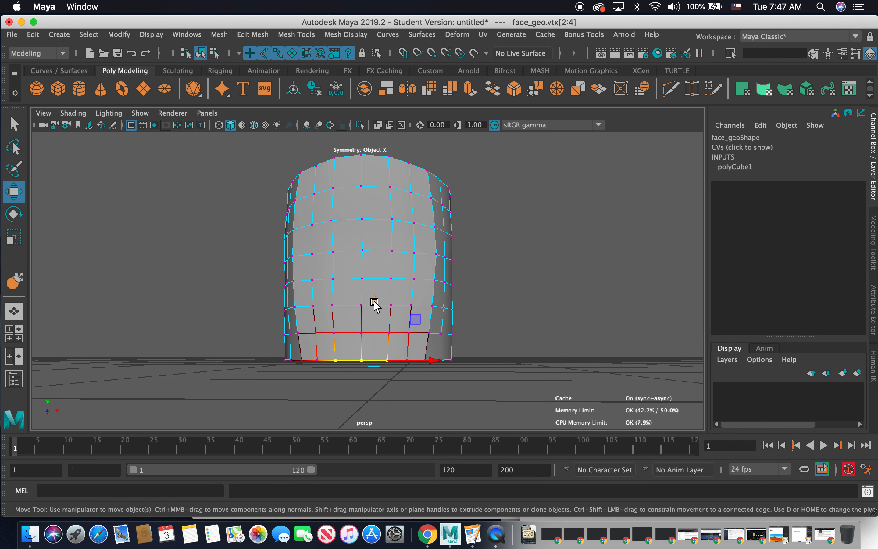
{"action": "left_click_drag", "start_coordinate": [373, 304], "coordinate": [376, 322]}
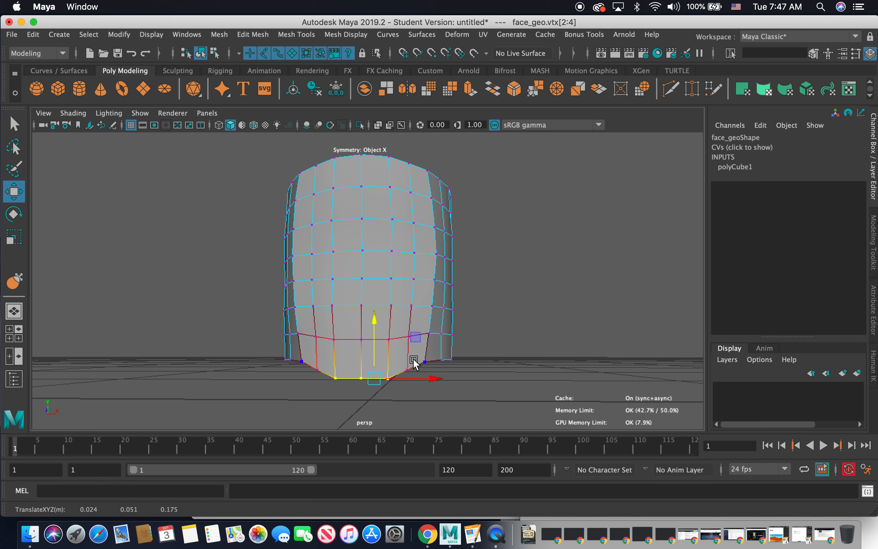
{"action": "left_click", "coordinate": [424, 362]}
{"action": "left_click_drag", "start_coordinate": [424, 311], "coordinate": [389, 308], "text": "alt"}
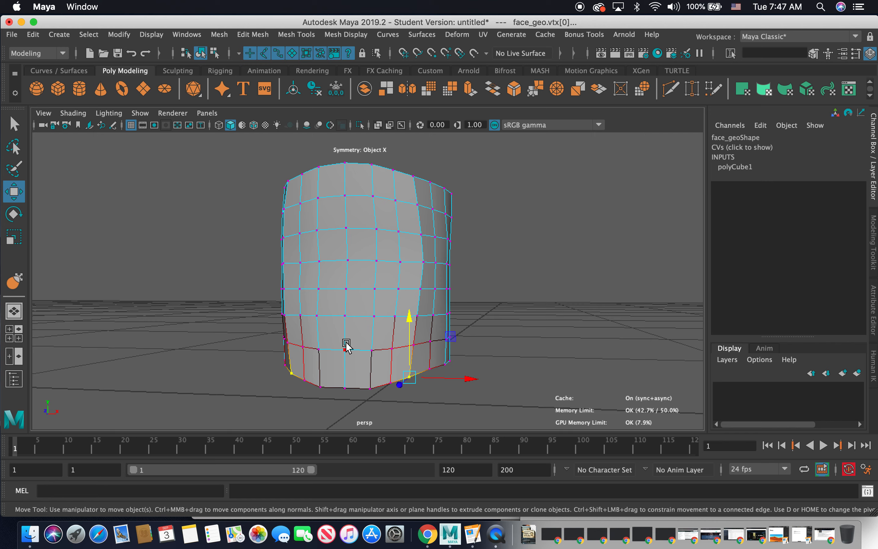
Lower the three centre vertices in the front face's third row from the bottom.
{"action": "left_click", "coordinate": [370, 314]}
{"action": "left_click", "coordinate": [343, 315], "text": "shift"}
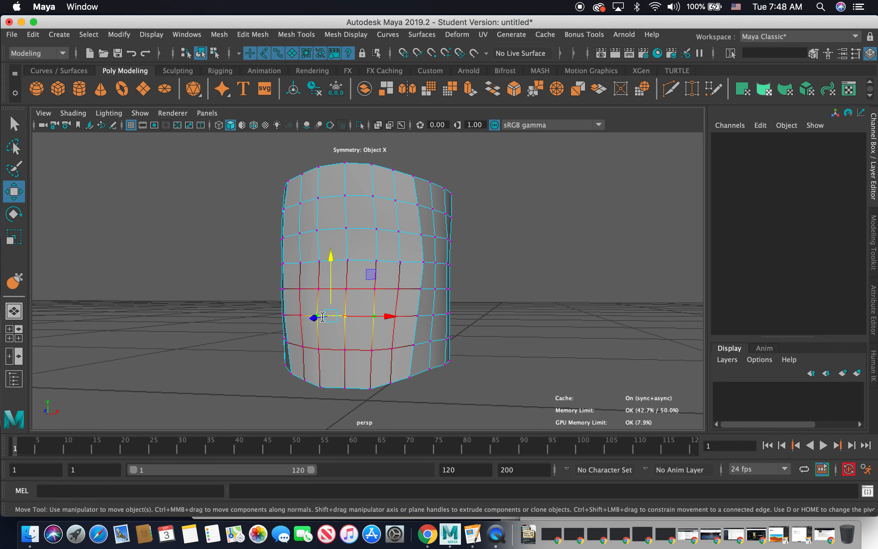
{"action": "left_click_drag", "start_coordinate": [335, 259], "coordinate": [336, 266]}
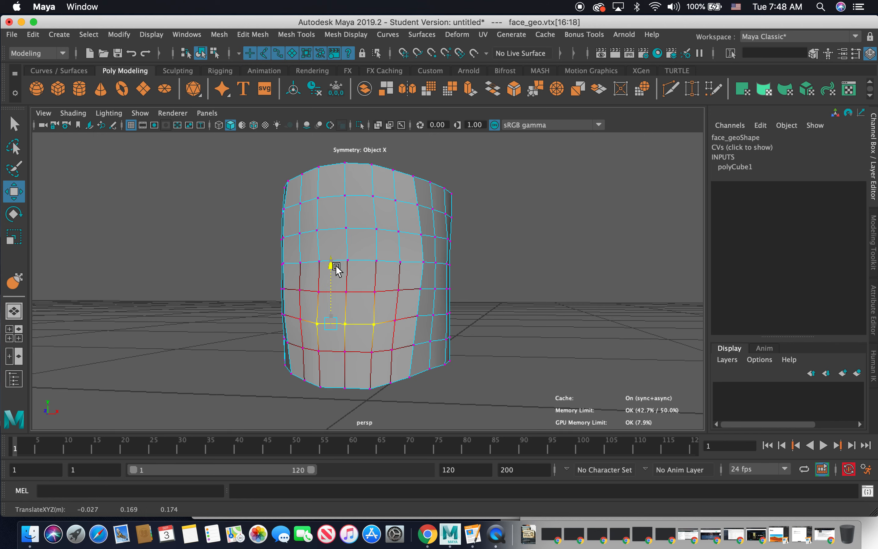
Pull the centre vertex of the indented eye row and the one directly below it forward along Z for the nose.
{"action": "left_click_drag", "start_coordinate": [439, 278], "coordinate": [298, 276], "text": "alt"}
{"action": "left_click", "coordinate": [286, 266]}
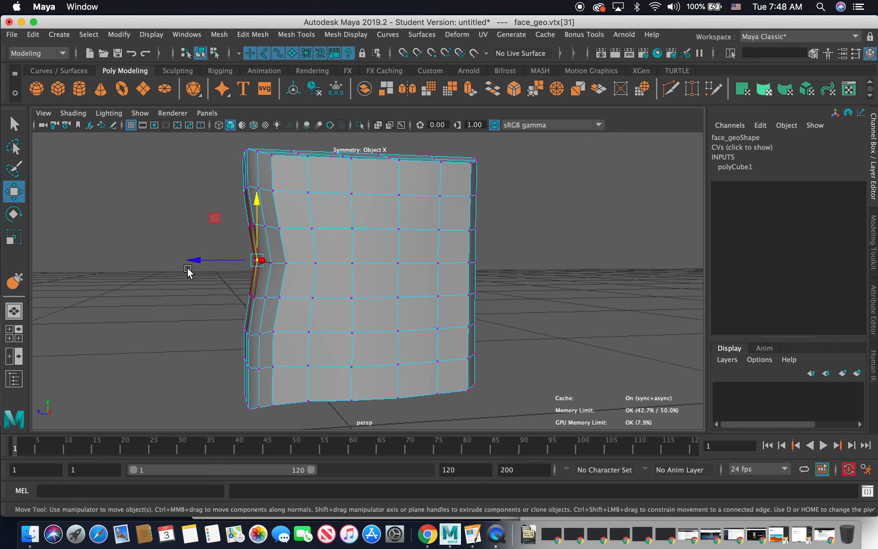
{"action": "left_click_drag", "start_coordinate": [203, 261], "coordinate": [186, 260]}
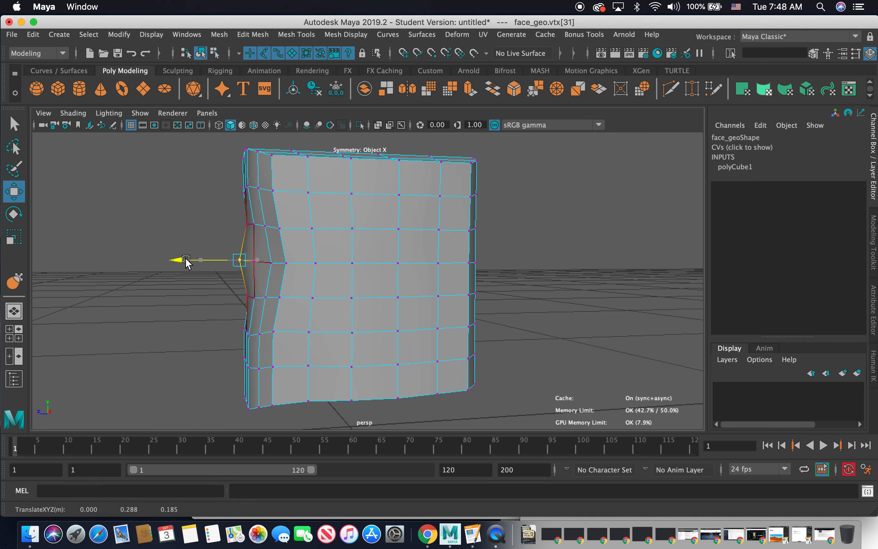
{"action": "left_click", "coordinate": [247, 295]}
{"action": "left_click_drag", "start_coordinate": [213, 296], "coordinate": [206, 299]}
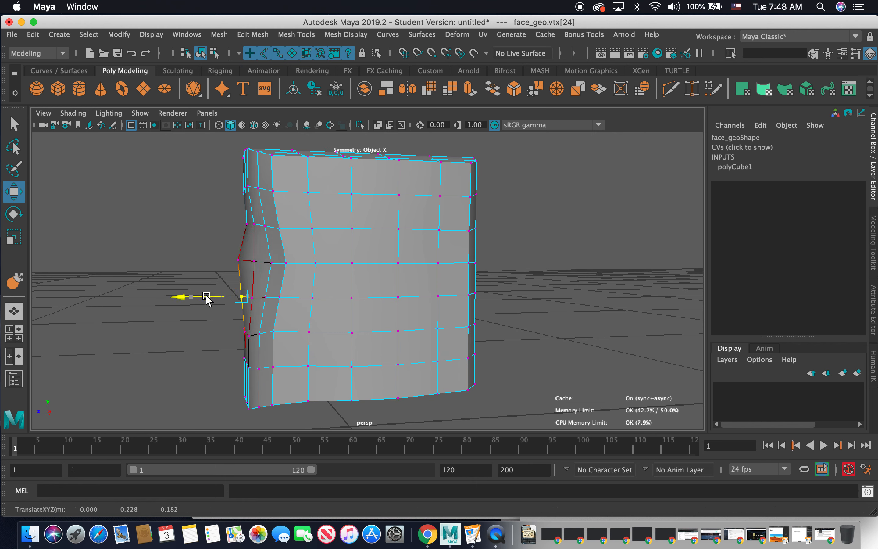
Move the eye-row vertices on either side of the centre inward along X to narrow the nose bridge.
{"action": "left_click_drag", "start_coordinate": [188, 261], "coordinate": [333, 253], "text": "alt"}
{"action": "left_click_drag", "start_coordinate": [592, 248], "coordinate": [570, 249], "text": "alt"}
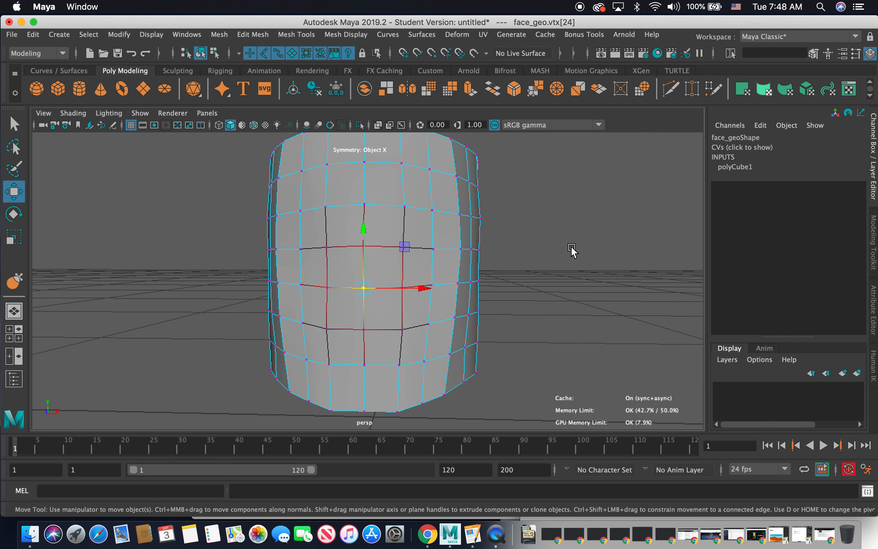
{"action": "left_click", "coordinate": [570, 249]}
{"action": "left_click", "coordinate": [405, 246]}
{"action": "left_click_drag", "start_coordinate": [459, 249], "coordinate": [413, 250]}
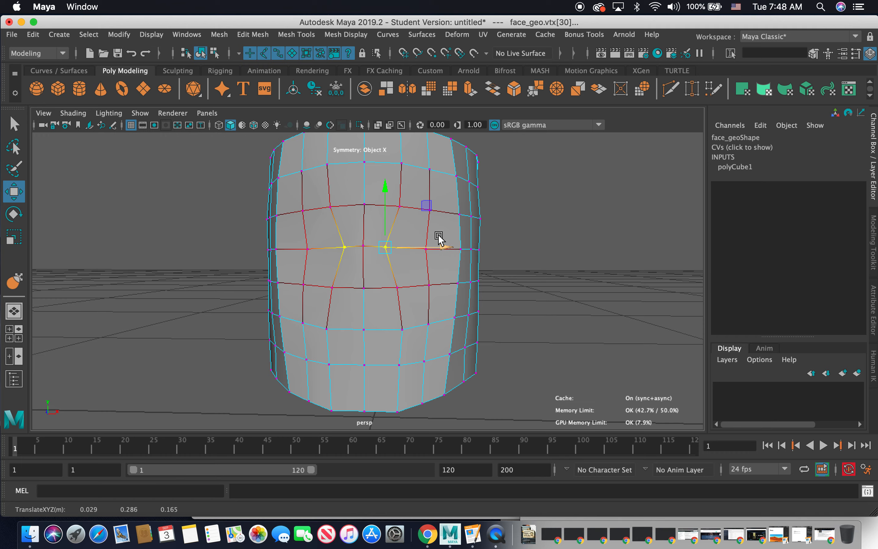
Adjust the depth along Z of the vertices flanking the nose bridge and the brow pair directly above them.
{"action": "left_click_drag", "start_coordinate": [441, 247], "coordinate": [308, 274], "text": "alt"}
{"action": "left_click_drag", "start_coordinate": [212, 256], "coordinate": [307, 231]}
{"action": "left_click_drag", "start_coordinate": [220, 221], "coordinate": [376, 271]}
{"action": "left_click", "coordinate": [326, 222]}
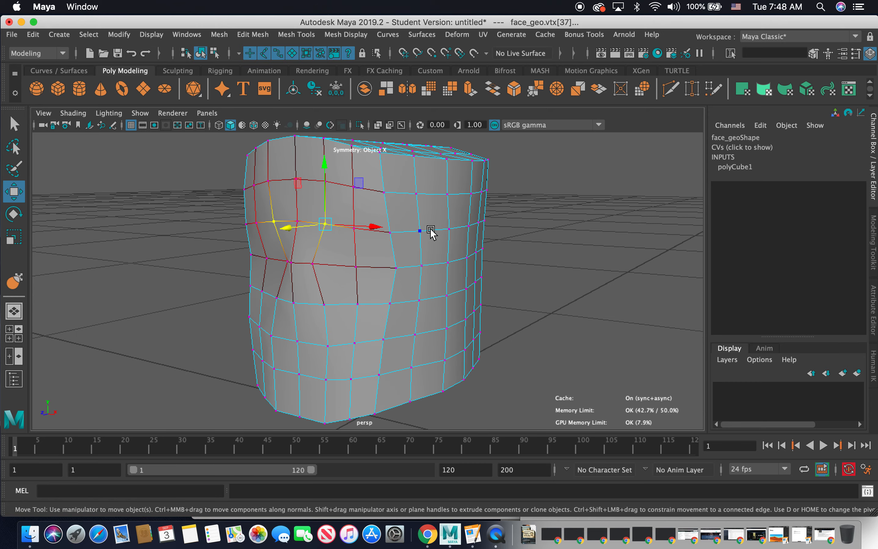
Select the front face's top row of vertices and push it back along Z to shape the forehead.
{"action": "left_click_drag", "start_coordinate": [429, 231], "coordinate": [366, 229], "text": "alt"}
{"action": "left_click_drag", "start_coordinate": [223, 215], "coordinate": [277, 203], "text": "alt"}
{"action": "mouse_move", "coordinate": [239, 235]}
{"action": "left_mouse_down", "text": "alt"}
{"action": "mouse_move", "coordinate": [319, 247]}
{"action": "mouse_move", "coordinate": [235, 238]}
{"action": "left_mouse_up", "text": "alt"}
{"action": "left_click_drag", "start_coordinate": [214, 198], "coordinate": [246, 191]}
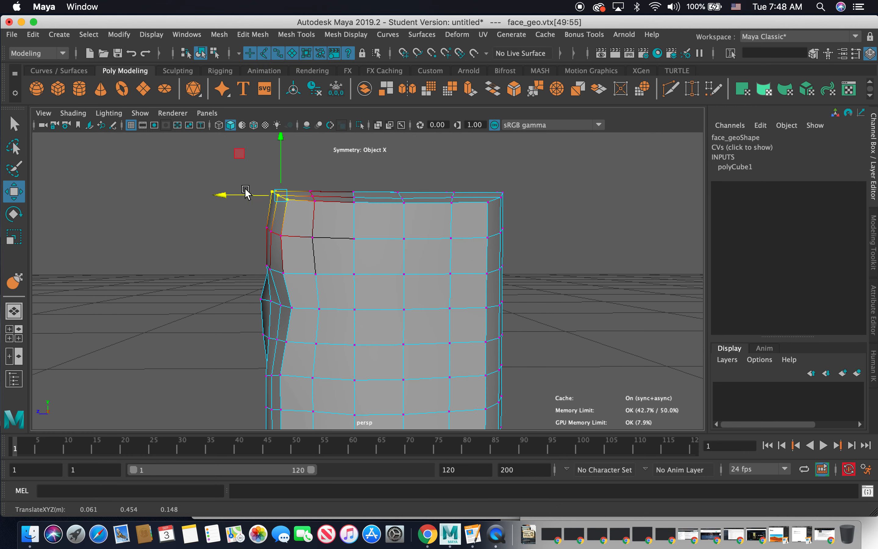
Lower the front row of the head's top along Y and raise the two middle rows with soft selection to round the crown.
{"action": "left_click_drag", "start_coordinate": [282, 154], "coordinate": [281, 164]}
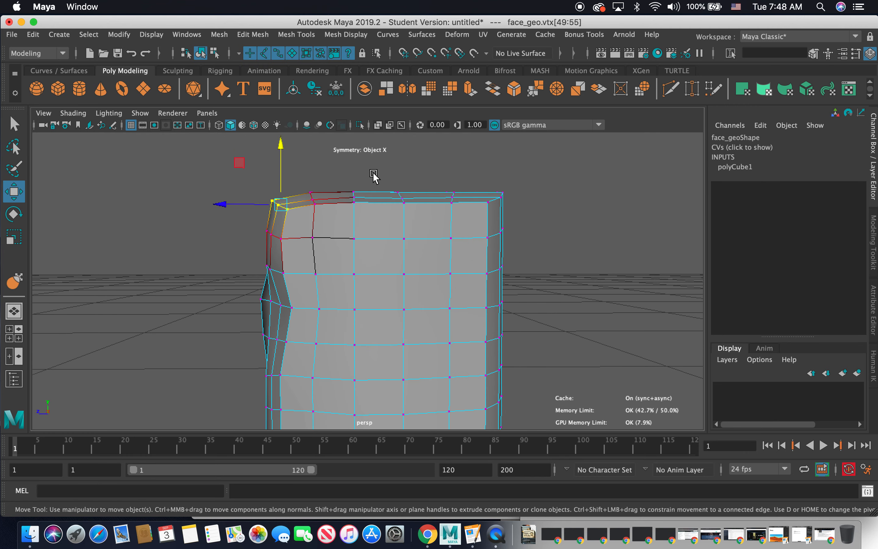
{"action": "left_click_drag", "start_coordinate": [348, 207], "coordinate": [348, 207]}
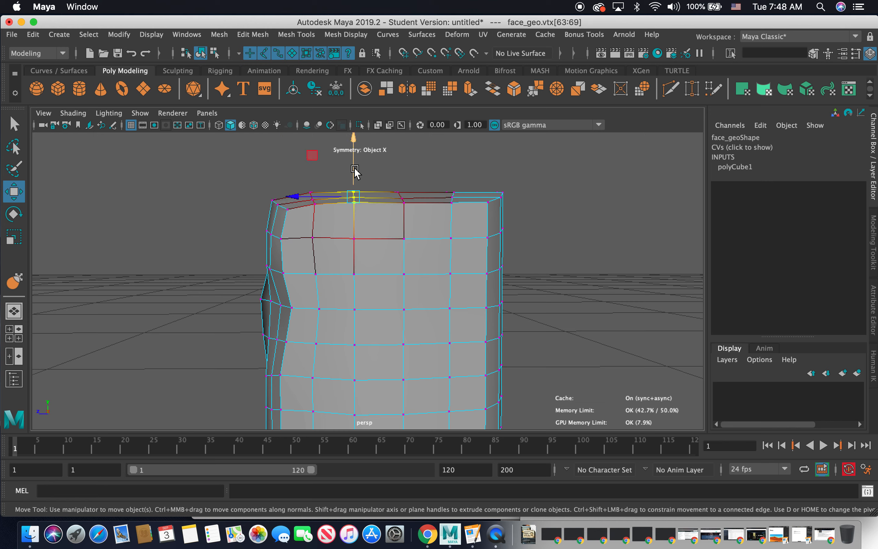
{"action": "key", "text": "b"}
{"action": "left_click_drag", "start_coordinate": [354, 171], "coordinate": [352, 139]}
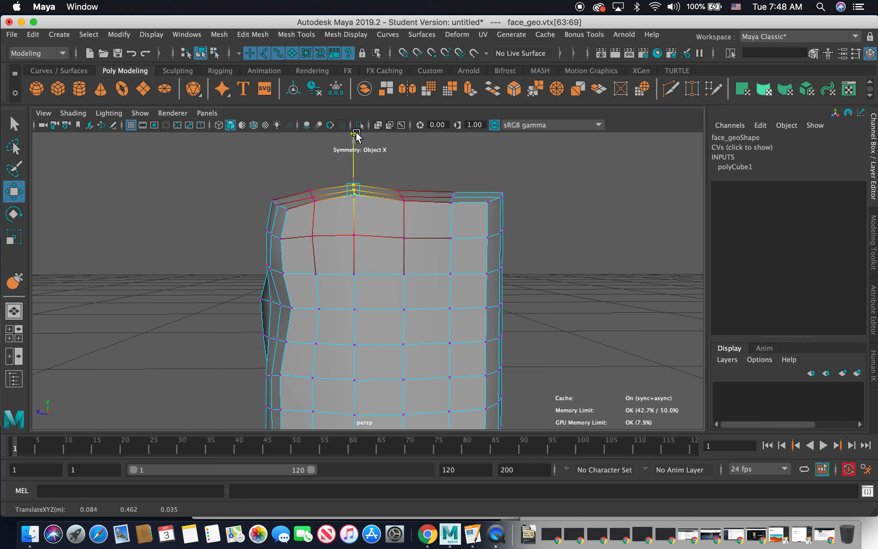
{"action": "left_click_drag", "start_coordinate": [397, 179], "coordinate": [413, 206]}
{"action": "left_click_drag", "start_coordinate": [396, 147], "coordinate": [397, 135]}
Raise the next row toward the back of the head's top along Y, leaving the back edge vertex out of the selection.
{"action": "left_click_drag", "start_coordinate": [460, 168], "coordinate": [435, 174], "text": "alt"}
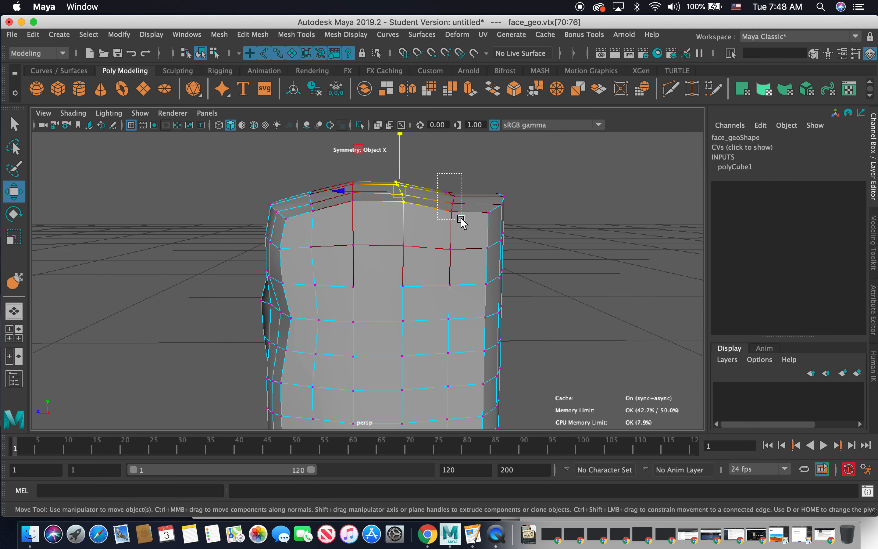
{"action": "left_click_drag", "start_coordinate": [460, 217], "coordinate": [494, 222]}
{"action": "left_click_drag", "start_coordinate": [463, 146], "coordinate": [462, 139]}
{"action": "key", "text": "super+c"}
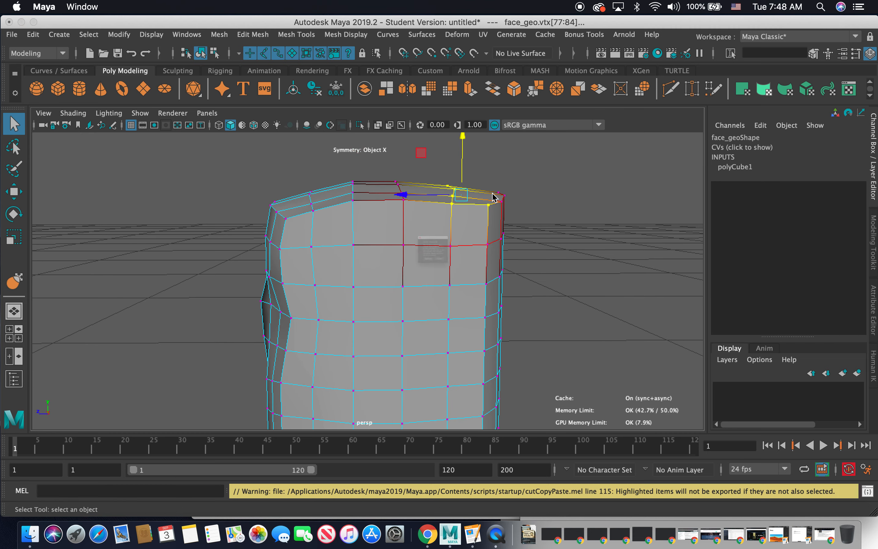
{"action": "left_click", "coordinate": [463, 292]}
{"action": "key", "text": "w"}
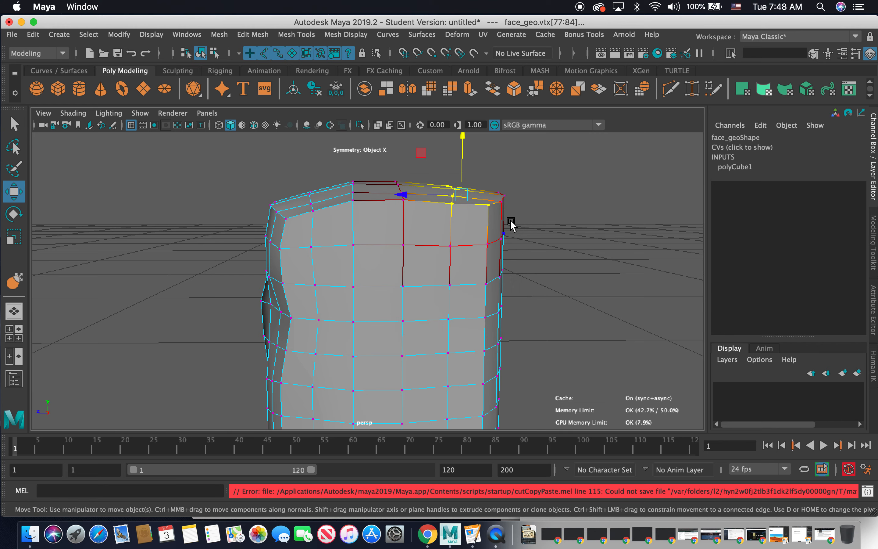
{"action": "left_click", "coordinate": [517, 230]}
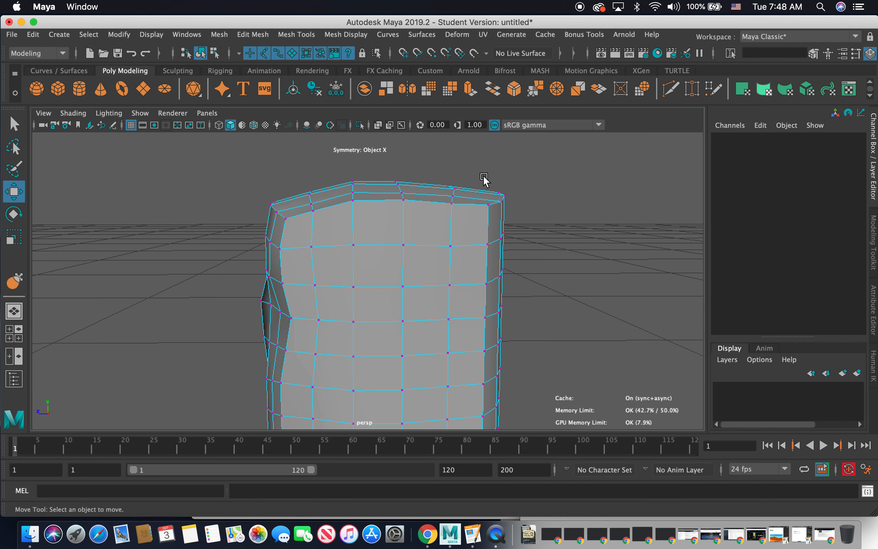
{"action": "key", "text": "super+z"}
{"action": "key", "text": "super+z"}
{"action": "left_click_drag", "start_coordinate": [522, 235], "coordinate": [475, 207], "text": "ctrl"}
{"action": "left_click_drag", "start_coordinate": [451, 145], "coordinate": [449, 137]}
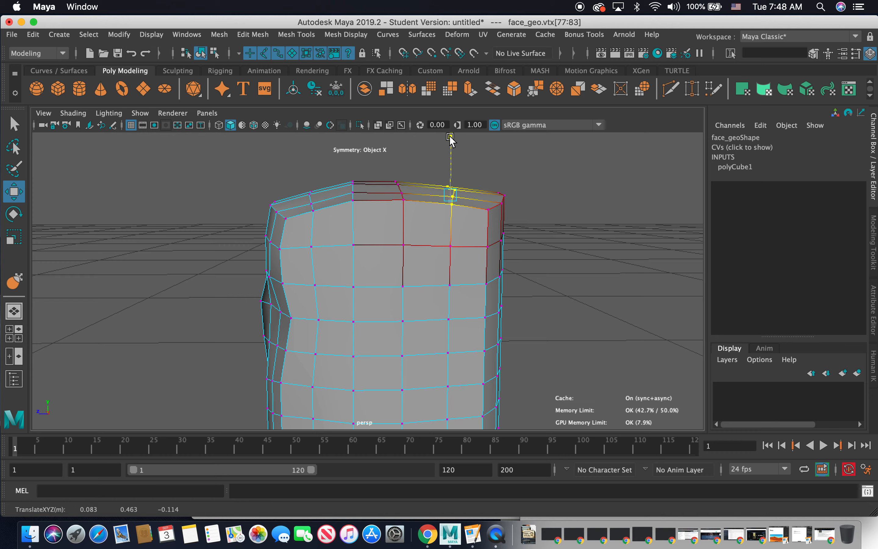
Pull the lower back of the head forward along Z with soft selection to taper it toward the neck.
{"action": "left_click_drag", "start_coordinate": [359, 208], "coordinate": [481, 230], "text": "alt"}
{"action": "middle_click_drag", "start_coordinate": [481, 230], "coordinate": [479, 231], "text": "alt"}
{"action": "left_click_drag", "start_coordinate": [479, 231], "coordinate": [489, 225], "text": "alt"}
{"action": "left_click_drag", "start_coordinate": [461, 193], "coordinate": [459, 192]}
{"action": "left_click_drag", "start_coordinate": [520, 211], "coordinate": [395, 246], "text": "alt"}
{"action": "left_click_drag", "start_coordinate": [530, 389], "coordinate": [411, 364]}
{"action": "left_click_drag", "start_coordinate": [407, 312], "coordinate": [544, 181], "text": "alt"}
Shape the upper back of the head by adjusting its inner vertices and the top back edge row along Z.
{"action": "left_click_drag", "start_coordinate": [519, 224], "coordinate": [502, 163]}
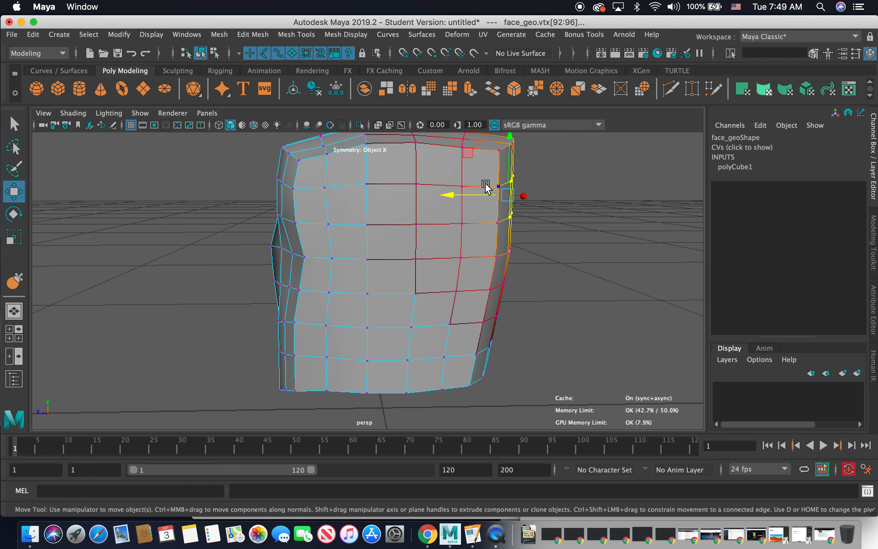
{"action": "middle_click_drag", "start_coordinate": [476, 160], "coordinate": [462, 191], "text": "alt"}
{"action": "left_click_drag", "start_coordinate": [492, 163], "coordinate": [454, 186]}
{"action": "middle_click_drag", "start_coordinate": [480, 200], "coordinate": [480, 202], "text": "alt"}
{"action": "left_click_drag", "start_coordinate": [481, 204], "coordinate": [611, 231], "text": "alt"}
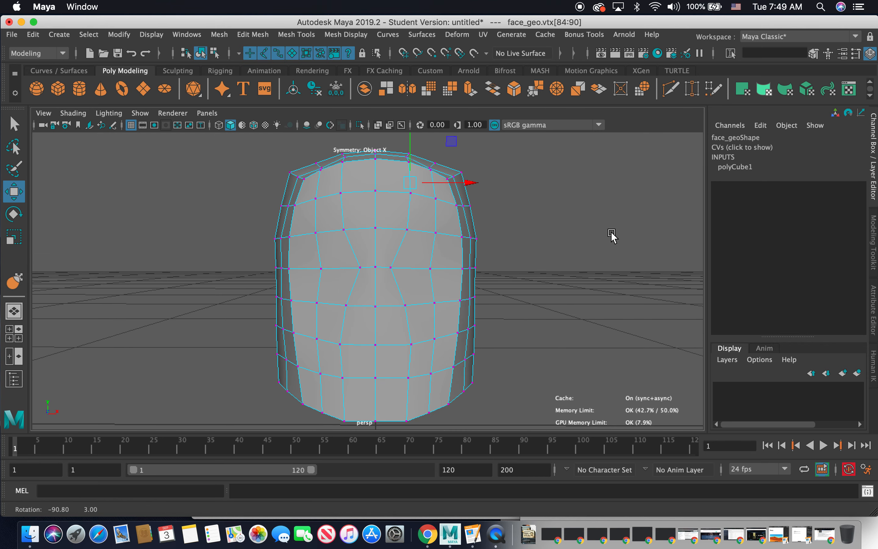
Move the vertices flanking the centre in the lower face rows slightly outward along X, turning soft selection off.
{"action": "left_click", "coordinate": [409, 344]}
{"action": "left_click_drag", "start_coordinate": [470, 346], "coordinate": [470, 346]}
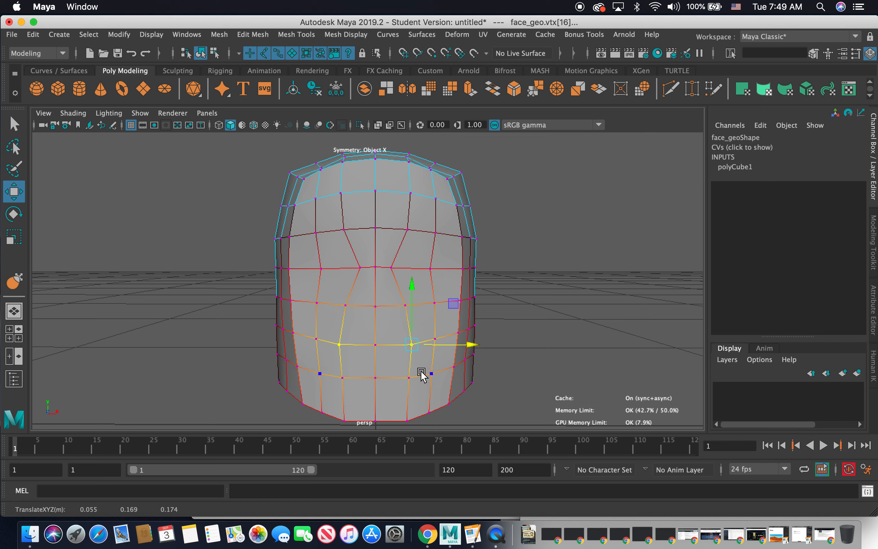
{"action": "key", "text": "b"}
{"action": "left_click", "coordinate": [408, 378]}
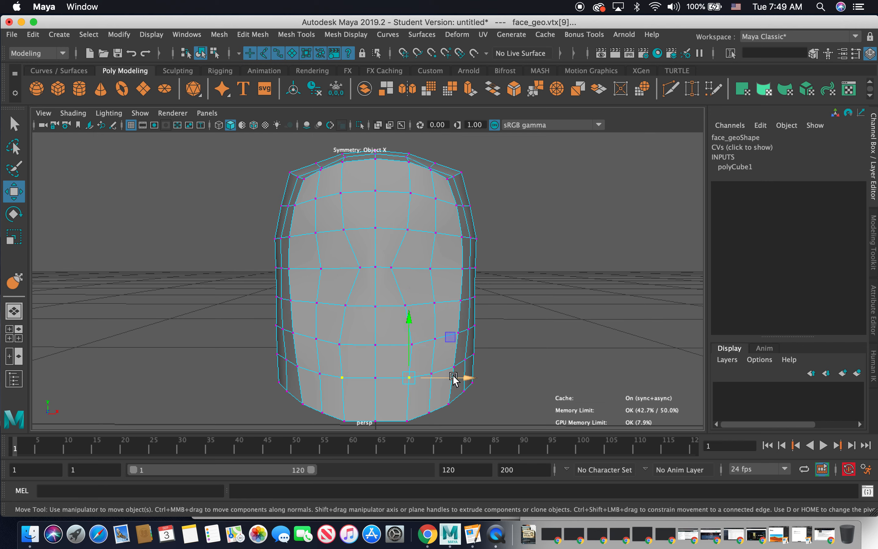
{"action": "left_click_drag", "start_coordinate": [457, 379], "coordinate": [474, 376]}
{"action": "left_click", "coordinate": [524, 354]}
{"action": "left_click", "coordinate": [438, 368]}
{"action": "mouse_move", "coordinate": [504, 322]}
{"action": "left_mouse_down", "text": "alt"}
{"action": "mouse_move", "coordinate": [389, 321]}
{"action": "mouse_move", "coordinate": [495, 322]}
{"action": "left_mouse_up", "text": "alt"}
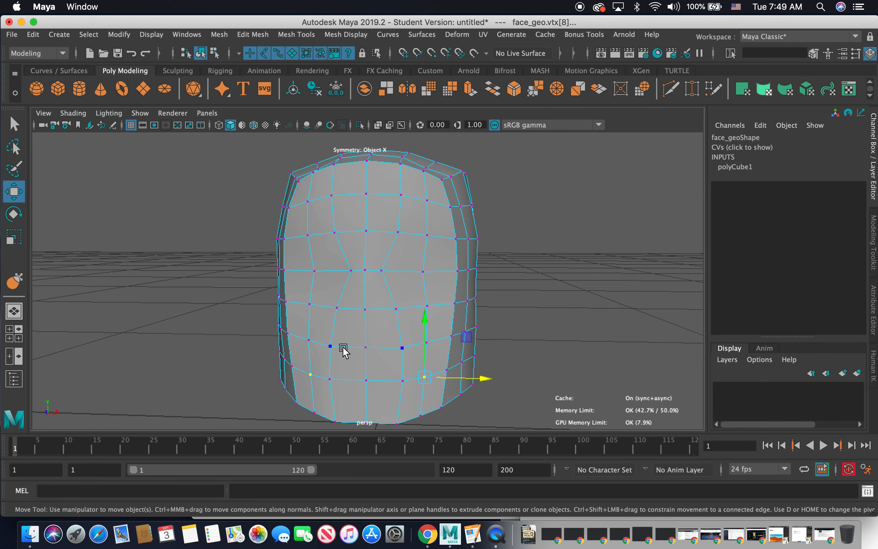
Select the entire front vertex row two rows above the bottom edge and raise it along Y.
{"action": "left_click", "coordinate": [399, 347]}
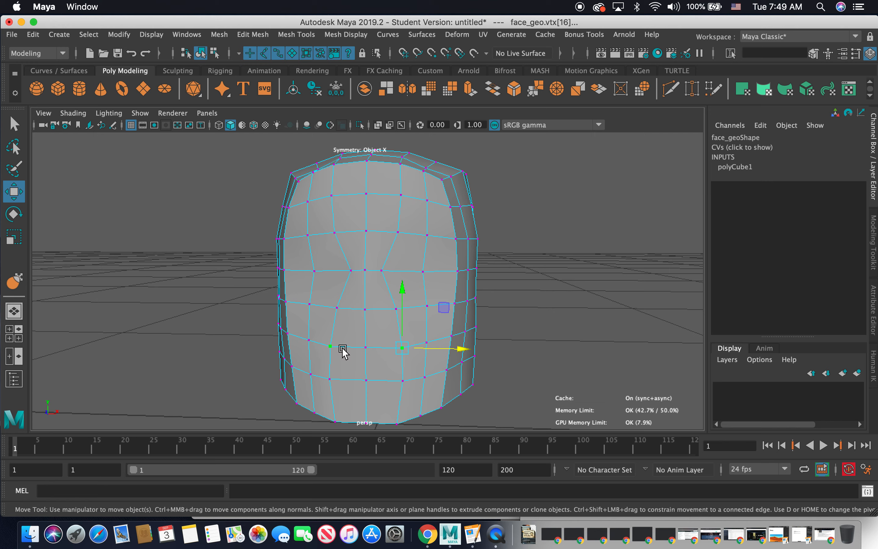
{"action": "double_click", "coordinate": [364, 347], "text": "shift"}
{"action": "left_click_drag", "start_coordinate": [426, 275], "coordinate": [425, 256]}
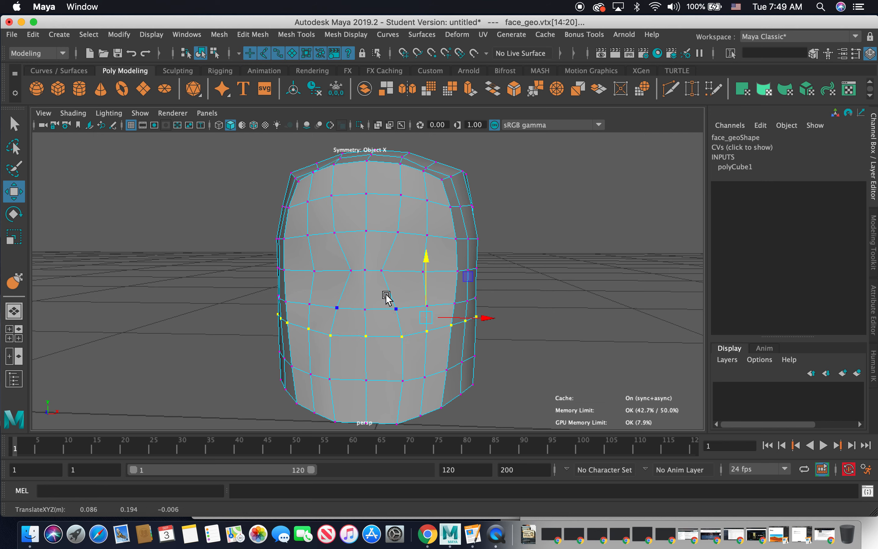
{"action": "left_click", "coordinate": [395, 307]}
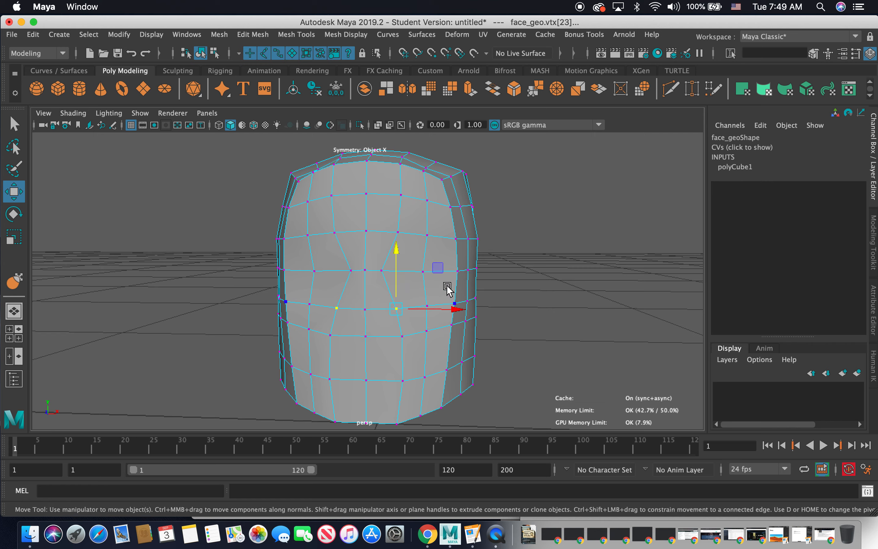
Select the entire front vertex row directly above the bottom edge and lower it along Y.
{"action": "double_click", "coordinate": [402, 381]}
{"action": "left_click", "coordinate": [404, 380]}
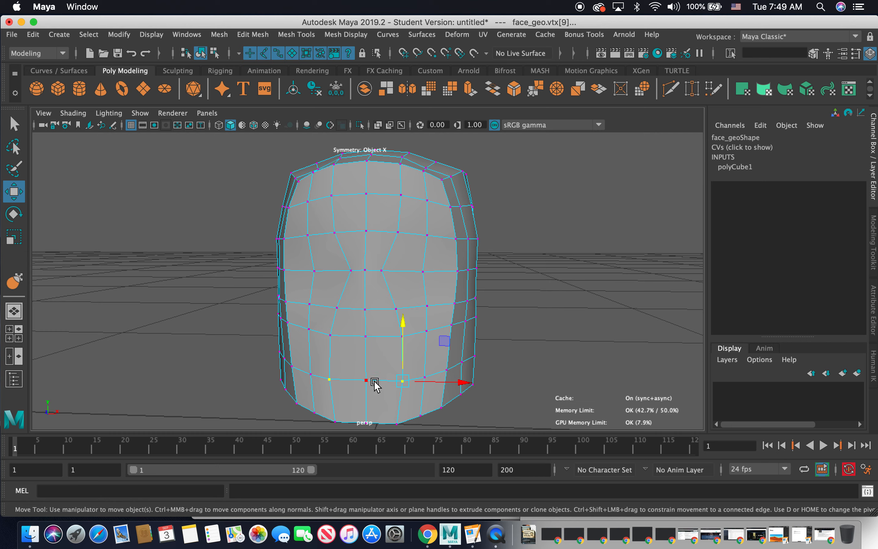
{"action": "double_click", "coordinate": [366, 380], "text": "shift"}
{"action": "left_click_drag", "start_coordinate": [425, 297], "coordinate": [317, 328]}
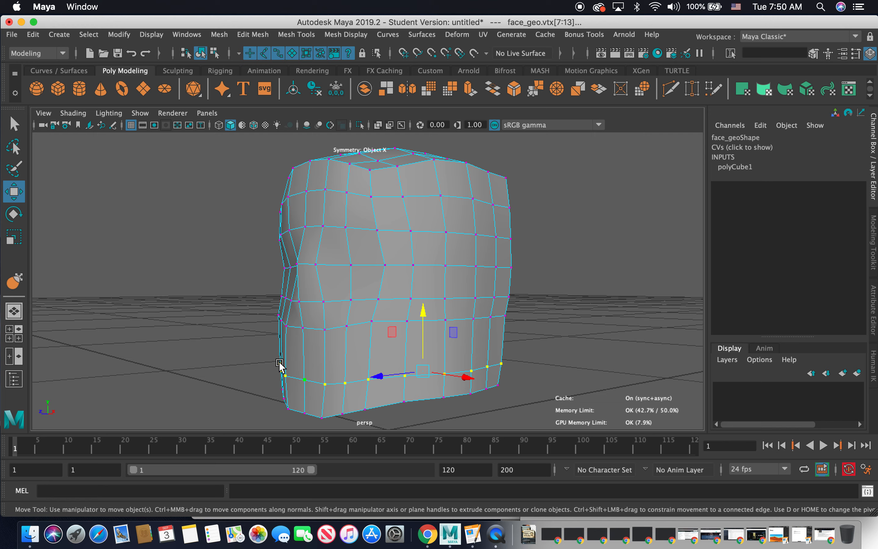
Insert an edge loop around the head in the wide gap between the two rows above the bottom edge.
{"action": "left_click", "coordinate": [302, 35]}
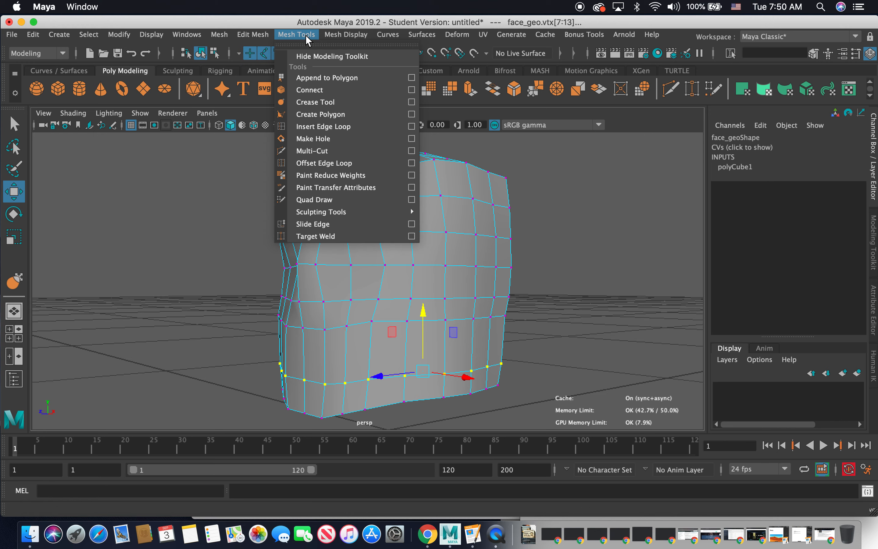
{"action": "left_click", "coordinate": [323, 126]}
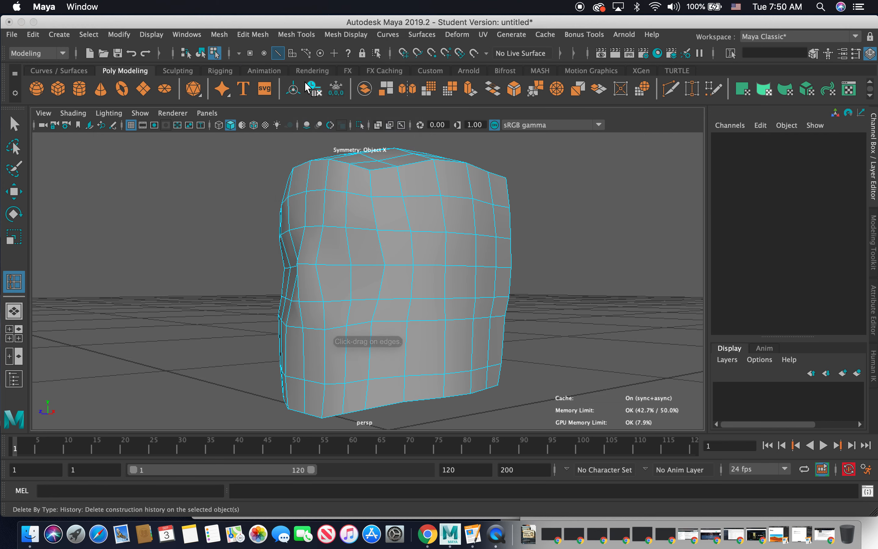
{"action": "left_click_drag", "start_coordinate": [370, 361], "coordinate": [368, 354]}
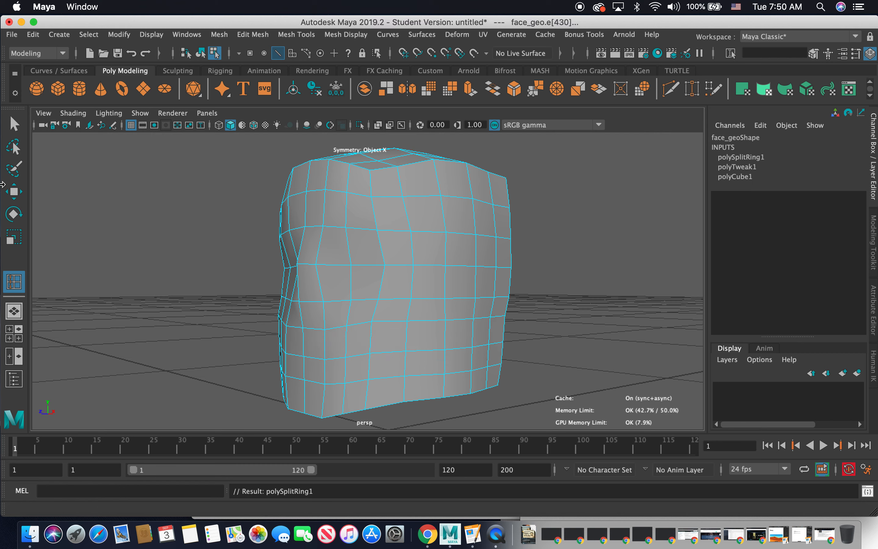
{"action": "left_click", "coordinate": [13, 191]}
{"action": "left_click_drag", "start_coordinate": [170, 261], "coordinate": [90, 267], "text": "alt"}
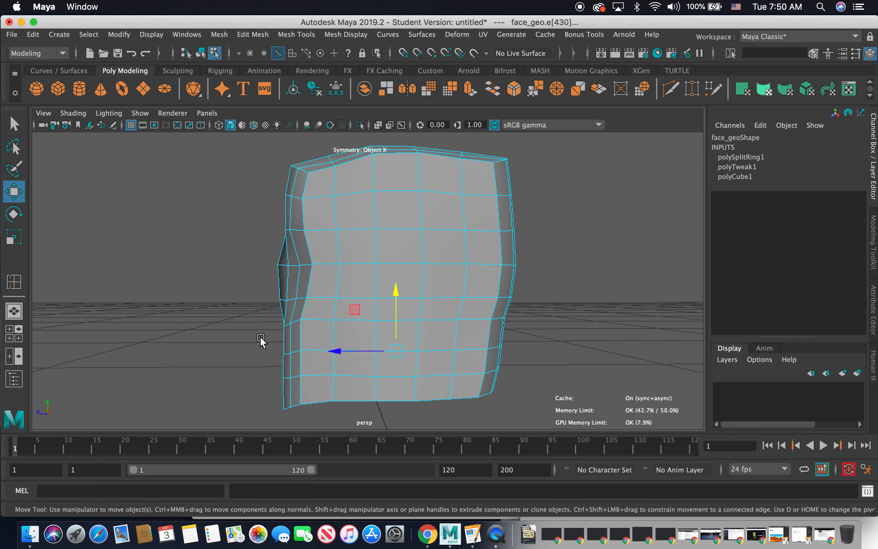
Return to vertex selection and push the front bottom corner vertices back along Z with soft selection.
{"action": "right_click_drag", "start_coordinate": [305, 337], "coordinate": [259, 201]}
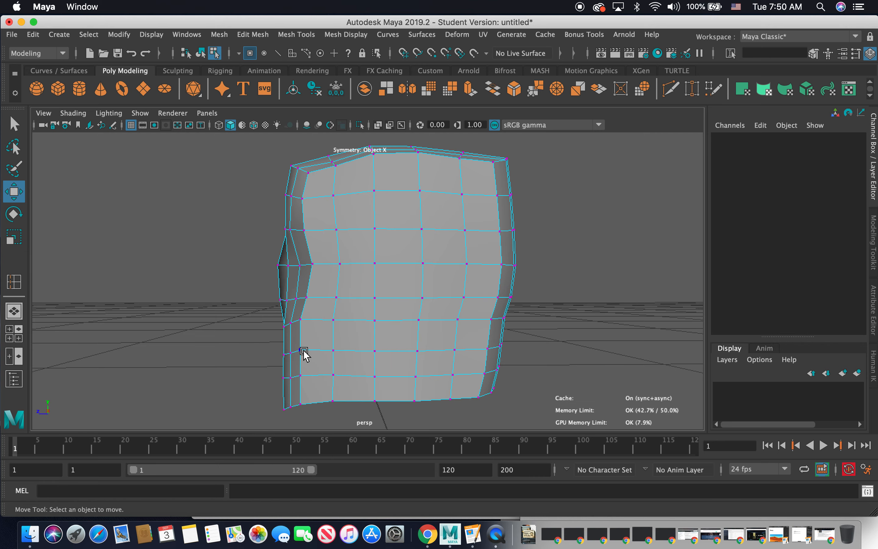
{"action": "left_click", "coordinate": [300, 350]}
{"action": "left_click_drag", "start_coordinate": [246, 329], "coordinate": [210, 303], "text": "alt"}
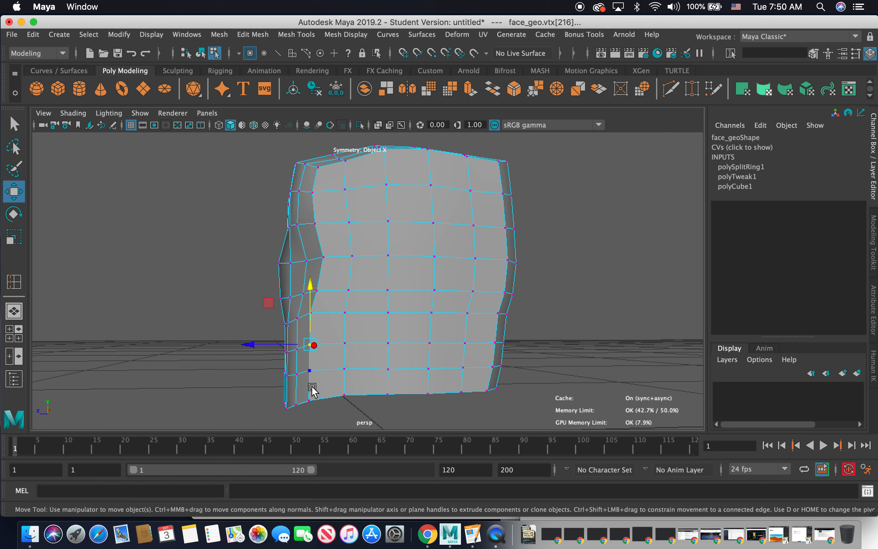
{"action": "left_click", "coordinate": [311, 398]}
{"action": "key", "text": "b"}
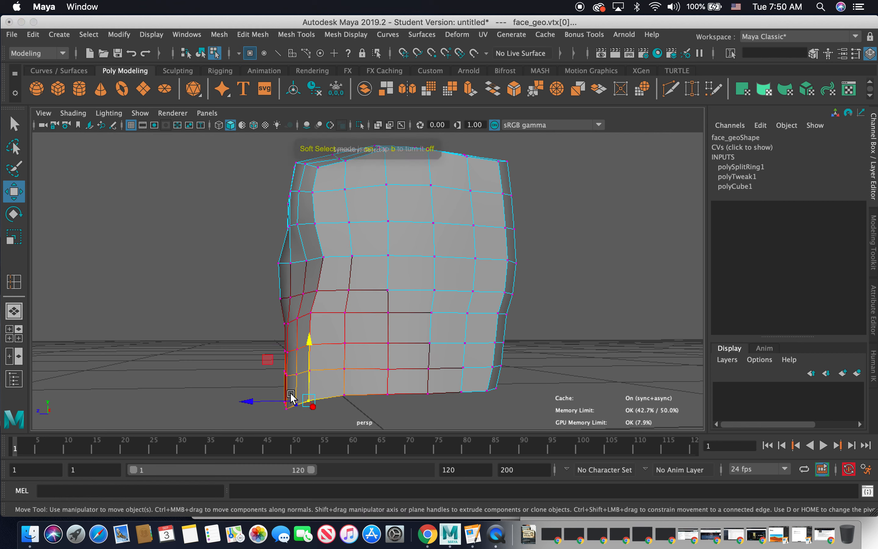
{"action": "left_click_drag", "start_coordinate": [255, 400], "coordinate": [277, 396]}
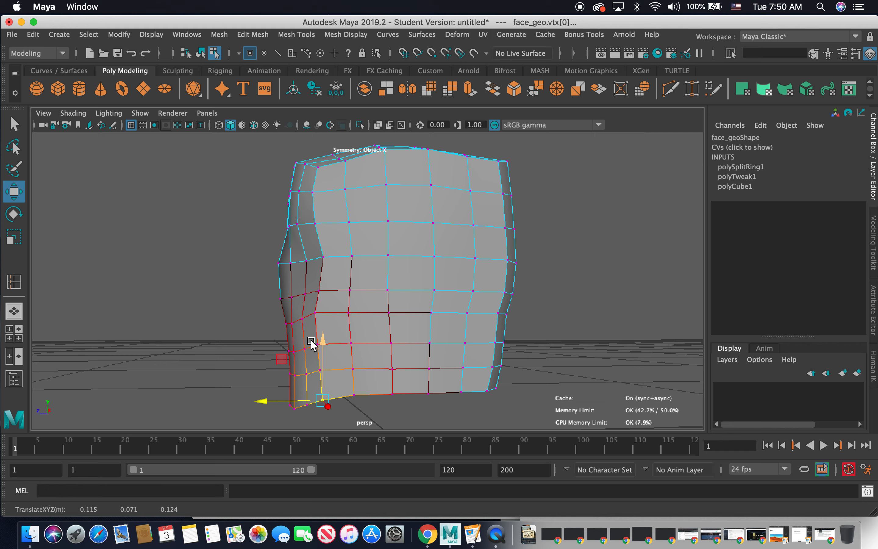
{"action": "left_click", "coordinate": [216, 345]}
Move the jaw corner vertices near the newly inserted loop inward along X with soft selection.
{"action": "left_click", "coordinate": [315, 341]}
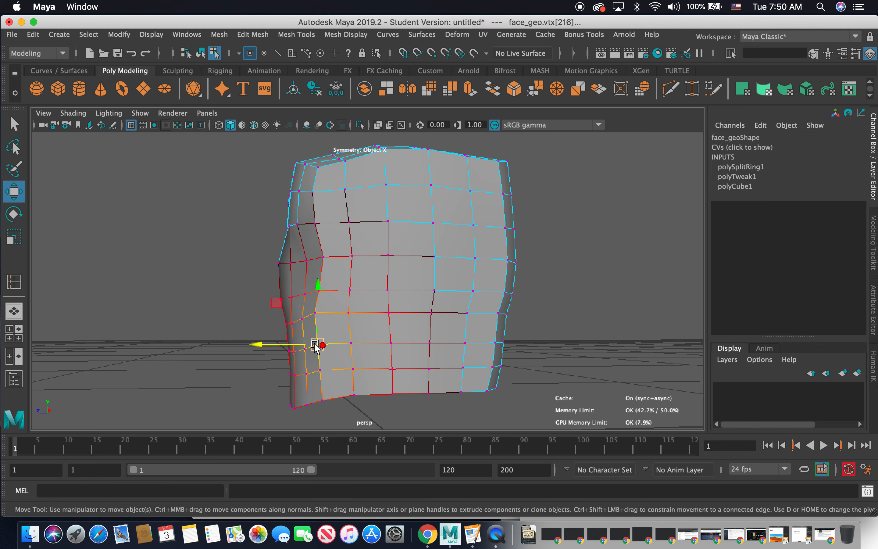
{"action": "left_click_drag", "start_coordinate": [315, 343], "coordinate": [381, 334]}
{"action": "left_click", "coordinate": [397, 330]}
{"action": "left_click_drag", "start_coordinate": [458, 331], "coordinate": [422, 326]}
Nudge the neighbouring lower jaw side vertices inward along X using a smaller soft-selection falloff.
{"action": "left_click", "coordinate": [450, 317]}
{"action": "key", "text": "b"}
{"action": "left_click_drag", "start_coordinate": [510, 320], "coordinate": [505, 319]}
{"action": "left_click", "coordinate": [522, 349]}
{"action": "left_click", "coordinate": [465, 318]}
{"action": "left_click_drag", "start_coordinate": [471, 348], "coordinate": [477, 323], "text": "alt"}
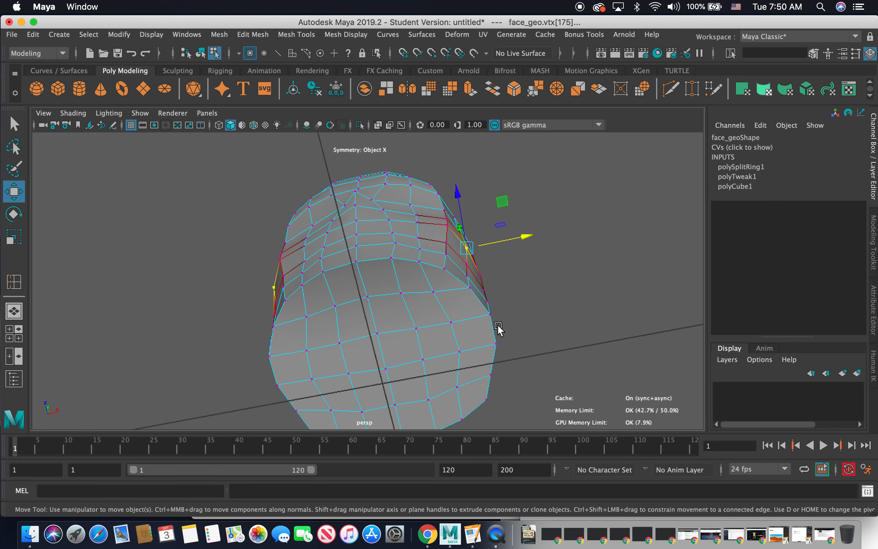
Select the bottom edge vertices on the jaw's sides, widen the soft-selection falloff and adjust them along X.
{"action": "left_click", "coordinate": [490, 313]}
{"action": "left_click_drag", "start_coordinate": [513, 295], "coordinate": [545, 366], "text": "alt"}
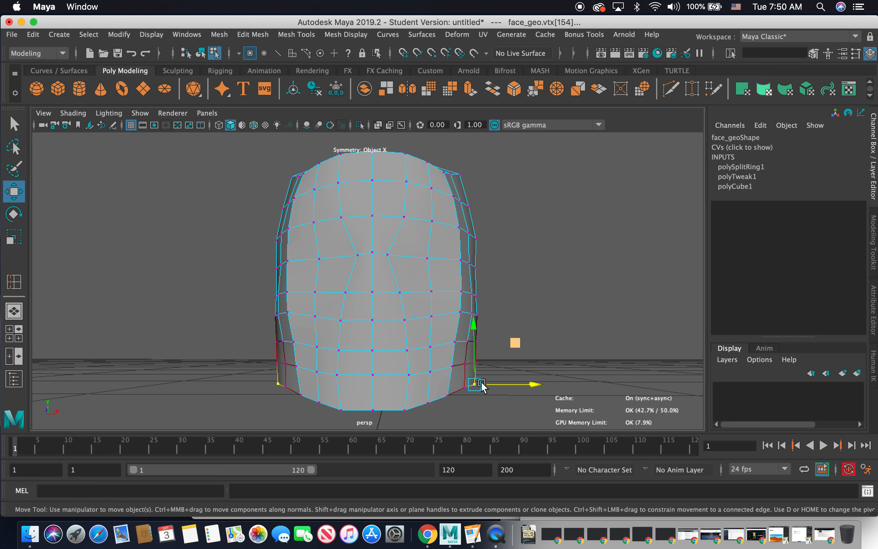
{"action": "key", "text": "b"}
{"action": "left_click_drag", "start_coordinate": [483, 376], "coordinate": [515, 384]}
{"action": "left_click_drag", "start_coordinate": [557, 292], "coordinate": [445, 326], "text": "alt"}
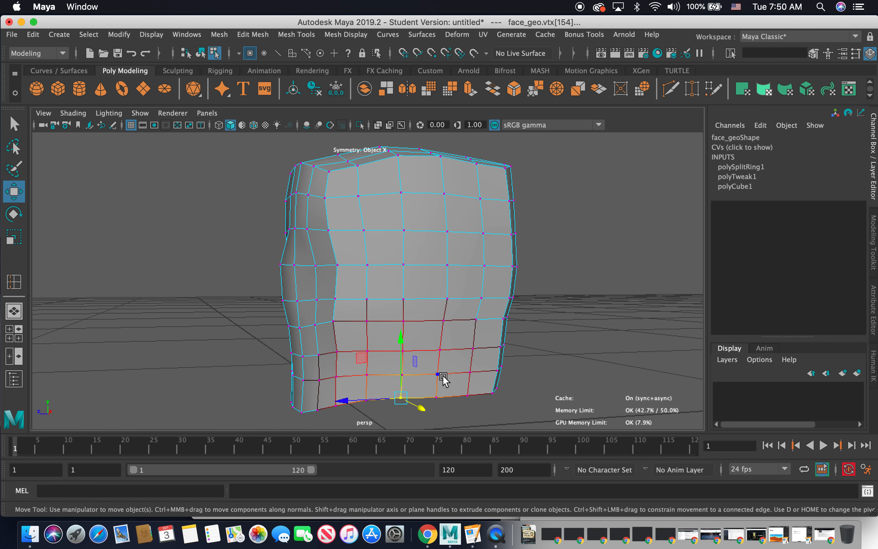
{"action": "left_click", "coordinate": [435, 392]}
{"action": "left_click_drag", "start_coordinate": [445, 380], "coordinate": [461, 339], "text": "alt"}
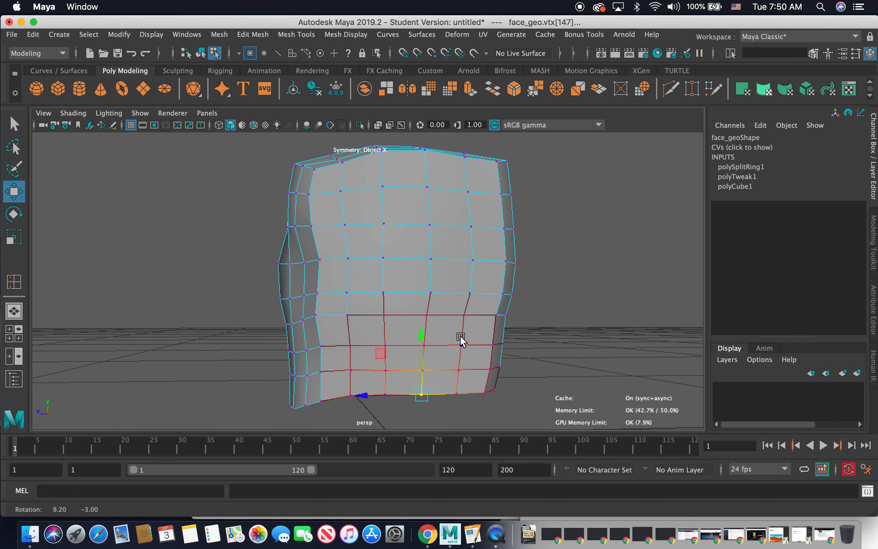
{"action": "left_click_drag", "start_coordinate": [387, 391], "coordinate": [380, 393]}
{"action": "key", "text": "super+z"}
Using a small soft-selection falloff, pull the four lowest vertices of the side column behind the middle forward along Z, plus the vertex above them.
{"action": "left_click", "coordinate": [435, 326]}
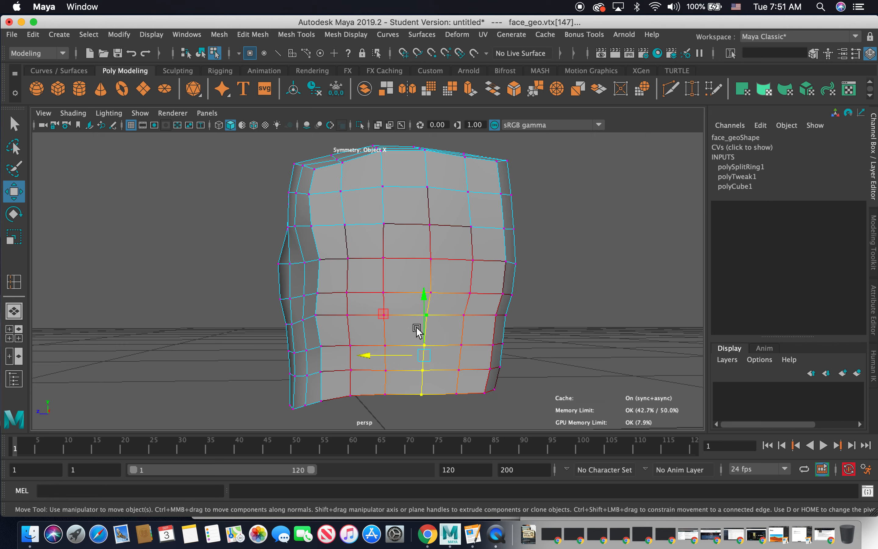
{"action": "key", "text": "b"}
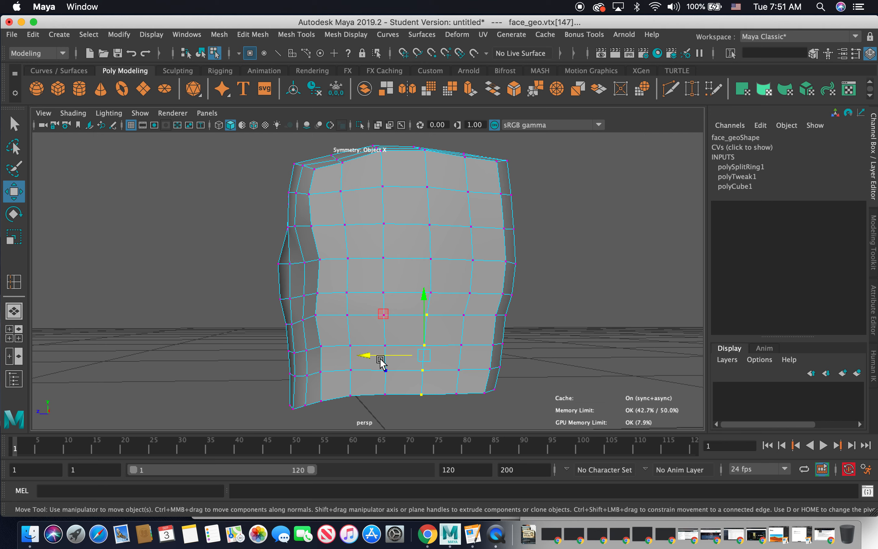
{"action": "left_click_drag", "start_coordinate": [384, 358], "coordinate": [374, 356]}
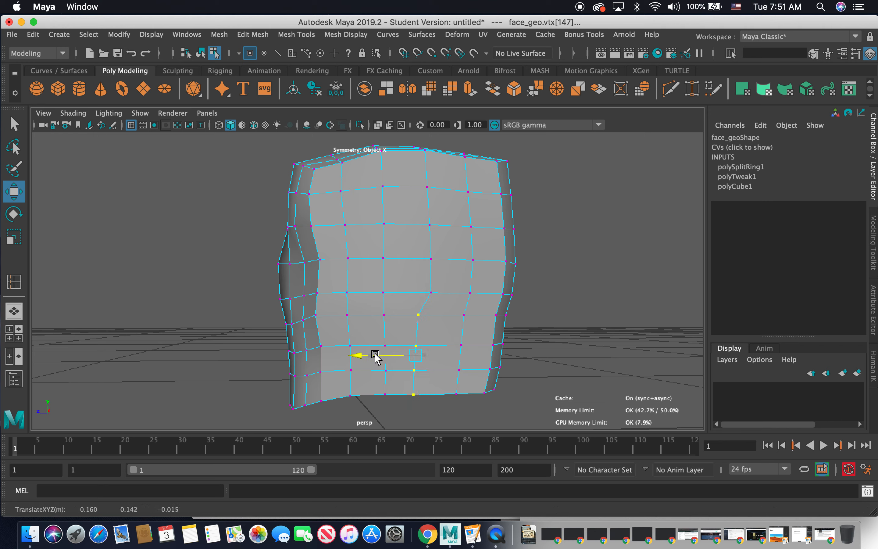
{"action": "key", "text": "ctrl+z"}
{"action": "key", "text": "b"}
{"action": "middle_click_drag", "start_coordinate": [417, 328], "coordinate": [345, 354]}
{"action": "left_click_drag", "start_coordinate": [384, 356], "coordinate": [368, 355]}
{"action": "left_click", "coordinate": [425, 292]}
{"action": "left_click_drag", "start_coordinate": [401, 290], "coordinate": [390, 294]}
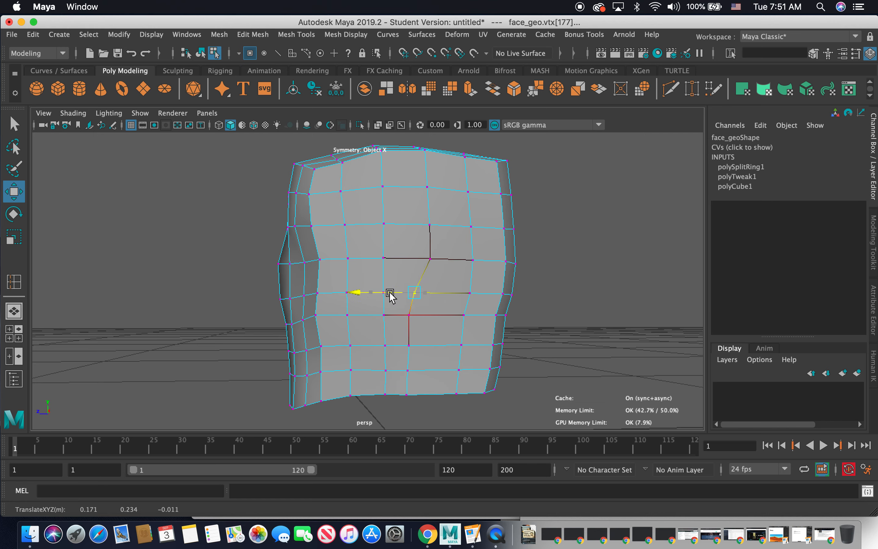
Pull the mid-height vertex of the middle side column forward along Z, followed by the six lower vertices of the column behind it.
{"action": "left_click", "coordinate": [437, 259]}
{"action": "left_click_drag", "start_coordinate": [407, 261], "coordinate": [401, 261]}
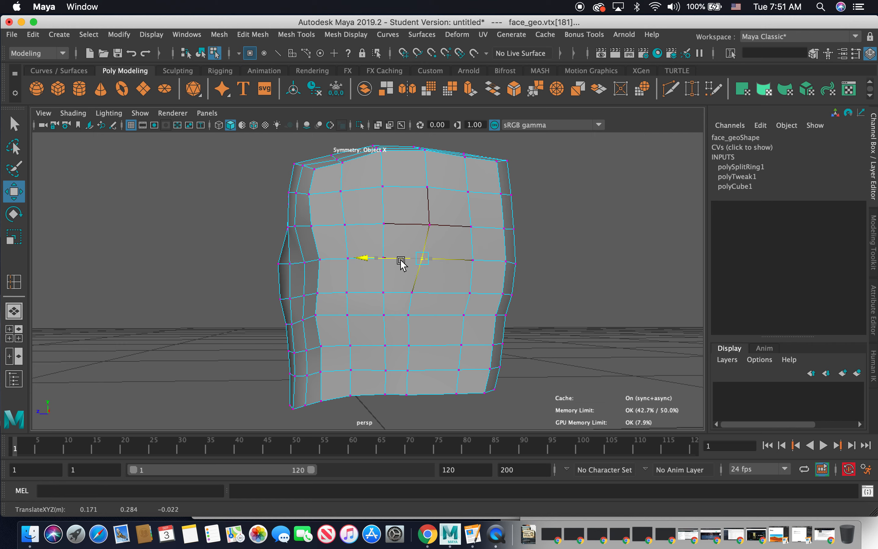
{"action": "left_click", "coordinate": [474, 261]}
{"action": "double_click", "coordinate": [458, 384]}
{"action": "mouse_move", "coordinate": [435, 327]}
{"action": "left_mouse_down"}
{"action": "mouse_move", "coordinate": [416, 325]}
{"action": "mouse_move", "coordinate": [424, 325]}
{"action": "left_mouse_up"}
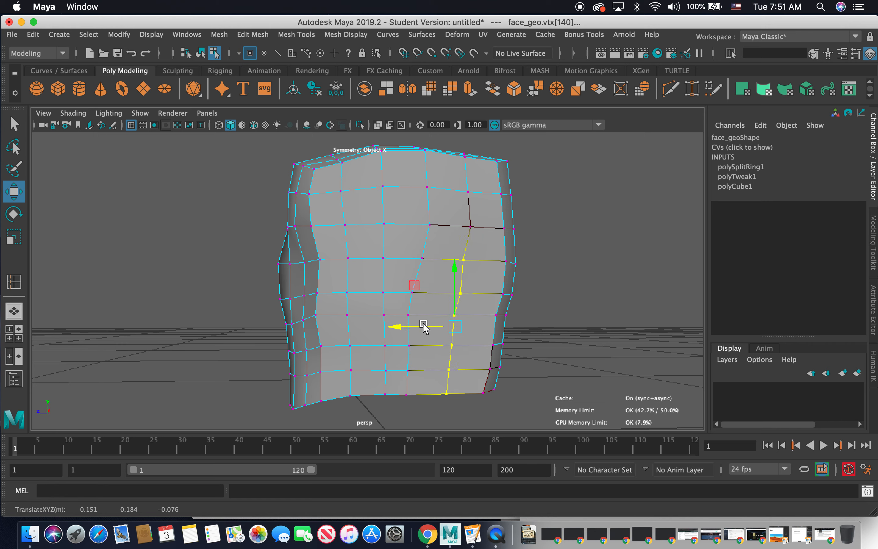
{"action": "left_click", "coordinate": [471, 227]}
Select the three bottom edge vertices around the rear corner of the head's underside and move them slightly inward along X.
{"action": "left_click_drag", "start_coordinate": [463, 293], "coordinate": [409, 222], "text": "alt"}
{"action": "double_click", "coordinate": [439, 208]}
{"action": "key", "text": "q"}
{"action": "double_click", "coordinate": [479, 212]}
{"action": "left_click", "coordinate": [480, 213]}
{"action": "left_click", "coordinate": [499, 241], "text": "shift"}
{"action": "key", "text": "w"}
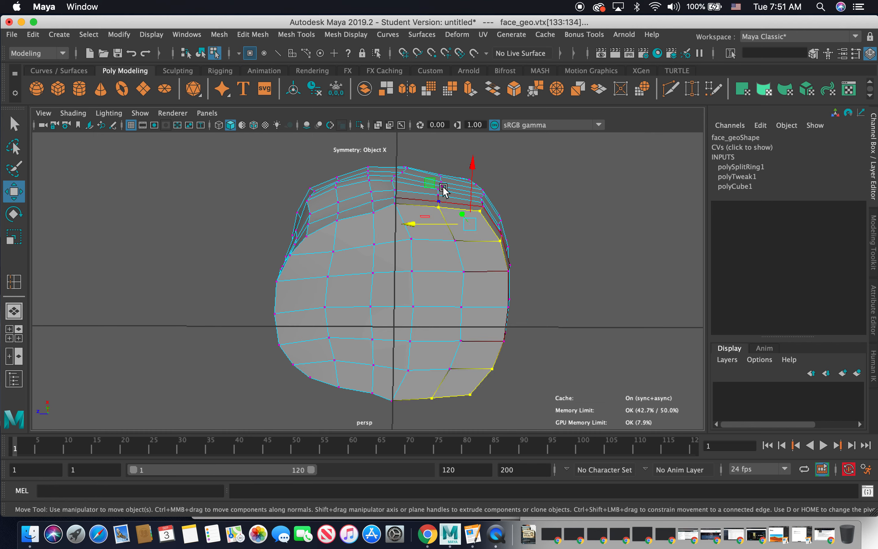
{"action": "left_click_drag", "start_coordinate": [474, 172], "coordinate": [472, 175]}
Select the bottom edge vertices midway along the sides of the head and move them inward along X.
{"action": "left_click_drag", "start_coordinate": [450, 253], "coordinate": [595, 219], "text": "alt"}
{"action": "left_click", "coordinate": [398, 192]}
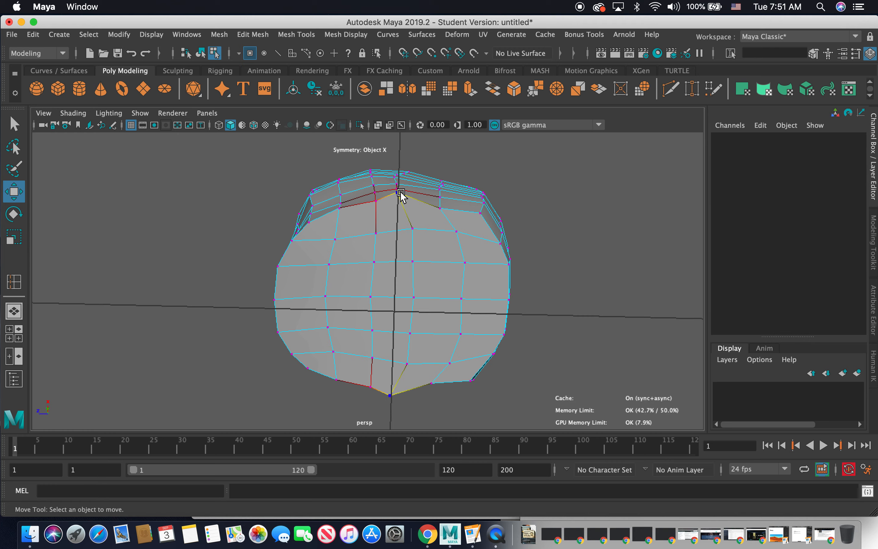
{"action": "mouse_move", "coordinate": [424, 192]}
{"action": "left_mouse_down", "text": "alt"}
{"action": "mouse_move", "coordinate": [415, 227]}
{"action": "mouse_move", "coordinate": [410, 217]}
{"action": "mouse_move", "coordinate": [427, 190]}
{"action": "left_mouse_up", "text": "alt"}
{"action": "double_click", "coordinate": [400, 216], "text": "shift"}
{"action": "left_click_drag", "start_coordinate": [394, 141], "coordinate": [393, 154]}
{"action": "left_click_drag", "start_coordinate": [408, 225], "coordinate": [569, 257], "text": "alt"}
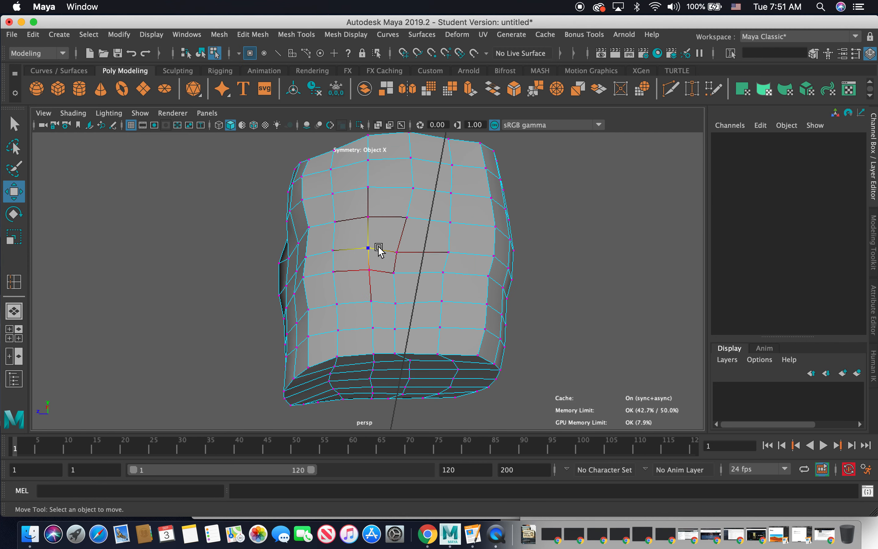
Select the lower vertices of the side column just ahead of the middle and shift them backward along Z.
{"action": "left_click", "coordinate": [369, 248]}
{"action": "left_click", "coordinate": [373, 348]}
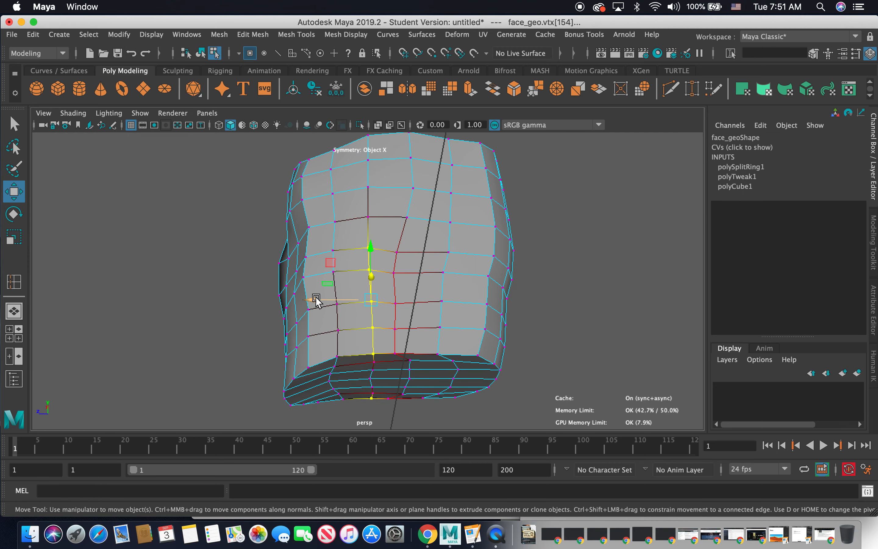
{"action": "left_click_drag", "start_coordinate": [319, 300], "coordinate": [365, 200], "text": "alt"}
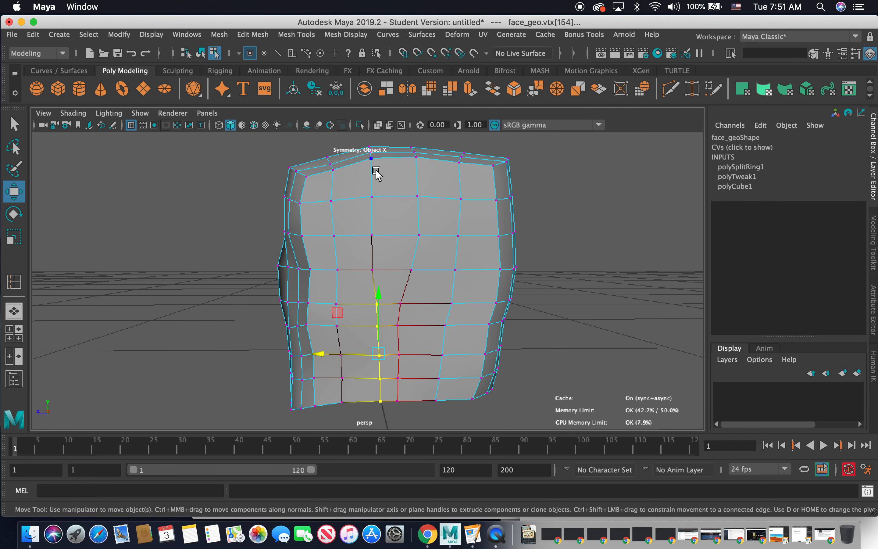
{"action": "left_click_drag", "start_coordinate": [376, 173], "coordinate": [371, 176], "text": "alt"}
Shift the two vertices directly above them in the same side column backward along Z.
{"action": "left_click", "coordinate": [373, 255]}
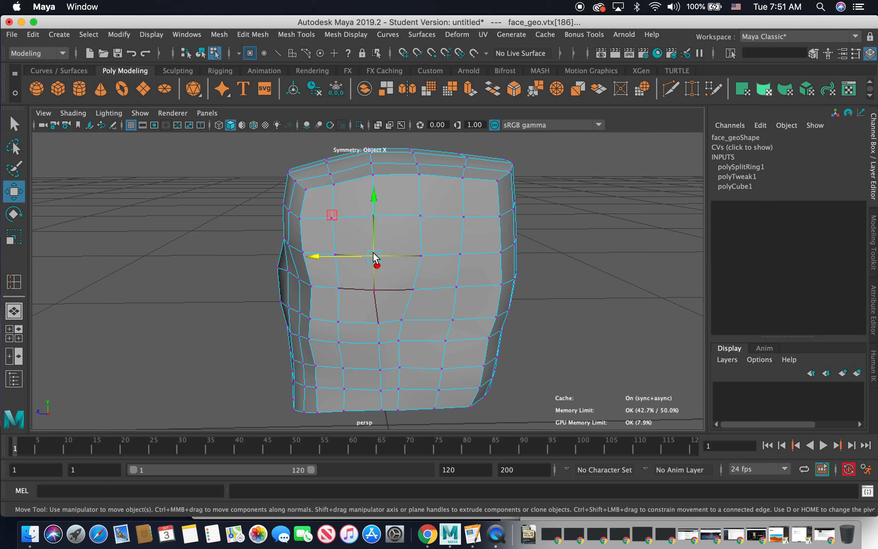
{"action": "left_click", "coordinate": [373, 288], "text": "shift"}
{"action": "left_click_drag", "start_coordinate": [328, 279], "coordinate": [333, 276]}
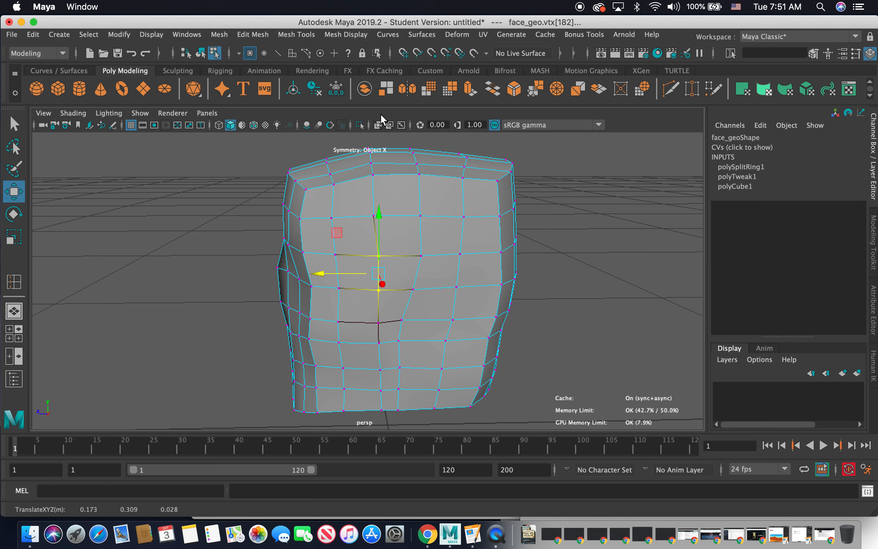
Select the top and bottom end vertices of the foremost side column, adjust them along Z and clear the selection.
{"action": "left_click_drag", "start_coordinate": [317, 317], "coordinate": [323, 240], "text": "alt"}
{"action": "left_click", "coordinate": [331, 167]}
{"action": "double_click", "coordinate": [366, 415], "text": "shift"}
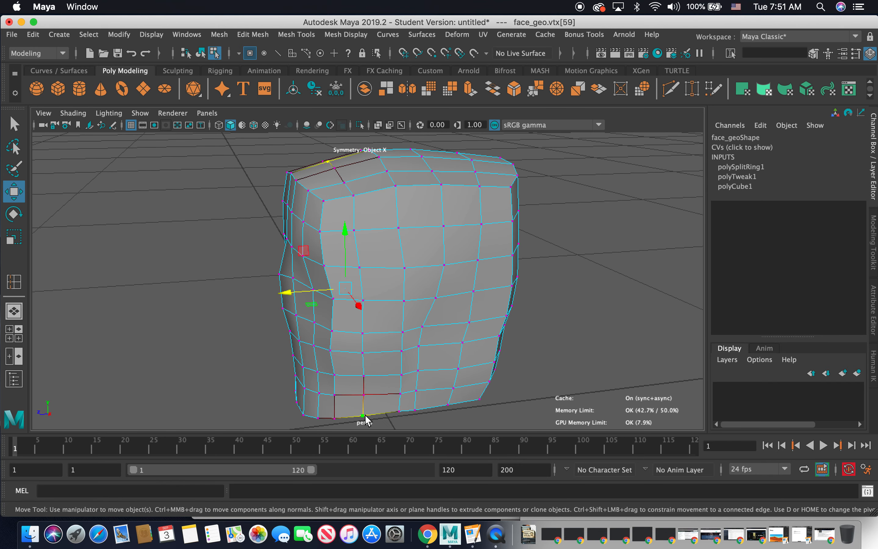
{"action": "left_click_drag", "start_coordinate": [284, 298], "coordinate": [385, 319]}
{"action": "left_click_drag", "start_coordinate": [518, 237], "coordinate": [470, 249], "text": "alt"}
{"action": "left_click", "coordinate": [566, 229]}
Switch to face selection and select the two-by-two block of faces at each eye position using X symmetry.
{"action": "right_click_drag", "start_coordinate": [422, 269], "coordinate": [418, 234]}
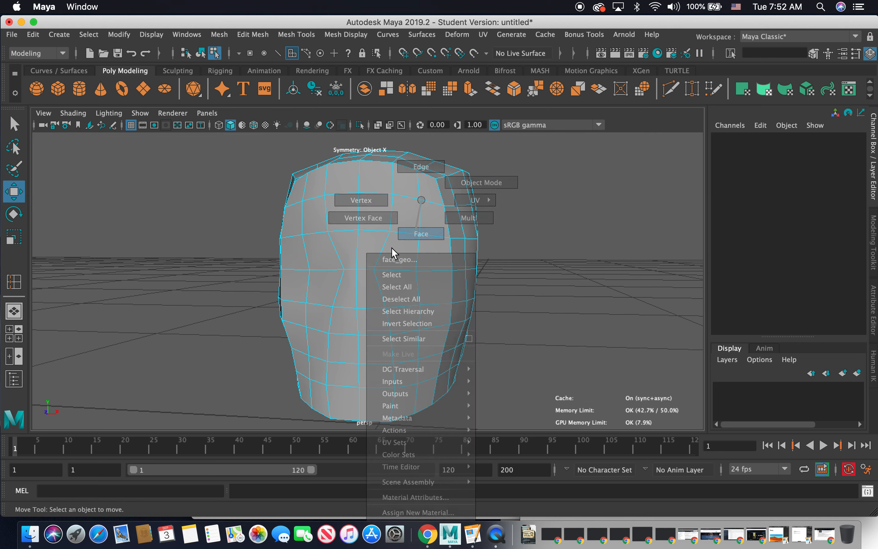
{"action": "left_click", "coordinate": [392, 248]}
{"action": "left_click", "coordinate": [435, 264], "text": "shift"}
{"action": "left_click", "coordinate": [401, 286], "text": "shift"}
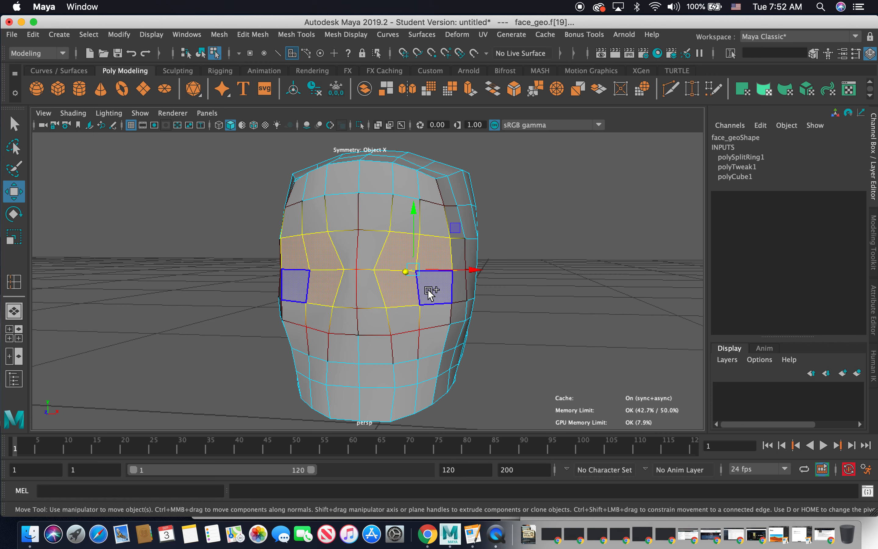
{"action": "left_click", "coordinate": [429, 290], "text": "shift"}
{"action": "left_click_drag", "start_coordinate": [384, 288], "coordinate": [398, 287], "text": "alt"}
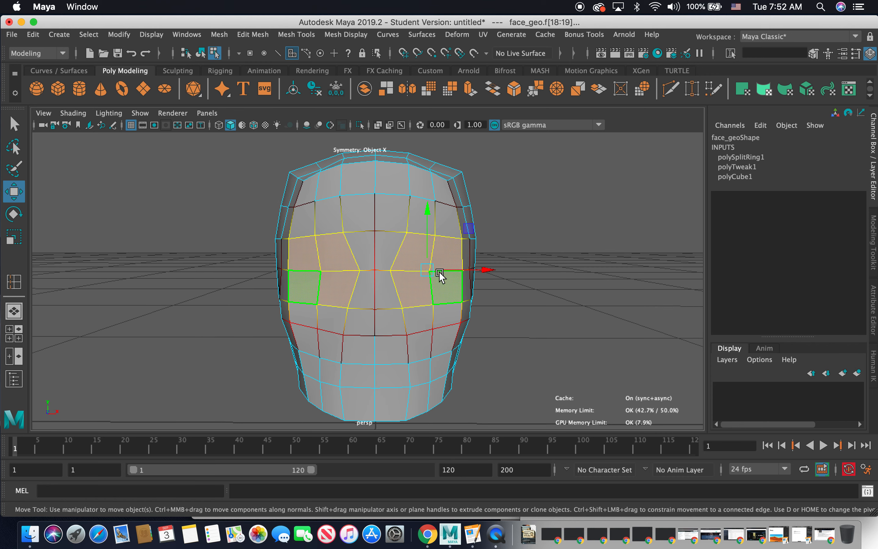
{"action": "left_click_drag", "start_coordinate": [421, 259], "coordinate": [412, 181]}
{"action": "left_click", "coordinate": [413, 250]}
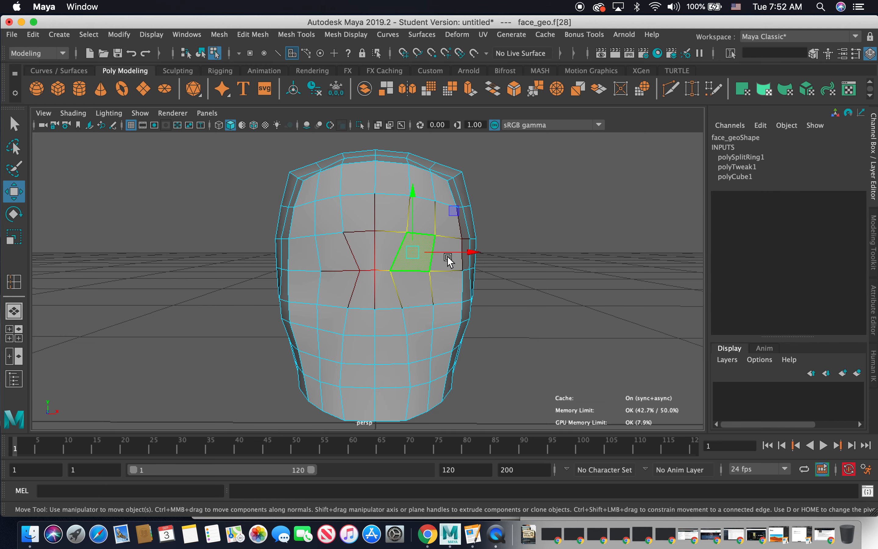
{"action": "key", "text": "z"}
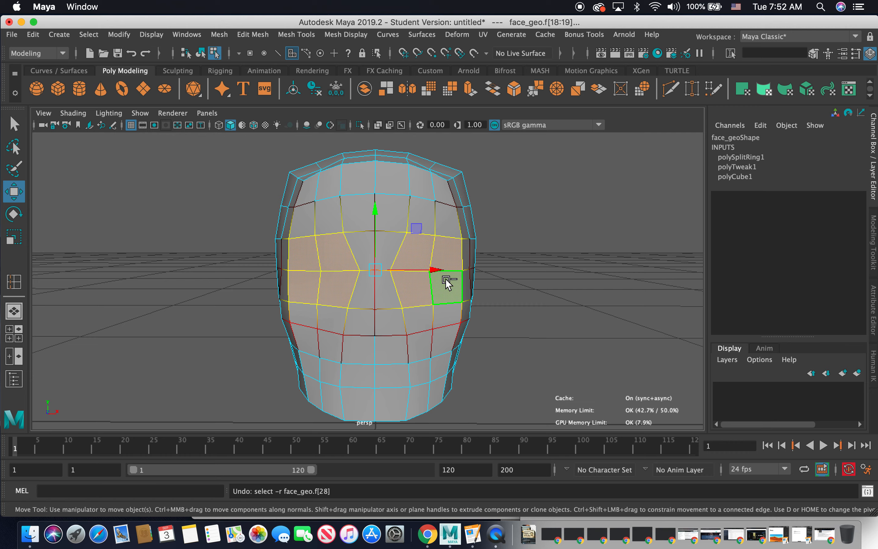
Extrude the selected eye faces and scale the extrusion inward in width and height to form an outer ring around each eye.
{"action": "key", "text": "ctrl+e"}
{"action": "left_click_drag", "start_coordinate": [381, 259], "coordinate": [358, 253], "text": "alt"}
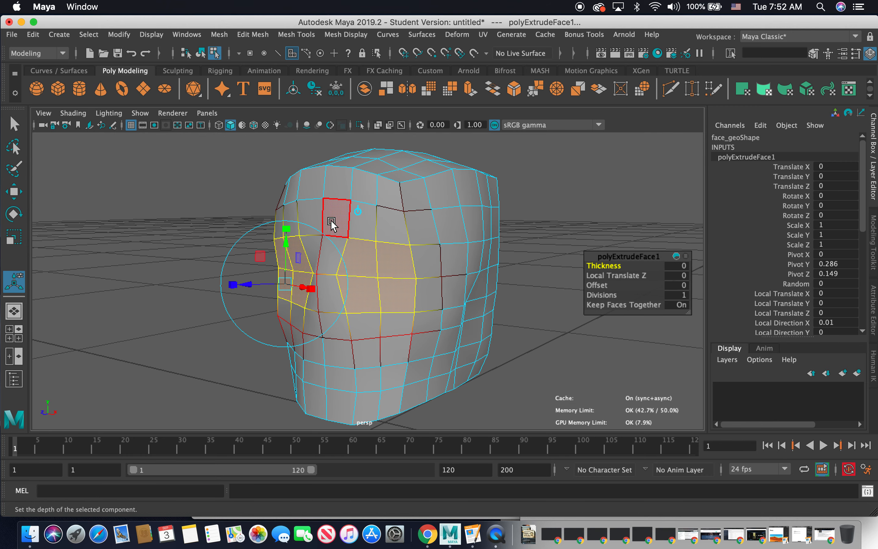
{"action": "left_click_drag", "start_coordinate": [329, 220], "coordinate": [374, 224], "text": "alt"}
{"action": "left_click_drag", "start_coordinate": [361, 295], "coordinate": [338, 293]}
{"action": "left_click_drag", "start_coordinate": [309, 235], "coordinate": [309, 267]}
{"action": "left_click_drag", "start_coordinate": [359, 289], "coordinate": [350, 289]}
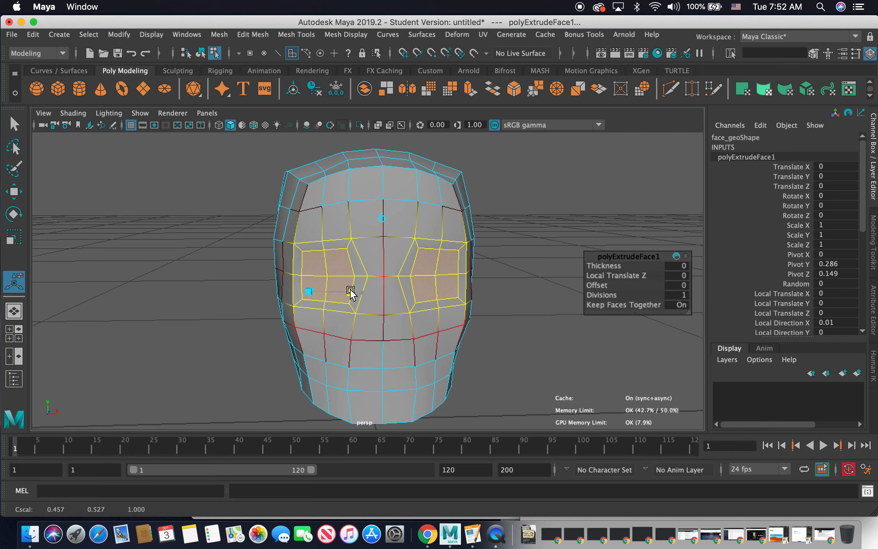
Extrude the inset eye faces again and scale them further inward in width and height to add a second ring.
{"action": "left_click_drag", "start_coordinate": [427, 223], "coordinate": [374, 198], "text": "alt"}
{"action": "key", "text": "ctrl+e"}
{"action": "left_click_drag", "start_coordinate": [270, 274], "coordinate": [430, 278]}
{"action": "key", "text": "ctrl+z"}
{"action": "left_click", "coordinate": [452, 195]}
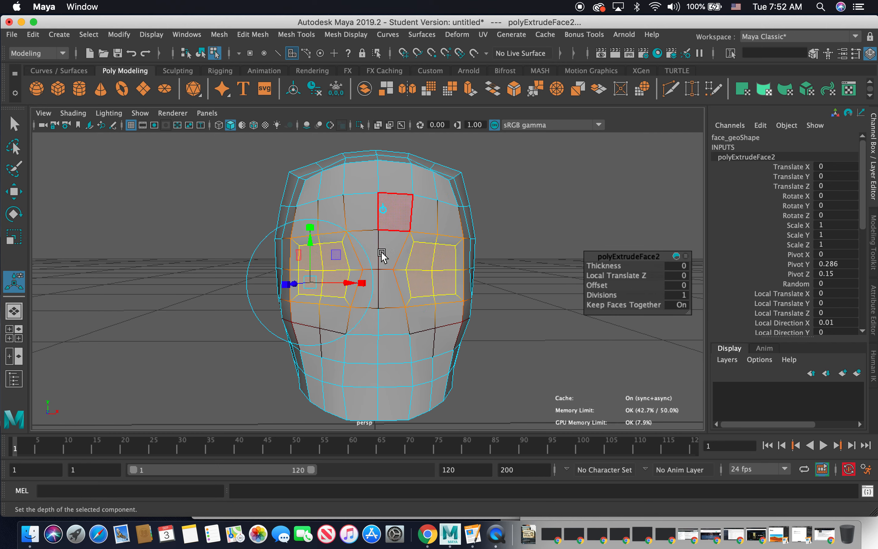
{"action": "left_click", "coordinate": [363, 283]}
{"action": "left_click_drag", "start_coordinate": [363, 283], "coordinate": [337, 286]}
{"action": "left_click_drag", "start_coordinate": [313, 229], "coordinate": [310, 262]}
{"action": "left_click_drag", "start_coordinate": [363, 282], "coordinate": [345, 285]}
{"action": "left_click_drag", "start_coordinate": [308, 228], "coordinate": [309, 236]}
{"action": "left_click_drag", "start_coordinate": [405, 219], "coordinate": [371, 222], "text": "alt"}
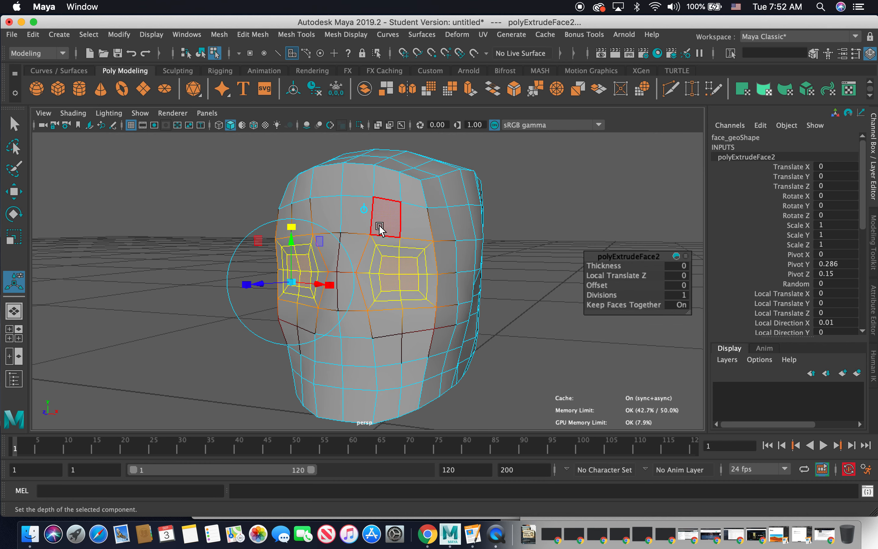
Extrude the innermost eye faces once more and push them back into the head to form sockets, clearing the selection.
{"action": "key", "text": "ctrl+e"}
{"action": "left_click_drag", "start_coordinate": [411, 280], "coordinate": [355, 289], "text": "alt"}
{"action": "key", "text": "super+z"}
{"action": "left_click_drag", "start_coordinate": [414, 271], "coordinate": [296, 270], "text": "alt"}
{"action": "left_click_drag", "start_coordinate": [297, 270], "coordinate": [392, 294], "text": "alt"}
{"action": "left_click", "coordinate": [533, 215]}
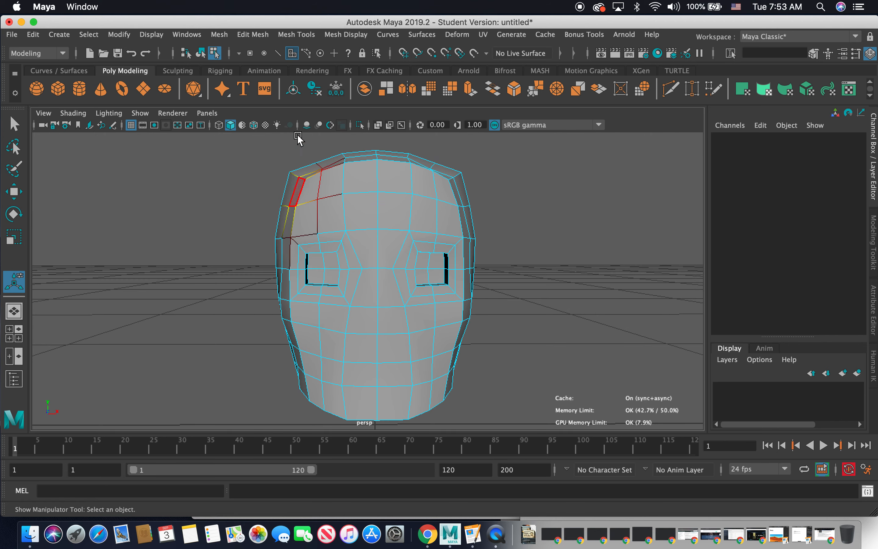
Return face_geo to object mode and turn on its smooth mesh preview.
{"action": "right_click_drag", "start_coordinate": [384, 199], "coordinate": [444, 187]}
{"action": "key", "text": "3"}
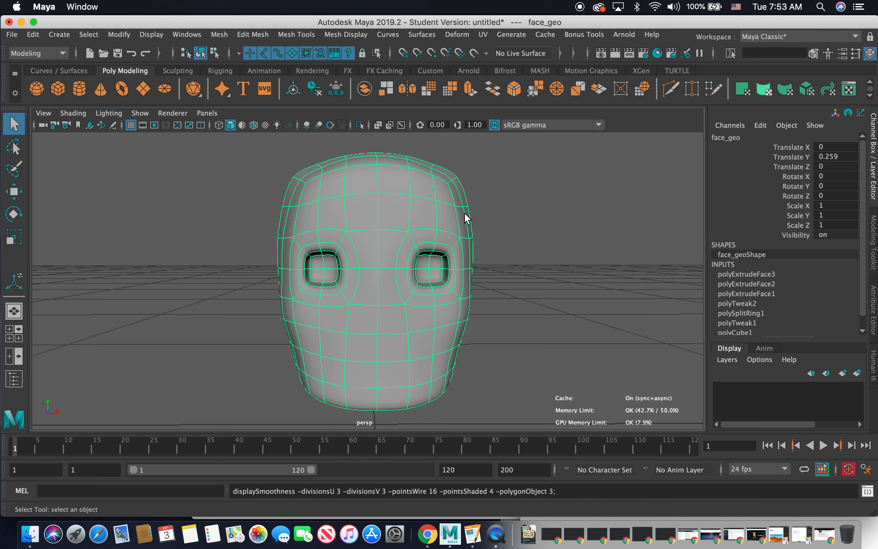
{"action": "left_click_drag", "start_coordinate": [516, 245], "coordinate": [444, 222], "text": "alt"}
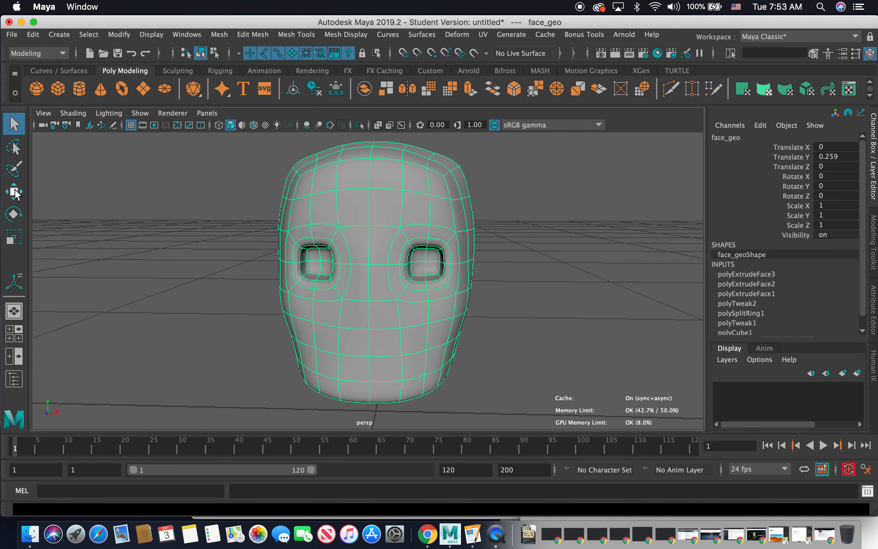
In vertex mode with object X symmetry, select the three central vertices of the second row below the eyes and raise them along Y.
{"action": "left_click", "coordinate": [15, 192]}
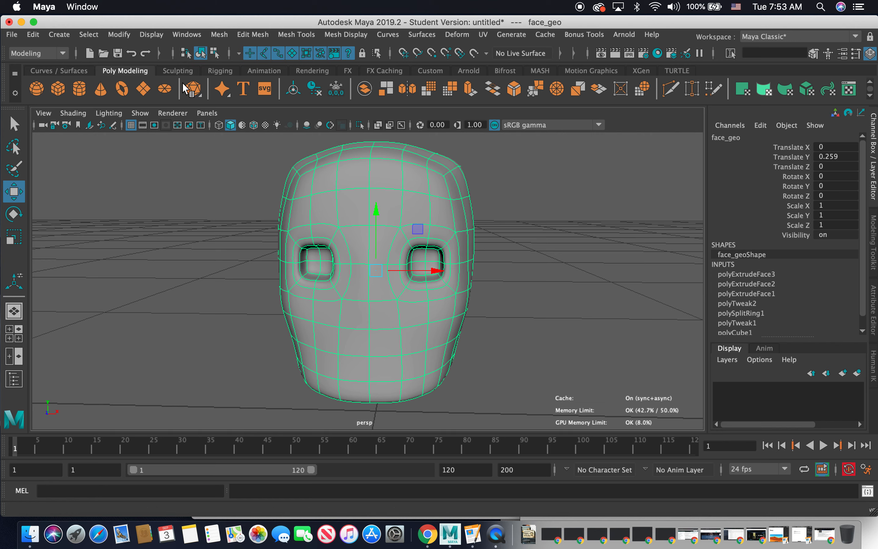
{"action": "right_click", "coordinate": [376, 314]}
{"action": "right_click_drag", "start_coordinate": [376, 316], "coordinate": [313, 199]}
{"action": "left_click", "coordinate": [370, 329]}
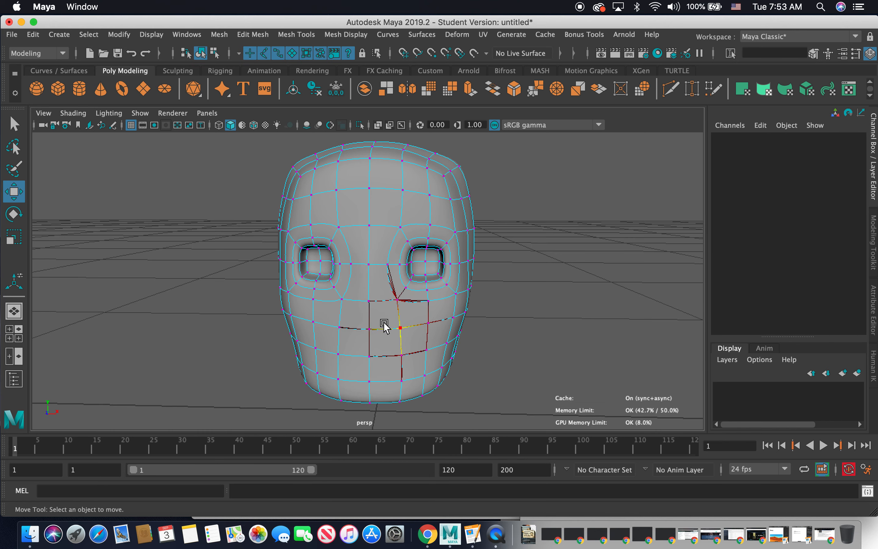
{"action": "key", "text": "q"}
{"action": "left_click", "coordinate": [400, 328], "text": "shift"}
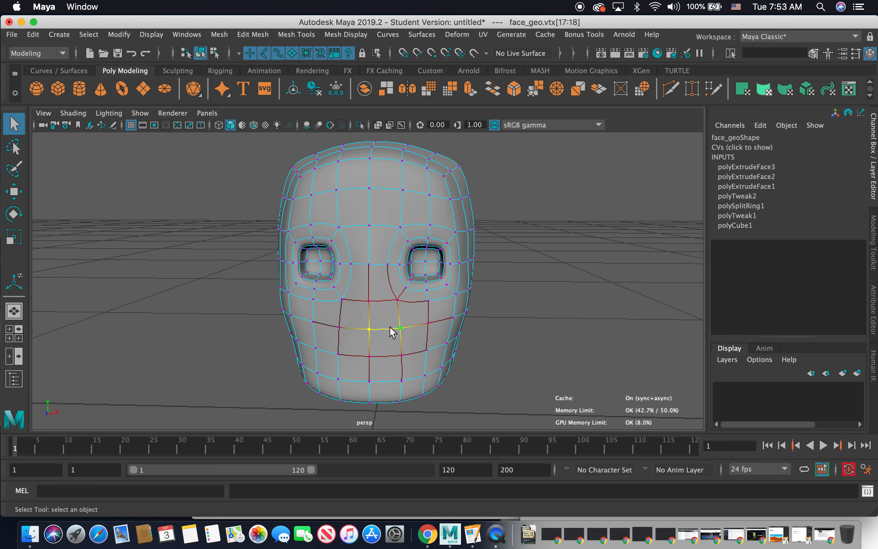
{"action": "left_click_drag", "start_coordinate": [389, 290], "coordinate": [381, 212]}
{"action": "key", "text": "w"}
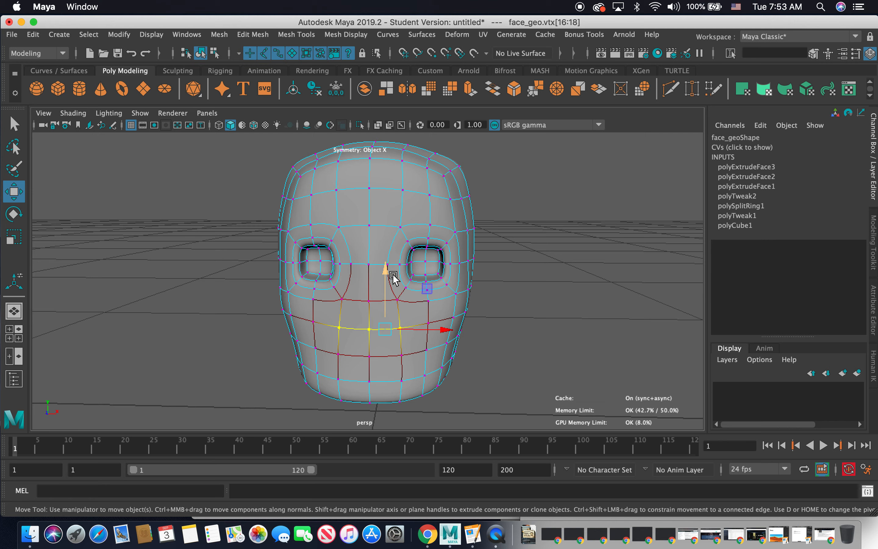
{"action": "left_click_drag", "start_coordinate": [387, 274], "coordinate": [387, 268]}
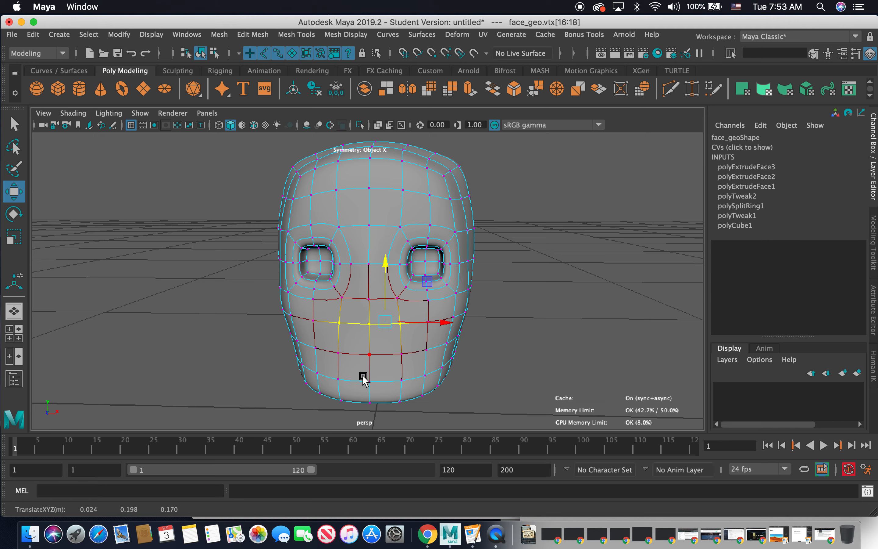
Select the three central vertices of the next row down and raise them slightly along Y.
{"action": "left_click", "coordinate": [373, 356]}
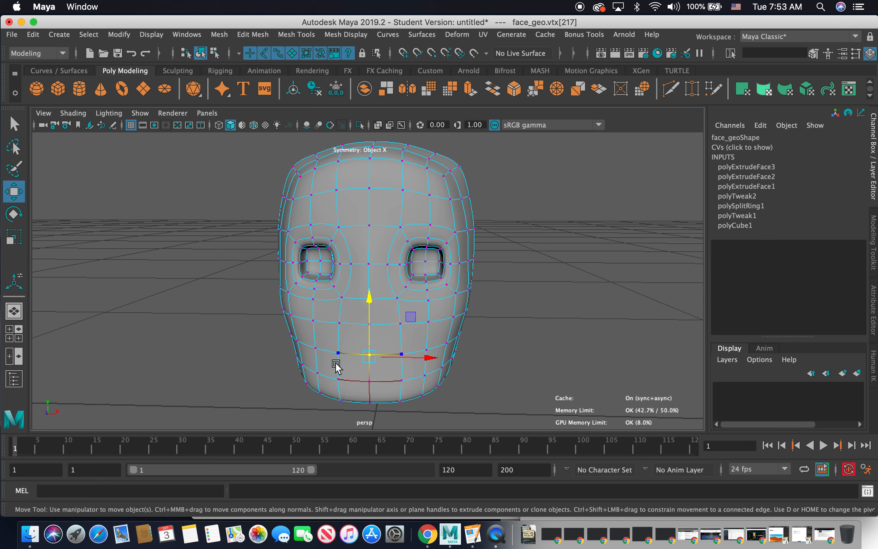
{"action": "left_click", "coordinate": [337, 355], "text": "shift"}
{"action": "left_click_drag", "start_coordinate": [357, 300], "coordinate": [352, 292]}
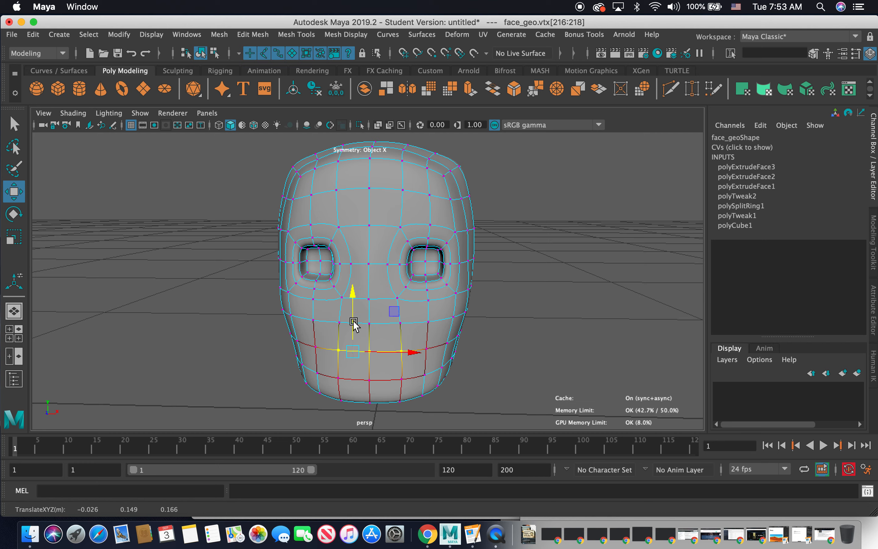
Adjust the inner-corner vertex between the rings of each eye along Z and fine-tune the neighbouring eye-ring vertex.
{"action": "mouse_move", "coordinate": [398, 357]}
{"action": "left_mouse_down", "text": "alt"}
{"action": "mouse_move", "coordinate": [412, 340]}
{"action": "mouse_move", "coordinate": [391, 356]}
{"action": "left_mouse_up", "text": "alt"}
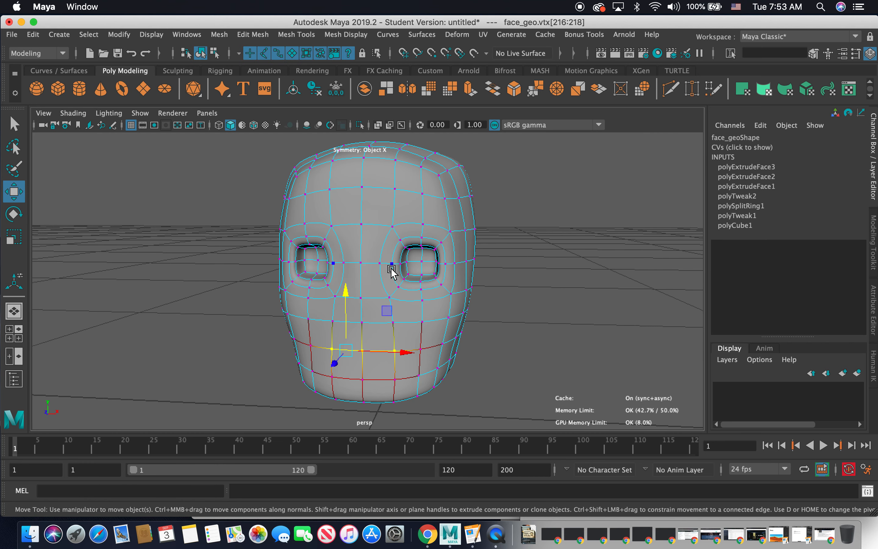
{"action": "left_click", "coordinate": [389, 263]}
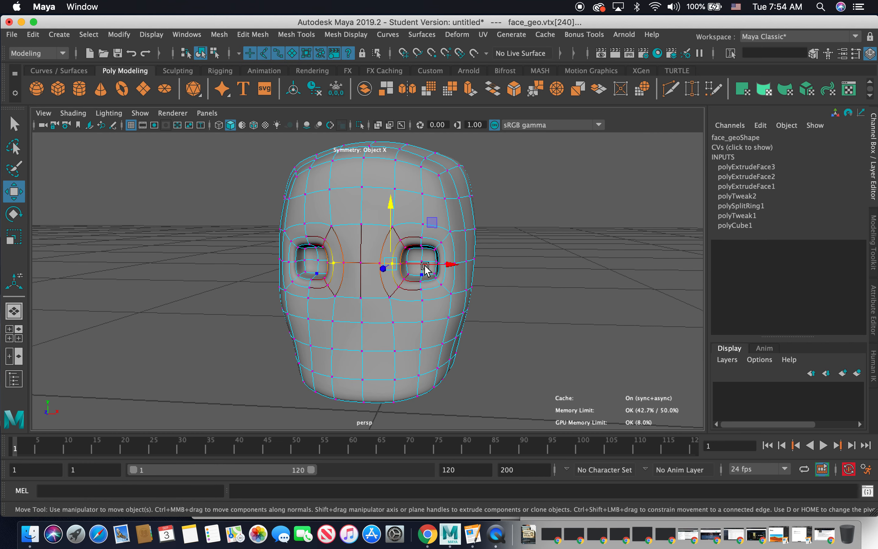
{"action": "left_click", "coordinate": [376, 261], "text": "shift"}
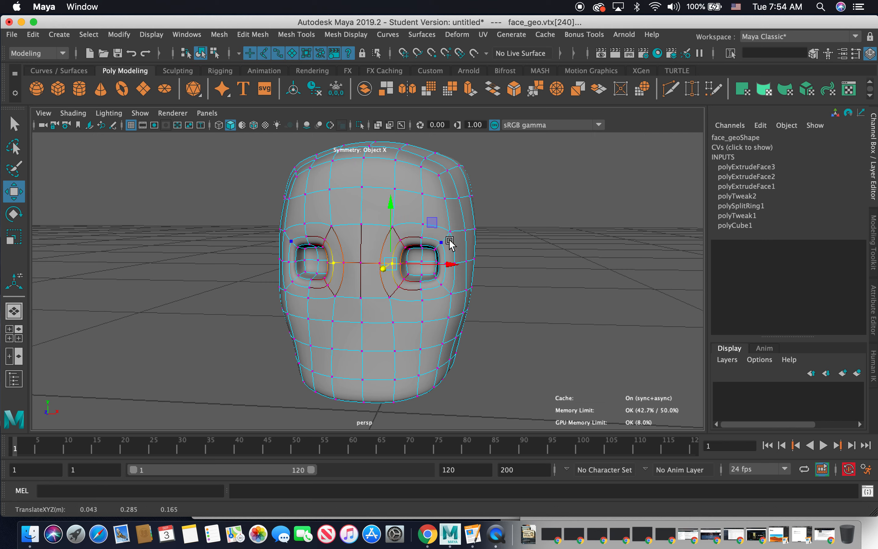
{"action": "key", "text": "q"}
{"action": "double_click", "coordinate": [400, 241]}
{"action": "key", "text": "w"}
{"action": "left_click_drag", "start_coordinate": [475, 268], "coordinate": [474, 266]}
Move the inner-corner vertices at the edge of both eye sockets along X toward the nose.
{"action": "left_click_drag", "start_coordinate": [427, 295], "coordinate": [440, 296], "text": "alt"}
{"action": "double_click", "coordinate": [397, 267]}
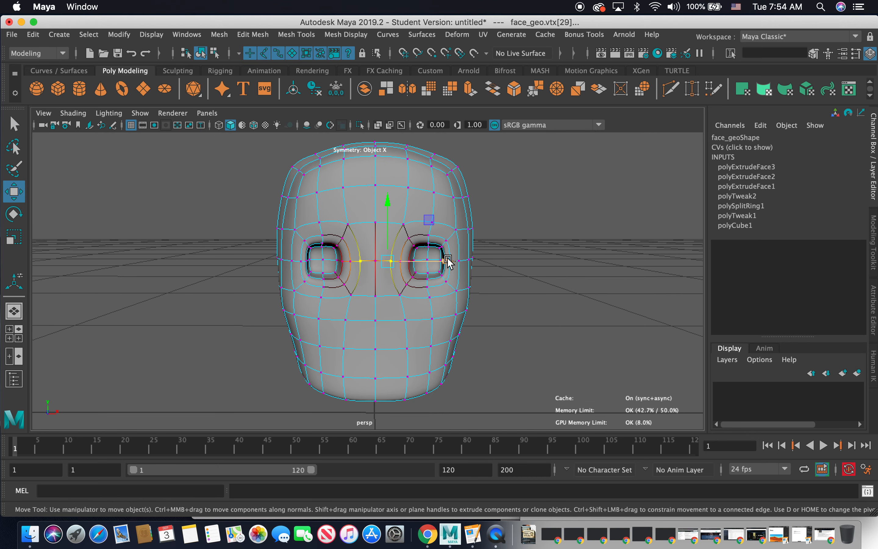
{"action": "left_click", "coordinate": [538, 294]}
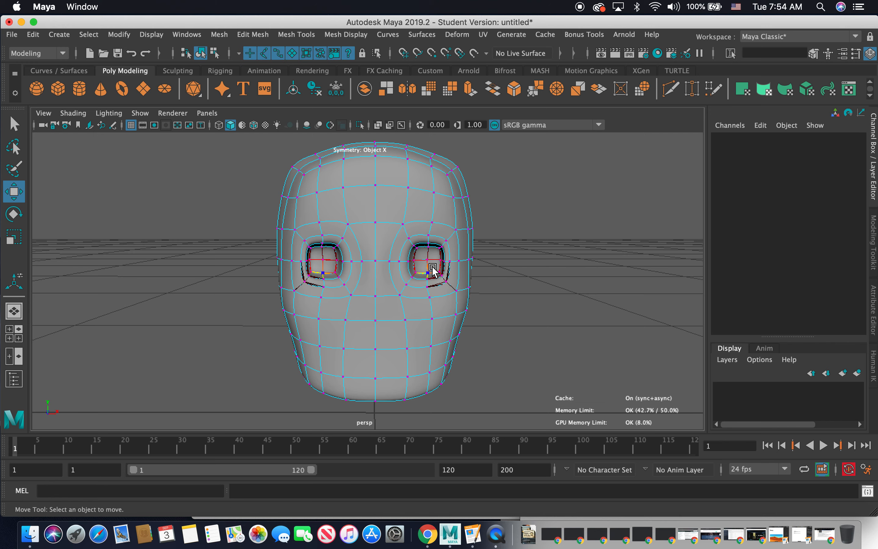
{"action": "double_click", "coordinate": [412, 263]}
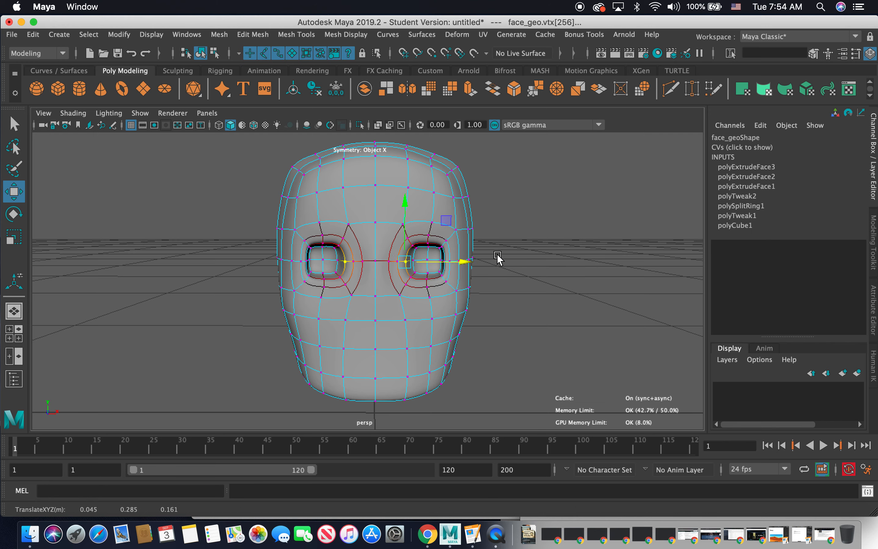
Adjust the vertices above the eye sockets and at the inner brows along X on both sides.
{"action": "left_click", "coordinate": [527, 261]}
{"action": "double_click", "coordinate": [427, 235]}
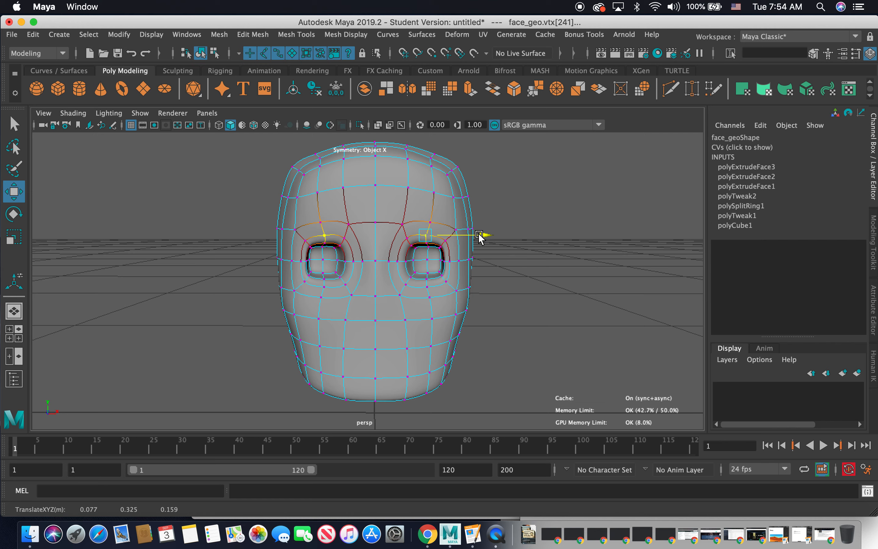
{"action": "left_click", "coordinate": [488, 246]}
{"action": "double_click", "coordinate": [399, 222]}
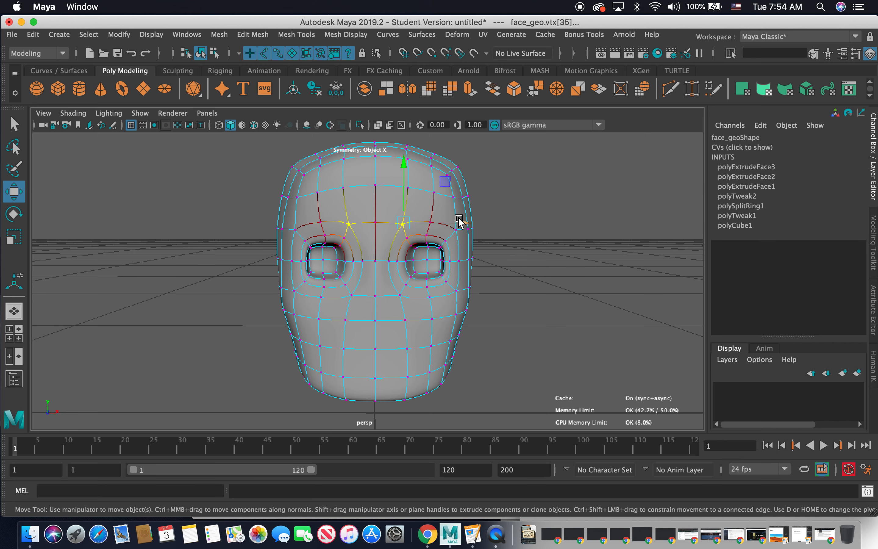
{"action": "left_click", "coordinate": [449, 223]}
Move the forehead vertices one row above the inner brows slightly along X toward the centre.
{"action": "left_click", "coordinate": [410, 188]}
{"action": "left_click_drag", "start_coordinate": [470, 188], "coordinate": [463, 186]}
{"action": "left_click", "coordinate": [493, 209]}
Select the three central vertices on the bottom edge of the chin and lower them slightly along Y.
{"action": "left_click_drag", "start_coordinate": [460, 267], "coordinate": [456, 243], "text": "alt"}
{"action": "left_click", "coordinate": [372, 368]}
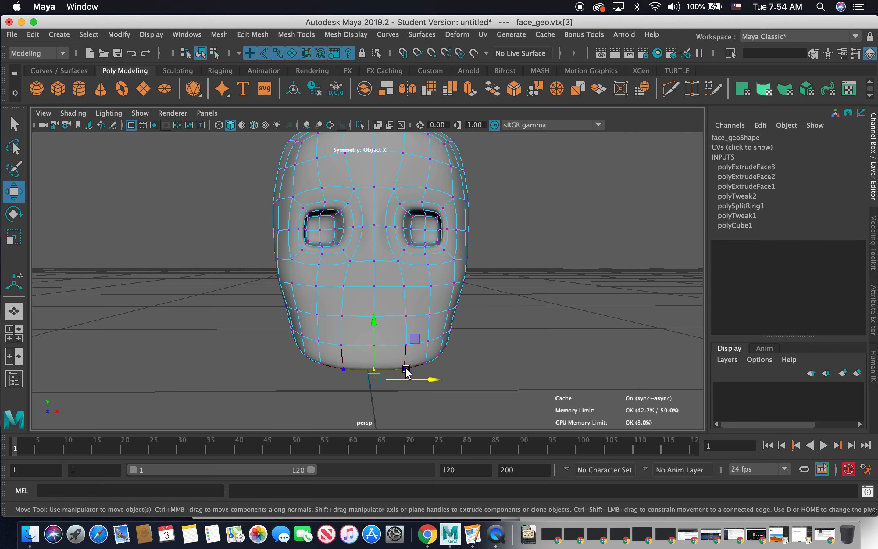
{"action": "left_click", "coordinate": [403, 367], "text": "shift"}
{"action": "left_click_drag", "start_coordinate": [391, 321], "coordinate": [391, 329]}
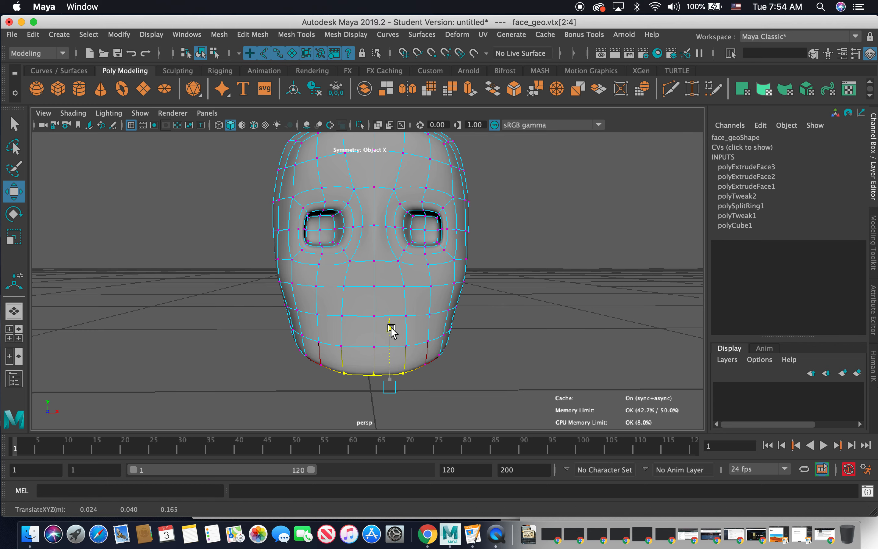
Activate the Smooth sculpting tool on the head and set its strength to 9.692 and brush size to 0.094.
{"action": "left_click_drag", "start_coordinate": [447, 309], "coordinate": [450, 284], "text": "alt"}
{"action": "left_click_drag", "start_coordinate": [376, 277], "coordinate": [341, 276], "text": "alt"}
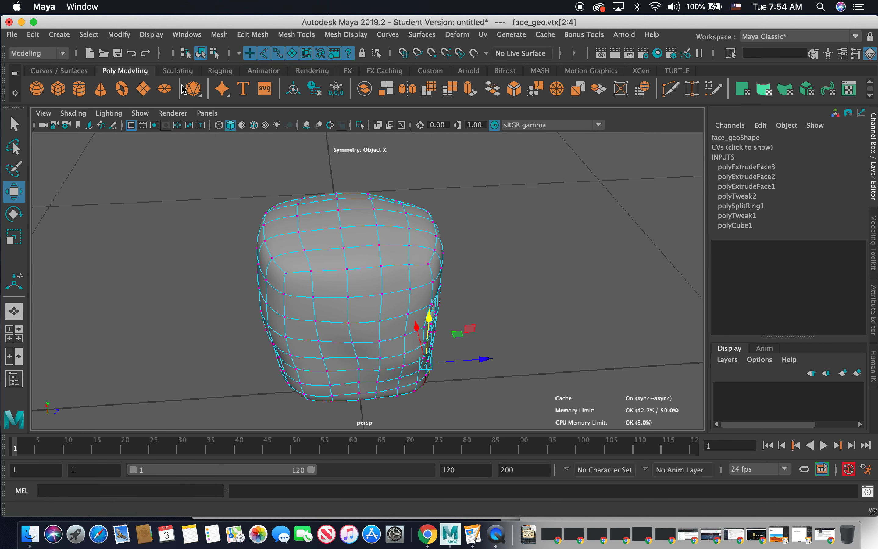
{"action": "left_click", "coordinate": [178, 73]}
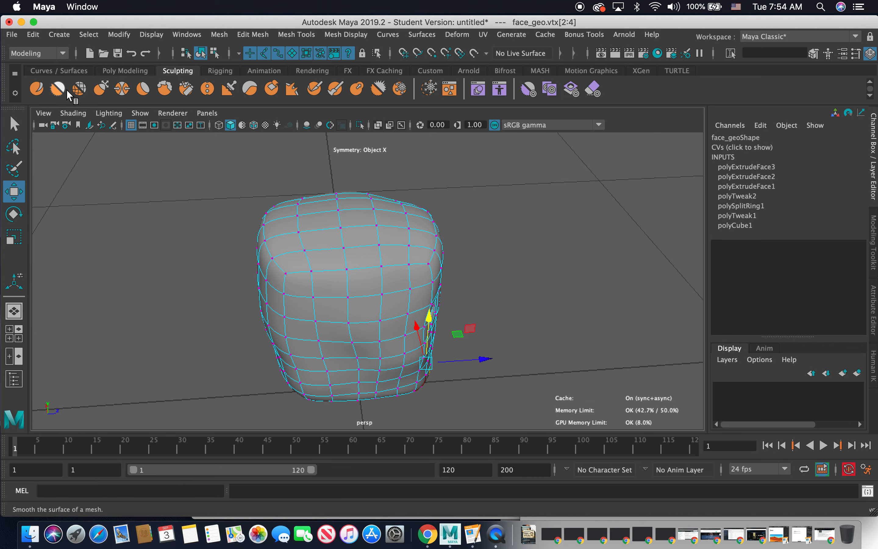
{"action": "double_click", "coordinate": [59, 88]}
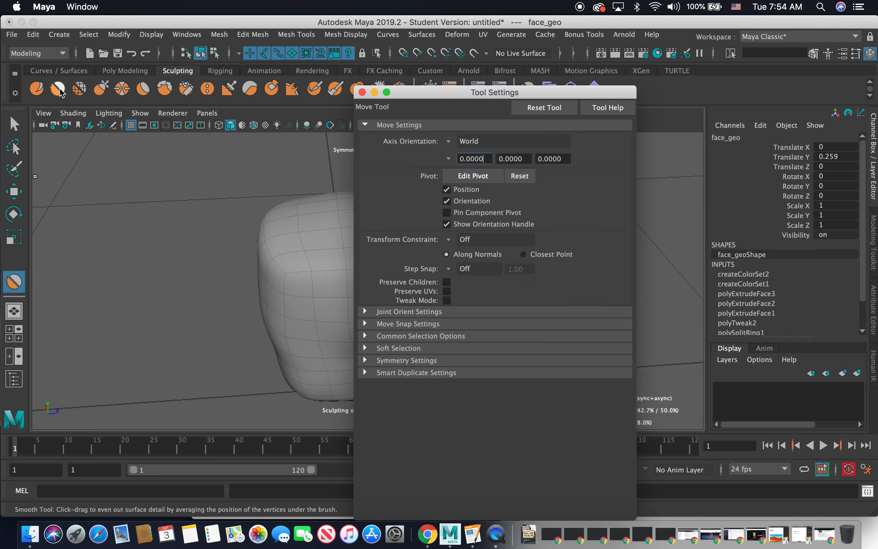
{"action": "left_click_drag", "start_coordinate": [412, 95], "coordinate": [553, 71]}
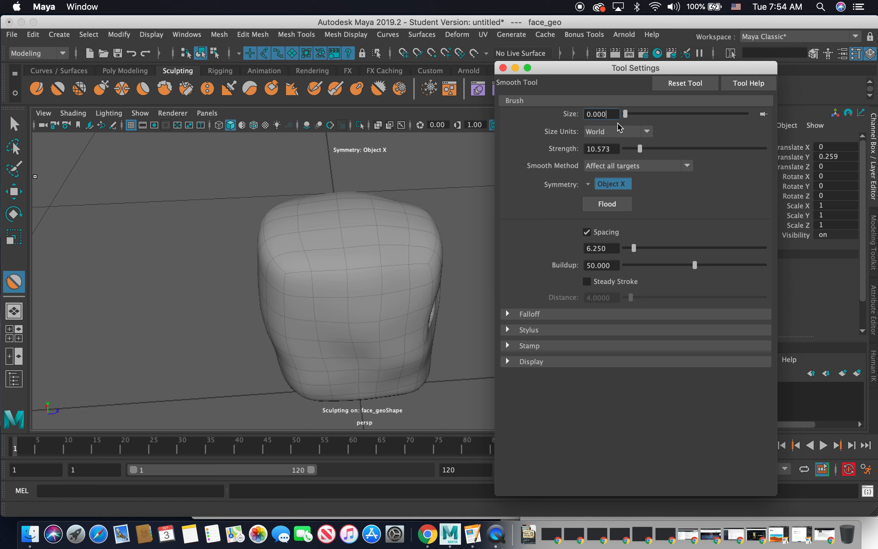
{"action": "mouse_move", "coordinate": [637, 149]}
{"action": "left_mouse_down"}
{"action": "mouse_move", "coordinate": [773, 150]}
{"action": "mouse_move", "coordinate": [690, 158]}
{"action": "mouse_move", "coordinate": [635, 149]}
{"action": "left_mouse_up"}
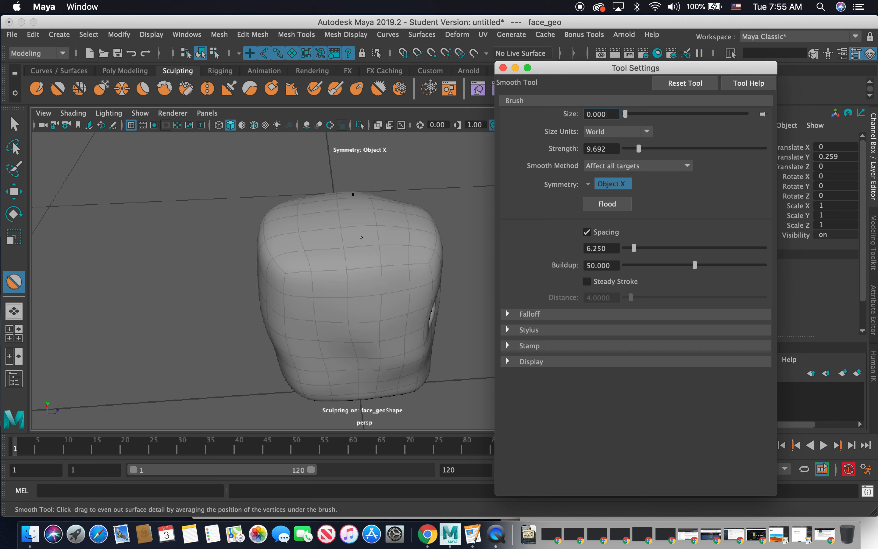
{"action": "left_click", "coordinate": [362, 238]}
{"action": "key", "text": "b"}
{"action": "left_click_drag", "start_coordinate": [361, 244], "coordinate": [413, 244]}
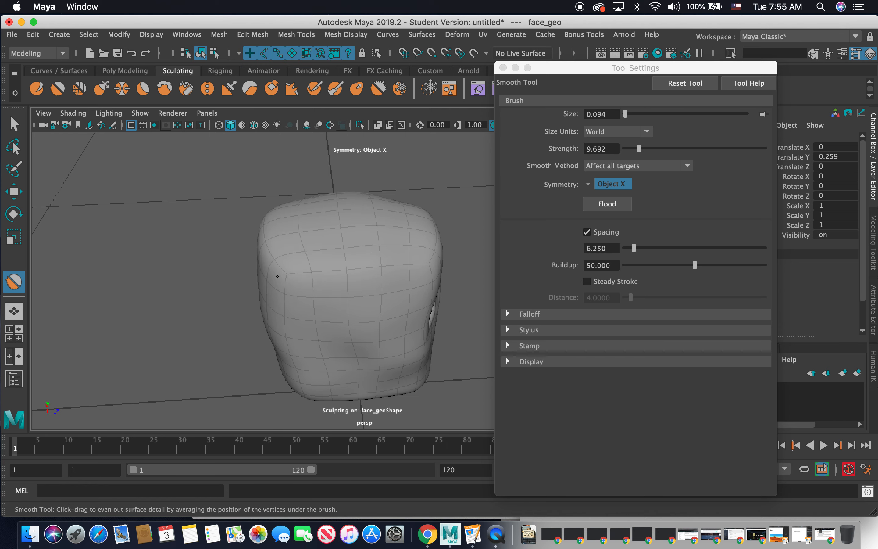
Smooth the crown, back and sides of the head with the Smooth brush to round off the boxy corners.
{"action": "left_click_drag", "start_coordinate": [295, 249], "coordinate": [301, 233], "text": "alt"}
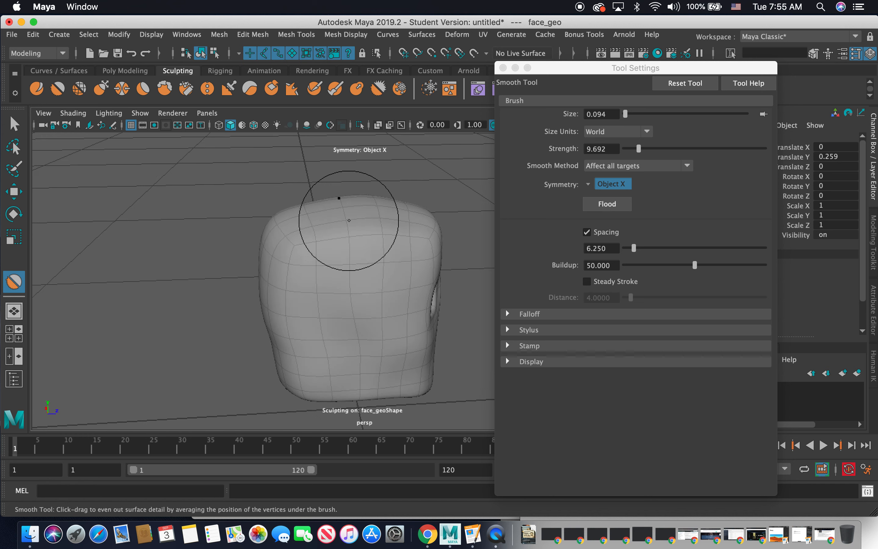
{"action": "mouse_move", "coordinate": [283, 326]}
{"action": "left_mouse_down", "text": "alt"}
{"action": "mouse_move", "coordinate": [308, 292]}
{"action": "mouse_move", "coordinate": [302, 284]}
{"action": "left_mouse_up", "text": "alt"}
{"action": "left_click_drag", "start_coordinate": [294, 347], "coordinate": [326, 306], "text": "alt"}
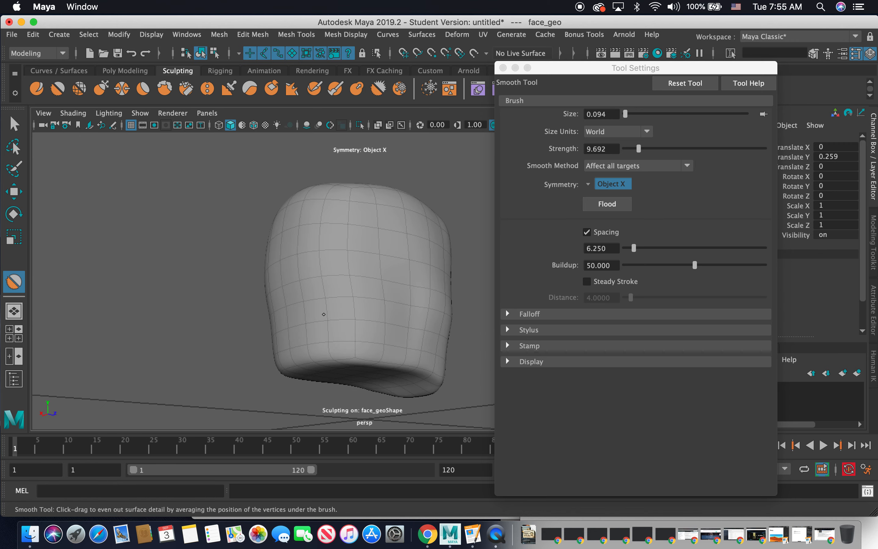
{"action": "left_click_drag", "start_coordinate": [320, 229], "coordinate": [294, 292], "text": "alt"}
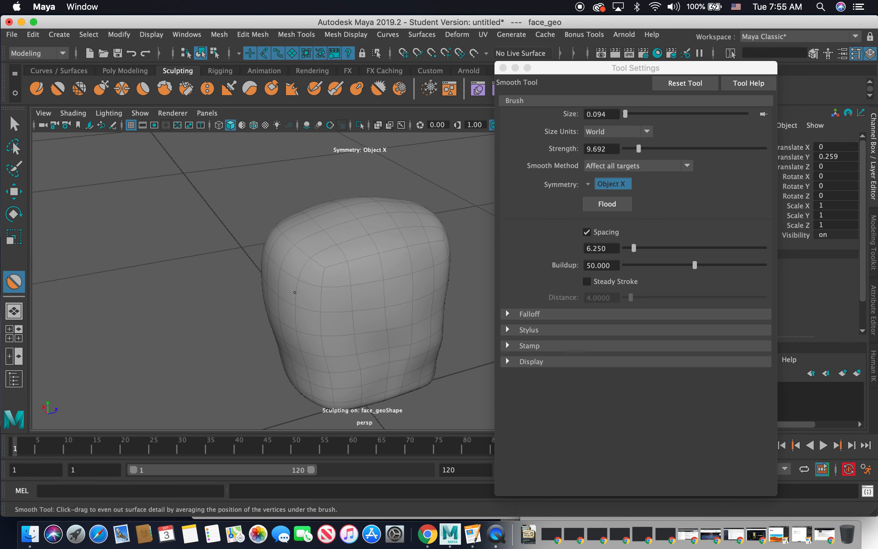
{"action": "left_click_drag", "start_coordinate": [313, 221], "coordinate": [309, 206], "text": "alt"}
{"action": "left_click_drag", "start_coordinate": [299, 240], "coordinate": [372, 235], "text": "alt"}
{"action": "left_click_drag", "start_coordinate": [320, 196], "coordinate": [373, 228], "text": "alt"}
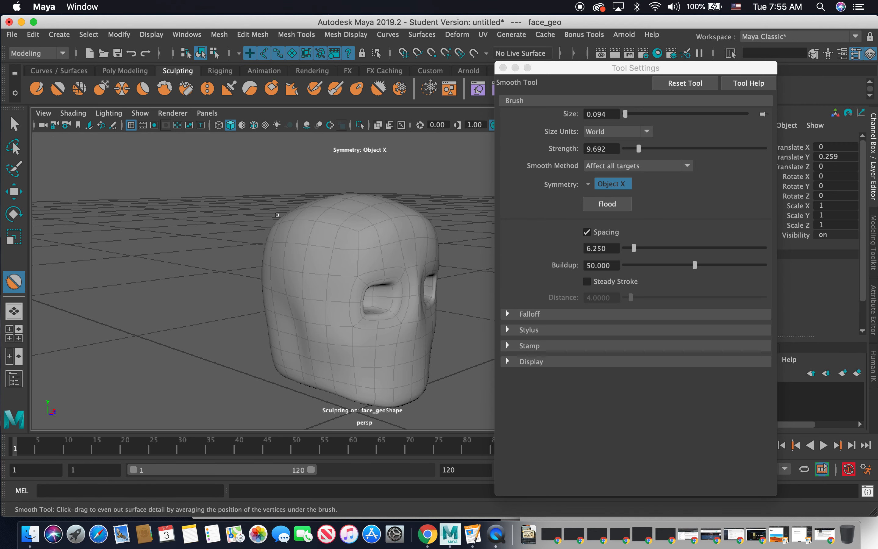
{"action": "left_click_drag", "start_coordinate": [277, 215], "coordinate": [324, 218], "text": "alt"}
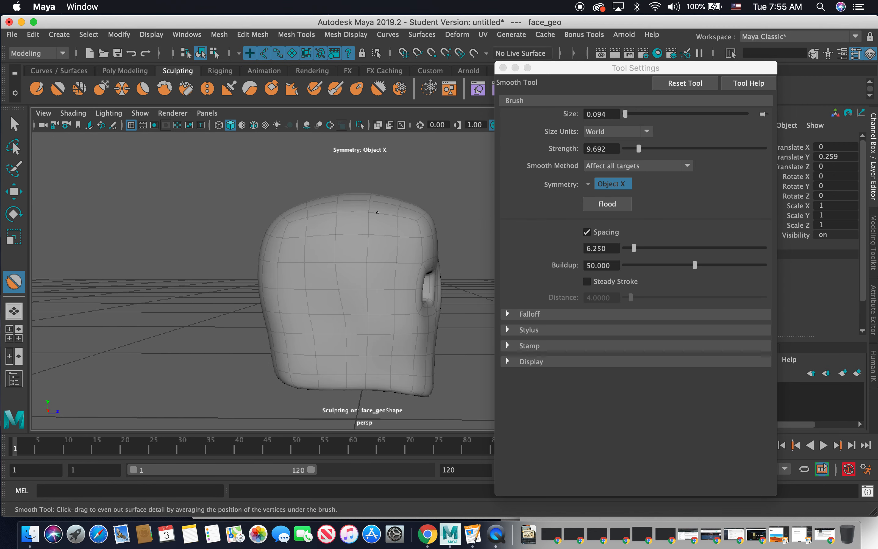
{"action": "left_click_drag", "start_coordinate": [392, 196], "coordinate": [282, 308], "text": "alt"}
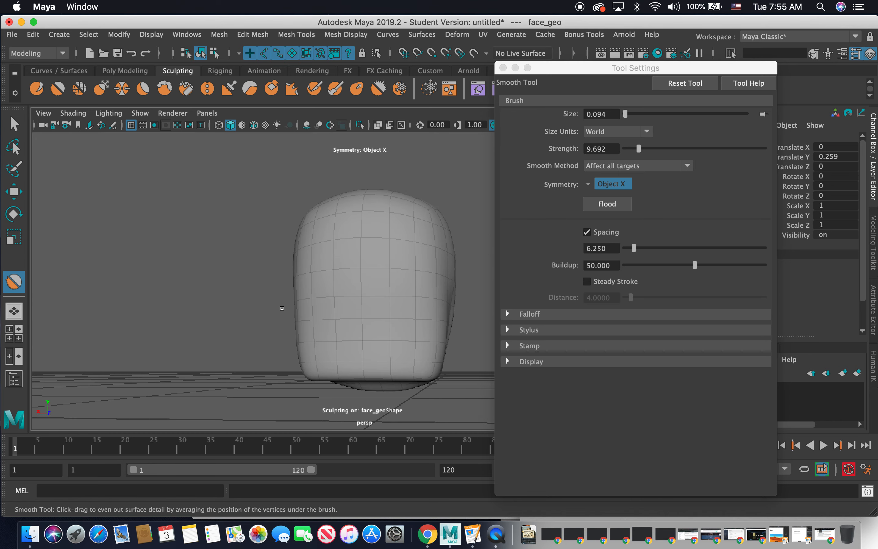
{"action": "mouse_move", "coordinate": [343, 335]}
{"action": "left_mouse_down", "text": "alt"}
{"action": "mouse_move", "coordinate": [342, 382]}
{"action": "mouse_move", "coordinate": [337, 337]}
{"action": "left_mouse_up", "text": "alt"}
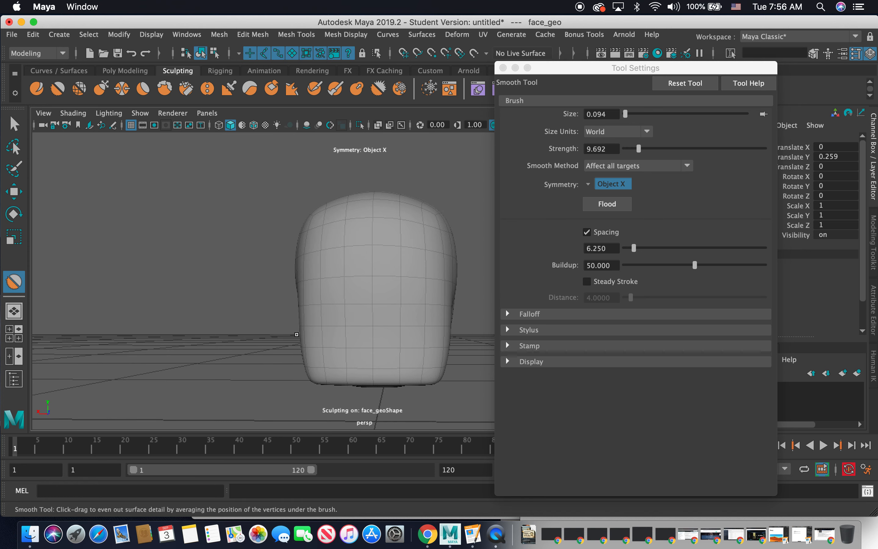
With the Grab sculpting tool, pull the lower back of the head inward to form the skull's neck curve, enlarging the brush to 0.166.
{"action": "left_click", "coordinate": [103, 89]}
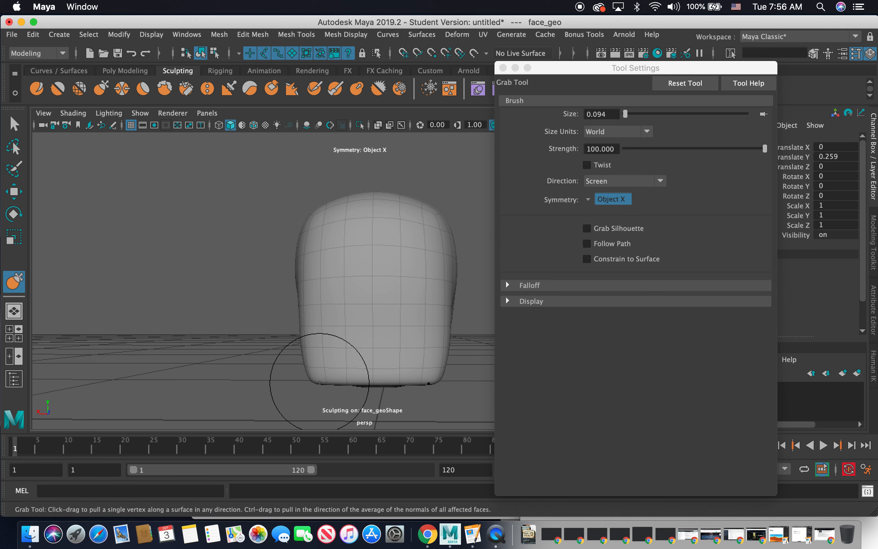
{"action": "mouse_move", "coordinate": [330, 361]}
{"action": "left_mouse_down", "text": "alt"}
{"action": "mouse_move", "coordinate": [348, 358]}
{"action": "mouse_move", "coordinate": [330, 370]}
{"action": "mouse_move", "coordinate": [344, 371]}
{"action": "left_mouse_up", "text": "alt"}
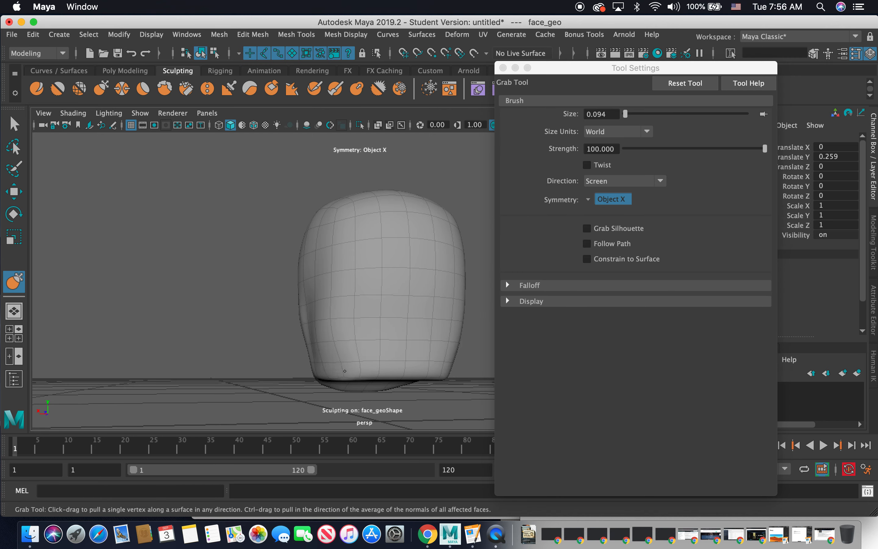
{"action": "mouse_move", "coordinate": [327, 335]}
{"action": "left_mouse_down"}
{"action": "mouse_move", "coordinate": [328, 360]}
{"action": "mouse_move", "coordinate": [361, 367]}
{"action": "left_mouse_up"}
{"action": "mouse_move", "coordinate": [350, 311]}
{"action": "left_mouse_down"}
{"action": "mouse_move", "coordinate": [357, 311]}
{"action": "mouse_move", "coordinate": [351, 299]}
{"action": "mouse_move", "coordinate": [340, 301]}
{"action": "left_mouse_up"}
{"action": "mouse_move", "coordinate": [348, 342]}
{"action": "left_mouse_down"}
{"action": "mouse_move", "coordinate": [411, 343]}
{"action": "mouse_move", "coordinate": [366, 290]}
{"action": "mouse_move", "coordinate": [395, 332]}
{"action": "mouse_move", "coordinate": [412, 333]}
{"action": "mouse_move", "coordinate": [394, 352]}
{"action": "mouse_move", "coordinate": [376, 345]}
{"action": "mouse_move", "coordinate": [373, 321]}
{"action": "mouse_move", "coordinate": [393, 299]}
{"action": "left_mouse_up"}
{"action": "key", "text": "b"}
{"action": "left_click_drag", "start_coordinate": [378, 362], "coordinate": [375, 362]}
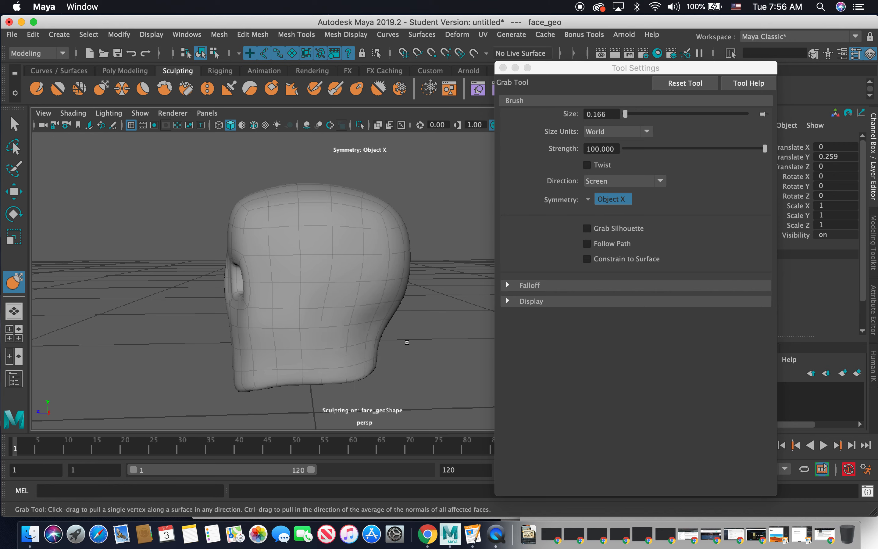
With the Grab brush at size 0.097, refine the upper head contour and reshape the underside and back of the jaw.
{"action": "mouse_move", "coordinate": [337, 235]}
{"action": "left_mouse_down", "text": "alt"}
{"action": "mouse_move", "coordinate": [308, 233]}
{"action": "mouse_move", "coordinate": [241, 200]}
{"action": "mouse_move", "coordinate": [290, 204]}
{"action": "mouse_move", "coordinate": [248, 205]}
{"action": "left_mouse_up", "text": "alt"}
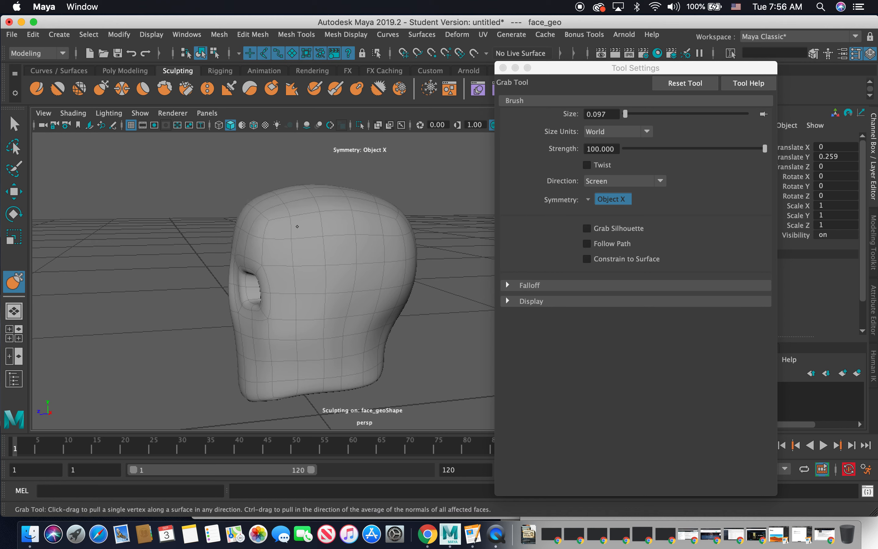
{"action": "left_click_drag", "start_coordinate": [279, 224], "coordinate": [277, 223]}
{"action": "left_click_drag", "start_coordinate": [359, 277], "coordinate": [347, 157], "text": "alt"}
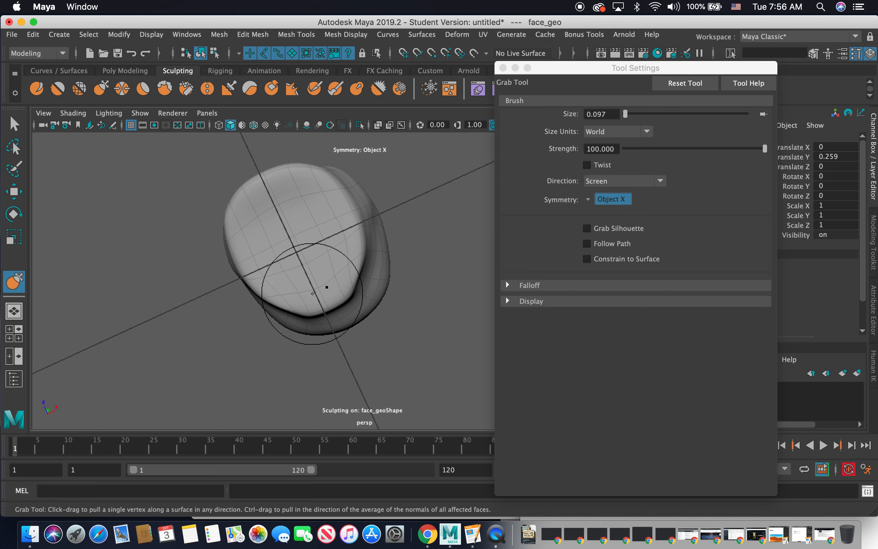
{"action": "mouse_move", "coordinate": [260, 249]}
{"action": "left_mouse_down", "text": "alt"}
{"action": "mouse_move", "coordinate": [270, 319]}
{"action": "mouse_move", "coordinate": [343, 239]}
{"action": "mouse_move", "coordinate": [342, 265]}
{"action": "mouse_move", "coordinate": [352, 274]}
{"action": "mouse_move", "coordinate": [392, 227]}
{"action": "mouse_move", "coordinate": [367, 226]}
{"action": "mouse_move", "coordinate": [331, 276]}
{"action": "mouse_move", "coordinate": [264, 300]}
{"action": "left_mouse_up", "text": "alt"}
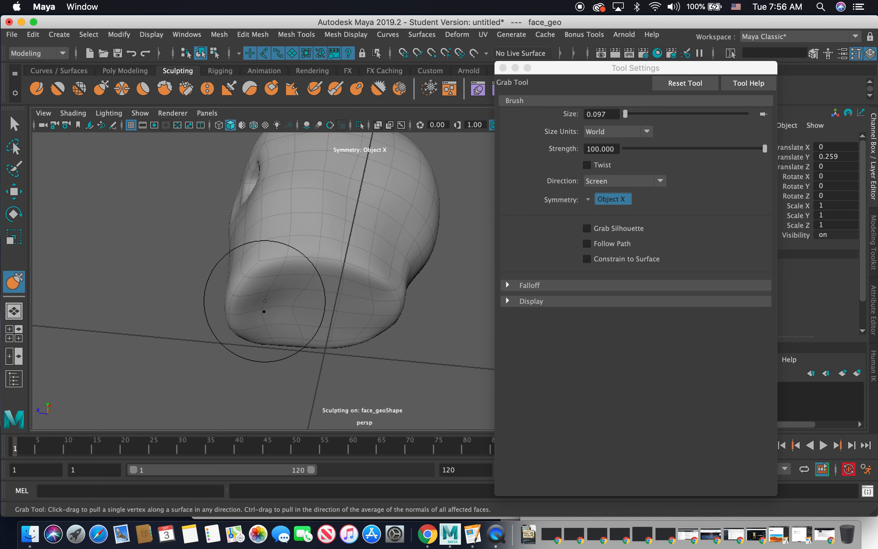
{"action": "mouse_move", "coordinate": [318, 273]}
{"action": "left_mouse_down", "text": "alt"}
{"action": "mouse_move", "coordinate": [317, 333]}
{"action": "mouse_move", "coordinate": [319, 323]}
{"action": "mouse_move", "coordinate": [372, 308]}
{"action": "left_mouse_up", "text": "alt"}
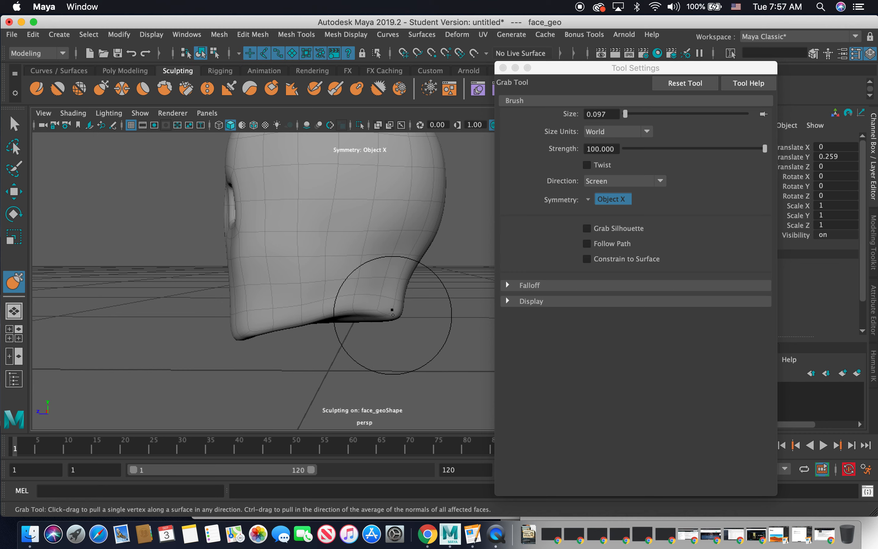
{"action": "left_click_drag", "start_coordinate": [402, 301], "coordinate": [357, 306], "text": "alt"}
{"action": "mouse_move", "coordinate": [280, 291]}
{"action": "left_mouse_down", "text": "alt"}
{"action": "mouse_move", "coordinate": [398, 290]}
{"action": "mouse_move", "coordinate": [417, 257]}
{"action": "mouse_move", "coordinate": [411, 198]}
{"action": "mouse_move", "coordinate": [363, 261]}
{"action": "mouse_move", "coordinate": [382, 275]}
{"action": "mouse_move", "coordinate": [369, 365]}
{"action": "mouse_move", "coordinate": [359, 337]}
{"action": "left_mouse_up", "text": "alt"}
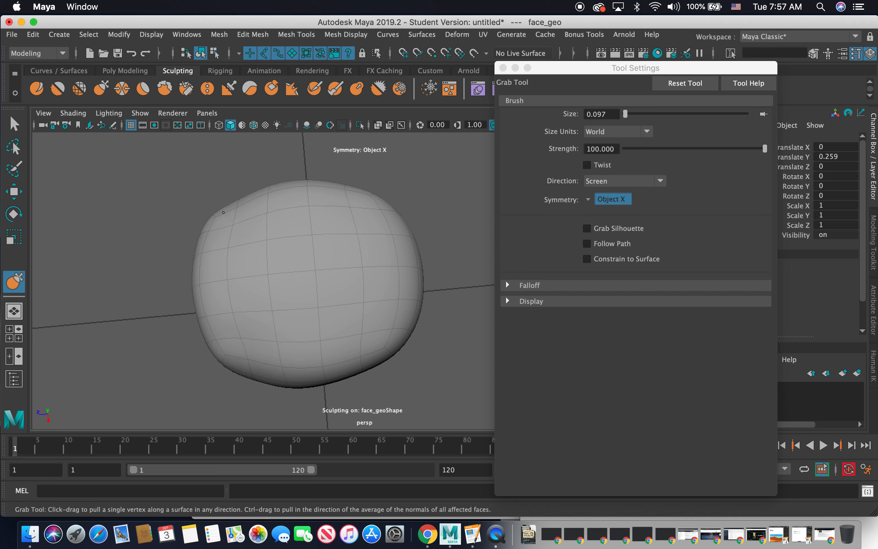
Return to the Move tool, switch the head to face selection and turn symmetry off.
{"action": "mouse_move", "coordinate": [367, 188]}
{"action": "left_mouse_down", "text": "alt"}
{"action": "mouse_move", "coordinate": [349, 290]}
{"action": "mouse_move", "coordinate": [400, 239]}
{"action": "left_mouse_up", "text": "alt"}
{"action": "mouse_move", "coordinate": [399, 239]}
{"action": "middle_mouse_down", "text": "alt"}
{"action": "mouse_move", "coordinate": [389, 243]}
{"action": "mouse_move", "coordinate": [385, 206]}
{"action": "middle_mouse_up", "text": "alt"}
{"action": "right_click_drag", "start_coordinate": [385, 205], "coordinate": [377, 217], "text": "alt"}
{"action": "left_click_drag", "start_coordinate": [377, 217], "coordinate": [401, 215], "text": "alt"}
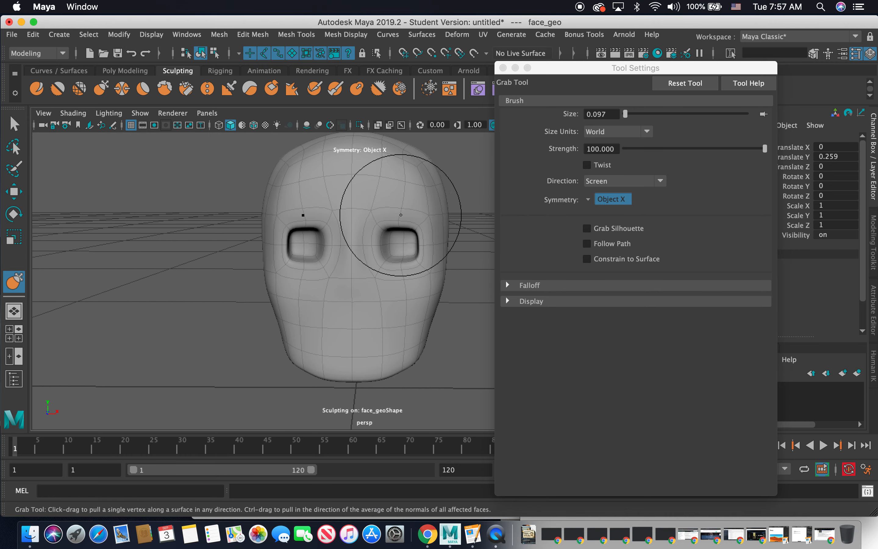
{"action": "left_click", "coordinate": [13, 192]}
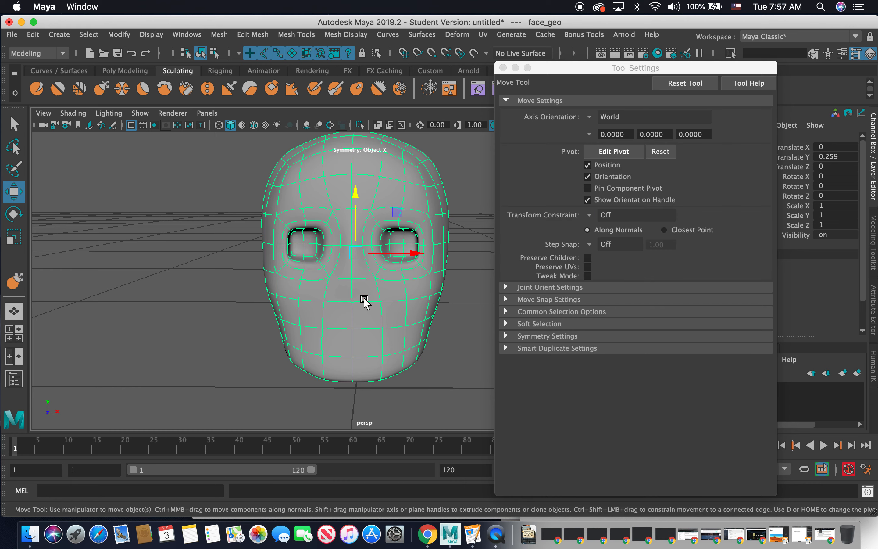
{"action": "right_click_drag", "start_coordinate": [368, 296], "coordinate": [373, 246]}
{"action": "left_click", "coordinate": [356, 293]}
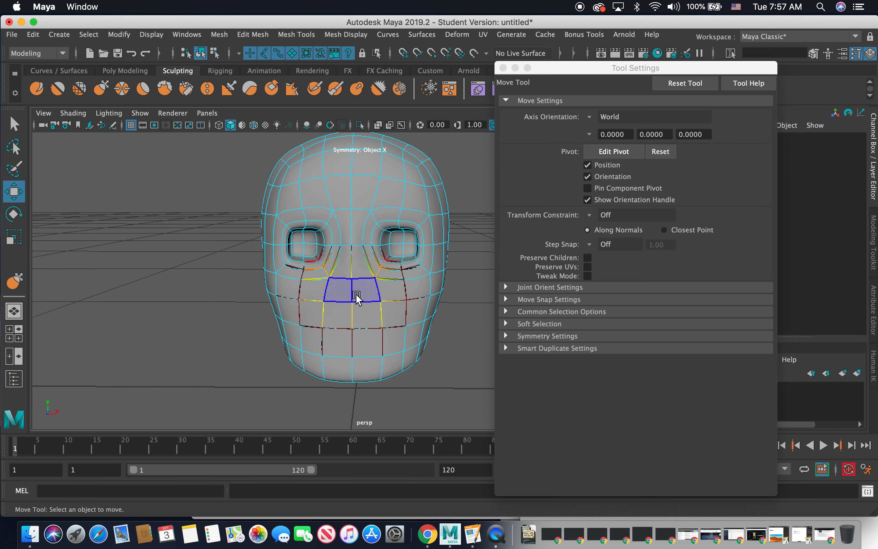
{"action": "key", "text": "w"}
{"action": "left_click_drag", "start_coordinate": [338, 235], "coordinate": [348, 171]}
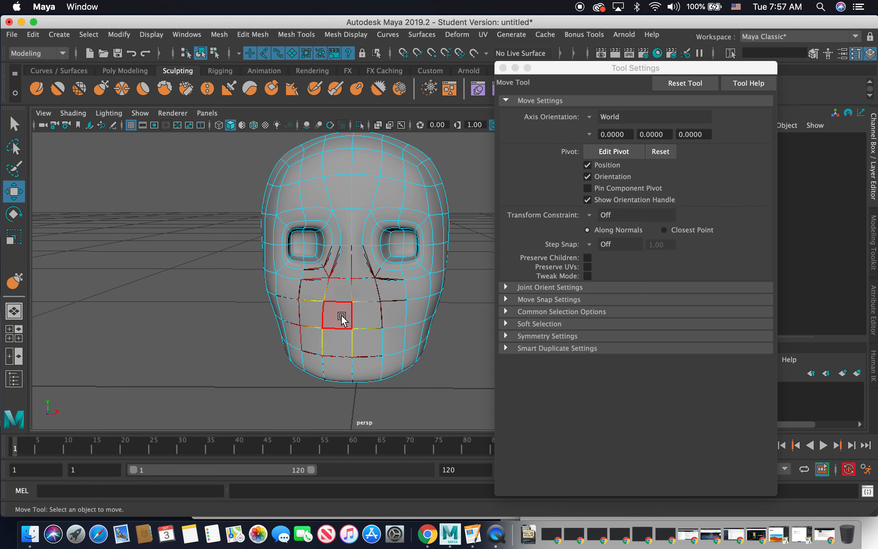
Select the four central faces of the mouth area, two on each side of the centre line.
{"action": "scroll", "coordinate": [353, 304], "scroll_direction": "up", "scroll_amount": 4}
{"action": "scroll", "coordinate": [354, 304], "scroll_direction": "down", "scroll_amount": 4}
{"action": "mouse_move", "coordinate": [354, 304]}
{"action": "left_mouse_down", "text": "alt"}
{"action": "mouse_move", "coordinate": [371, 297]}
{"action": "mouse_move", "coordinate": [352, 319]}
{"action": "left_mouse_up", "text": "alt"}
{"action": "scroll", "coordinate": [364, 297], "scroll_direction": "up", "scroll_amount": 5}
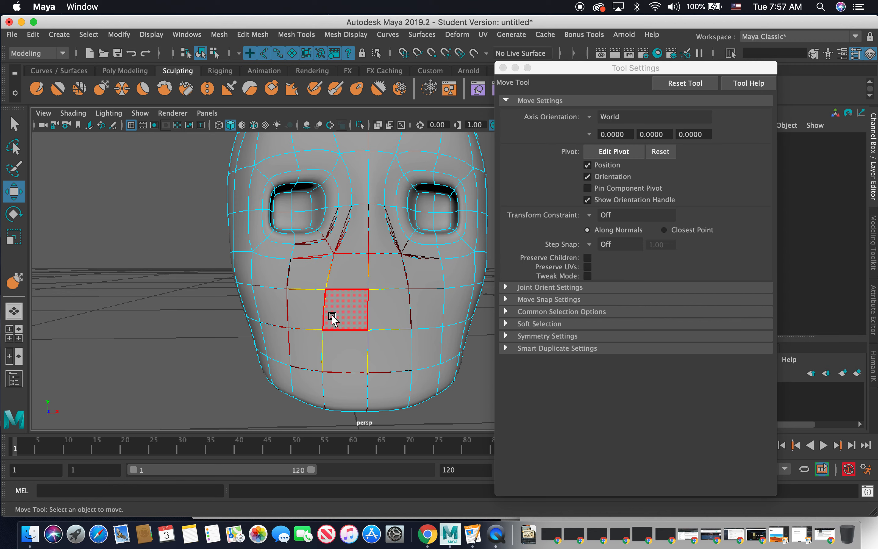
{"action": "left_click_drag", "start_coordinate": [343, 321], "coordinate": [341, 321]}
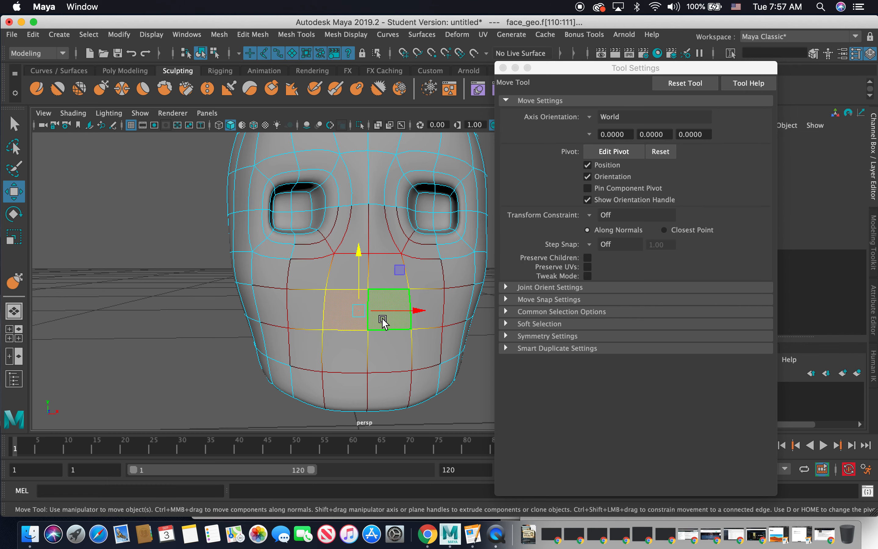
{"action": "left_click_drag", "start_coordinate": [392, 332], "coordinate": [373, 333], "text": "alt"}
{"action": "left_click", "coordinate": [296, 349], "text": "shift"}
{"action": "left_click", "coordinate": [329, 342], "text": "shift"}
{"action": "left_click_drag", "start_coordinate": [294, 314], "coordinate": [338, 332], "text": "alt"}
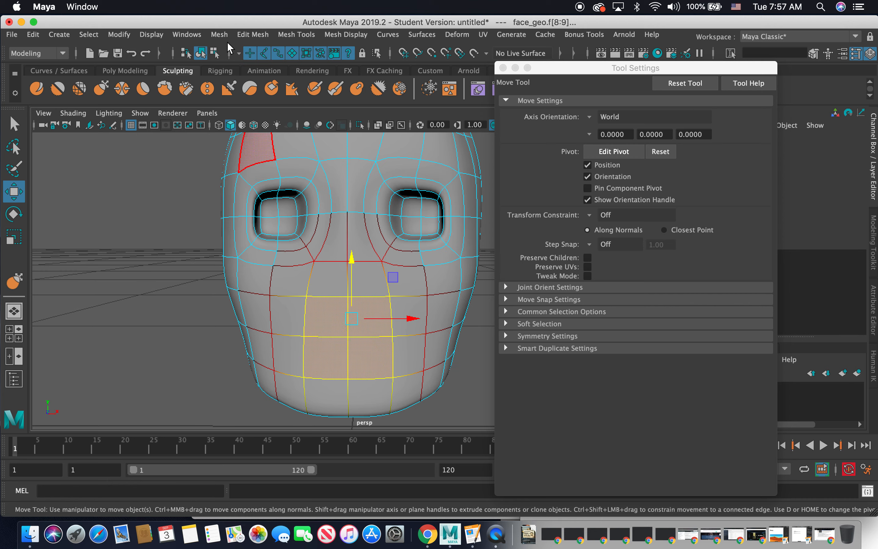
In vertex mode, re-enable object X symmetry and move the mouth-corner vertices outward along X.
{"action": "right_click_drag", "start_coordinate": [330, 308], "coordinate": [321, 339]}
{"action": "left_click", "coordinate": [310, 338]}
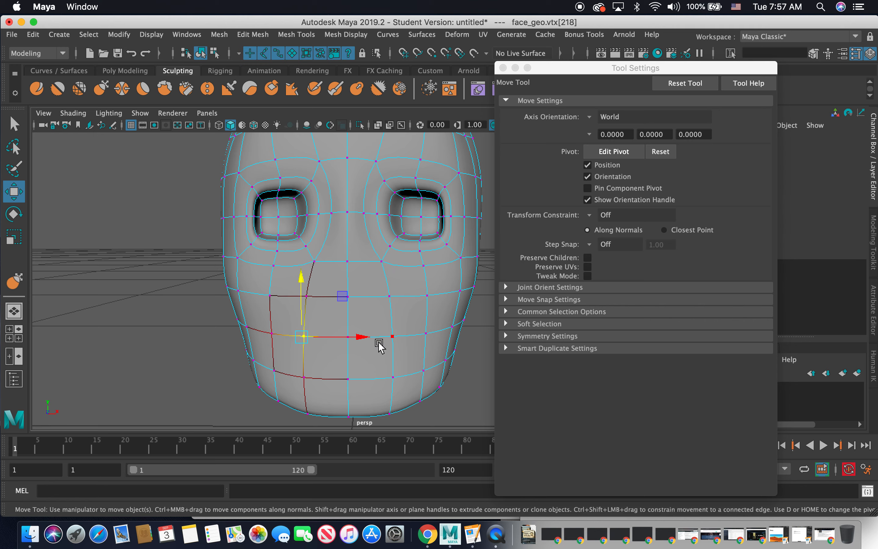
{"action": "right_click_drag", "start_coordinate": [387, 309], "coordinate": [382, 276], "text": "ctrl+shift"}
{"action": "left_click", "coordinate": [393, 336]}
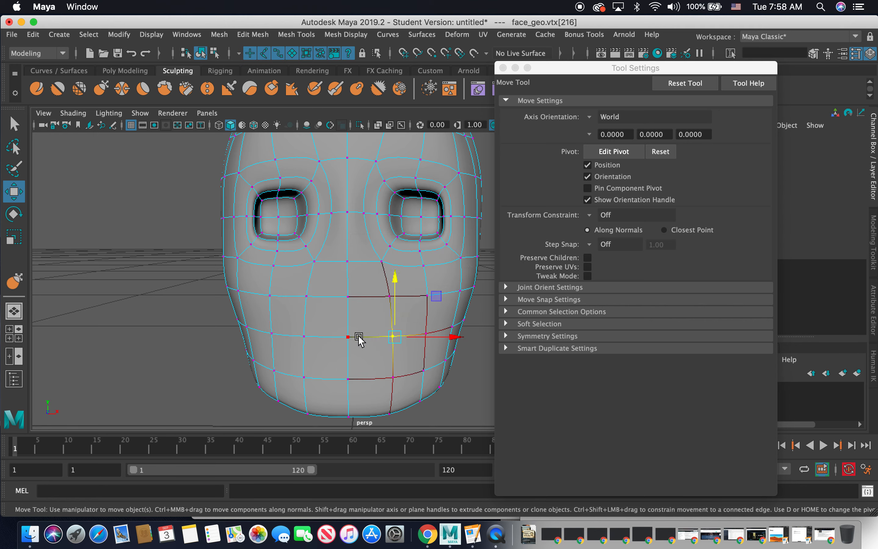
{"action": "right_click_drag", "start_coordinate": [359, 337], "coordinate": [353, 260], "text": "ctrl+shift"}
{"action": "left_click_drag", "start_coordinate": [448, 341], "coordinate": [464, 341]}
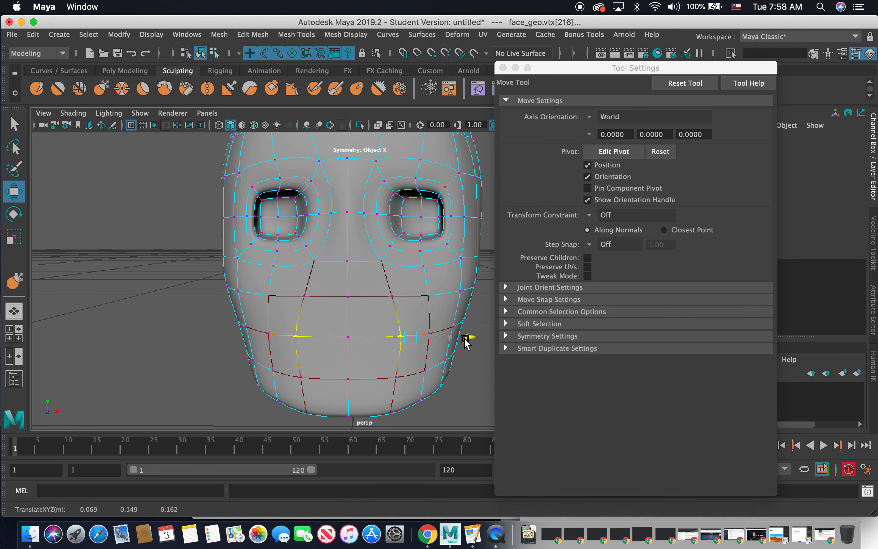
Move the pair of vertices below the mouth corners inward along X, toward the centre line.
{"action": "left_click", "coordinate": [384, 379]}
{"action": "left_click_drag", "start_coordinate": [455, 377], "coordinate": [443, 376]}
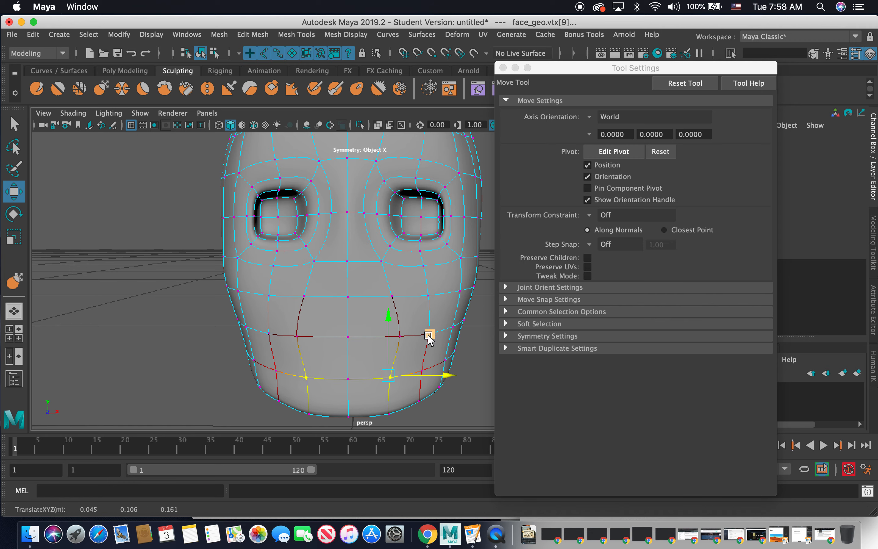
{"action": "left_click_drag", "start_coordinate": [369, 364], "coordinate": [378, 323], "text": "alt"}
{"action": "left_click", "coordinate": [252, 336]}
Move the mouth-corner vertices further outward along X and adjust the outer cheek vertices level with the mouth along X.
{"action": "left_click", "coordinate": [416, 324]}
{"action": "left_click_drag", "start_coordinate": [445, 323], "coordinate": [466, 321]}
{"action": "left_click_drag", "start_coordinate": [365, 330], "coordinate": [198, 308], "text": "alt"}
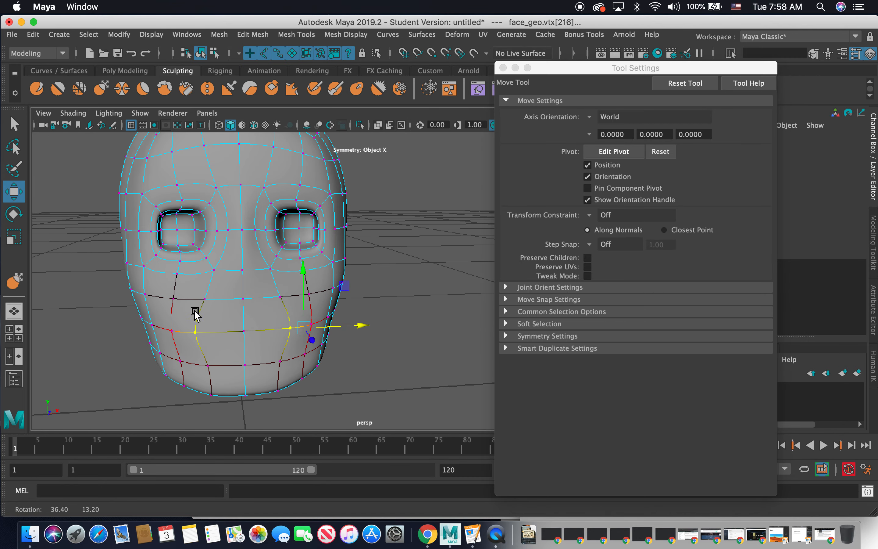
{"action": "left_click", "coordinate": [170, 326]}
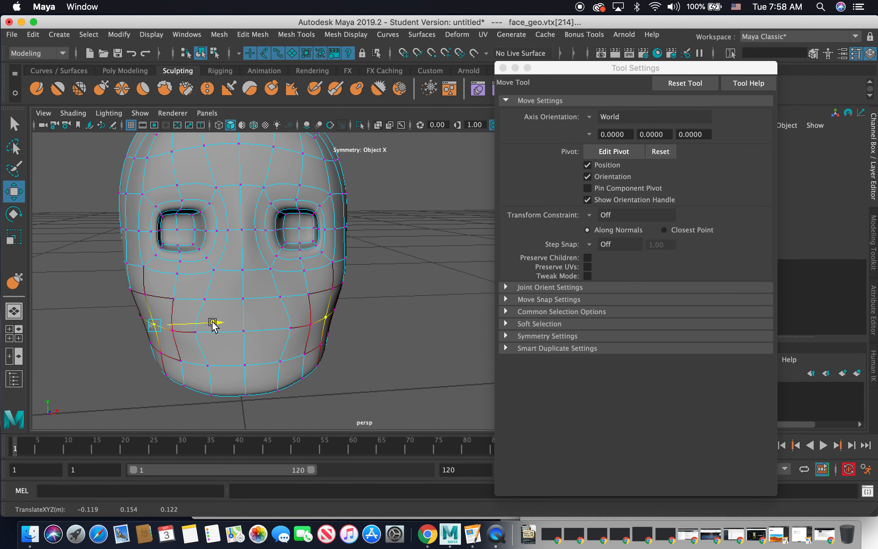
{"action": "left_click_drag", "start_coordinate": [211, 324], "coordinate": [308, 279], "text": "alt"}
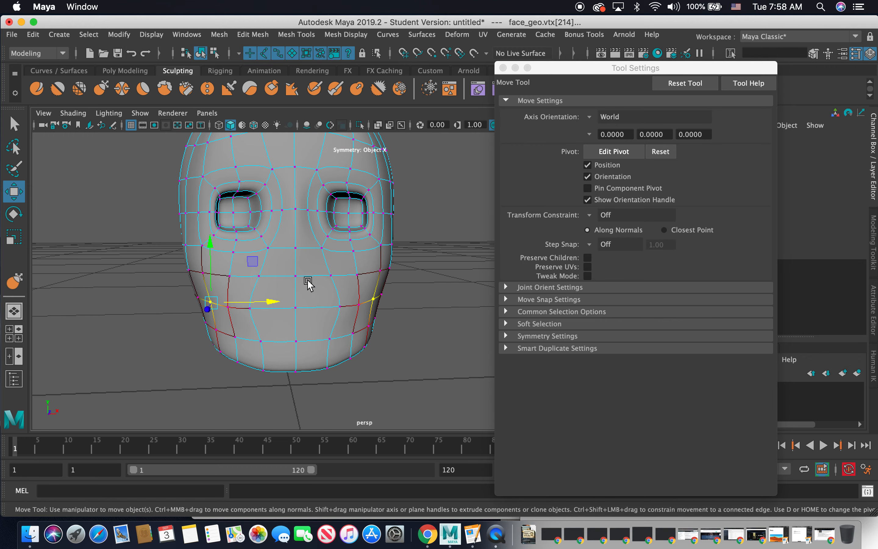
Turn object X symmetry off and switch the head back to face selection.
{"action": "scroll", "coordinate": [308, 280], "scroll_direction": "up", "scroll_amount": 3}
{"action": "middle_click_drag", "start_coordinate": [287, 273], "coordinate": [334, 275], "text": "alt"}
{"action": "left_click_drag", "start_coordinate": [370, 296], "coordinate": [355, 242]}
{"action": "right_click_drag", "start_coordinate": [294, 301], "coordinate": [308, 233]}
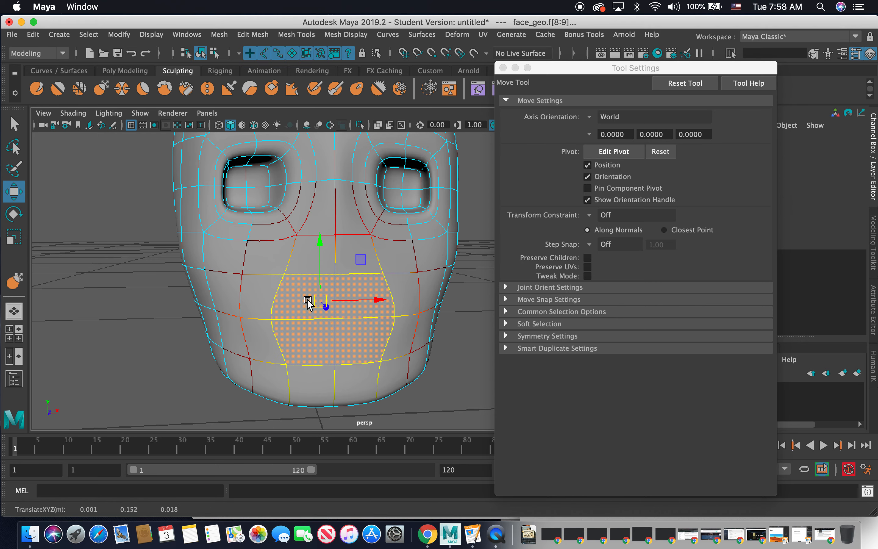
{"action": "left_click_drag", "start_coordinate": [369, 338], "coordinate": [361, 334], "text": "alt"}
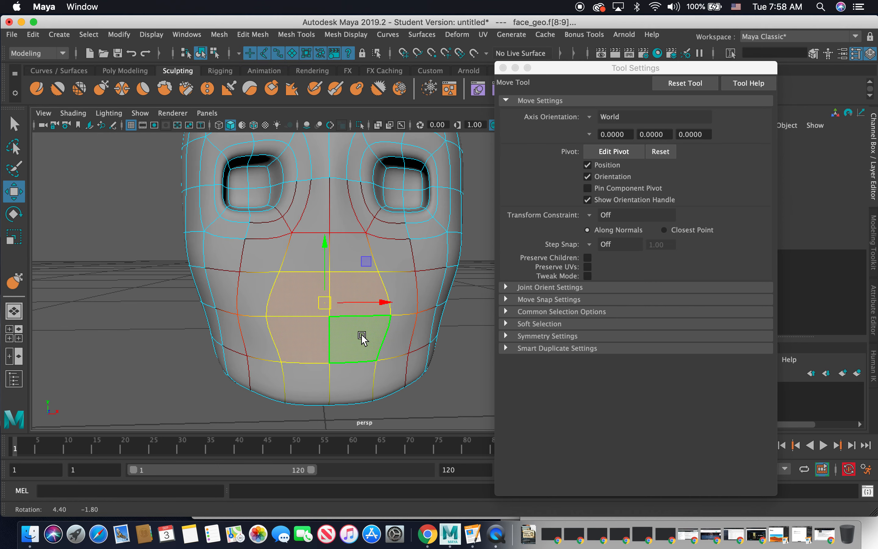
{"action": "key", "text": "z"}
{"action": "key", "text": "shift+z"}
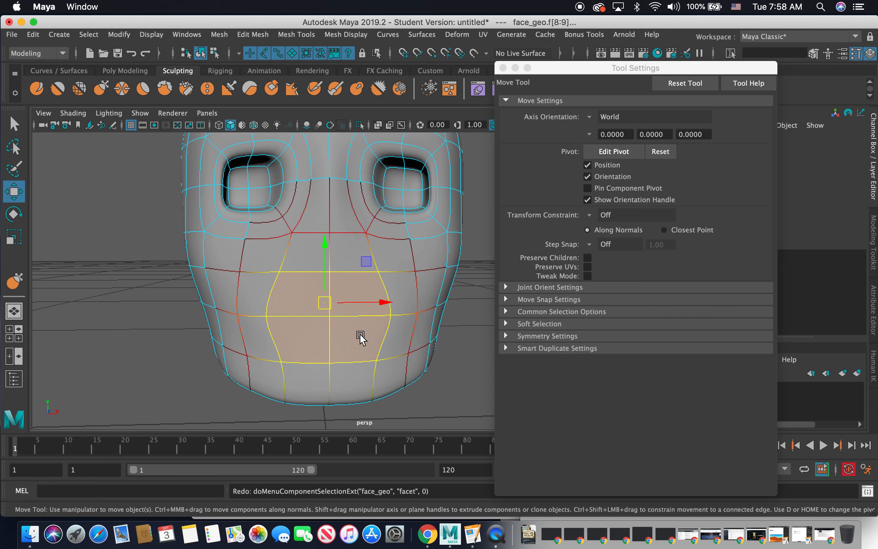
With the Select tool, select the four central mouth faces, two on each side of the centre line.
{"action": "key", "text": "q"}
{"action": "right_click_drag", "start_coordinate": [361, 335], "coordinate": [359, 240]}
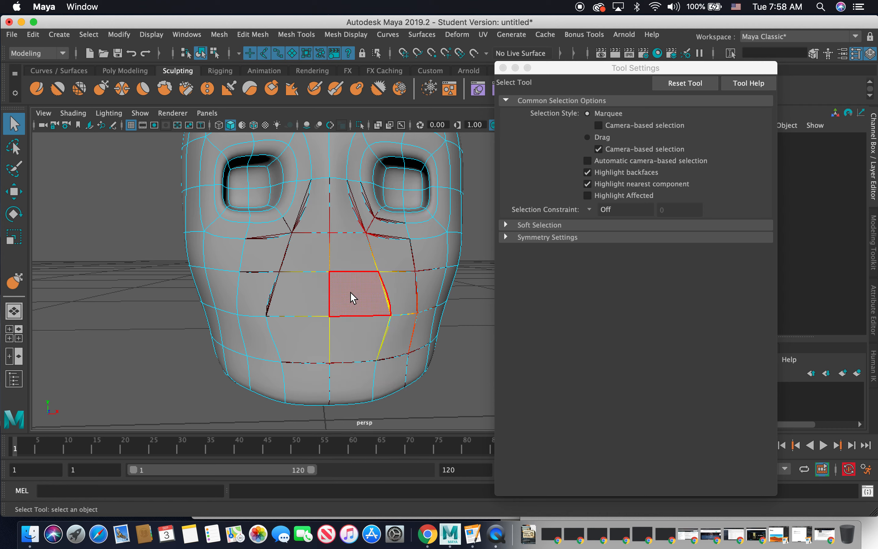
{"action": "left_click", "coordinate": [351, 292]}
{"action": "left_click", "coordinate": [351, 339], "text": "shift"}
{"action": "left_click", "coordinate": [324, 341], "text": "shift"}
{"action": "left_click", "coordinate": [312, 287], "text": "shift"}
{"action": "key", "text": "alt"}
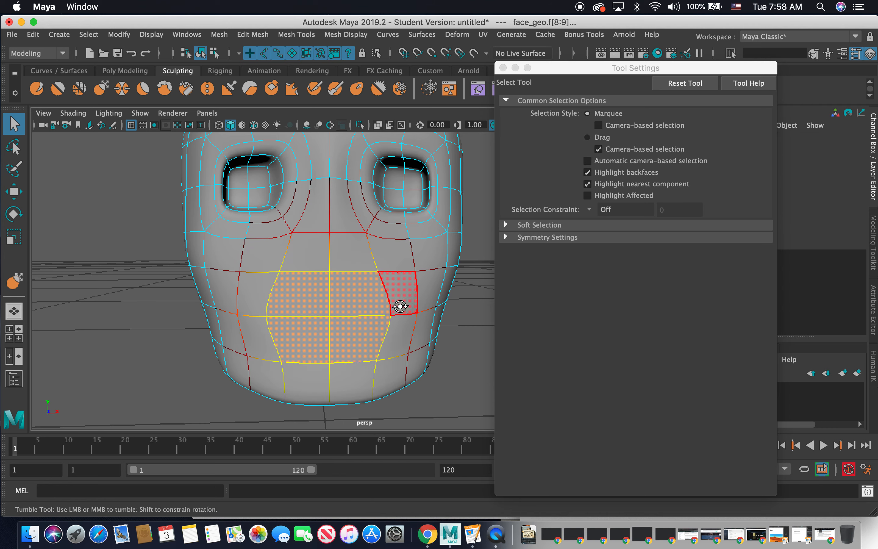
{"action": "left_click_drag", "start_coordinate": [400, 307], "coordinate": [375, 301], "text": "alt"}
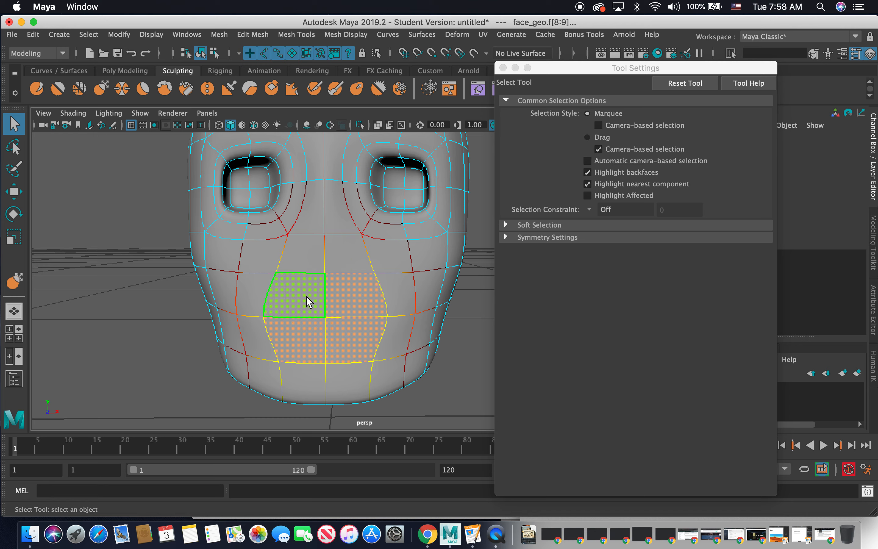
Extrude the four mouth faces and scale them inward to 0.889 in X and 0.682 in Y.
{"action": "key", "text": "ctrl+e"}
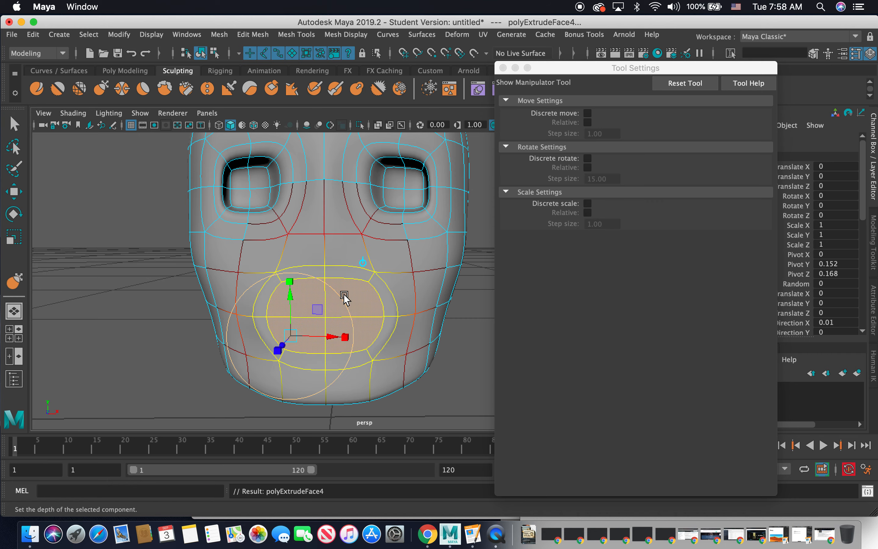
{"action": "left_click", "coordinate": [362, 263]}
{"action": "left_click_drag", "start_coordinate": [379, 318], "coordinate": [360, 319]}
{"action": "left_click_drag", "start_coordinate": [326, 261], "coordinate": [327, 285]}
{"action": "left_click_drag", "start_coordinate": [381, 315], "coordinate": [390, 316]}
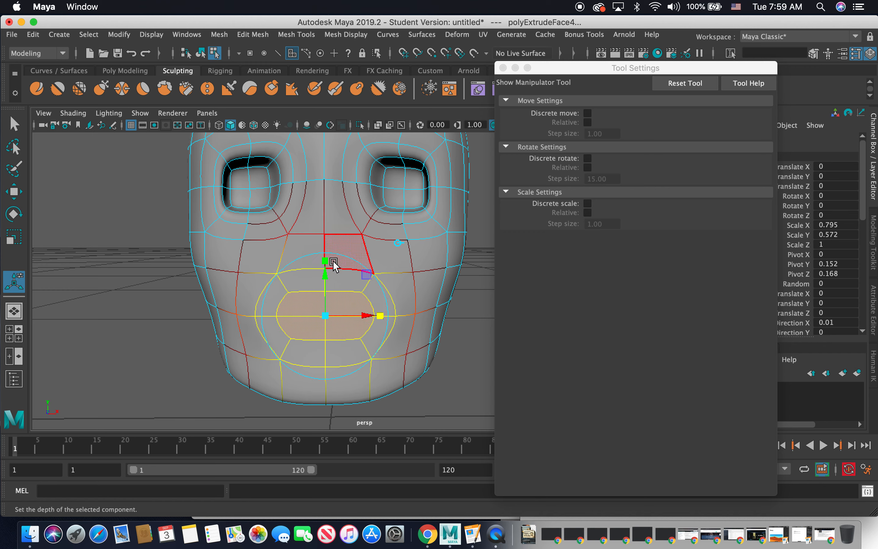
{"action": "left_click_drag", "start_coordinate": [328, 262], "coordinate": [327, 251]}
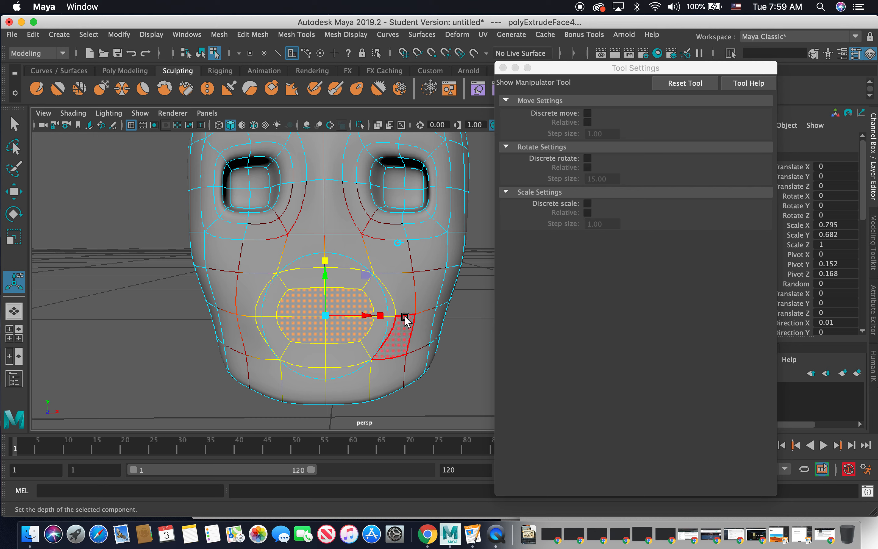
{"action": "left_click_drag", "start_coordinate": [384, 317], "coordinate": [385, 317]}
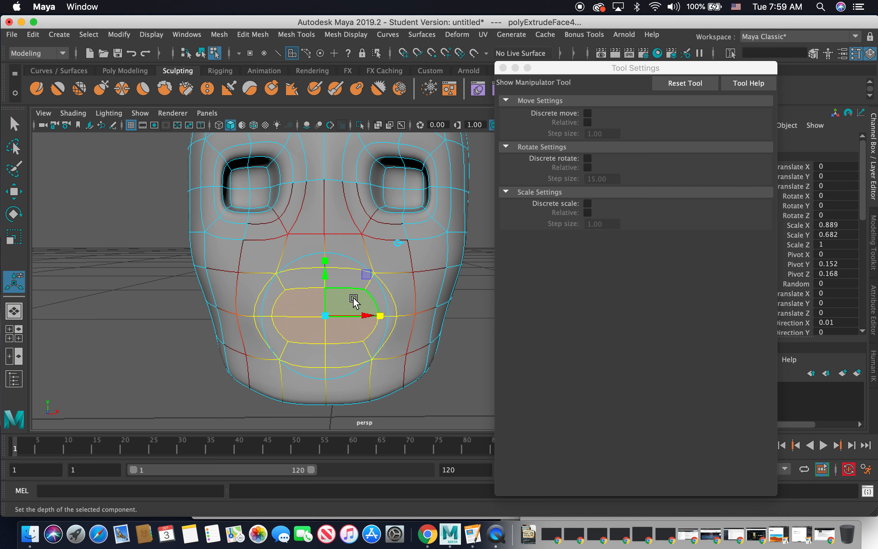
Extrude the mouth faces a second time and scale them inward in X and Y into a narrow horizontal strip.
{"action": "key", "text": "ctrl+e"}
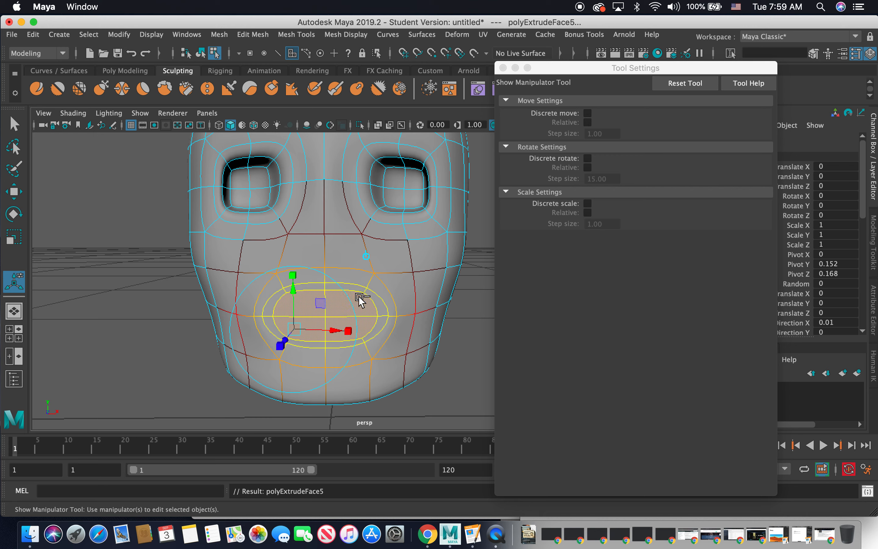
{"action": "left_click_drag", "start_coordinate": [349, 330], "coordinate": [307, 331]}
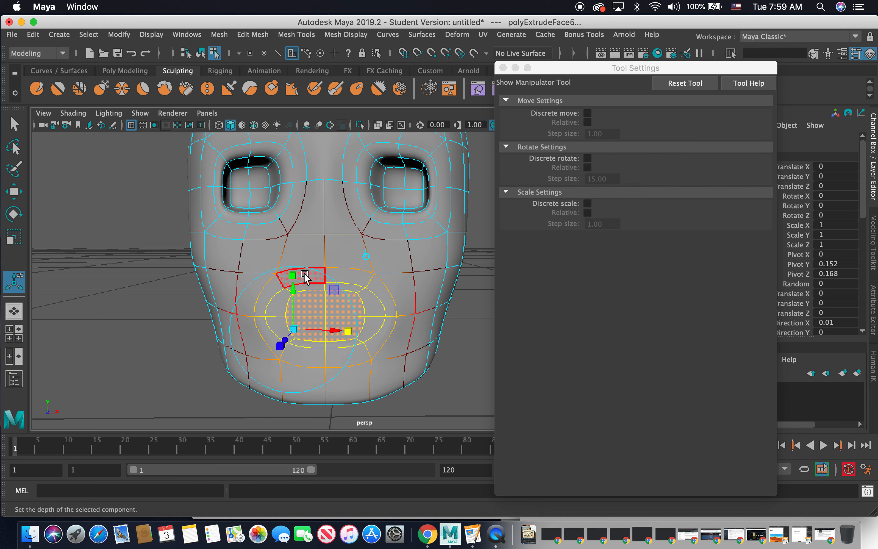
{"action": "left_click_drag", "start_coordinate": [291, 274], "coordinate": [333, 331]}
{"action": "left_click_drag", "start_coordinate": [295, 293], "coordinate": [299, 292]}
{"action": "key", "text": "super+z"}
{"action": "left_click_drag", "start_coordinate": [349, 331], "coordinate": [367, 310]}
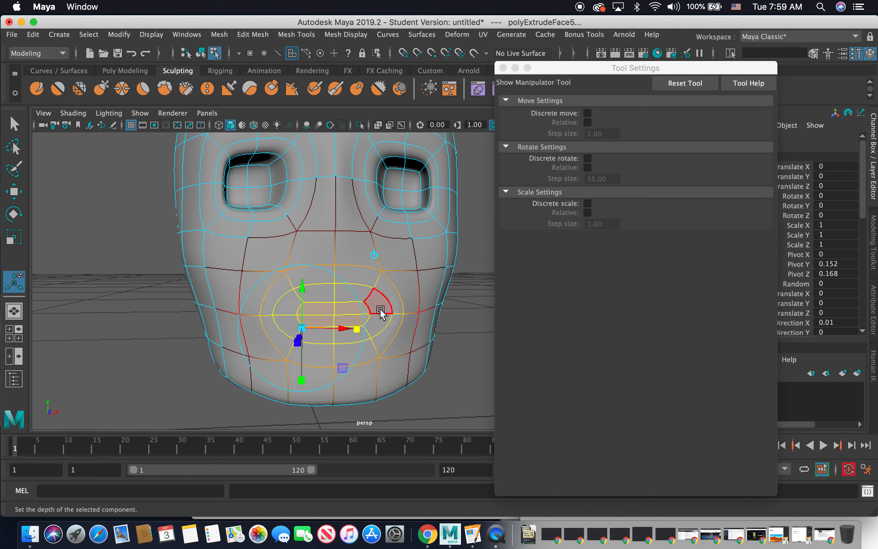
Extrude the mouth strip once more and scale it smaller in X and Y.
{"action": "key", "text": "ctrl+e"}
{"action": "left_click_drag", "start_coordinate": [367, 320], "coordinate": [342, 321]}
{"action": "left_click_drag", "start_coordinate": [316, 275], "coordinate": [319, 284]}
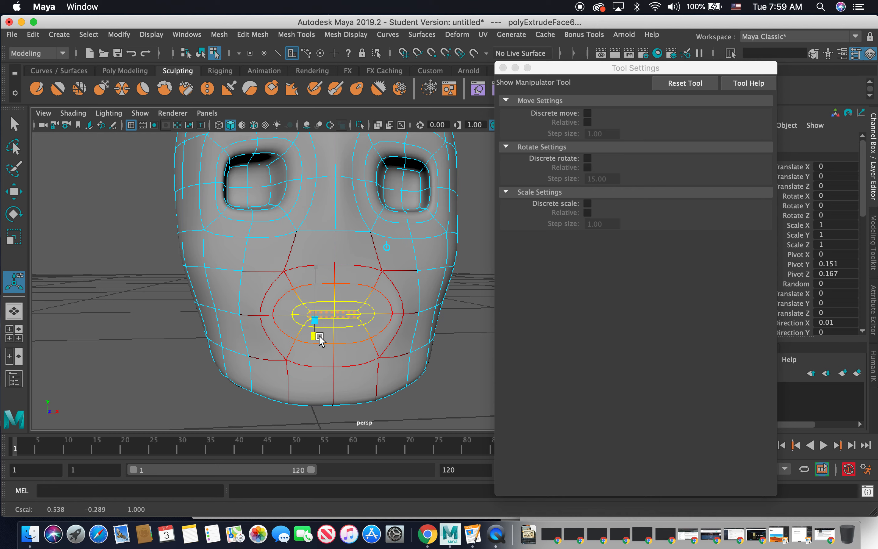
{"action": "left_click_drag", "start_coordinate": [319, 345], "coordinate": [319, 345]}
Push the newly extruded mouth faces into the head by -0.014 in Z to form the mouth opening.
{"action": "left_click_drag", "start_coordinate": [330, 292], "coordinate": [445, 261], "text": "alt"}
{"action": "left_click_drag", "start_coordinate": [354, 270], "coordinate": [427, 277], "text": "alt"}
{"action": "left_click", "coordinate": [480, 251]}
{"action": "left_click_drag", "start_coordinate": [454, 318], "coordinate": [439, 317]}
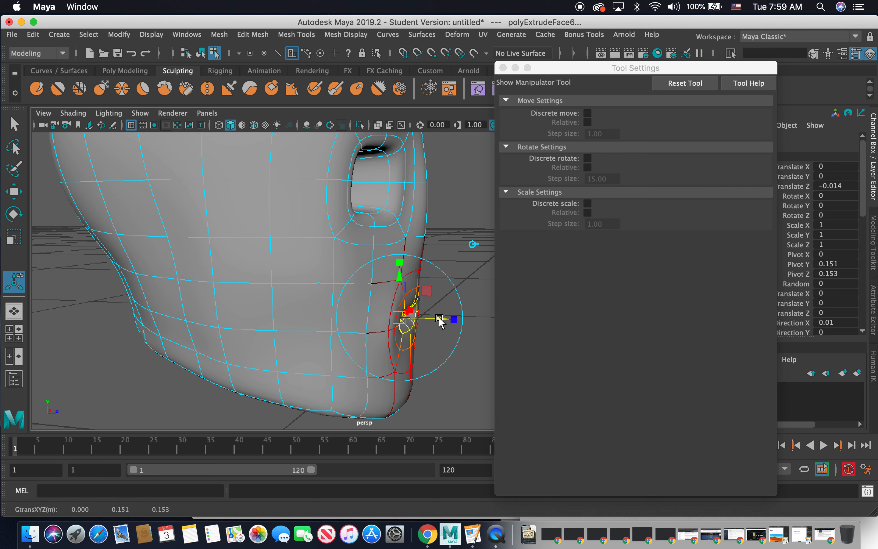
{"action": "left_click_drag", "start_coordinate": [446, 249], "coordinate": [377, 260], "text": "alt"}
{"action": "scroll", "coordinate": [376, 247], "scroll_direction": "up", "scroll_amount": 10}
{"action": "scroll", "coordinate": [375, 249], "scroll_direction": "down", "scroll_amount": 15}
{"action": "scroll", "coordinate": [376, 249], "scroll_direction": "up", "scroll_amount": 5}
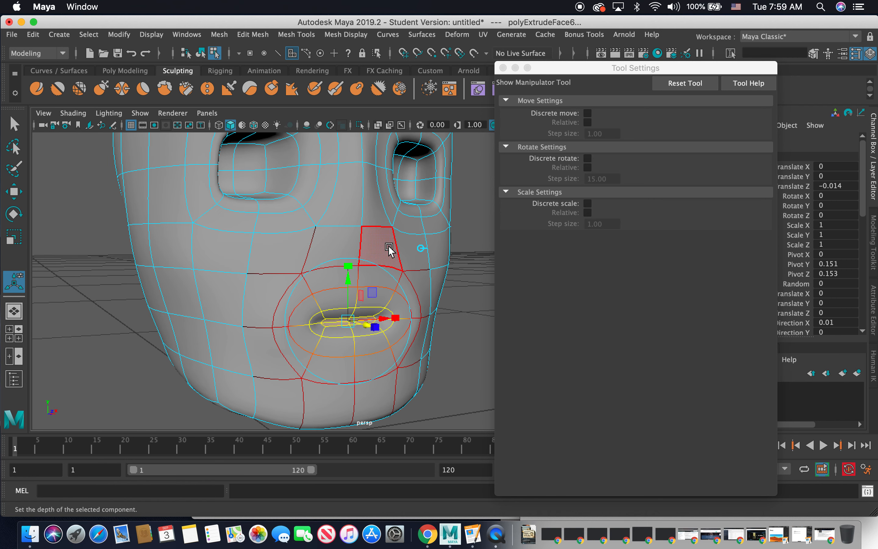
Turn soft selection off, switch to edge mode, select the edge loop around the mouth opening and move it forward along Z.
{"action": "key", "text": "w"}
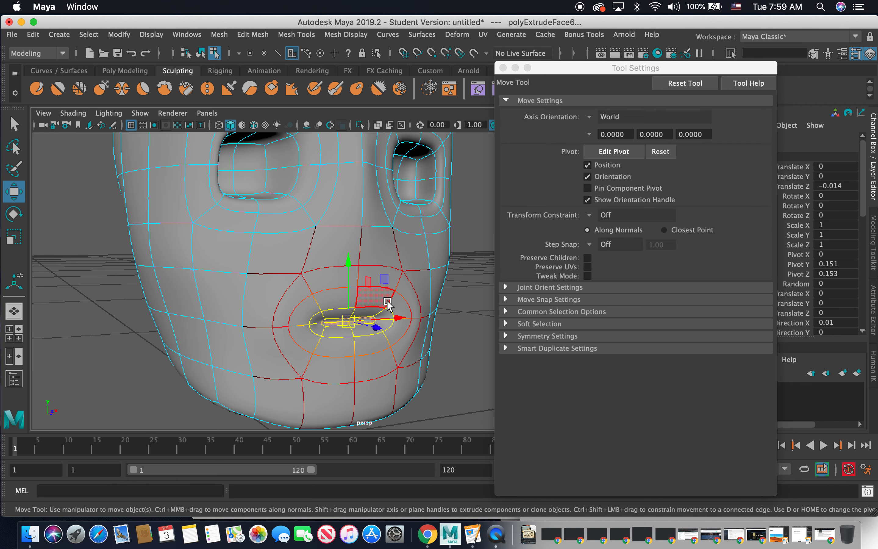
{"action": "key", "text": "b"}
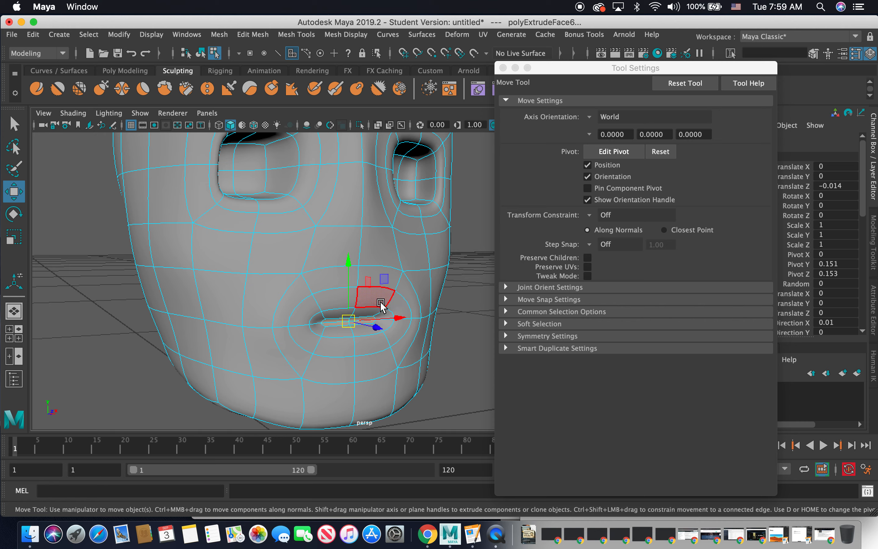
{"action": "right_click_drag", "start_coordinate": [386, 301], "coordinate": [386, 201]}
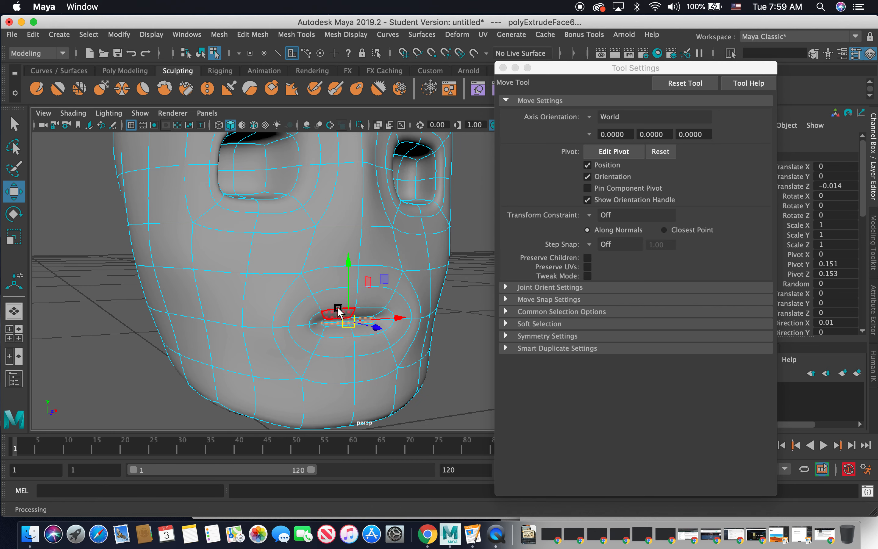
{"action": "right_click_drag", "start_coordinate": [384, 280], "coordinate": [389, 167]}
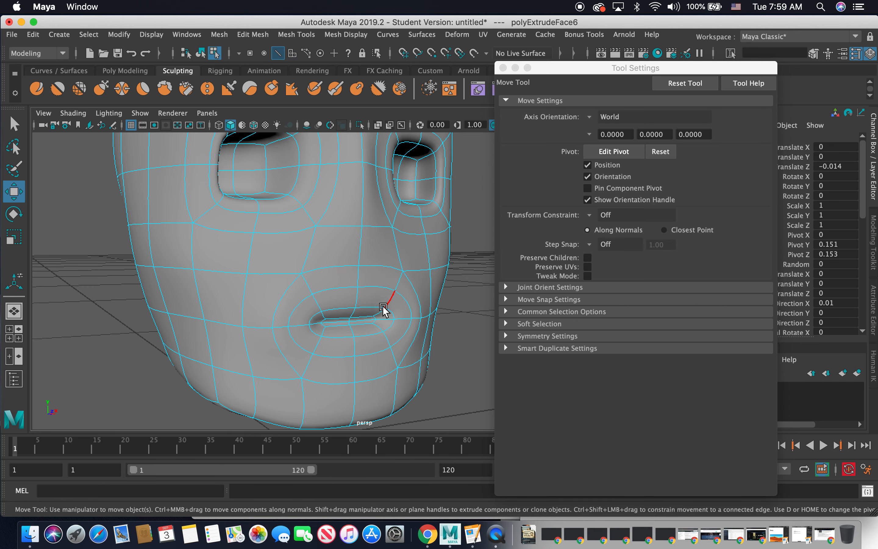
{"action": "double_click", "coordinate": [375, 308]}
{"action": "mouse_move", "coordinate": [361, 311]}
{"action": "left_mouse_down", "text": "alt"}
{"action": "mouse_move", "coordinate": [317, 265]}
{"action": "mouse_move", "coordinate": [355, 268]}
{"action": "mouse_move", "coordinate": [356, 312]}
{"action": "mouse_move", "coordinate": [373, 316]}
{"action": "left_mouse_up", "text": "alt"}
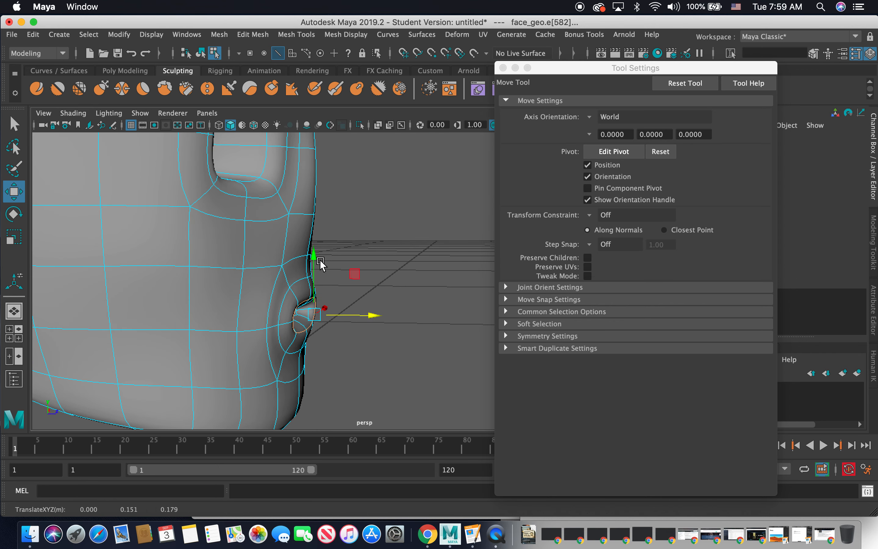
Scale the edge loop around the mouth opening down vertically so the lips sit closer together.
{"action": "key", "text": "r"}
{"action": "left_click_drag", "start_coordinate": [314, 258], "coordinate": [321, 294]}
{"action": "left_click_drag", "start_coordinate": [379, 279], "coordinate": [344, 314], "text": "alt"}
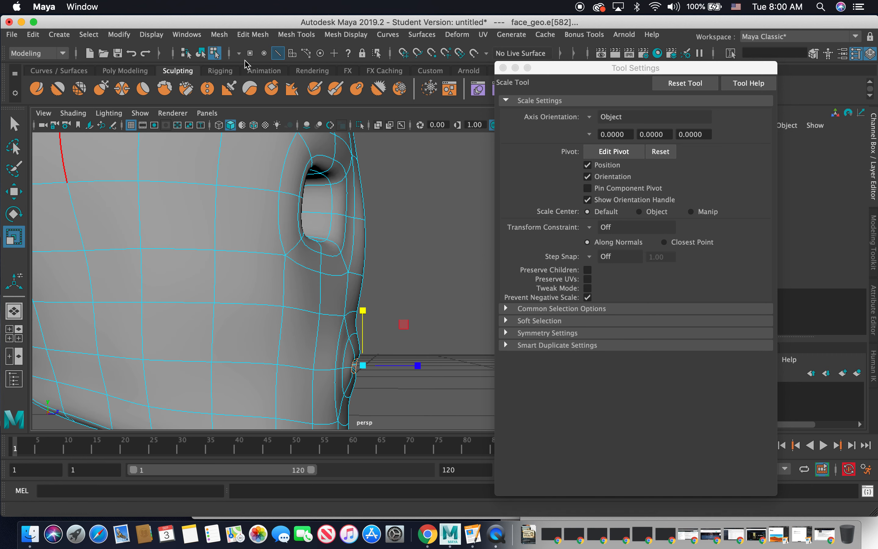
In vertex mode with soft selection turned back on, move the vertex beside the mouth corner back along Z.
{"action": "right_click_drag", "start_coordinate": [206, 200], "coordinate": [147, 201]}
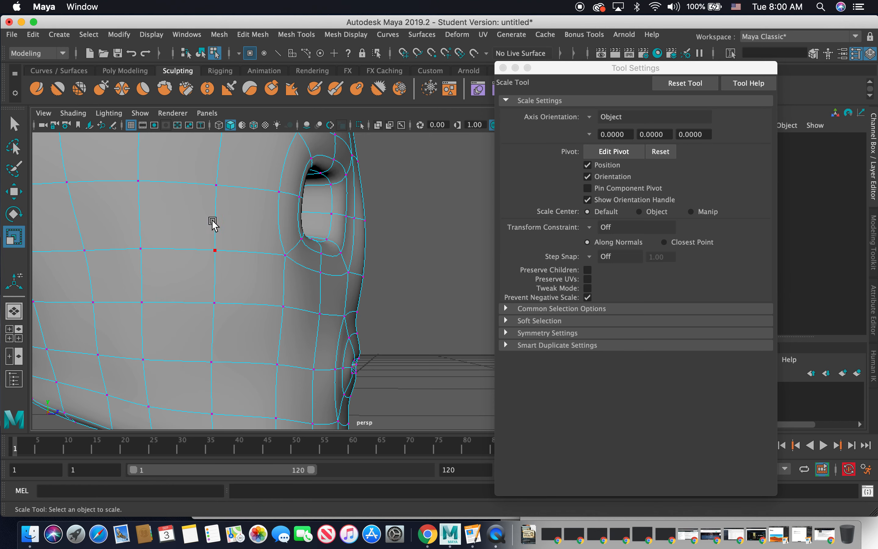
{"action": "key", "text": "w"}
{"action": "left_click", "coordinate": [327, 366]}
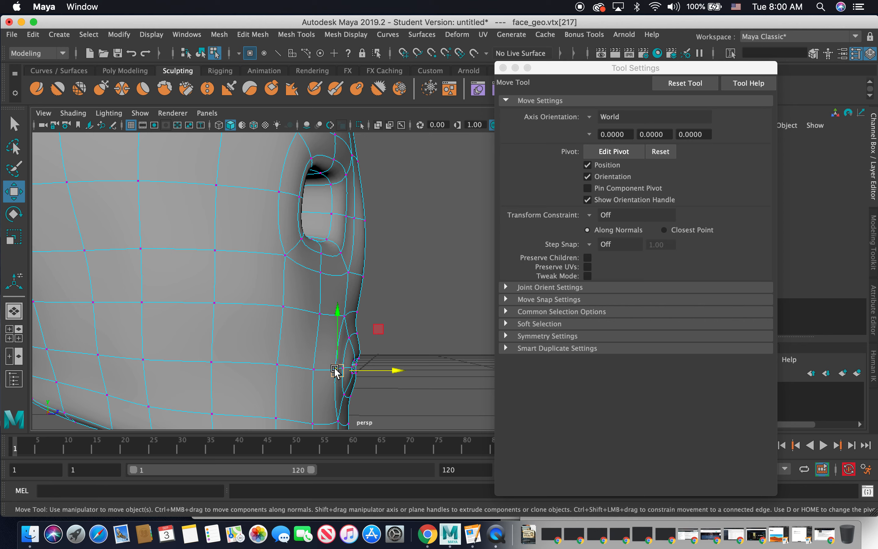
{"action": "key", "text": "b"}
{"action": "left_click_drag", "start_coordinate": [391, 369], "coordinate": [380, 372]}
Move the cheek vertices beside and above the mouth corner back along Z on both sides of the head.
{"action": "left_click", "coordinate": [290, 366]}
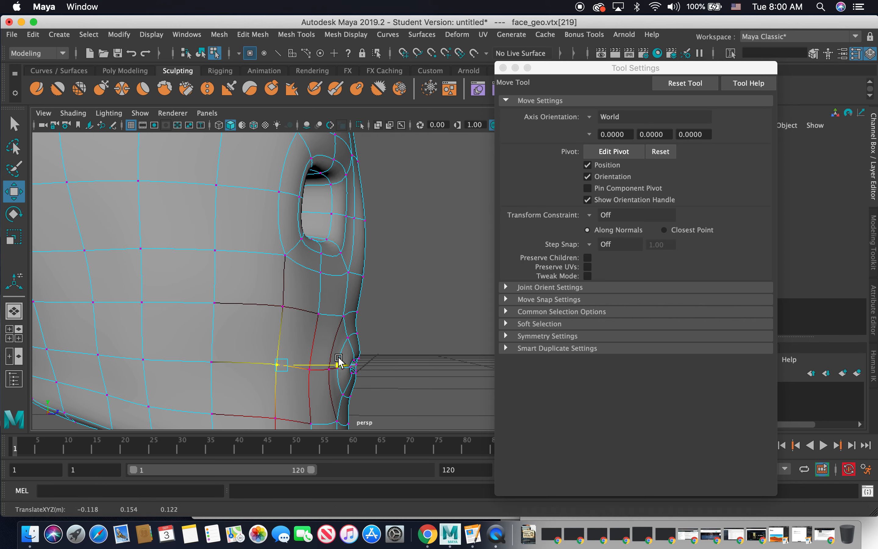
{"action": "left_click", "coordinate": [318, 312]}
{"action": "left_click_drag", "start_coordinate": [375, 313], "coordinate": [304, 300]}
{"action": "left_click", "coordinate": [338, 303]}
{"action": "left_click_drag", "start_coordinate": [320, 260], "coordinate": [305, 377], "text": "alt"}
{"action": "left_click", "coordinate": [360, 300]}
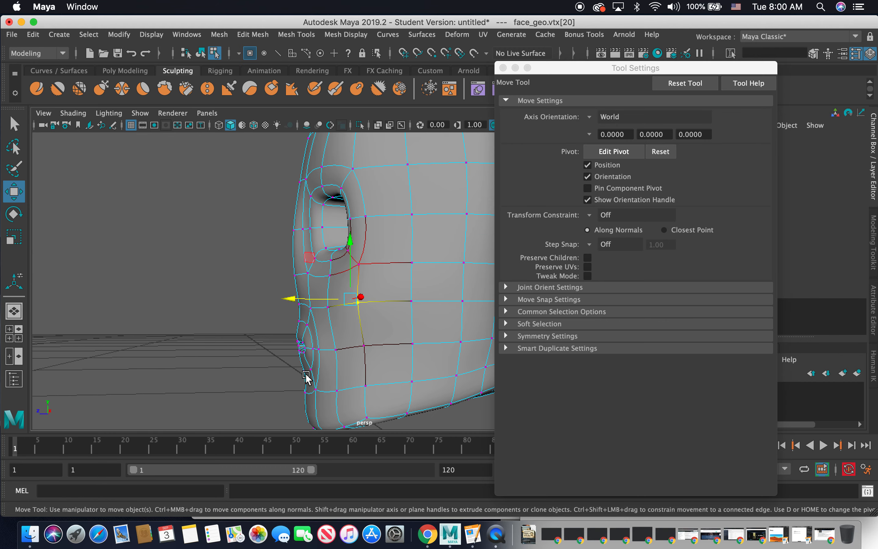
Try repositioning the vertices between the lower lip and the chin beside the face's centre line.
{"action": "left_click", "coordinate": [313, 390]}
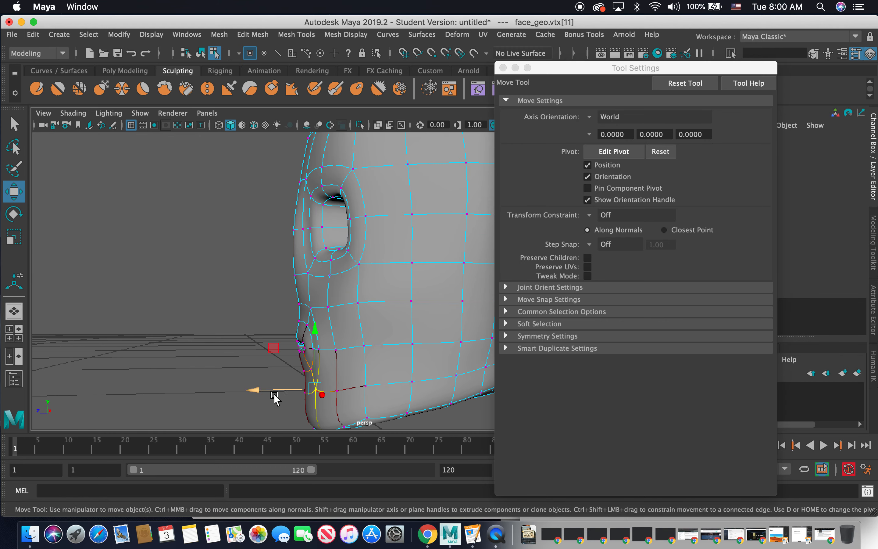
{"action": "left_click", "coordinate": [244, 360]}
{"action": "left_click", "coordinate": [308, 370]}
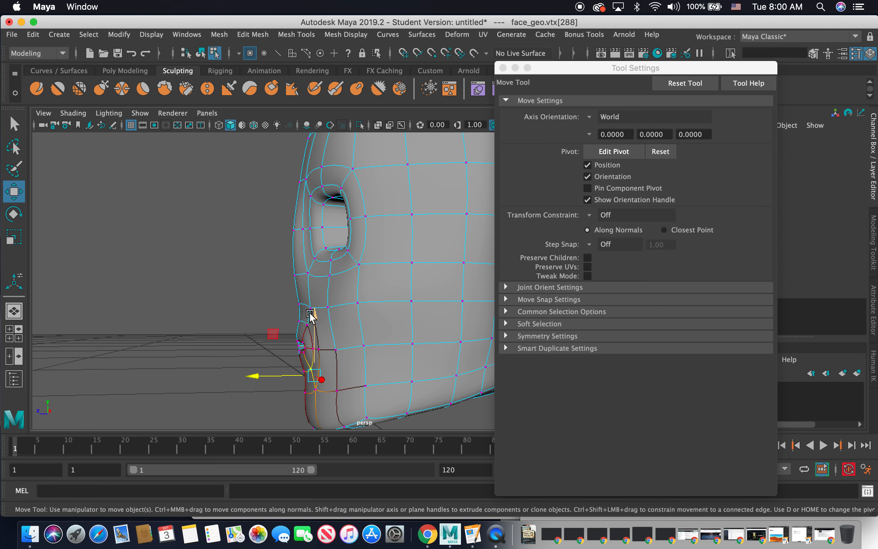
{"action": "middle_click_drag", "start_coordinate": [309, 313], "coordinate": [318, 323]}
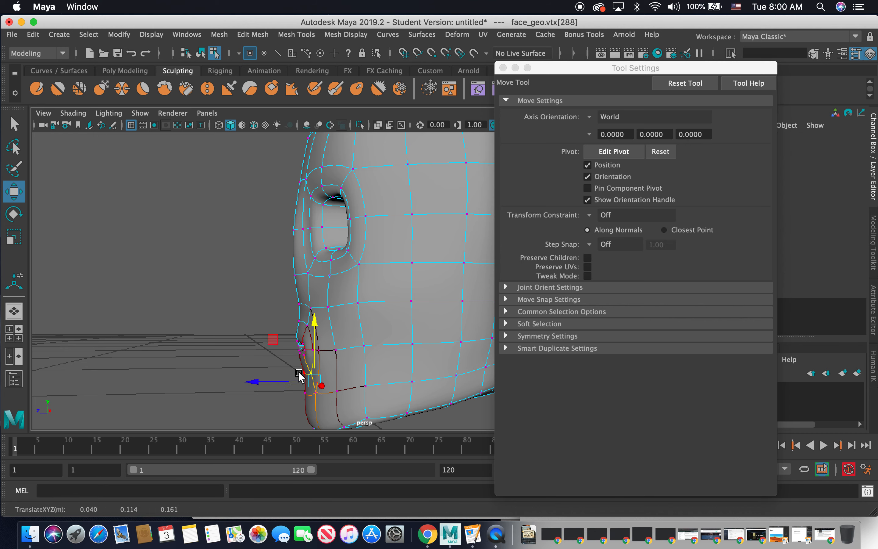
{"action": "left_click_drag", "start_coordinate": [273, 384], "coordinate": [275, 392]}
{"action": "left_click", "coordinate": [160, 329]}
{"action": "left_click", "coordinate": [317, 392]}
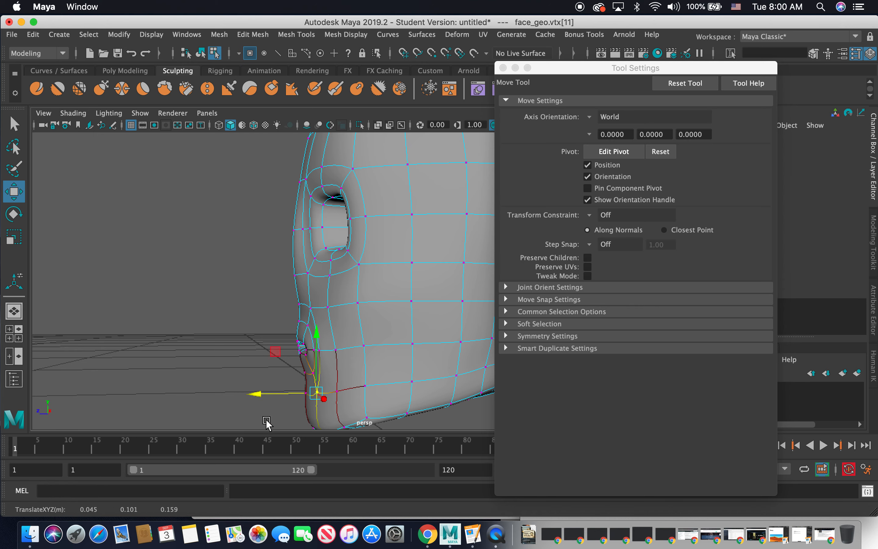
Try moving the centre vertex below the lower lip and the vertices at the front of the jaw back along Z.
{"action": "left_click_drag", "start_coordinate": [192, 330], "coordinate": [190, 322], "text": "alt"}
{"action": "left_click", "coordinate": [190, 322]}
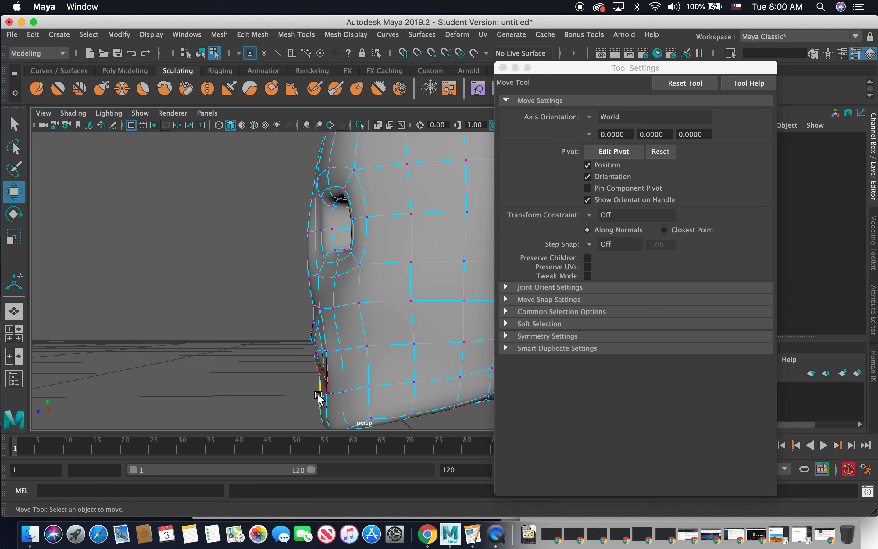
{"action": "left_click", "coordinate": [318, 395]}
{"action": "left_click_drag", "start_coordinate": [271, 387], "coordinate": [279, 389]}
{"action": "left_click", "coordinate": [185, 332]}
{"action": "mouse_move", "coordinate": [185, 332]}
{"action": "left_mouse_down", "text": "alt"}
{"action": "mouse_move", "coordinate": [304, 343]}
{"action": "mouse_move", "coordinate": [189, 338]}
{"action": "mouse_move", "coordinate": [192, 332]}
{"action": "left_mouse_up", "text": "alt"}
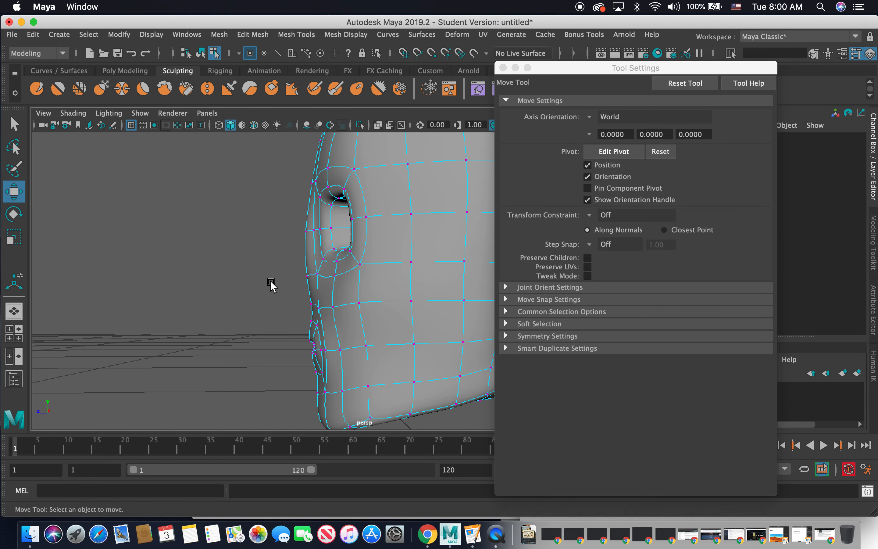
{"action": "left_click_drag", "start_coordinate": [272, 283], "coordinate": [301, 342], "text": "alt"}
{"action": "left_click", "coordinate": [284, 330]}
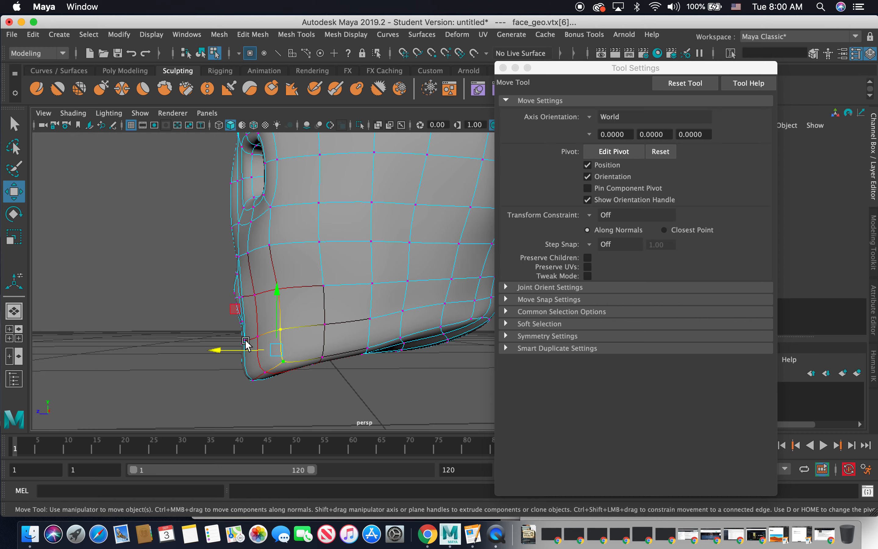
{"action": "left_click_drag", "start_coordinate": [220, 349], "coordinate": [231, 351]}
Undo the recent chin, jaw and cheek vertex moves, back to the edge loop selection around the mouth opening.
{"action": "left_click_drag", "start_coordinate": [174, 306], "coordinate": [306, 307], "text": "alt"}
{"action": "key", "text": "z"}
{"action": "key", "text": "z"}
{"action": "key", "text": "z"}
{"action": "key", "text": "z"}
{"action": "key", "text": "z"}
{"action": "key", "text": "z"}
{"action": "key", "text": "z"}
{"action": "key", "text": "z"}
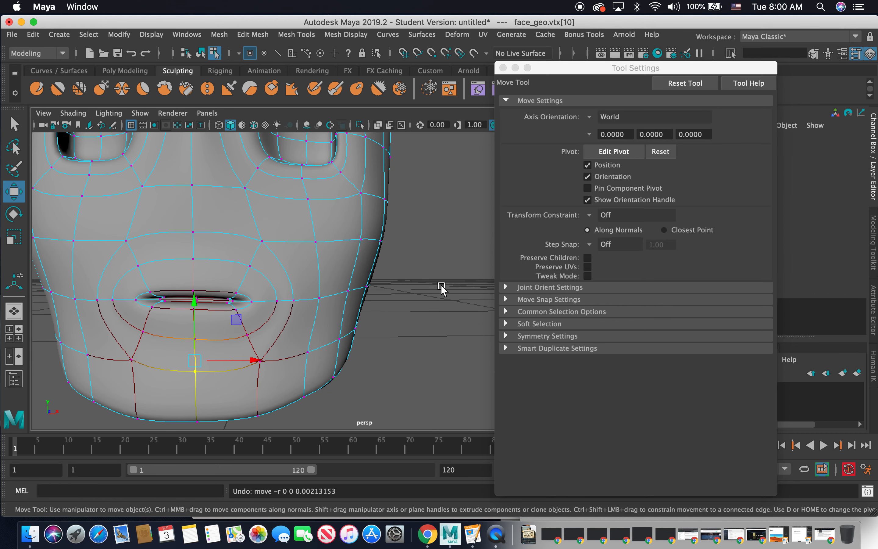
{"action": "key", "text": "z"}
{"action": "key", "text": "z"}
{"action": "key", "text": "z"}
{"action": "key", "text": "z"}
{"action": "key", "text": "z"}
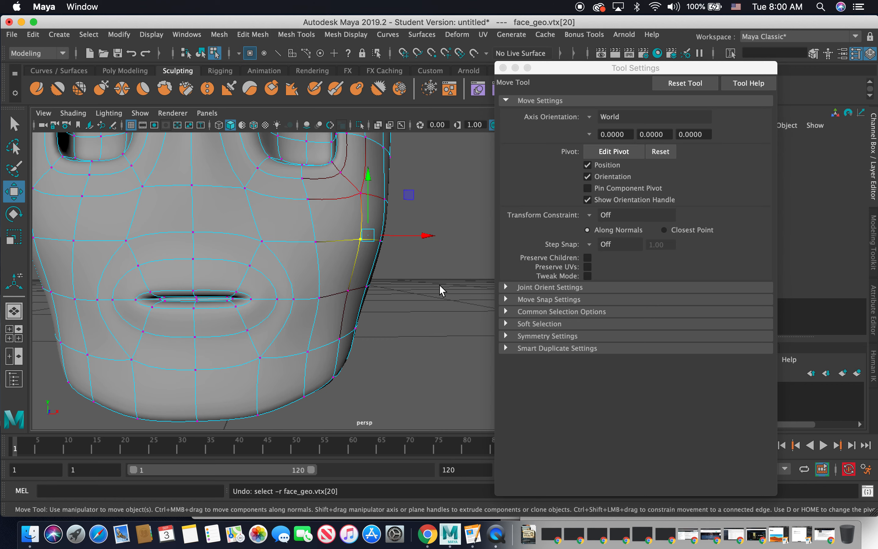
{"action": "key", "text": "z"}
{"action": "key", "text": "z"}
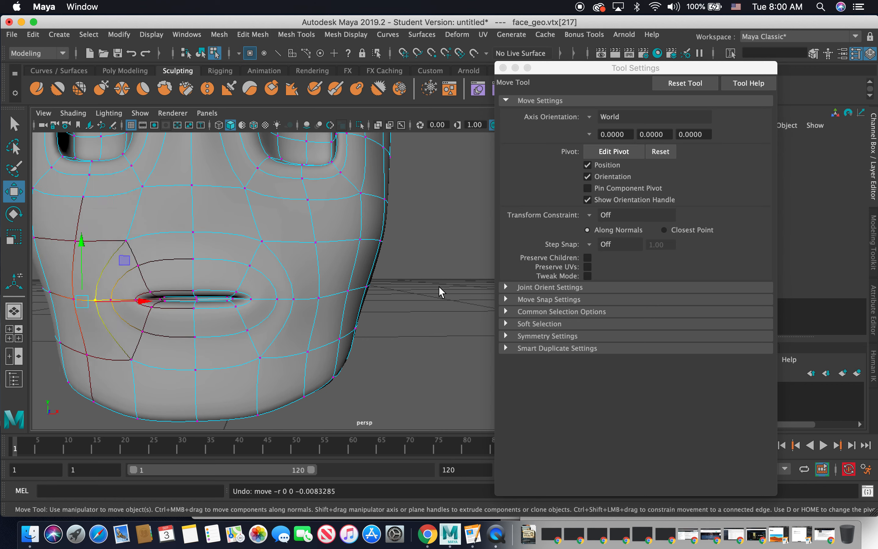
{"action": "key", "text": "z"}
{"action": "key", "text": "z"}
{"action": "key", "text": "z"}
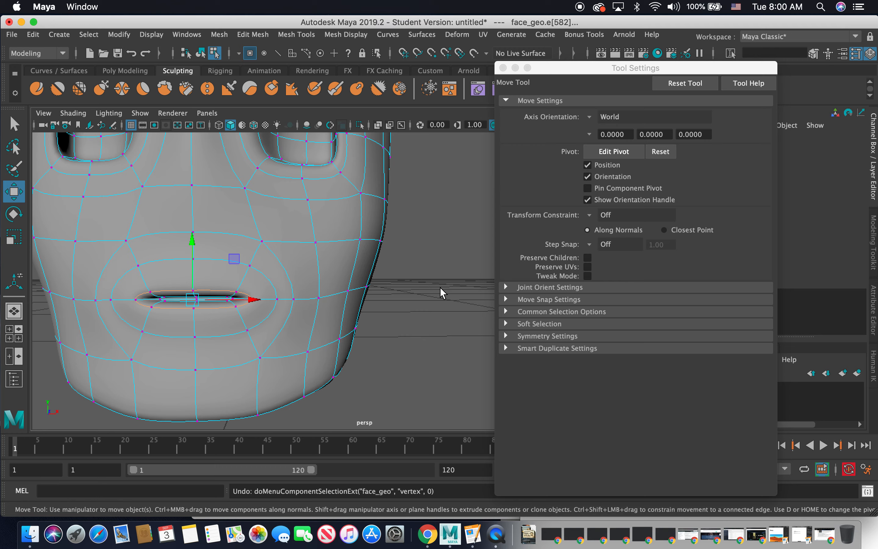
With Object X symmetry on, switch to vertex mode with soft selection and move the vertex beside the mouth corner back along Z.
{"action": "left_click_drag", "start_coordinate": [386, 283], "coordinate": [308, 201], "text": "alt"}
{"action": "left_click_drag", "start_coordinate": [258, 307], "coordinate": [270, 312], "text": "alt"}
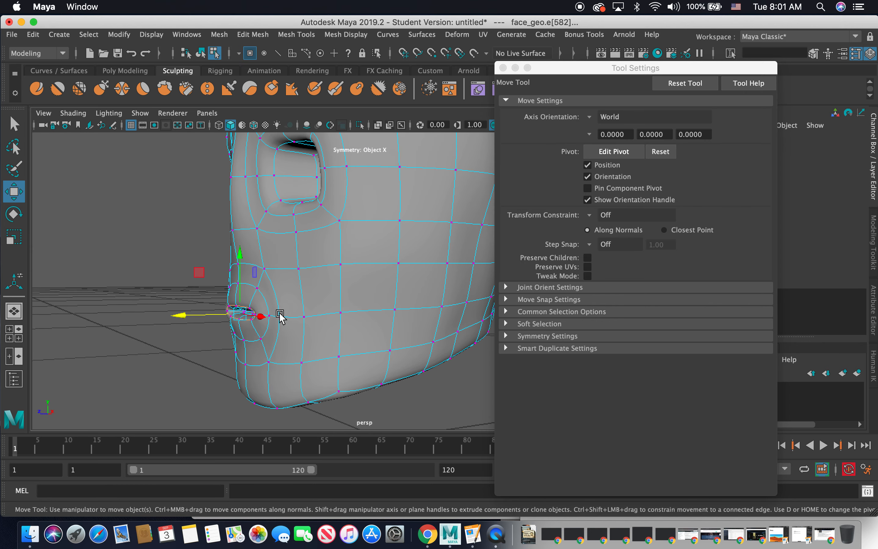
{"action": "left_click_drag", "start_coordinate": [331, 303], "coordinate": [320, 305], "text": "alt"}
{"action": "right_click_drag", "start_coordinate": [308, 200], "coordinate": [265, 200]}
{"action": "left_click", "coordinate": [304, 319]}
{"action": "left_click_drag", "start_coordinate": [362, 322], "coordinate": [363, 317], "text": "alt"}
{"action": "key", "text": "b"}
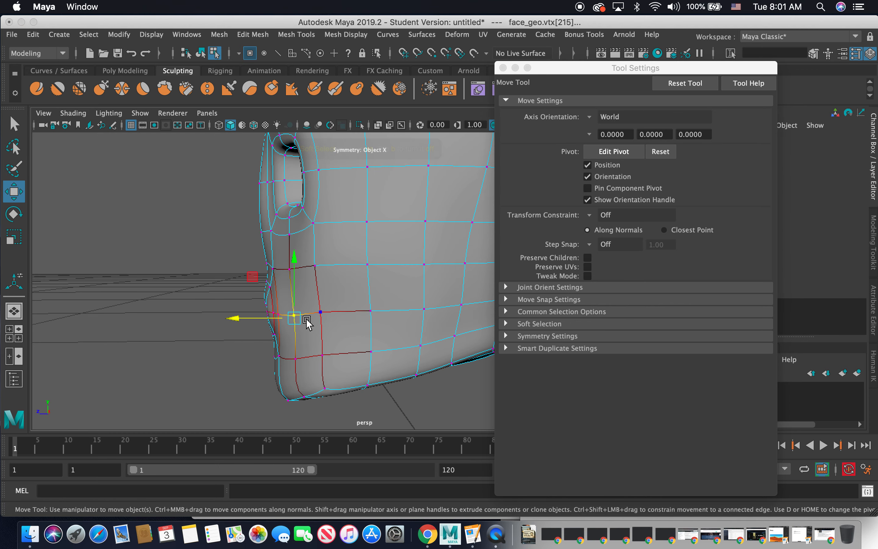
{"action": "left_click_drag", "start_coordinate": [247, 318], "coordinate": [260, 317]}
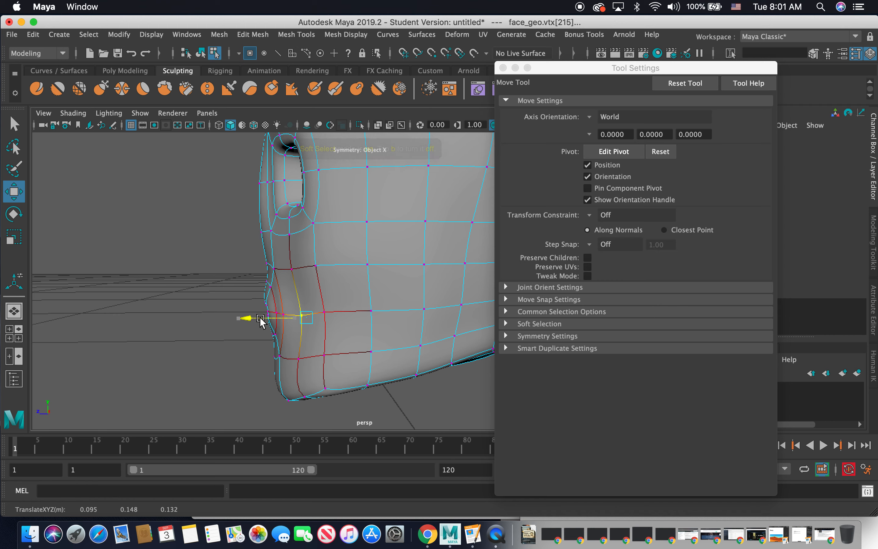
Move the cheek vertex farther behind the mouth corner slightly back along Z and the one above the mouth corner slightly forward.
{"action": "left_click", "coordinate": [374, 311]}
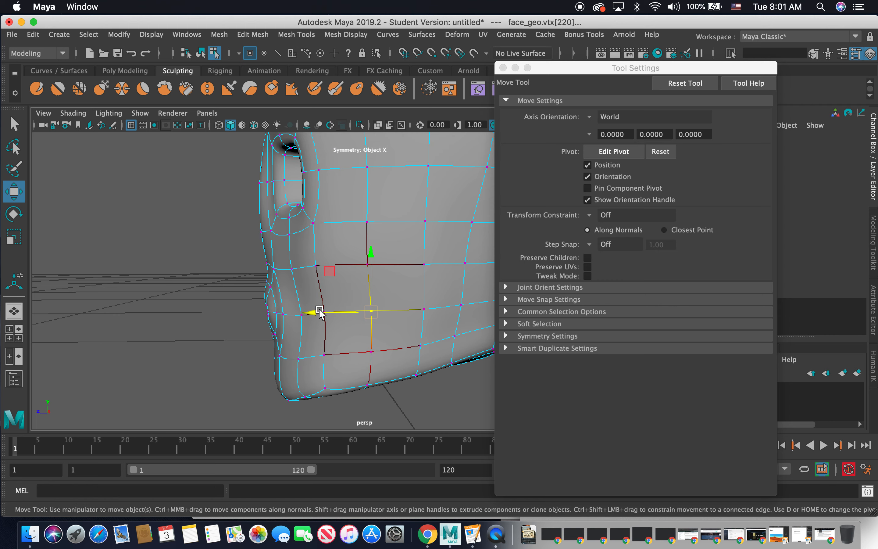
{"action": "left_click", "coordinate": [316, 259]}
{"action": "left_click_drag", "start_coordinate": [267, 260], "coordinate": [262, 260]}
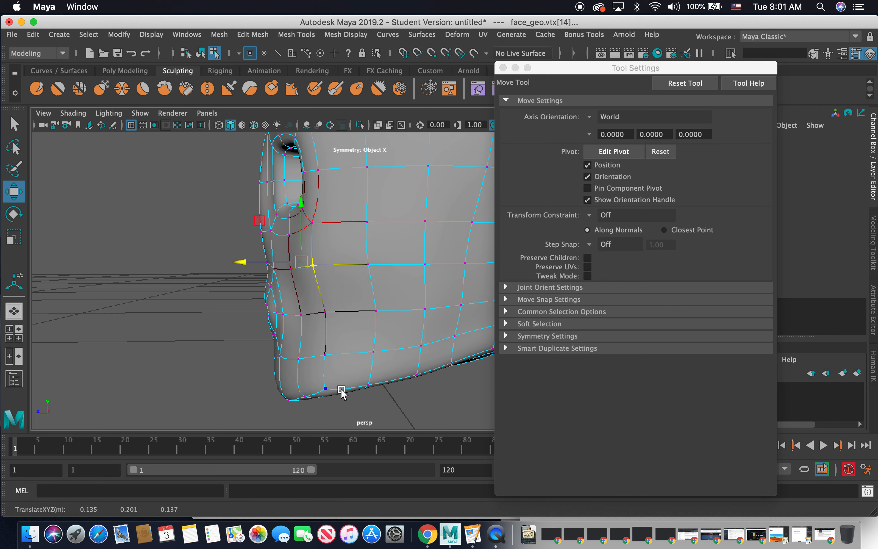
Move the vertices along the lower jawline back to reshape the jaw symmetrically on both sides.
{"action": "left_click", "coordinate": [327, 384]}
{"action": "left_click_drag", "start_coordinate": [270, 401], "coordinate": [335, 391]}
{"action": "left_click", "coordinate": [370, 380]}
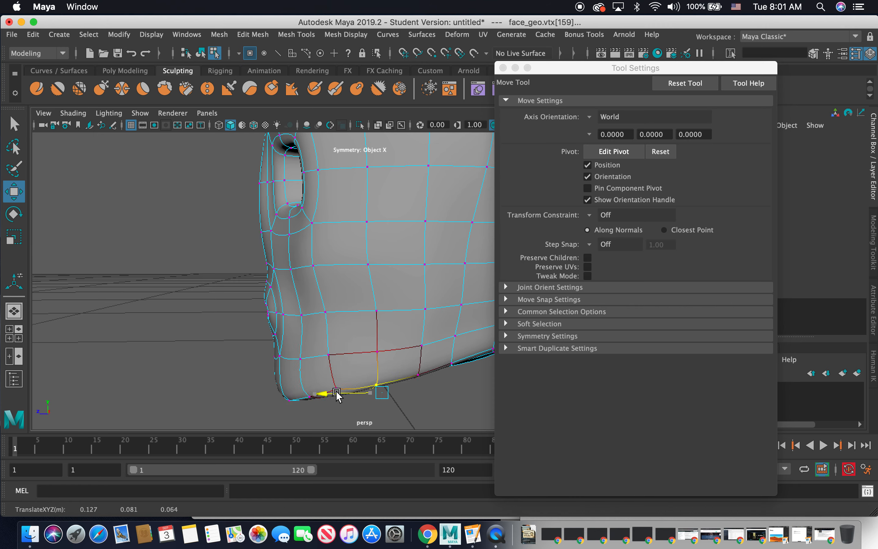
{"action": "left_click", "coordinate": [450, 360]}
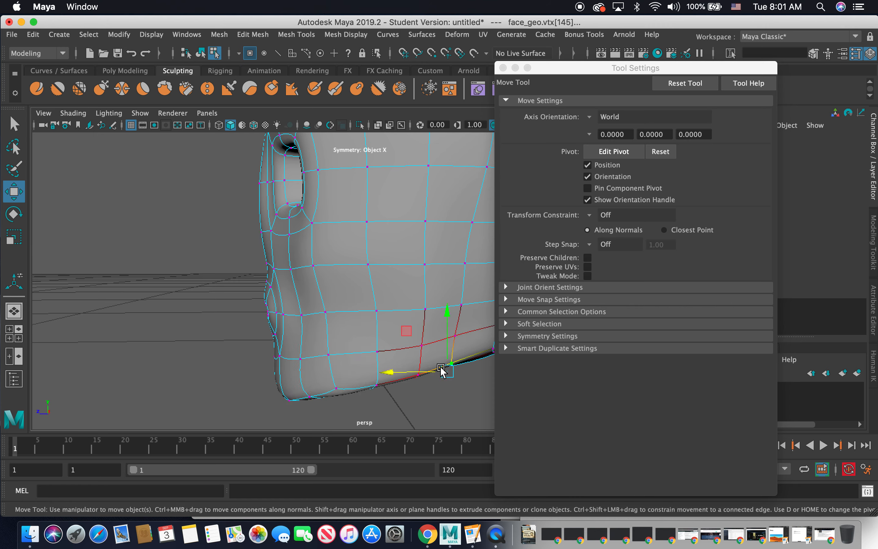
{"action": "left_click", "coordinate": [441, 394]}
{"action": "left_click", "coordinate": [419, 369]}
{"action": "left_click_drag", "start_coordinate": [383, 377], "coordinate": [402, 364]}
{"action": "left_click_drag", "start_coordinate": [398, 319], "coordinate": [407, 340], "text": "alt"}
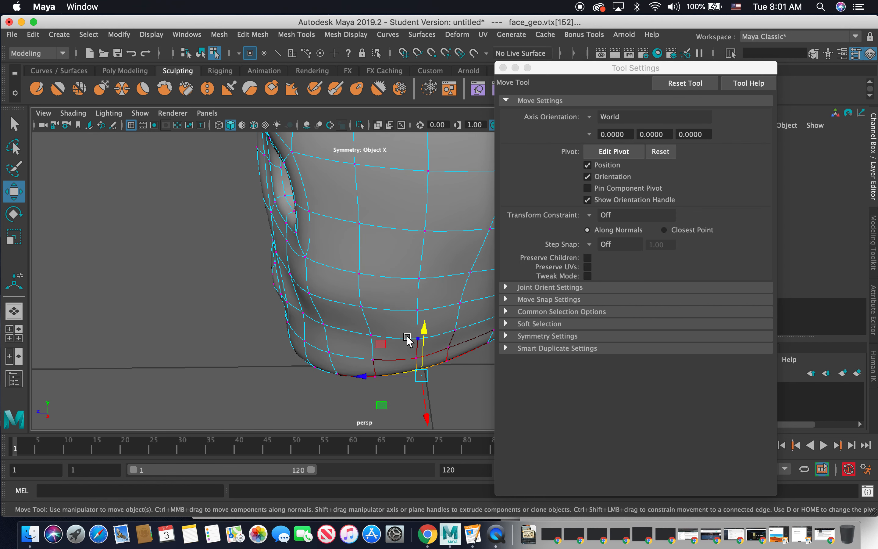
{"action": "left_click", "coordinate": [455, 330]}
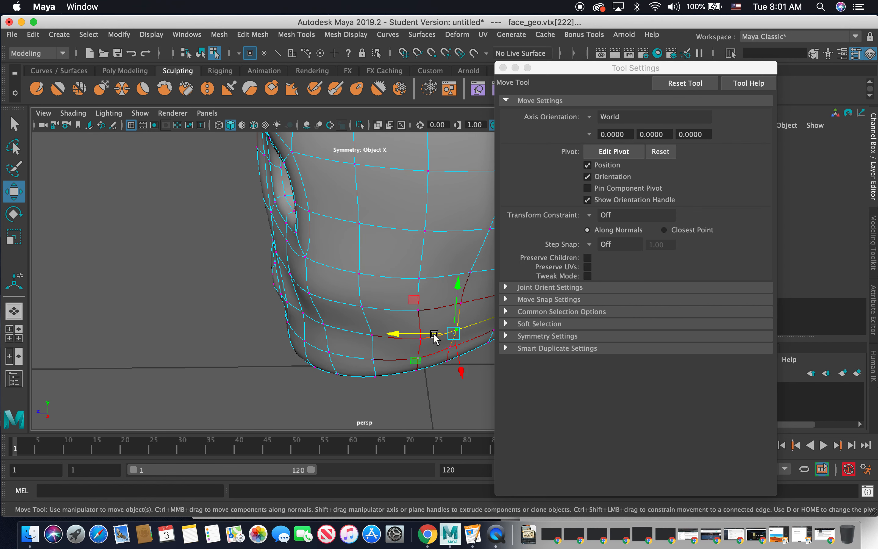
With the Grab sculpting tool at size 0.066 and Object X symmetry, pull the inner eye corners toward the nose.
{"action": "left_click_drag", "start_coordinate": [386, 335], "coordinate": [360, 233], "text": "alt"}
{"action": "scroll", "coordinate": [351, 230], "scroll_direction": "up", "scroll_amount": 3}
{"action": "scroll", "coordinate": [361, 225], "scroll_direction": "down", "scroll_amount": 8}
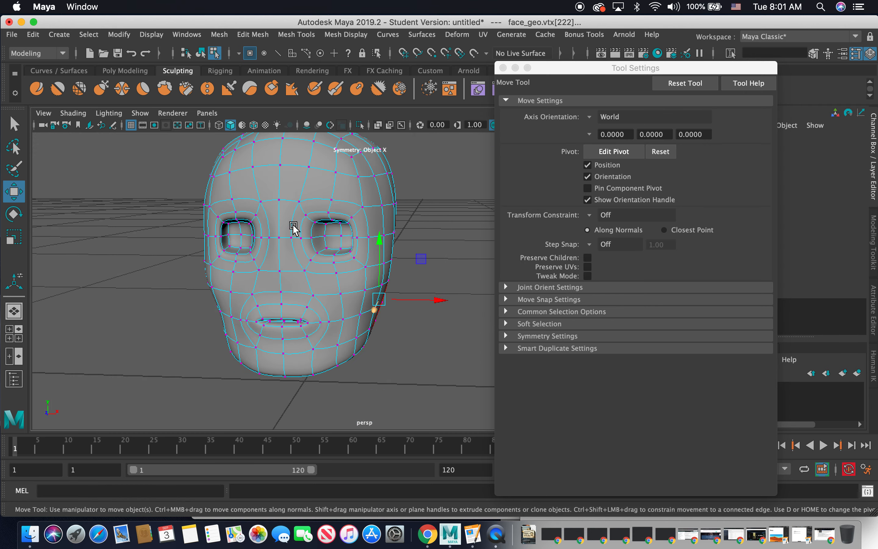
{"action": "left_click_drag", "start_coordinate": [292, 226], "coordinate": [315, 219], "text": "alt"}
{"action": "middle_click_drag", "start_coordinate": [315, 220], "coordinate": [330, 233], "text": "alt"}
{"action": "scroll", "coordinate": [332, 233], "scroll_direction": "up", "scroll_amount": 2}
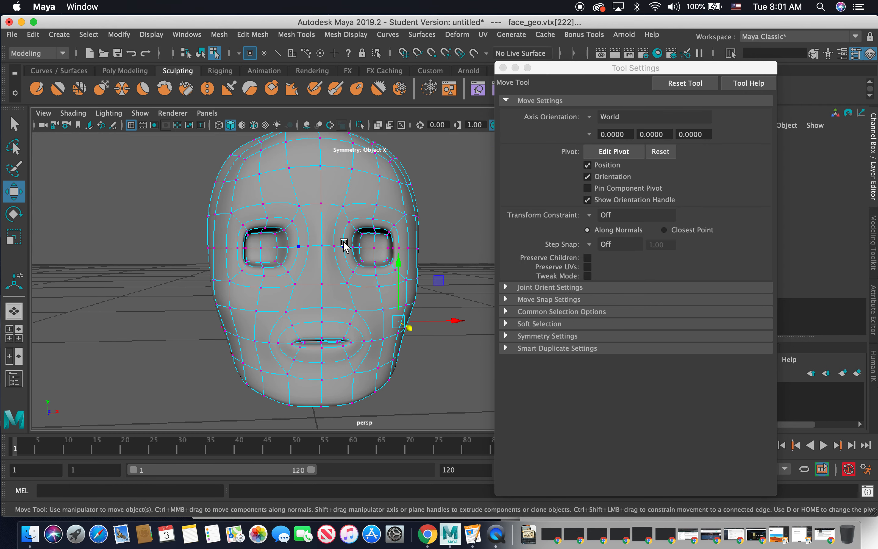
{"action": "scroll", "coordinate": [345, 232], "scroll_direction": "up", "scroll_amount": 2}
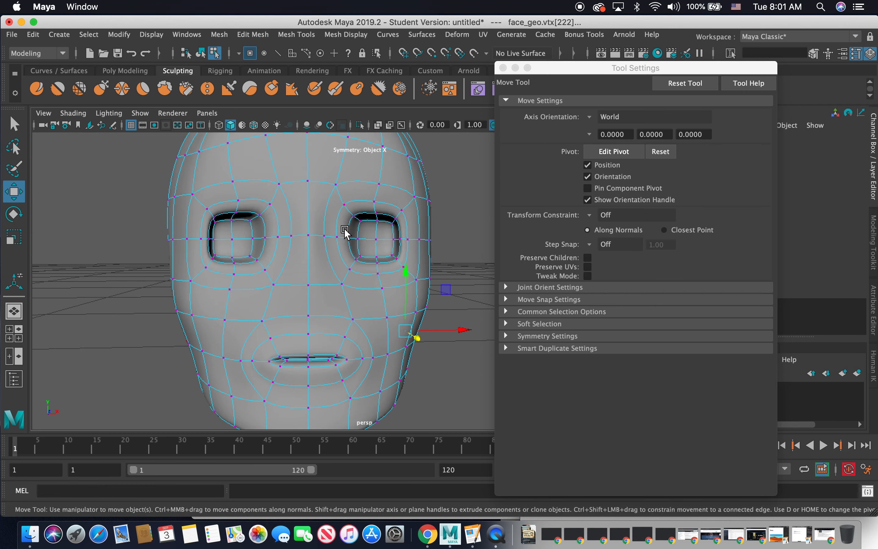
{"action": "left_click", "coordinate": [96, 87]}
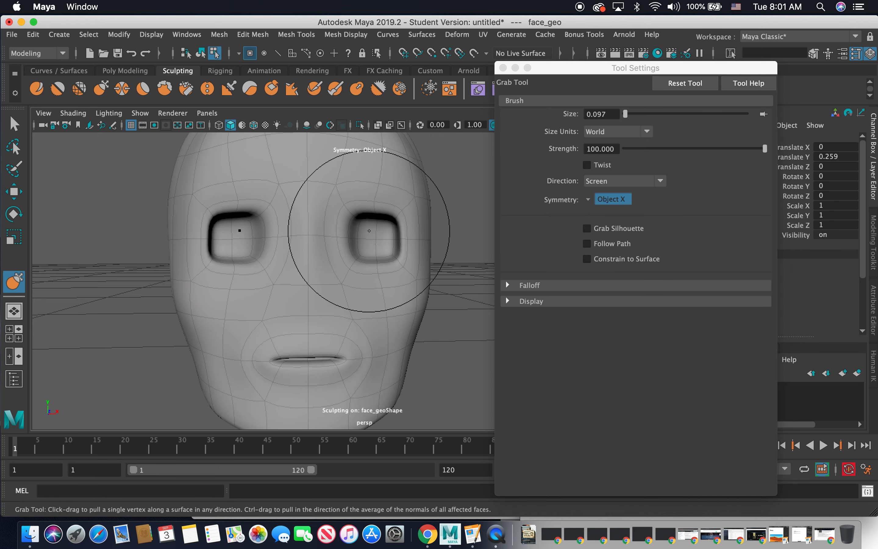
{"action": "key", "text": "b"}
{"action": "left_click_drag", "start_coordinate": [372, 229], "coordinate": [323, 229]}
{"action": "left_click_drag", "start_coordinate": [372, 229], "coordinate": [336, 242]}
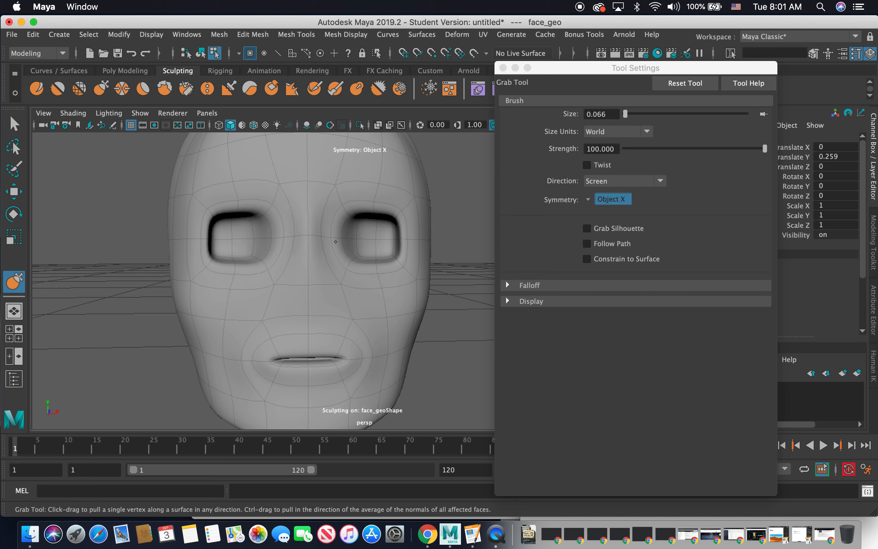
Reduce the Grab brush to size 0.027, round the inner upper eyelids and pull the outer eye corners slightly outward.
{"action": "mouse_move", "coordinate": [352, 197]}
{"action": "left_mouse_down"}
{"action": "mouse_move", "coordinate": [345, 219]}
{"action": "mouse_move", "coordinate": [395, 225]}
{"action": "left_mouse_up"}
{"action": "mouse_move", "coordinate": [344, 209]}
{"action": "left_mouse_down"}
{"action": "mouse_move", "coordinate": [342, 216]}
{"action": "mouse_move", "coordinate": [361, 210]}
{"action": "left_mouse_up"}
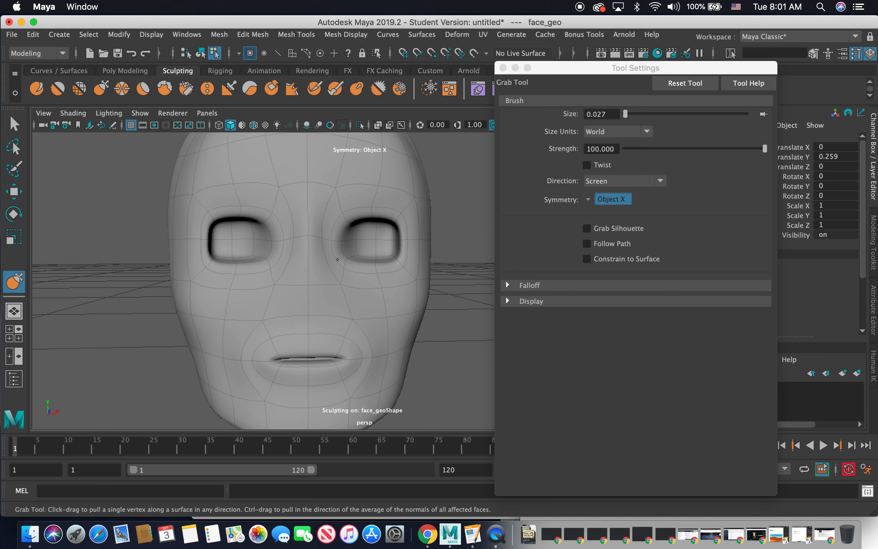
{"action": "left_click_drag", "start_coordinate": [400, 240], "coordinate": [403, 239]}
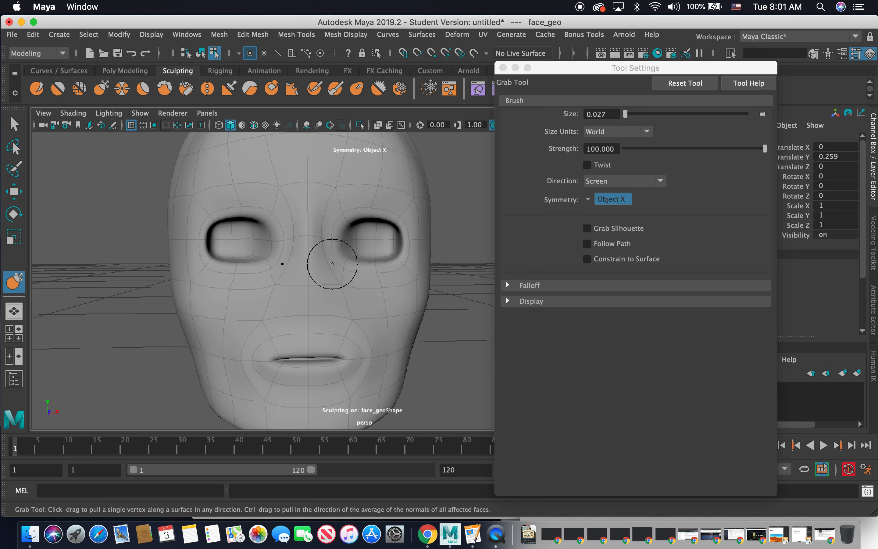
Set the Grab brush size to 0.054 and undo the last sculpting stroke.
{"action": "left_click_drag", "start_coordinate": [366, 265], "coordinate": [346, 314], "text": "alt"}
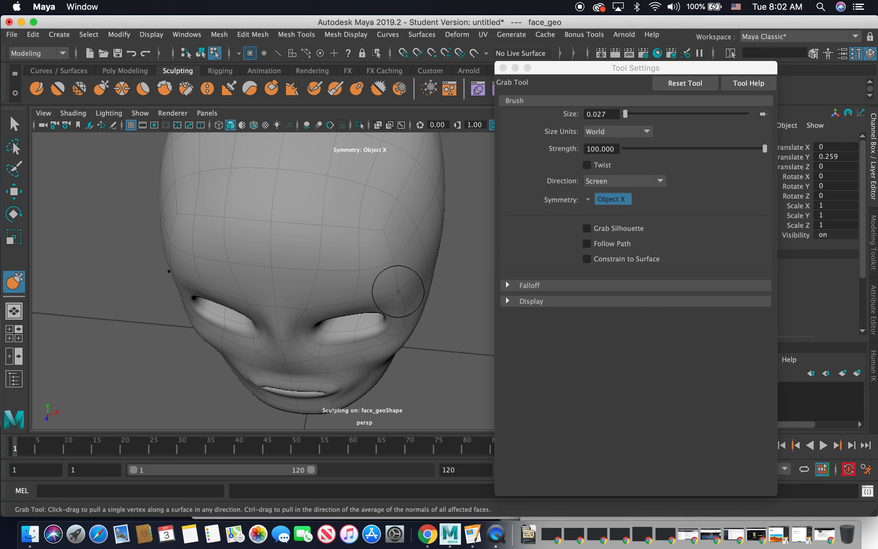
{"action": "mouse_move", "coordinate": [364, 298]}
{"action": "left_mouse_down", "text": "alt"}
{"action": "mouse_move", "coordinate": [308, 294]}
{"action": "mouse_move", "coordinate": [280, 259]}
{"action": "mouse_move", "coordinate": [280, 235]}
{"action": "mouse_move", "coordinate": [355, 248]}
{"action": "mouse_move", "coordinate": [256, 244]}
{"action": "mouse_move", "coordinate": [287, 325]}
{"action": "mouse_move", "coordinate": [328, 295]}
{"action": "left_mouse_up", "text": "alt"}
{"action": "key", "text": "b"}
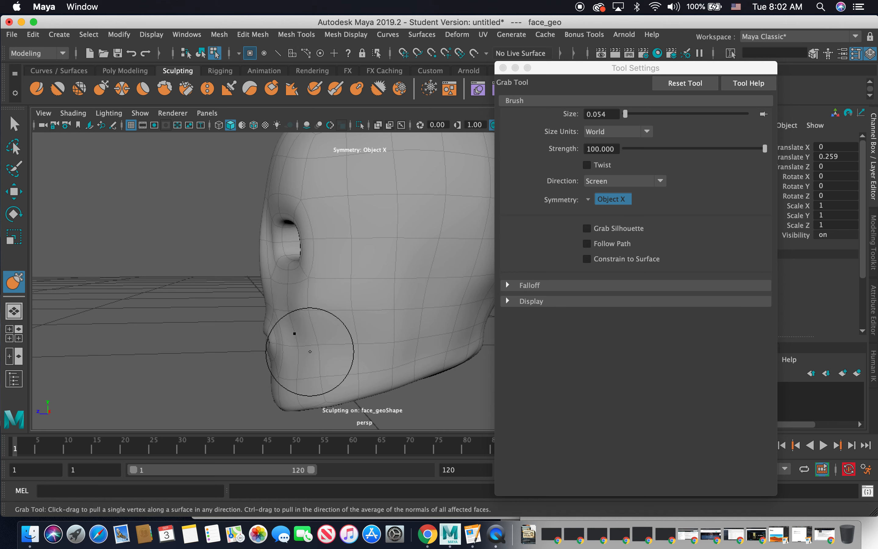
{"action": "key", "text": "z"}
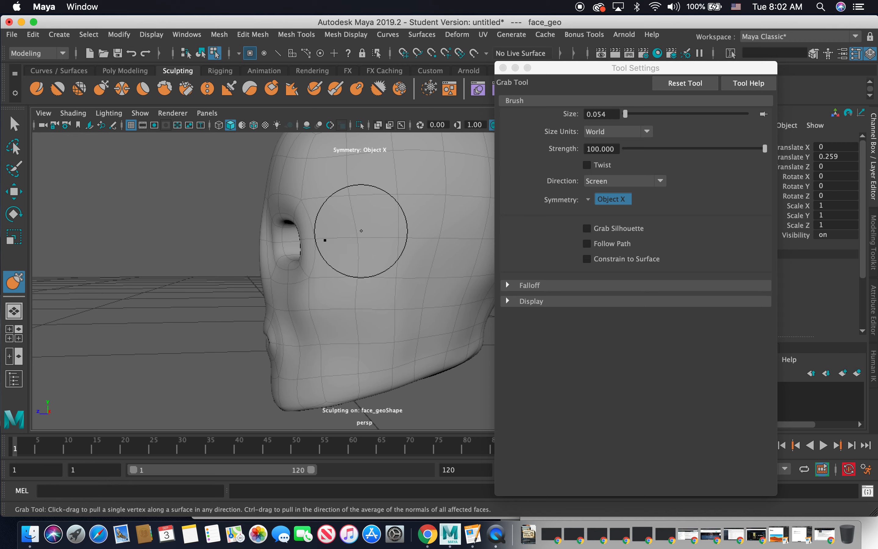
Reshape the outer rims of the eye sockets from the side using Grab brush sizes 0.019 and 0.045.
{"action": "mouse_move", "coordinate": [301, 245]}
{"action": "left_mouse_down", "text": "alt"}
{"action": "mouse_move", "coordinate": [398, 257]}
{"action": "mouse_move", "coordinate": [387, 263]}
{"action": "mouse_move", "coordinate": [433, 251]}
{"action": "mouse_move", "coordinate": [333, 253]}
{"action": "mouse_move", "coordinate": [198, 239]}
{"action": "mouse_move", "coordinate": [225, 247]}
{"action": "left_mouse_up", "text": "alt"}
{"action": "scroll", "coordinate": [383, 260], "scroll_direction": "up", "scroll_amount": 3}
{"action": "scroll", "coordinate": [383, 259], "scroll_direction": "down", "scroll_amount": 3}
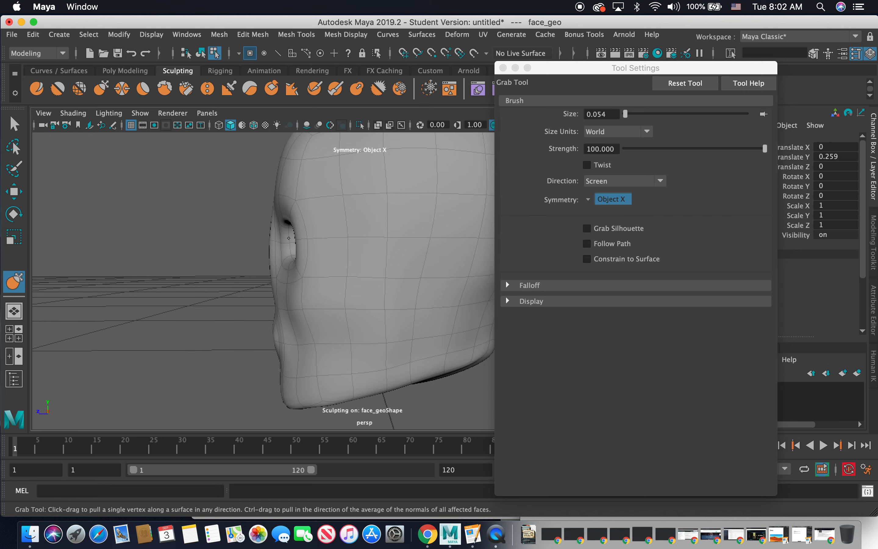
{"action": "scroll", "coordinate": [292, 236], "scroll_direction": "up", "scroll_amount": 5}
{"action": "mouse_move", "coordinate": [269, 229]}
{"action": "left_mouse_down", "text": "alt"}
{"action": "mouse_move", "coordinate": [309, 232]}
{"action": "mouse_move", "coordinate": [278, 231]}
{"action": "left_mouse_up", "text": "alt"}
{"action": "scroll", "coordinate": [279, 231], "scroll_direction": "down", "scroll_amount": 5}
{"action": "scroll", "coordinate": [269, 231], "scroll_direction": "up", "scroll_amount": 3}
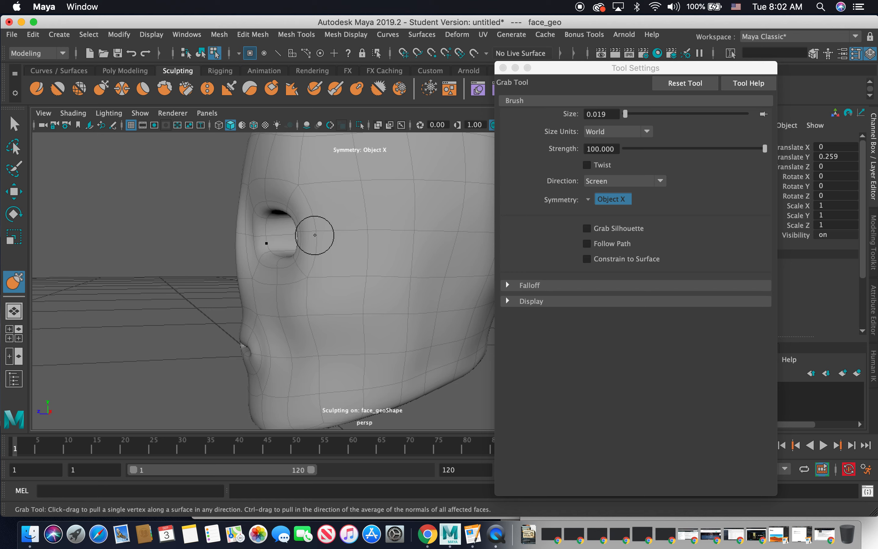
{"action": "left_click_drag", "start_coordinate": [302, 231], "coordinate": [309, 228]}
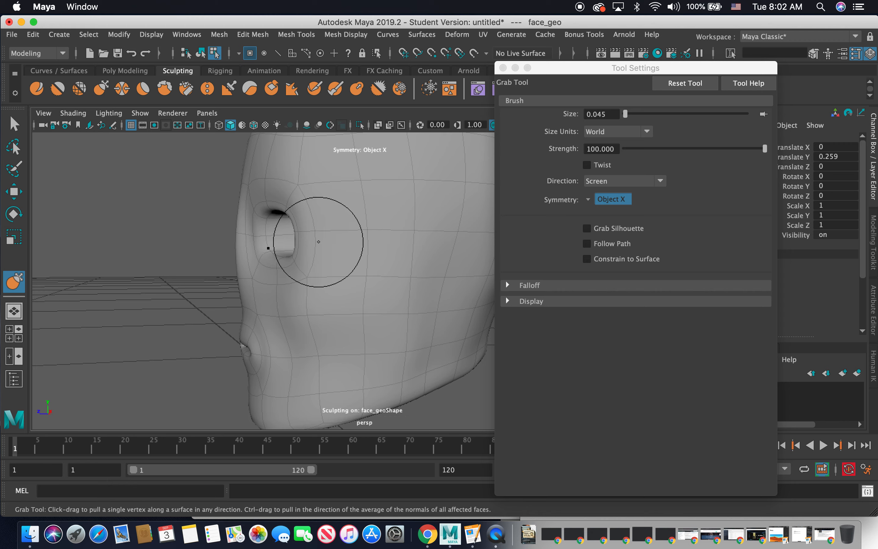
{"action": "mouse_move", "coordinate": [315, 231]}
{"action": "left_mouse_down", "text": "alt"}
{"action": "mouse_move", "coordinate": [372, 244]}
{"action": "mouse_move", "coordinate": [343, 255]}
{"action": "mouse_move", "coordinate": [373, 255]}
{"action": "left_mouse_up", "text": "alt"}
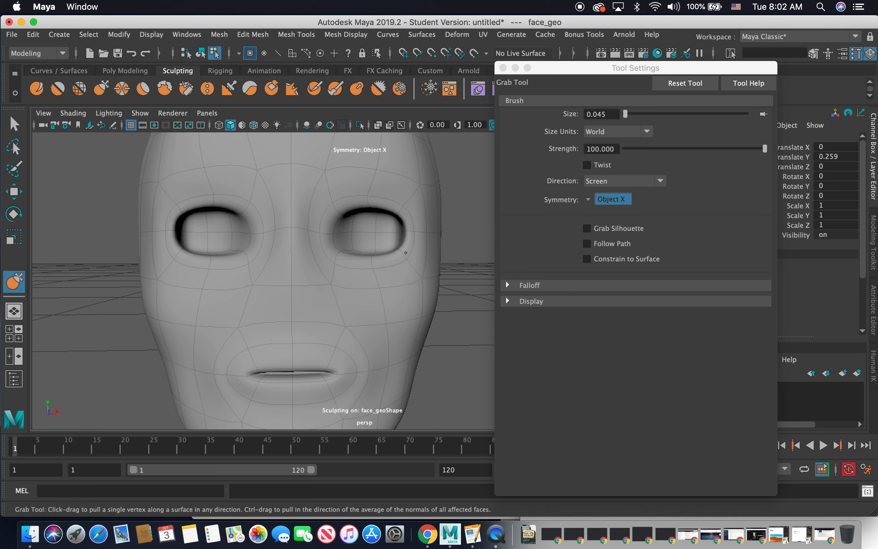
{"action": "mouse_move", "coordinate": [392, 170]}
{"action": "left_mouse_down", "text": "alt"}
{"action": "mouse_move", "coordinate": [313, 240]}
{"action": "mouse_move", "coordinate": [262, 230]}
{"action": "mouse_move", "coordinate": [313, 247]}
{"action": "mouse_move", "coordinate": [303, 264]}
{"action": "left_mouse_up", "text": "alt"}
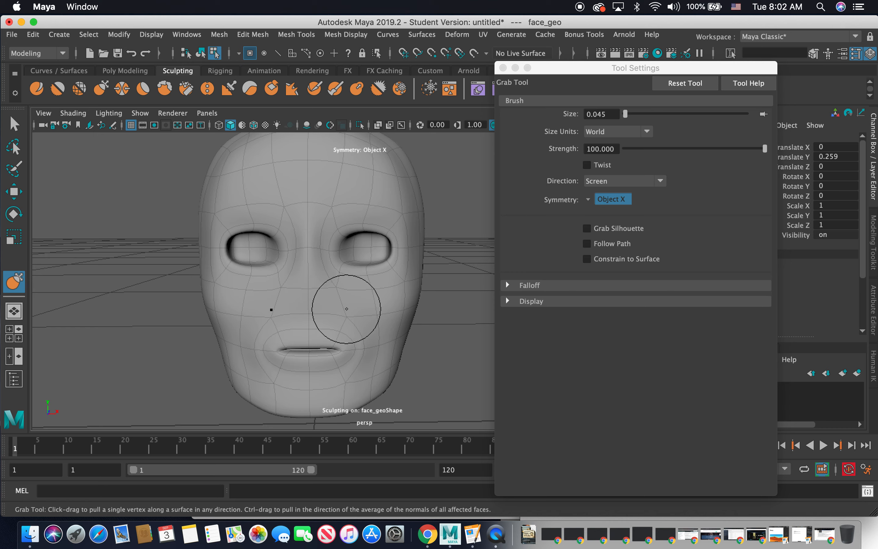
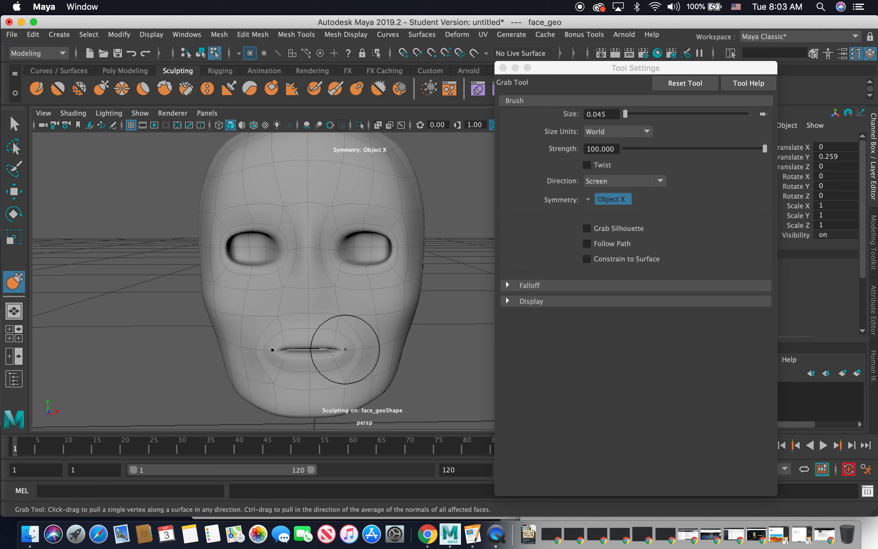
Set the Grab brush size to 0.063 and pull the upper lip area to give the mouth fuller lips.
{"action": "key", "text": "b"}
{"action": "mouse_move", "coordinate": [338, 349]}
{"action": "left_mouse_down"}
{"action": "mouse_move", "coordinate": [351, 349]}
{"action": "mouse_move", "coordinate": [323, 340]}
{"action": "left_mouse_up"}
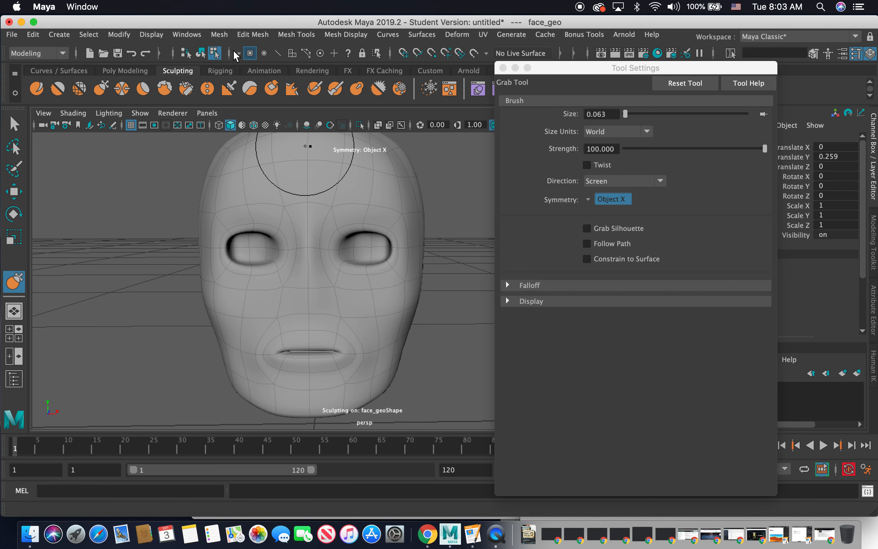
{"action": "mouse_move", "coordinate": [309, 237]}
{"action": "right_mouse_down"}
{"action": "mouse_move", "coordinate": [307, 206]}
{"action": "mouse_move", "coordinate": [309, 236]}
{"action": "right_mouse_up"}
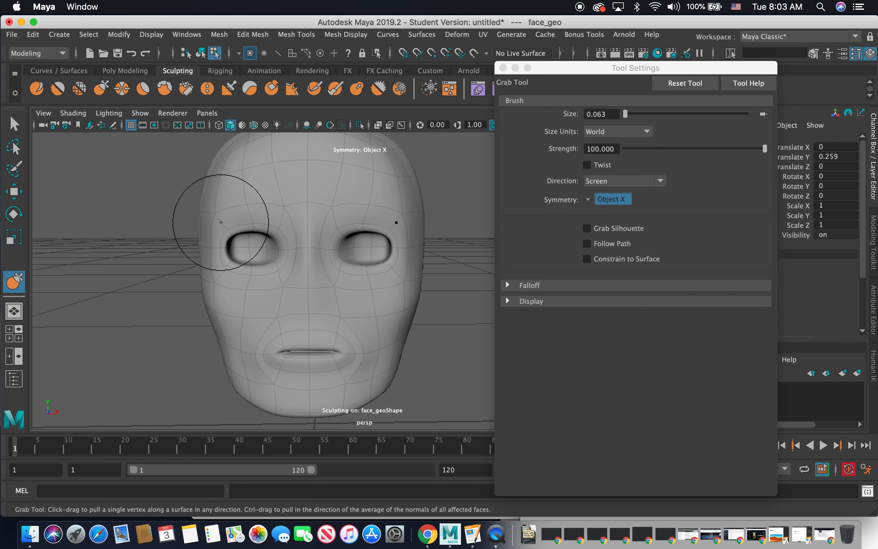
Switch face_geo to face selection and select the four central faces between the eyes and upper lip for the nose.
{"action": "key", "text": "w"}
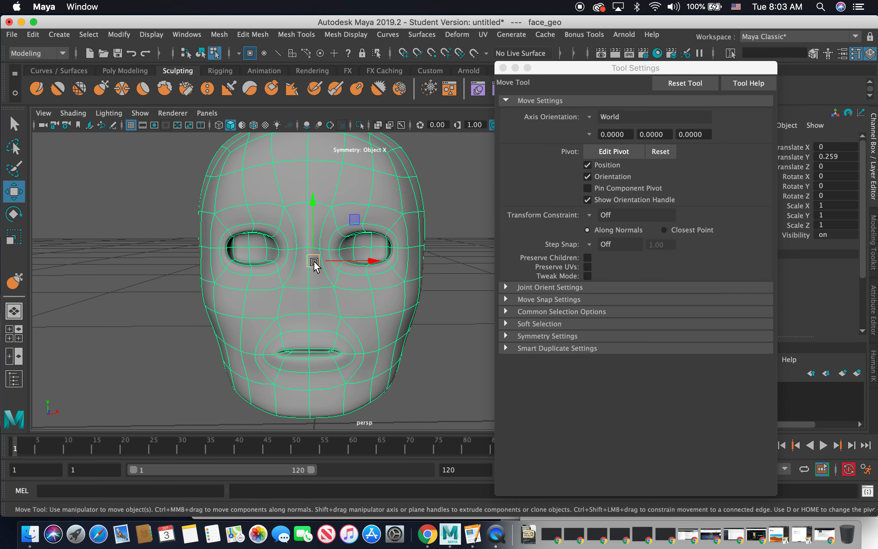
{"action": "right_click_drag", "start_coordinate": [319, 288], "coordinate": [323, 235]}
{"action": "left_click", "coordinate": [312, 286]}
{"action": "mouse_move", "coordinate": [324, 297]}
{"action": "left_mouse_down"}
{"action": "mouse_move", "coordinate": [320, 233]}
{"action": "mouse_move", "coordinate": [328, 312]}
{"action": "left_mouse_up"}
{"action": "key", "text": "q"}
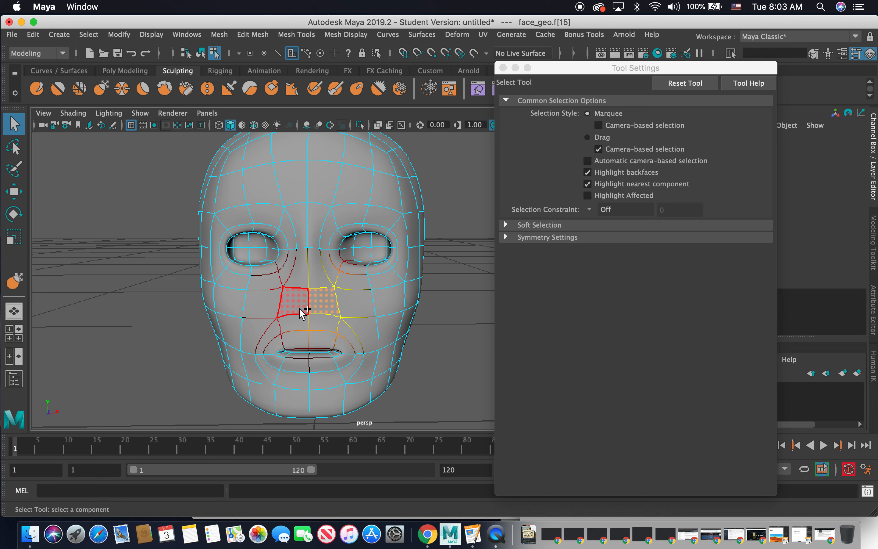
{"action": "key", "text": "b"}
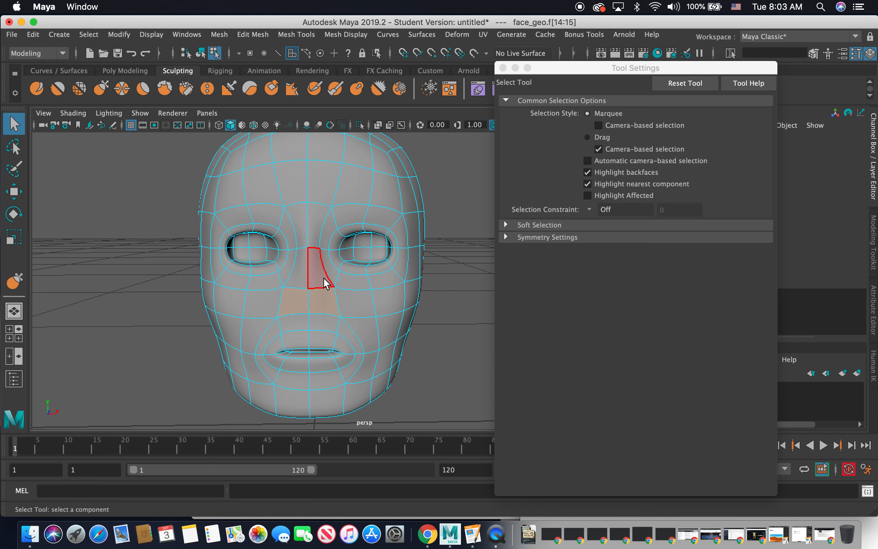
{"action": "left_click", "coordinate": [319, 277], "text": "shift"}
{"action": "left_click_drag", "start_coordinate": [408, 292], "coordinate": [185, 304], "text": "alt"}
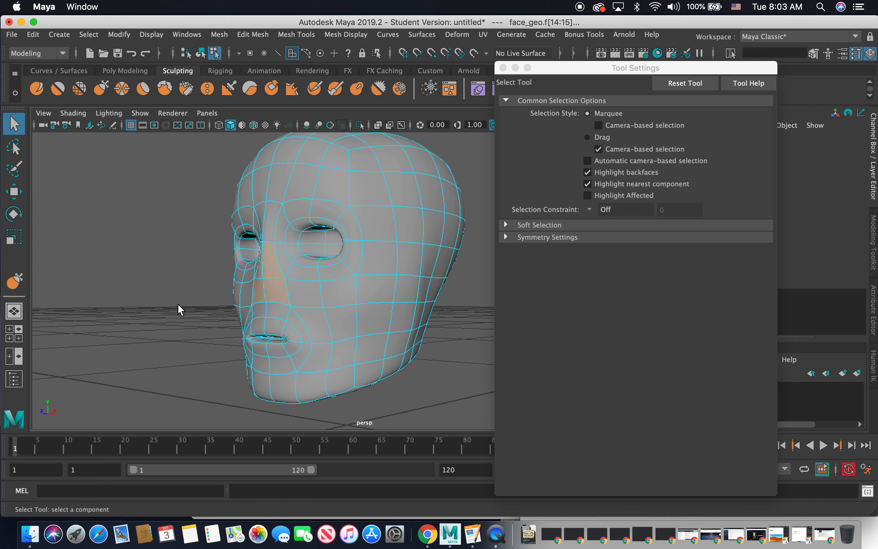
Extrude the selected nose faces forward by 0.036 in Translate Z and tilt them so the nose bridge slopes.
{"action": "key", "text": "ctrl+e"}
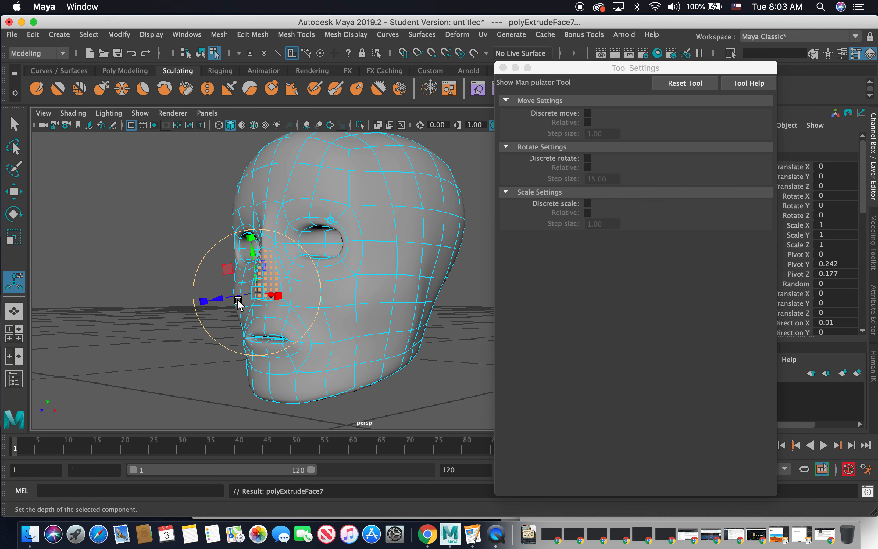
{"action": "scroll", "coordinate": [252, 278], "scroll_direction": "up", "scroll_amount": 2}
{"action": "left_click_drag", "start_coordinate": [252, 278], "coordinate": [160, 271], "text": "alt"}
{"action": "key", "text": "e"}
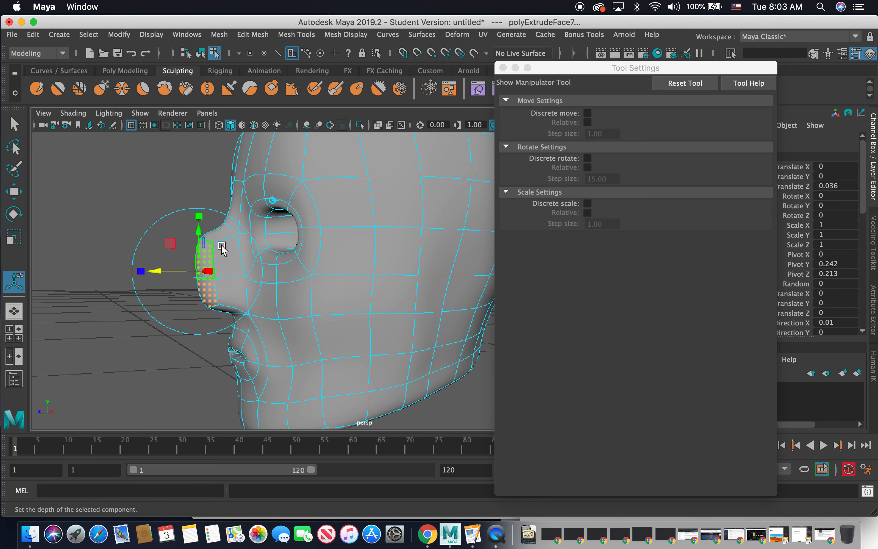
{"action": "left_click_drag", "start_coordinate": [168, 220], "coordinate": [201, 218]}
{"action": "left_click_drag", "start_coordinate": [207, 283], "coordinate": [322, 298], "text": "alt"}
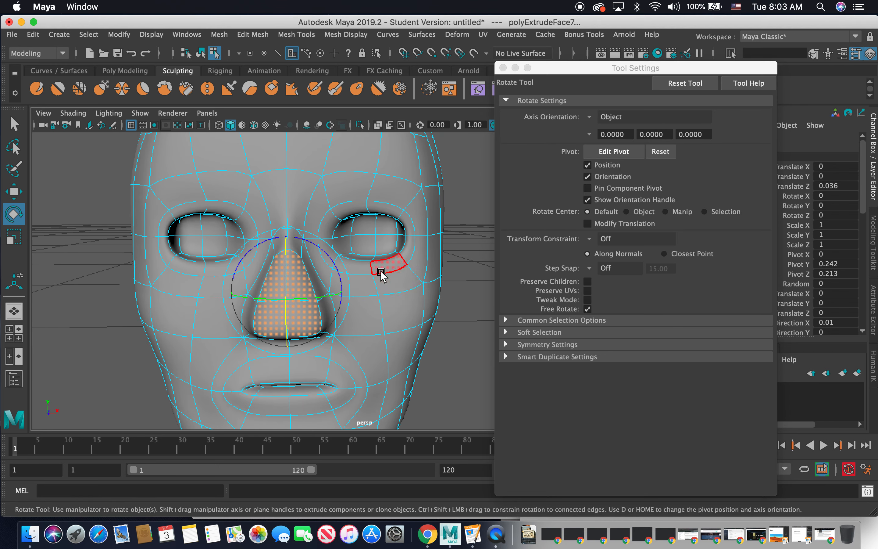
{"action": "right_click_drag", "start_coordinate": [376, 200], "coordinate": [376, 233]}
{"action": "left_click_drag", "start_coordinate": [343, 265], "coordinate": [321, 264], "text": "alt"}
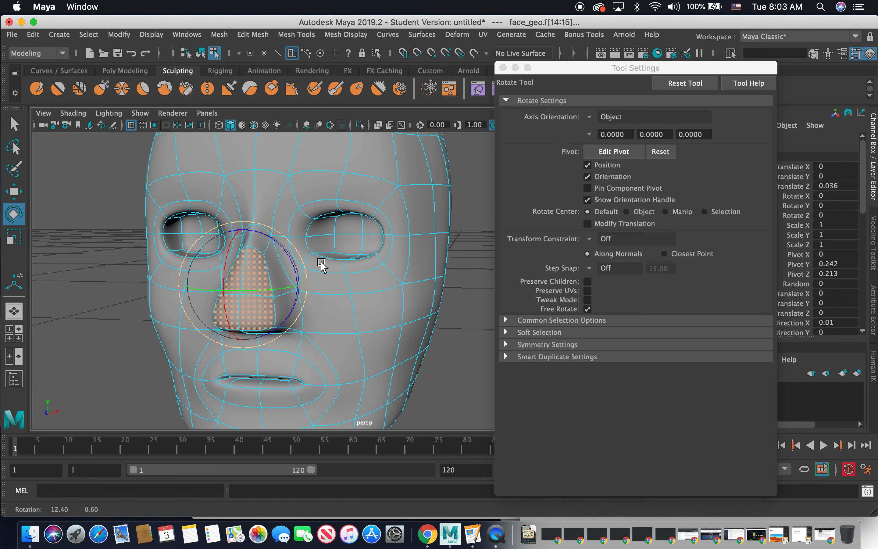
Move the lower side faces of the nose inward along X with Object X symmetry to narrow the nostril area.
{"action": "key", "text": "w"}
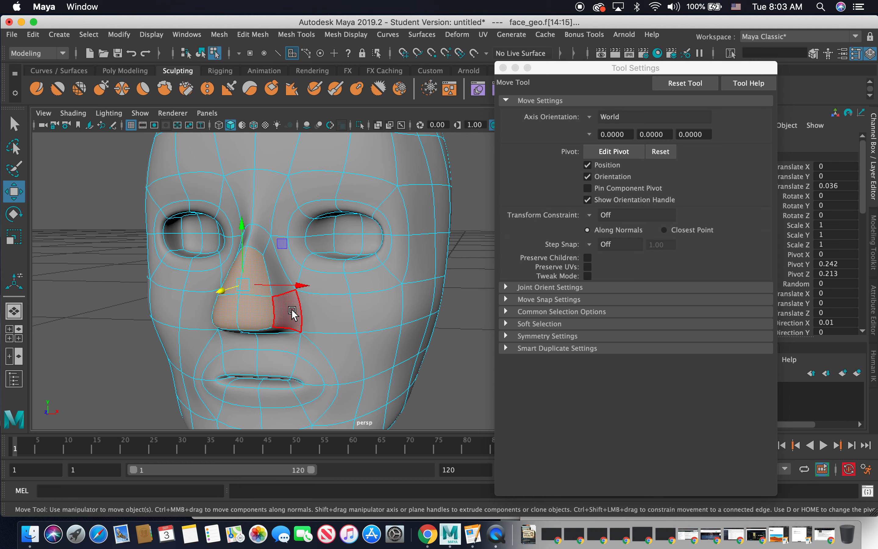
{"action": "left_click", "coordinate": [294, 305]}
{"action": "left_click_drag", "start_coordinate": [294, 305], "coordinate": [313, 320], "text": "alt"}
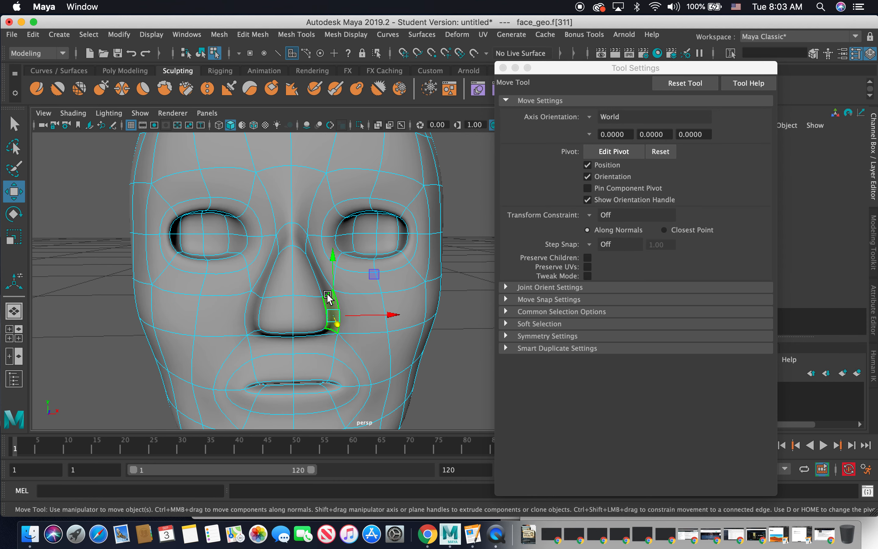
{"action": "left_click_drag", "start_coordinate": [305, 250], "coordinate": [300, 164]}
{"action": "left_click_drag", "start_coordinate": [389, 314], "coordinate": [382, 314]}
{"action": "mouse_move", "coordinate": [375, 263]}
{"action": "left_mouse_down", "text": "alt"}
{"action": "mouse_move", "coordinate": [314, 255]}
{"action": "mouse_move", "coordinate": [320, 270]}
{"action": "mouse_move", "coordinate": [372, 262]}
{"action": "mouse_move", "coordinate": [368, 274]}
{"action": "mouse_move", "coordinate": [349, 247]}
{"action": "mouse_move", "coordinate": [376, 262]}
{"action": "left_mouse_up", "text": "alt"}
{"action": "left_click_drag", "start_coordinate": [382, 307], "coordinate": [342, 304], "text": "alt"}
{"action": "scroll", "coordinate": [343, 306], "scroll_direction": "up", "scroll_amount": 5}
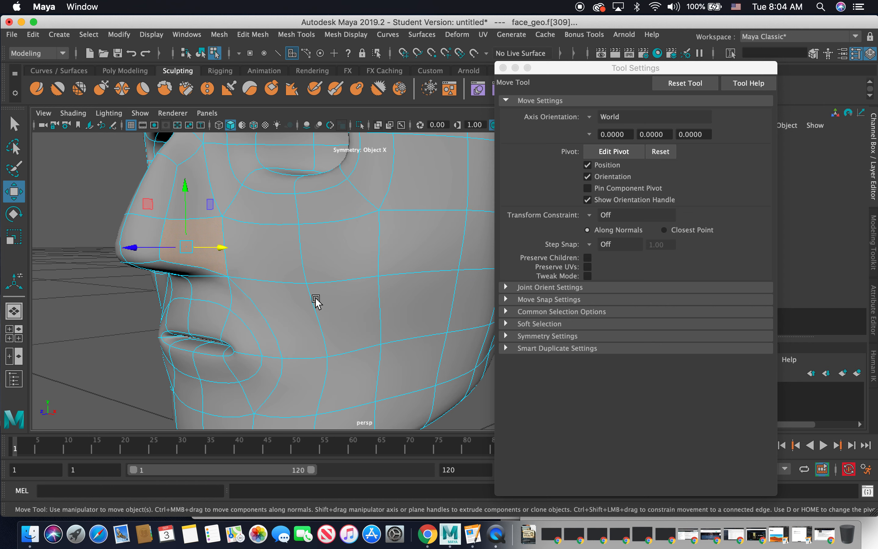
Return to the Grab sculpting tool, undo an oversized stroke at the nose bridge and reshape the bridge with brush size 0.036.
{"action": "scroll", "coordinate": [321, 289], "scroll_direction": "down", "scroll_amount": 5}
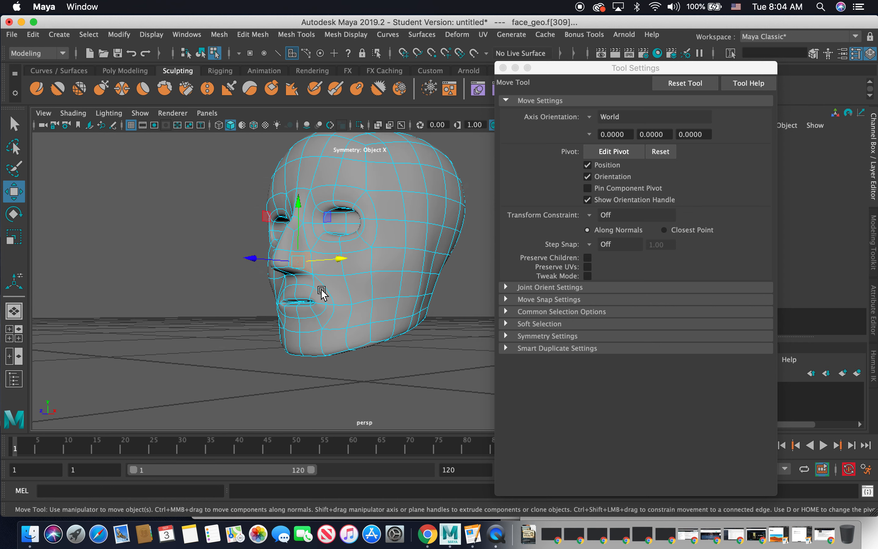
{"action": "left_click_drag", "start_coordinate": [321, 291], "coordinate": [320, 255], "text": "alt"}
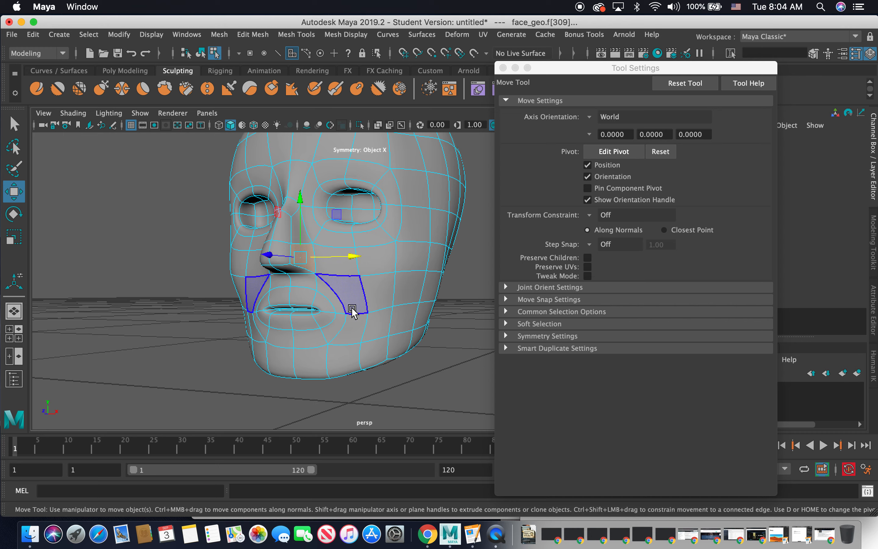
{"action": "scroll", "coordinate": [338, 276], "scroll_direction": "up", "scroll_amount": 2}
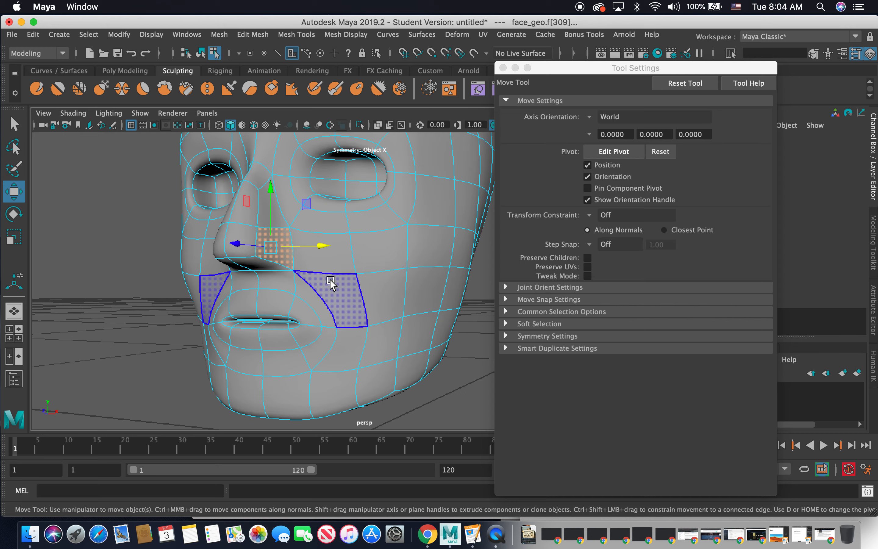
{"action": "scroll", "coordinate": [331, 283], "scroll_direction": "down", "scroll_amount": 3}
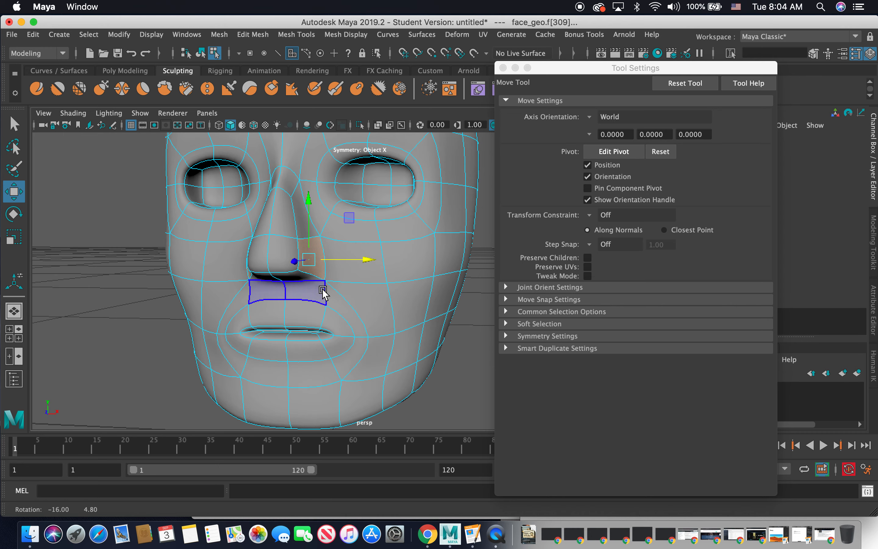
{"action": "scroll", "coordinate": [320, 279], "scroll_direction": "up", "scroll_amount": 4}
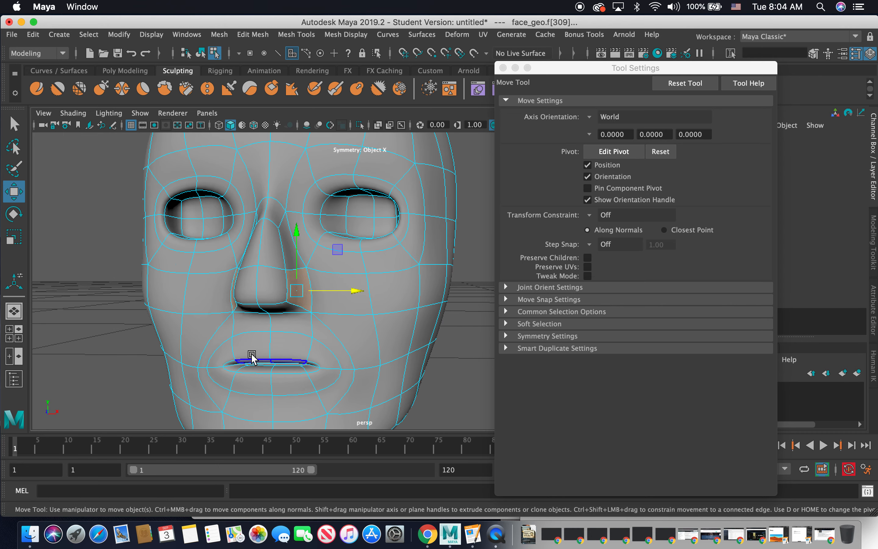
{"action": "left_click_drag", "start_coordinate": [326, 289], "coordinate": [341, 288], "text": "alt"}
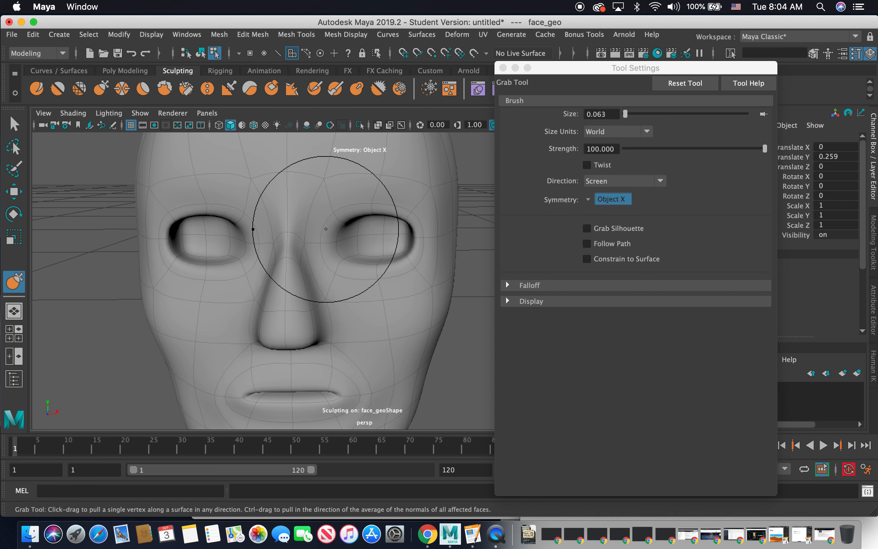
{"action": "mouse_move", "coordinate": [336, 228]}
{"action": "left_mouse_down"}
{"action": "mouse_move", "coordinate": [293, 236]}
{"action": "mouse_move", "coordinate": [319, 242]}
{"action": "left_mouse_up"}
{"action": "key", "text": "super+z"}
{"action": "key", "text": "b"}
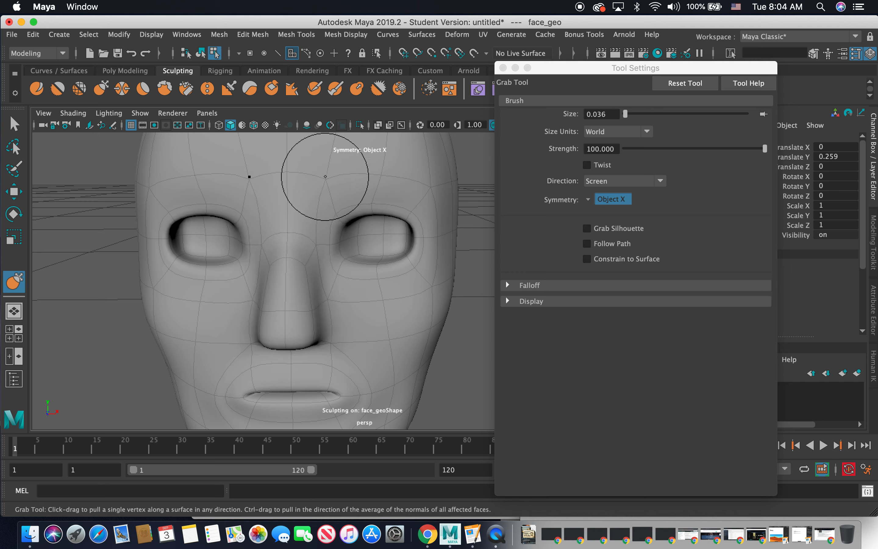
{"action": "left_click_drag", "start_coordinate": [324, 190], "coordinate": [325, 191]}
Undo the last eyelid stroke and round the outer rims of the eyes with the Grab brush at size 0.036.
{"action": "left_click_drag", "start_coordinate": [406, 225], "coordinate": [412, 214]}
{"action": "key", "text": "super+z"}
{"action": "mouse_move", "coordinate": [403, 267]}
{"action": "left_mouse_down"}
{"action": "mouse_move", "coordinate": [278, 268]}
{"action": "mouse_move", "coordinate": [274, 256]}
{"action": "mouse_move", "coordinate": [353, 300]}
{"action": "left_mouse_up"}
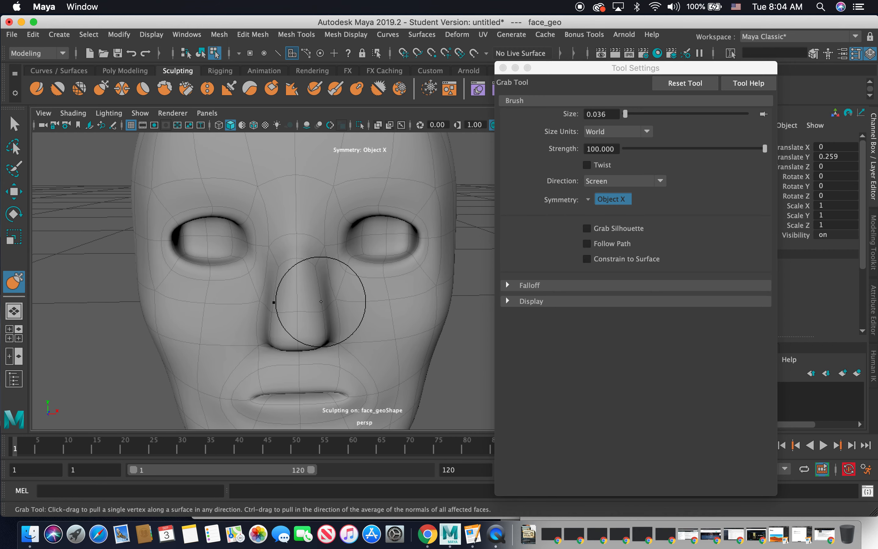
{"action": "left_click_drag", "start_coordinate": [358, 246], "coordinate": [380, 247], "text": "alt"}
{"action": "left_click_drag", "start_coordinate": [311, 268], "coordinate": [333, 272], "text": "alt"}
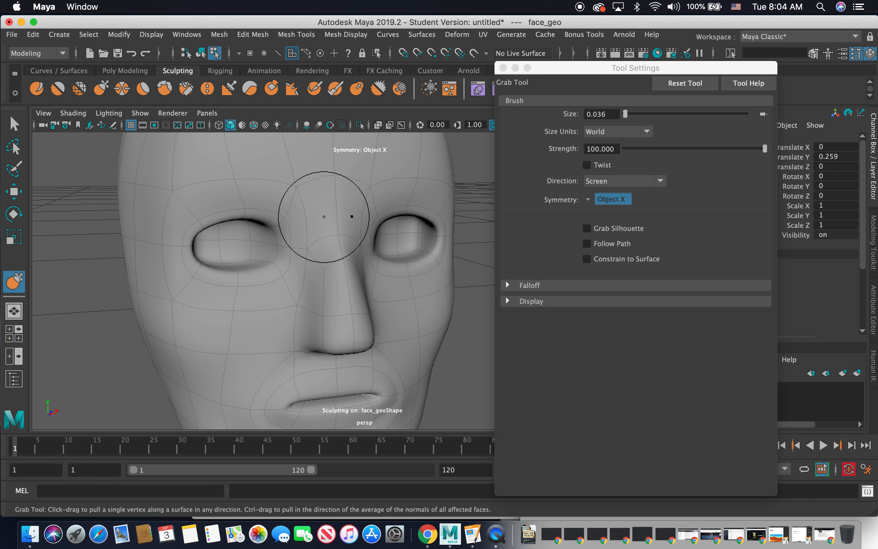
{"action": "mouse_move", "coordinate": [333, 275]}
{"action": "left_mouse_down", "text": "alt"}
{"action": "mouse_move", "coordinate": [210, 270]}
{"action": "mouse_move", "coordinate": [314, 255]}
{"action": "mouse_move", "coordinate": [337, 260]}
{"action": "left_mouse_up", "text": "alt"}
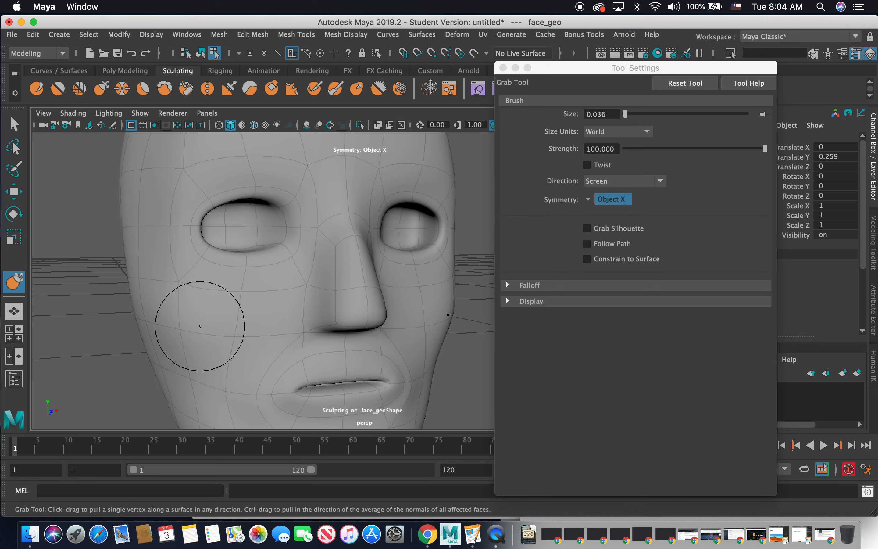
Refine the nose bridge and the area around the mouth with the Grab tool, checking the front and profile.
{"action": "left_click_drag", "start_coordinate": [423, 307], "coordinate": [267, 289], "text": "alt"}
{"action": "left_click_drag", "start_coordinate": [314, 287], "coordinate": [332, 294], "text": "alt"}
{"action": "left_click_drag", "start_coordinate": [288, 267], "coordinate": [295, 289], "text": "alt"}
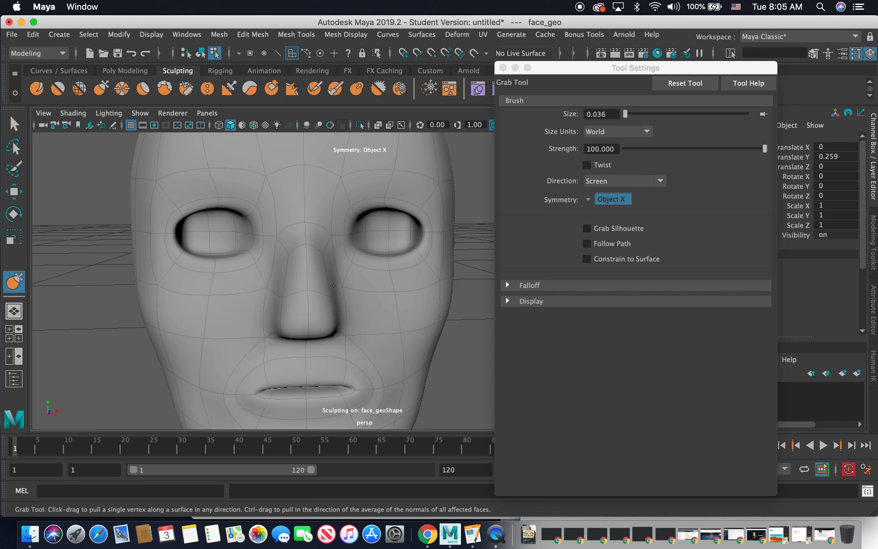
{"action": "left_click_drag", "start_coordinate": [270, 298], "coordinate": [234, 287], "text": "alt"}
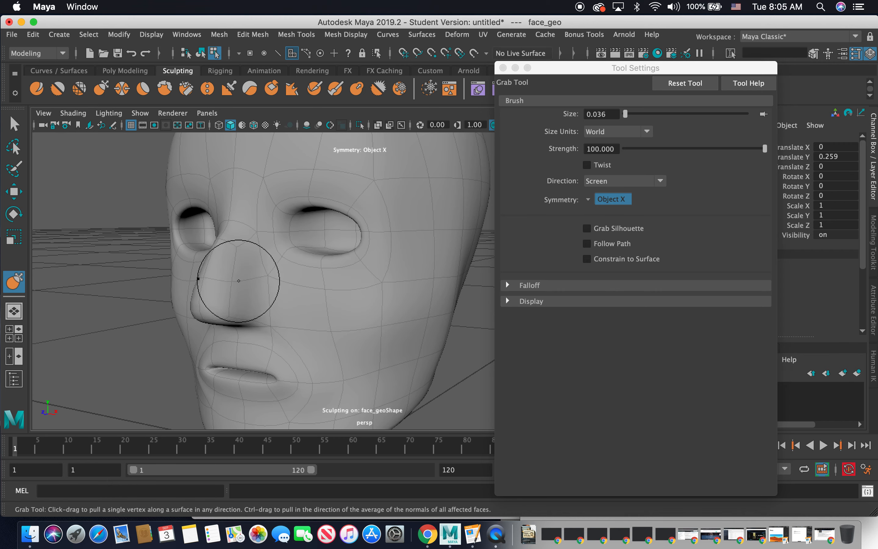
{"action": "left_click_drag", "start_coordinate": [306, 285], "coordinate": [282, 280], "text": "alt"}
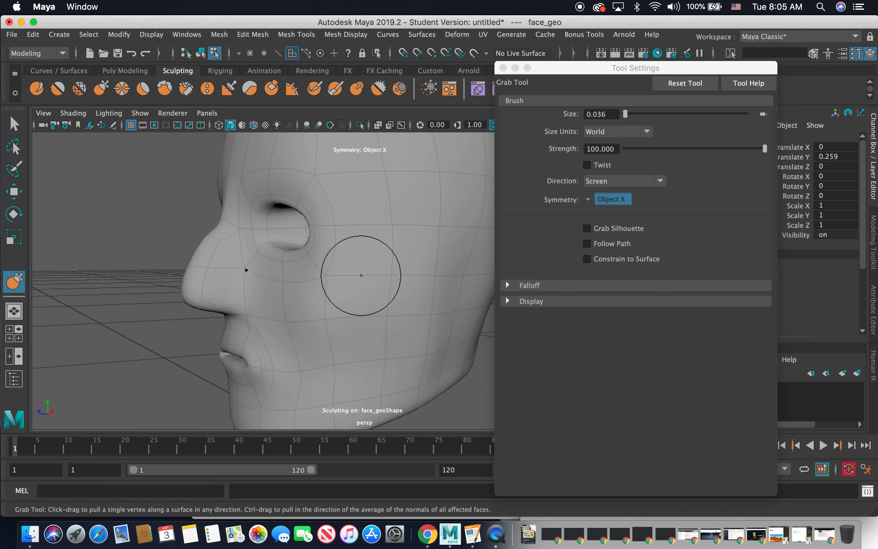
{"action": "left_click_drag", "start_coordinate": [324, 323], "coordinate": [323, 308], "text": "alt"}
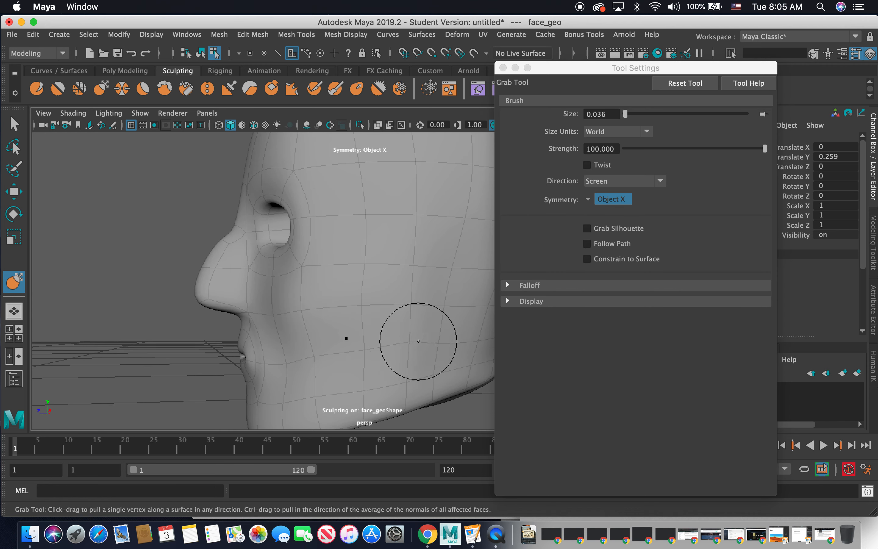
{"action": "mouse_move", "coordinate": [424, 331]}
{"action": "left_mouse_down", "text": "alt"}
{"action": "mouse_move", "coordinate": [297, 355]}
{"action": "mouse_move", "coordinate": [303, 364]}
{"action": "mouse_move", "coordinate": [280, 370]}
{"action": "mouse_move", "coordinate": [230, 372]}
{"action": "mouse_move", "coordinate": [275, 337]}
{"action": "mouse_move", "coordinate": [319, 319]}
{"action": "mouse_move", "coordinate": [339, 236]}
{"action": "mouse_move", "coordinate": [343, 280]}
{"action": "left_mouse_up", "text": "alt"}
{"action": "mouse_move", "coordinate": [363, 337]}
{"action": "left_mouse_down", "text": "alt"}
{"action": "mouse_move", "coordinate": [216, 351]}
{"action": "mouse_move", "coordinate": [235, 333]}
{"action": "left_mouse_up", "text": "alt"}
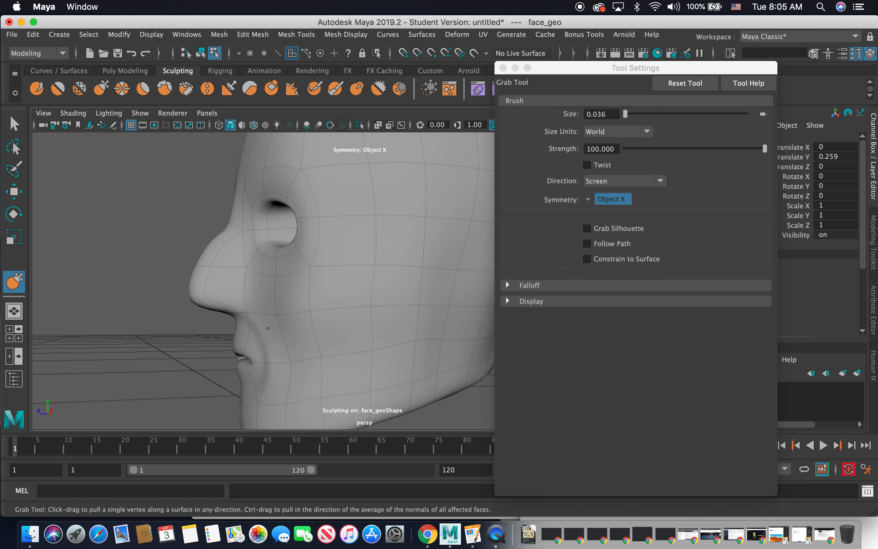
{"action": "mouse_move", "coordinate": [281, 358]}
{"action": "left_mouse_down", "text": "alt"}
{"action": "mouse_move", "coordinate": [262, 345]}
{"action": "mouse_move", "coordinate": [290, 348]}
{"action": "left_mouse_up", "text": "alt"}
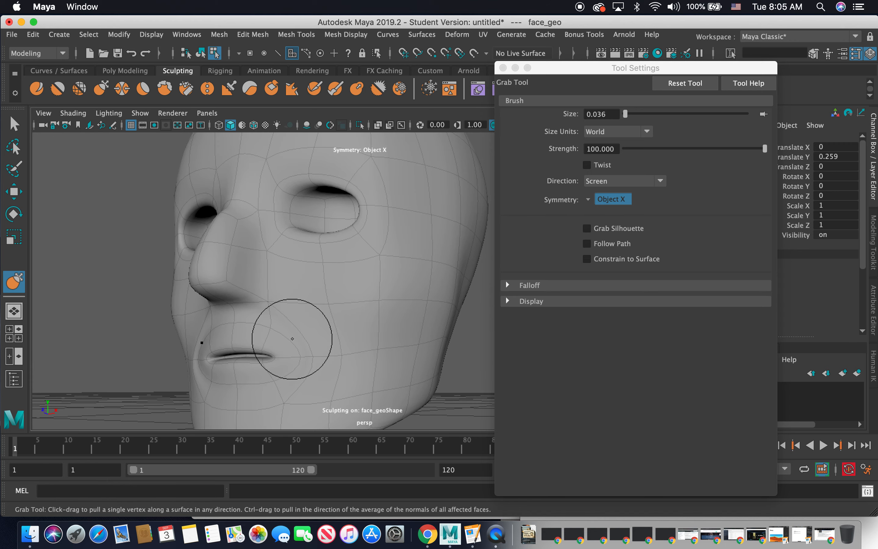
Examine the nose, mouth and chin from several angles with the Smooth sculpting tool active, and return to the Grab tool.
{"action": "left_click", "coordinate": [58, 89]}
{"action": "mouse_move", "coordinate": [187, 341]}
{"action": "left_mouse_down", "text": "alt"}
{"action": "mouse_move", "coordinate": [278, 334]}
{"action": "mouse_move", "coordinate": [251, 344]}
{"action": "mouse_move", "coordinate": [399, 342]}
{"action": "left_mouse_up", "text": "alt"}
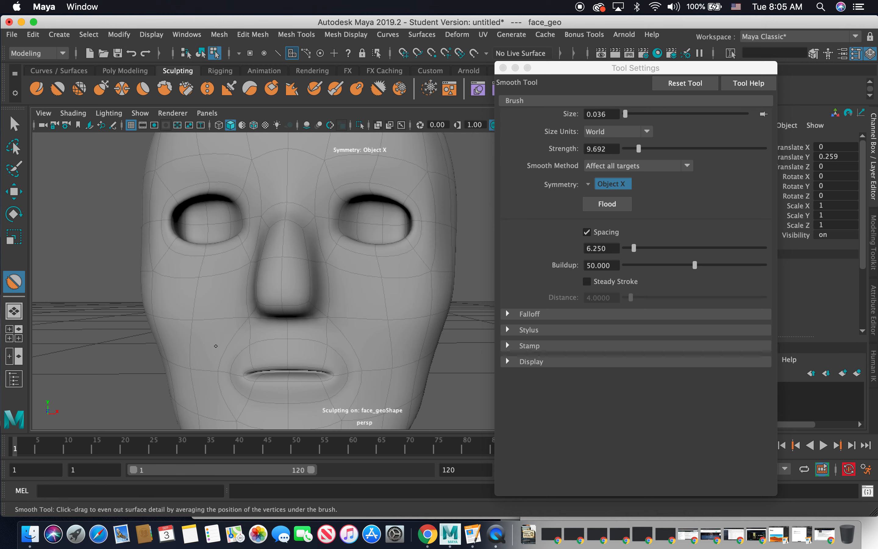
{"action": "left_click_drag", "start_coordinate": [239, 336], "coordinate": [232, 255], "text": "alt"}
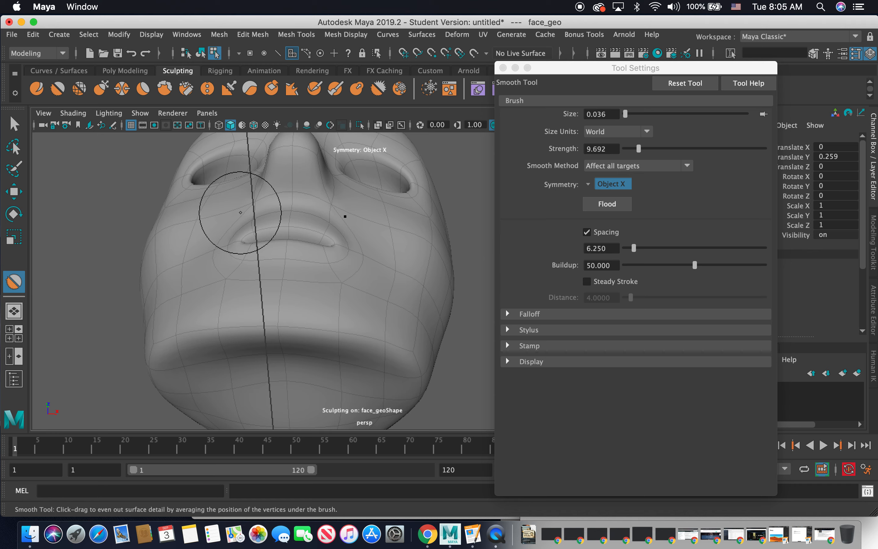
{"action": "mouse_move", "coordinate": [376, 221]}
{"action": "left_mouse_down", "text": "alt"}
{"action": "mouse_move", "coordinate": [286, 266]}
{"action": "mouse_move", "coordinate": [269, 319]}
{"action": "mouse_move", "coordinate": [240, 320]}
{"action": "mouse_move", "coordinate": [254, 326]}
{"action": "left_mouse_up", "text": "alt"}
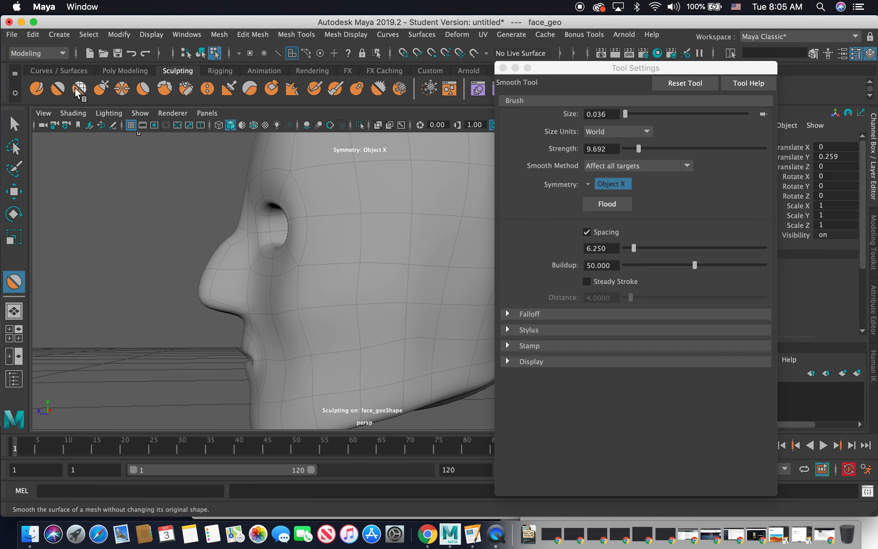
{"action": "left_click", "coordinate": [102, 90]}
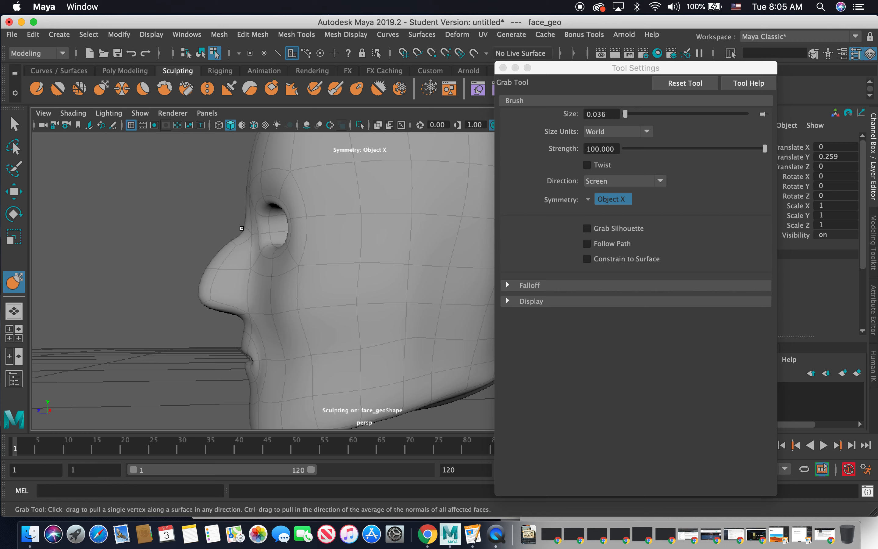
{"action": "left_click_drag", "start_coordinate": [242, 228], "coordinate": [327, 204], "text": "alt"}
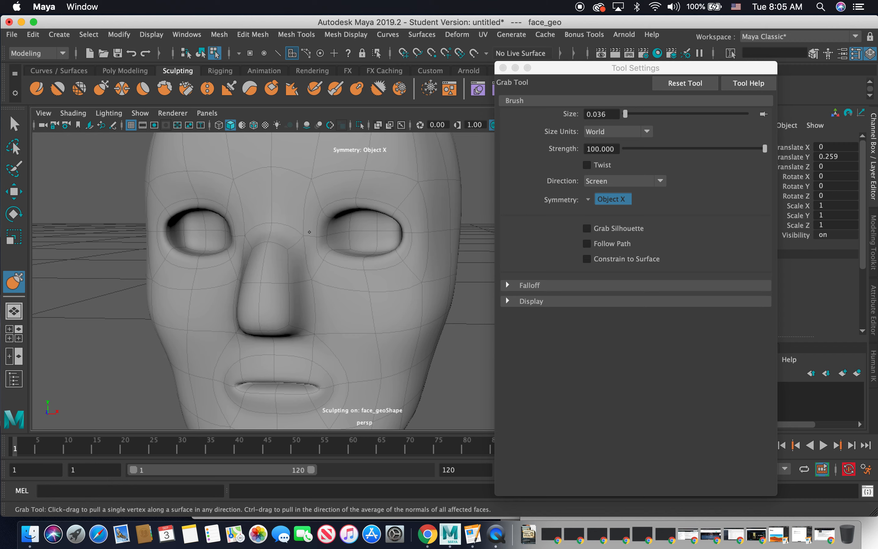
Enlarge the Grab brush to 0.053 and reshape the lips and the underside and tip of the nose in profile.
{"action": "mouse_move", "coordinate": [302, 228]}
{"action": "left_mouse_down", "text": "alt"}
{"action": "mouse_move", "coordinate": [331, 238]}
{"action": "mouse_move", "coordinate": [336, 230]}
{"action": "mouse_move", "coordinate": [354, 250]}
{"action": "mouse_move", "coordinate": [256, 251]}
{"action": "mouse_move", "coordinate": [280, 247]}
{"action": "mouse_move", "coordinate": [259, 166]}
{"action": "left_mouse_up", "text": "alt"}
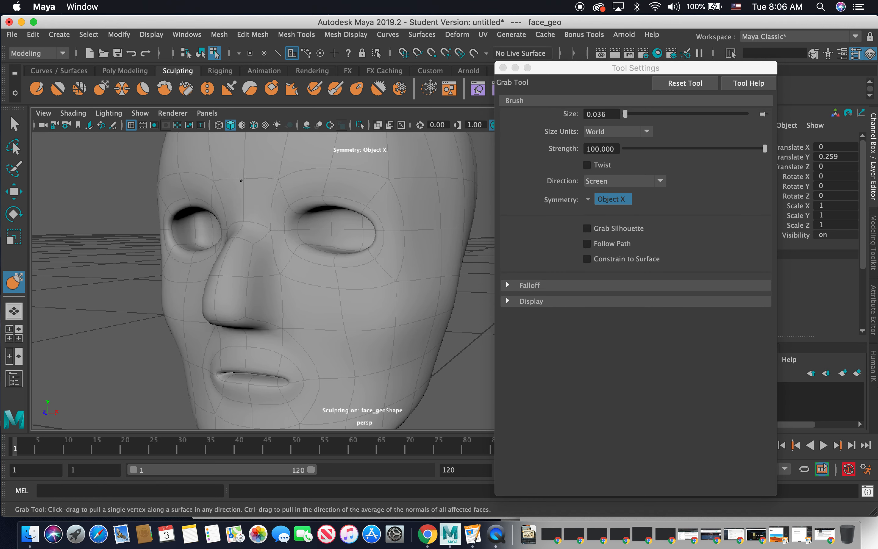
{"action": "mouse_move", "coordinate": [217, 198]}
{"action": "left_mouse_down", "text": "alt"}
{"action": "mouse_move", "coordinate": [188, 202]}
{"action": "mouse_move", "coordinate": [195, 207]}
{"action": "left_mouse_up", "text": "alt"}
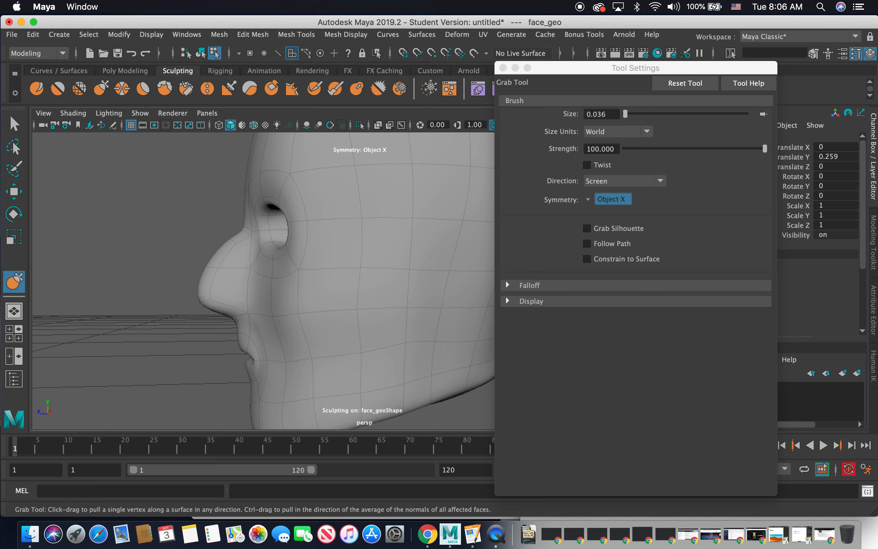
{"action": "key", "text": "b"}
{"action": "mouse_move", "coordinate": [272, 293]}
{"action": "left_mouse_down"}
{"action": "mouse_move", "coordinate": [290, 293]}
{"action": "mouse_move", "coordinate": [253, 316]}
{"action": "left_mouse_up"}
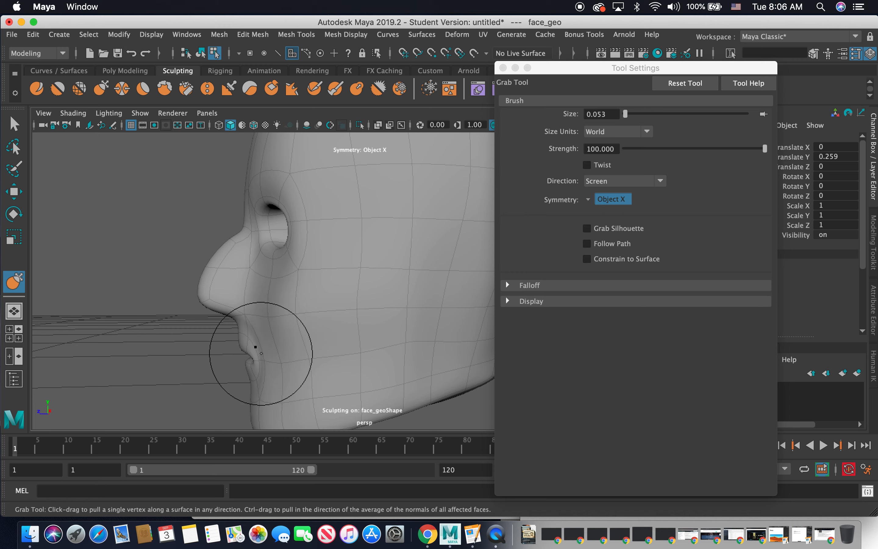
{"action": "left_click_drag", "start_coordinate": [238, 349], "coordinate": [247, 368]}
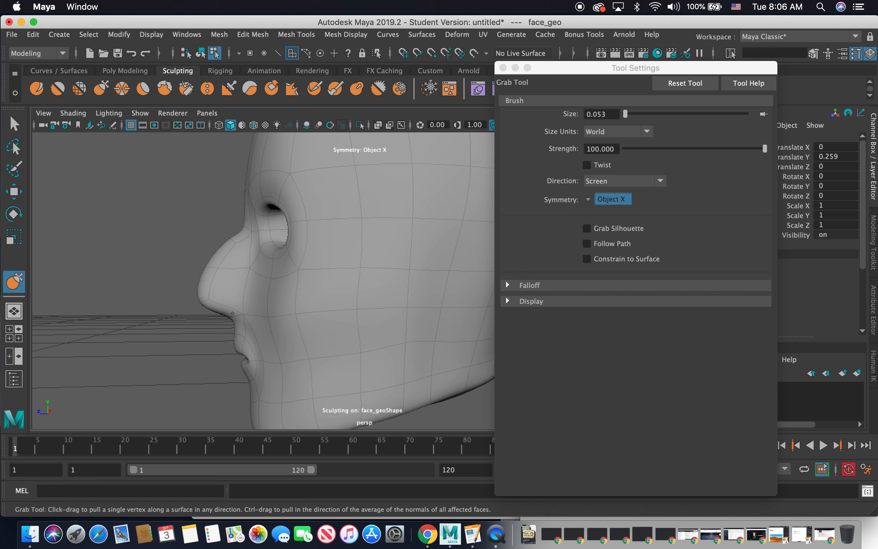
{"action": "left_click_drag", "start_coordinate": [229, 309], "coordinate": [197, 300]}
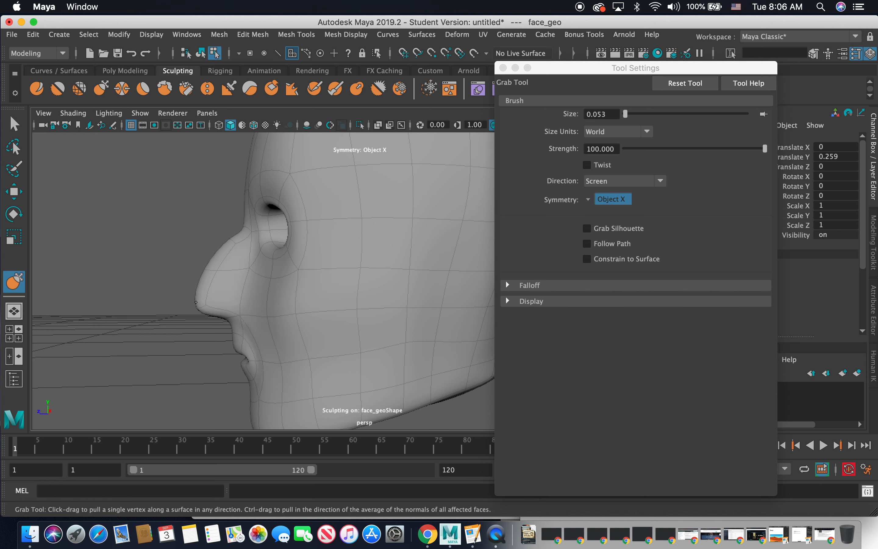
{"action": "middle_click_drag", "start_coordinate": [282, 280], "coordinate": [257, 224], "text": "alt"}
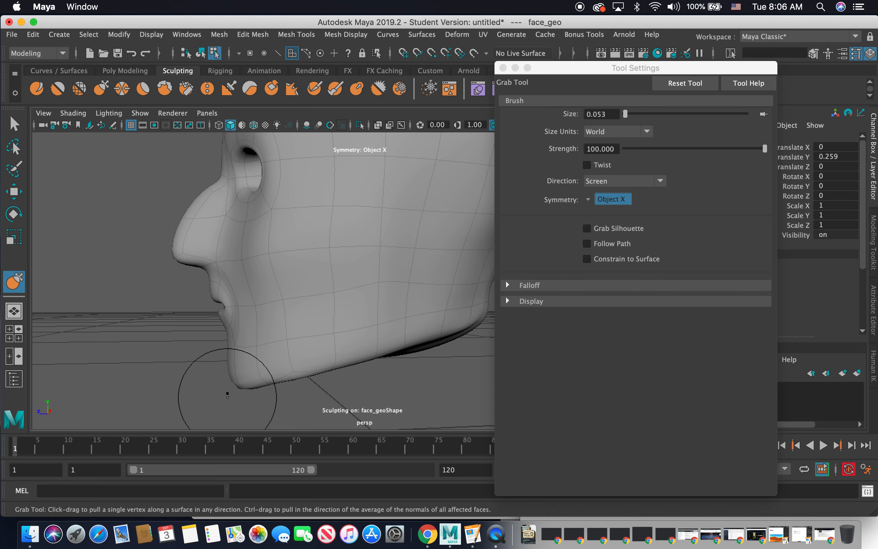
Examine the nose, mouth, jaw and whole head from front, three-quarter and profile views.
{"action": "left_click_drag", "start_coordinate": [225, 373], "coordinate": [274, 343], "text": "alt"}
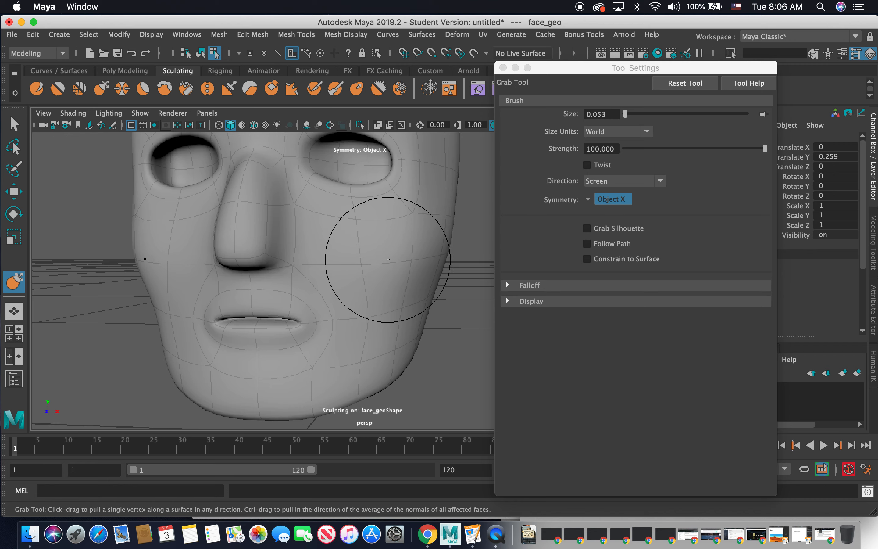
{"action": "left_click_drag", "start_coordinate": [387, 257], "coordinate": [335, 257], "text": "alt"}
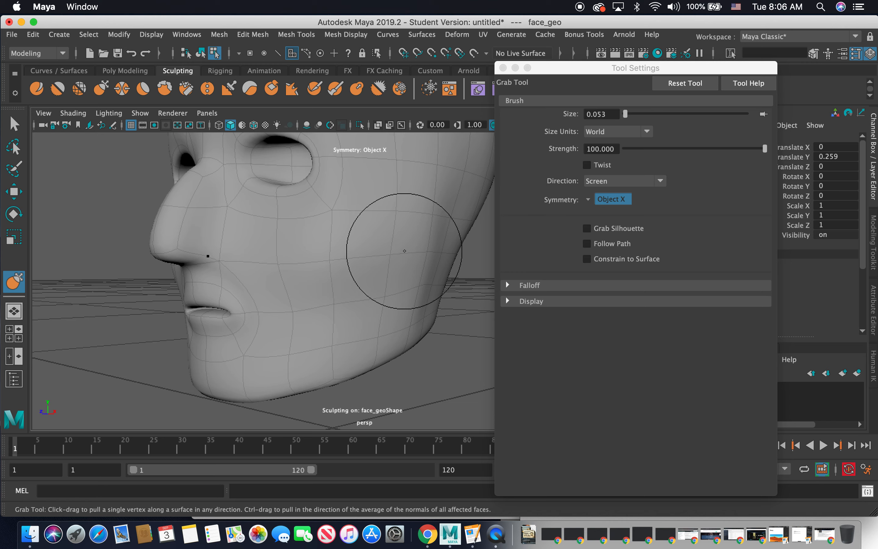
{"action": "mouse_move", "coordinate": [406, 255]}
{"action": "middle_mouse_down", "text": "alt"}
{"action": "mouse_move", "coordinate": [299, 294]}
{"action": "mouse_move", "coordinate": [304, 305]}
{"action": "middle_mouse_up", "text": "alt"}
{"action": "scroll", "coordinate": [303, 305], "scroll_direction": "down", "scroll_amount": 3}
{"action": "mouse_move", "coordinate": [303, 305]}
{"action": "left_mouse_down", "text": "alt"}
{"action": "mouse_move", "coordinate": [327, 306]}
{"action": "mouse_move", "coordinate": [296, 304]}
{"action": "left_mouse_up", "text": "alt"}
{"action": "left_click_drag", "start_coordinate": [331, 241], "coordinate": [293, 242], "text": "alt"}
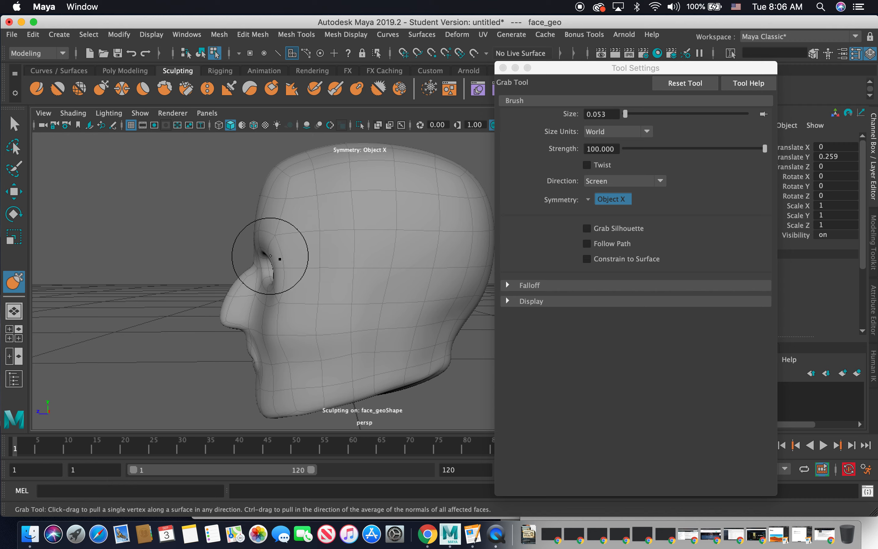
{"action": "left_click_drag", "start_coordinate": [271, 255], "coordinate": [337, 260], "text": "alt"}
{"action": "scroll", "coordinate": [337, 260], "scroll_direction": "up", "scroll_amount": 3}
{"action": "left_click_drag", "start_coordinate": [305, 229], "coordinate": [319, 229], "text": "alt"}
{"action": "left_click_drag", "start_coordinate": [283, 275], "coordinate": [196, 275], "text": "alt"}
{"action": "mouse_move", "coordinate": [251, 261]}
{"action": "left_mouse_down"}
{"action": "mouse_move", "coordinate": [237, 272]}
{"action": "mouse_move", "coordinate": [313, 274]}
{"action": "left_mouse_up"}
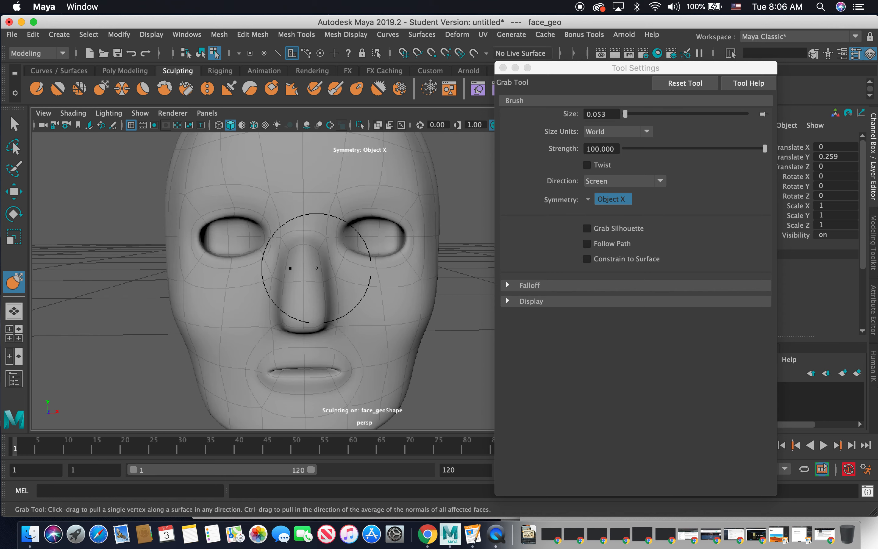
{"action": "scroll", "coordinate": [309, 262], "scroll_direction": "down", "scroll_amount": 3}
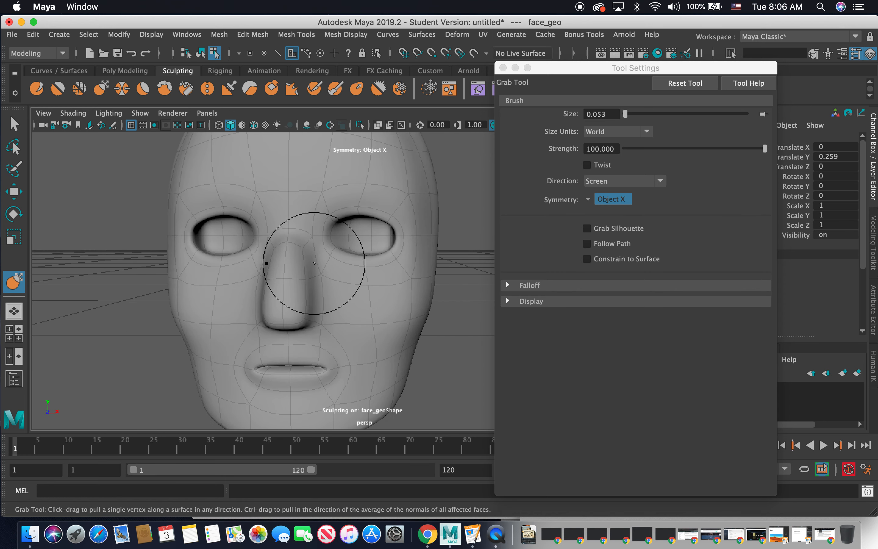
{"action": "key", "text": "1"}
{"action": "key", "text": "3"}
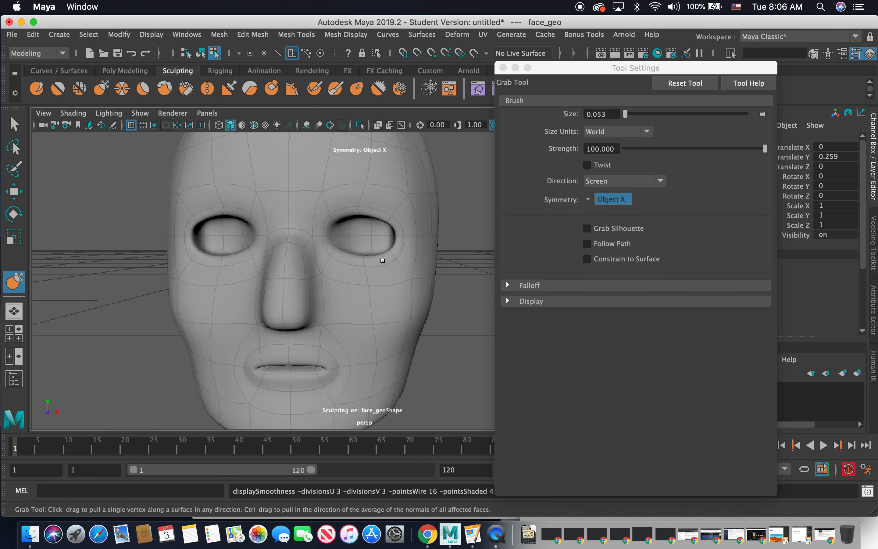
{"action": "left_click", "coordinate": [13, 124]}
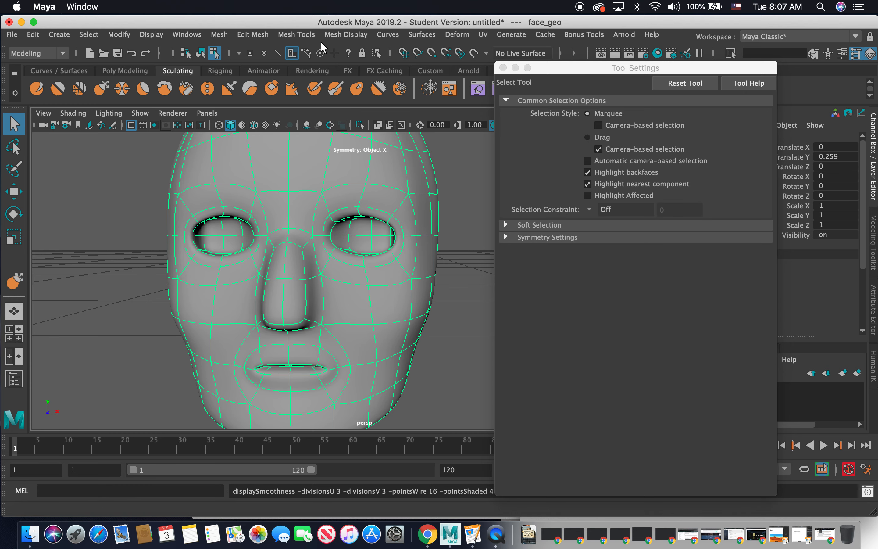
{"action": "key", "text": "space"}
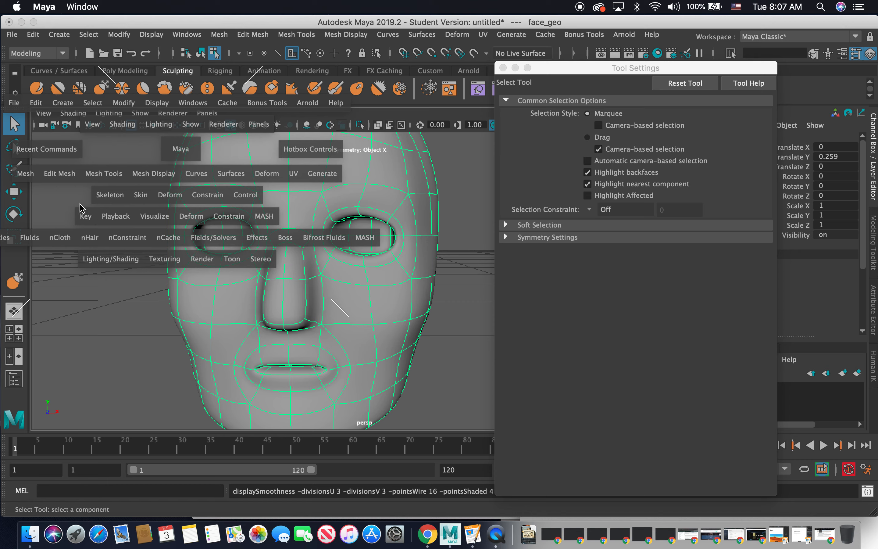
{"action": "left_click", "coordinate": [57, 149]}
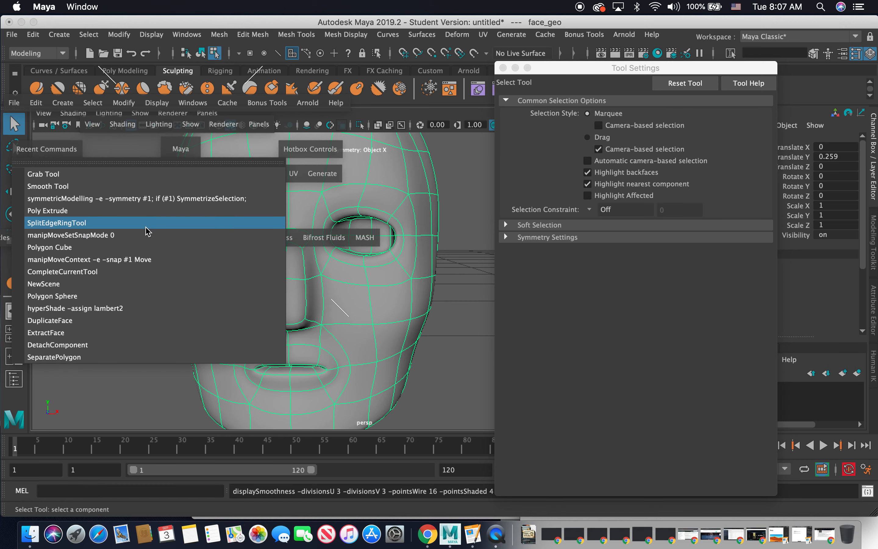
{"action": "left_click", "coordinate": [164, 222]}
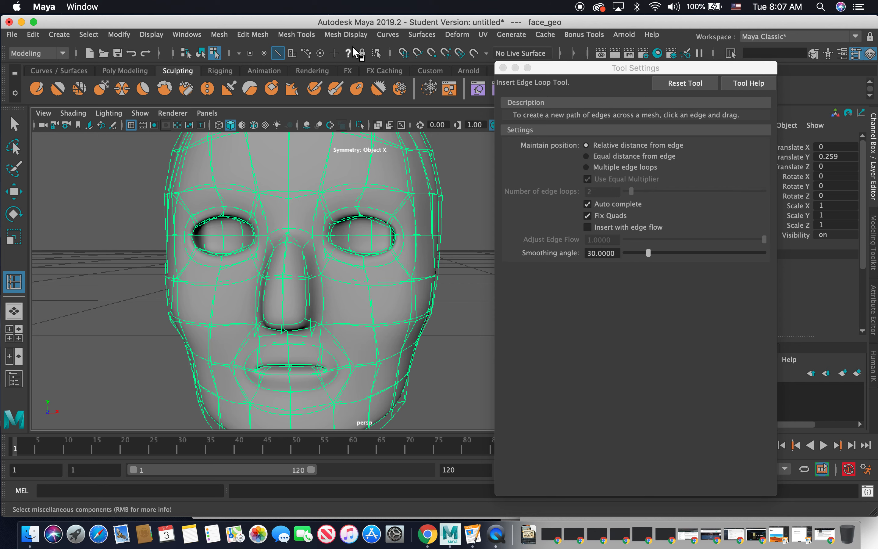
{"action": "key", "text": "z"}
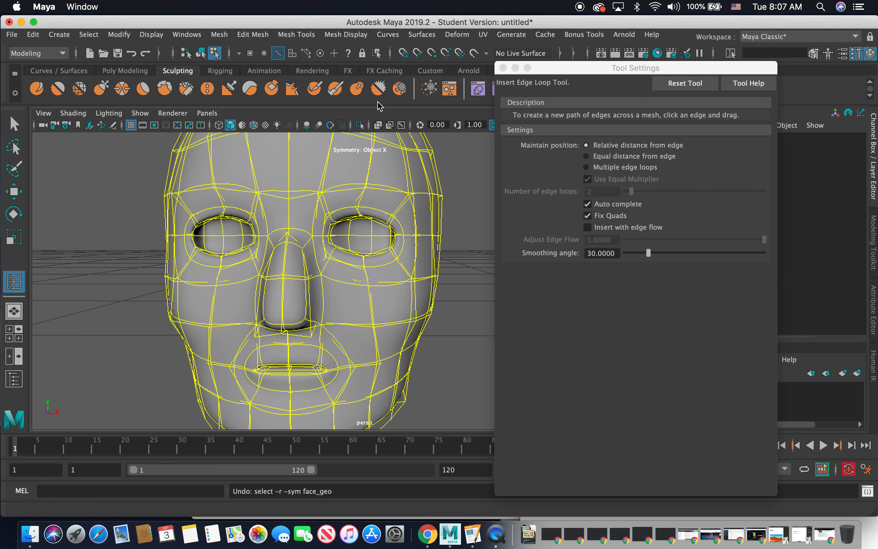
{"action": "mouse_move", "coordinate": [358, 245]}
{"action": "right_mouse_down"}
{"action": "mouse_move", "coordinate": [365, 192]}
{"action": "mouse_move", "coordinate": [361, 233]}
{"action": "right_mouse_up"}
{"action": "left_click", "coordinate": [13, 129]}
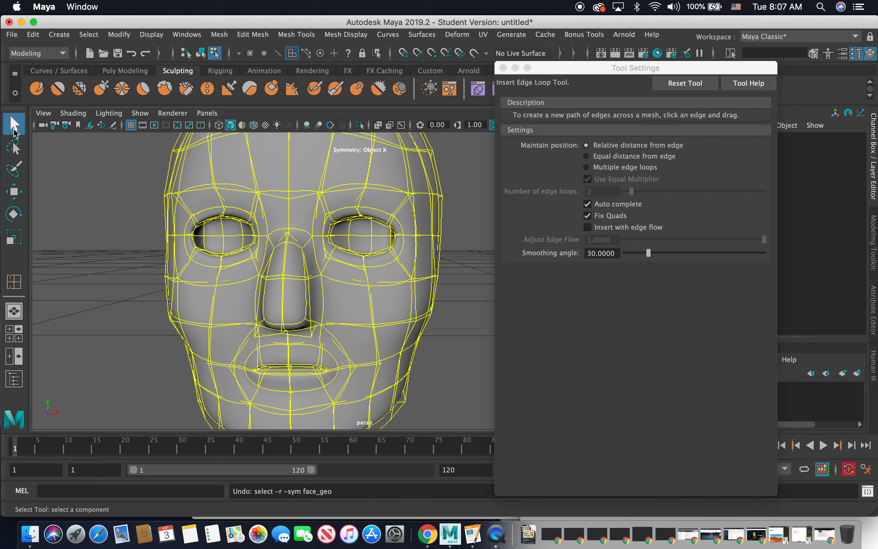
Insert a horizontal edge loop across the cheeks and the lower part of the nose, and switch to the Move tool.
{"action": "left_click", "coordinate": [286, 34]}
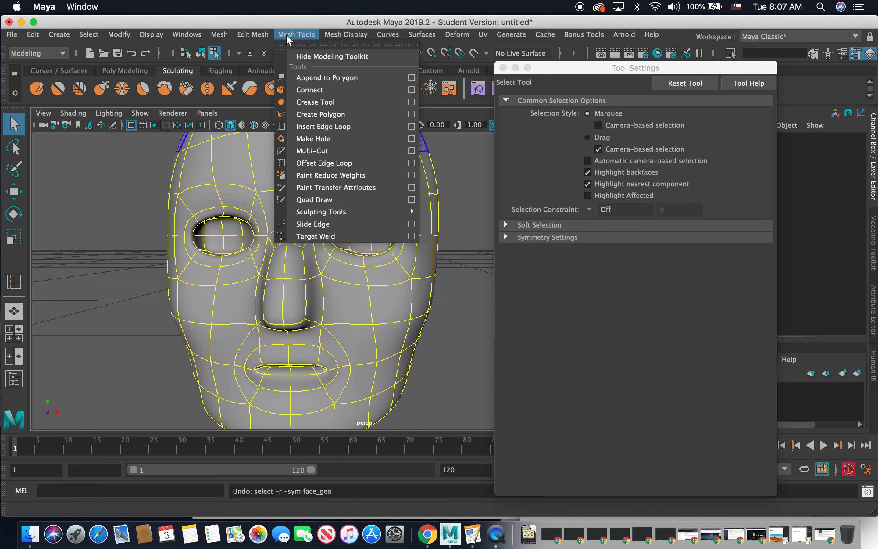
{"action": "mouse_move", "coordinate": [266, 36]}
{"action": "mouse_move", "coordinate": [306, 34]}
{"action": "left_click", "coordinate": [323, 127]}
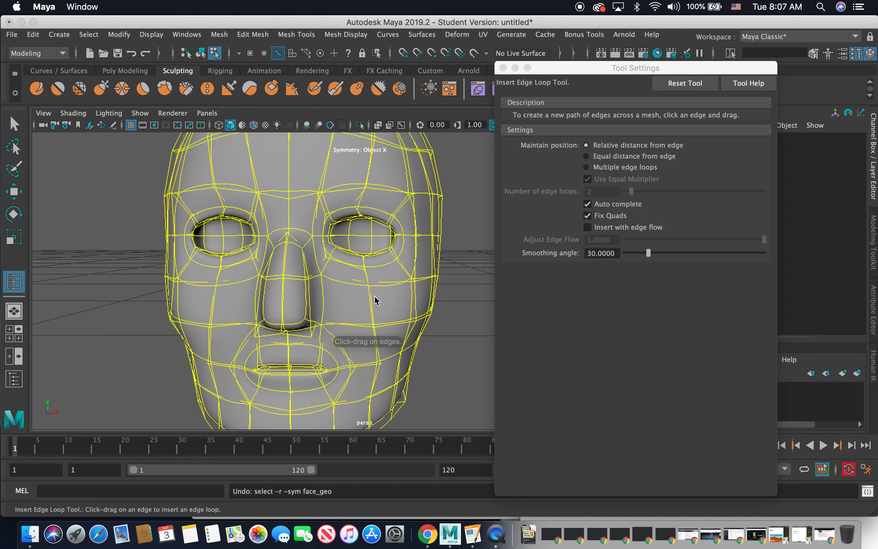
{"action": "left_click", "coordinate": [369, 303]}
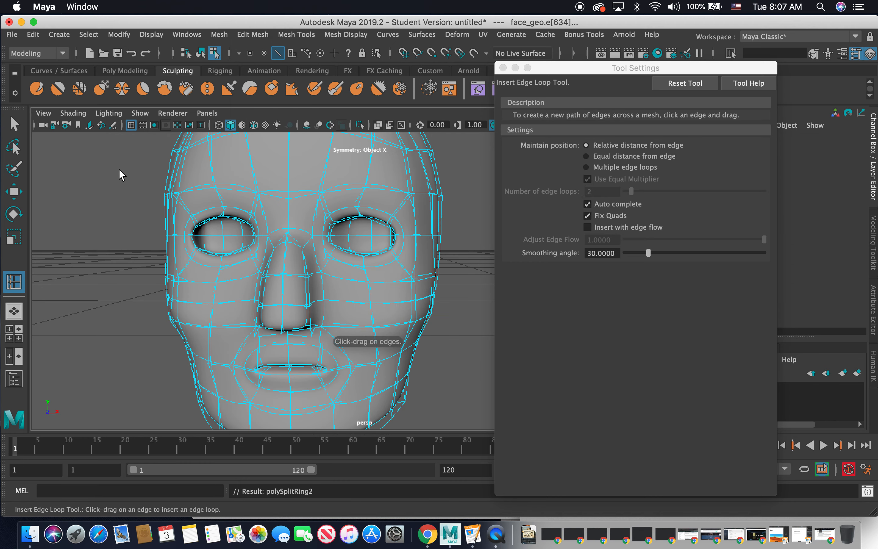
{"action": "key", "text": "w"}
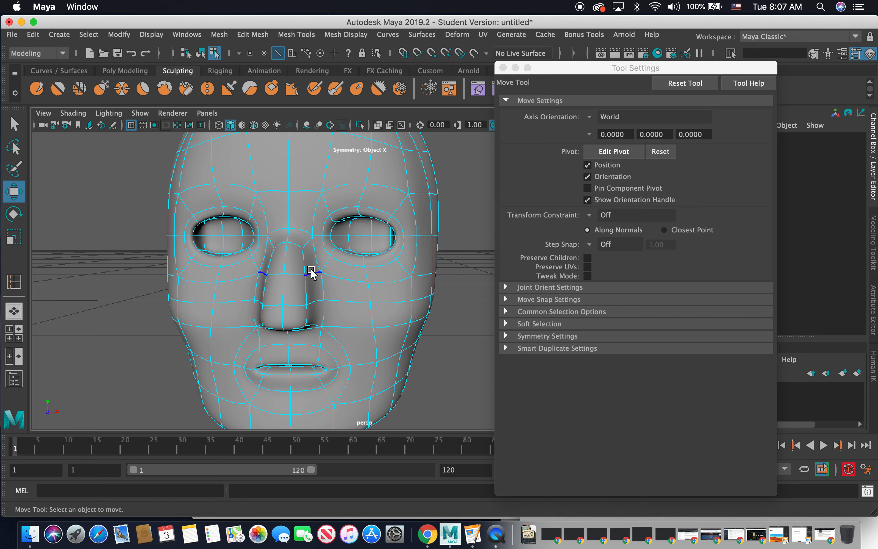
Try to extrude the lower side faces of the nose on both sides.
{"action": "left_click_drag", "start_coordinate": [334, 295], "coordinate": [316, 306], "text": "alt"}
{"action": "right_click_drag", "start_coordinate": [315, 198], "coordinate": [316, 232]}
{"action": "left_click", "coordinate": [296, 310]}
{"action": "left_click_drag", "start_coordinate": [298, 309], "coordinate": [335, 241], "text": "alt"}
{"action": "left_click_drag", "start_coordinate": [375, 278], "coordinate": [373, 287], "text": "alt"}
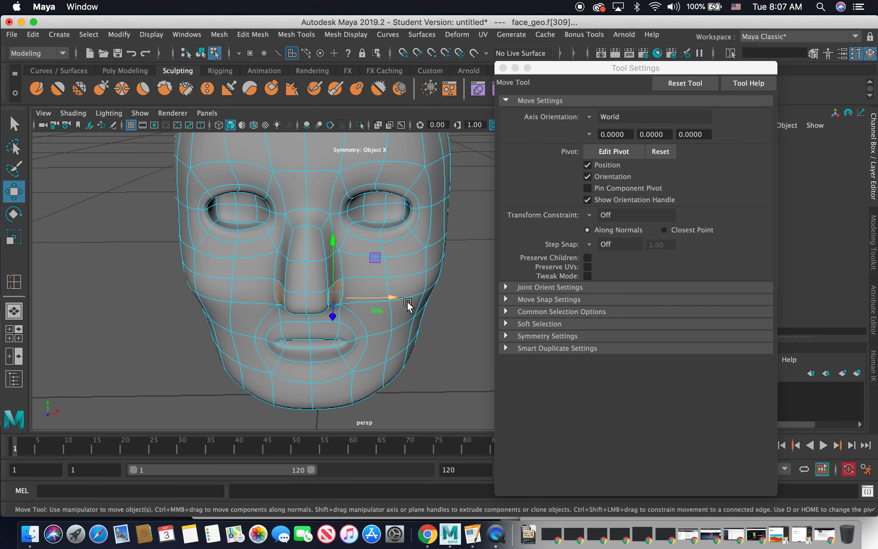
{"action": "key", "text": "ctrl+e"}
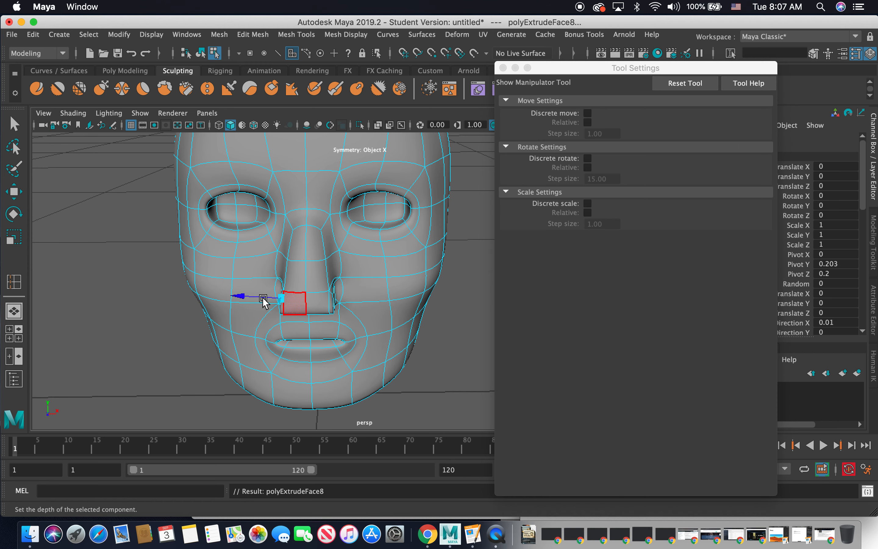
{"action": "key", "text": "ctrl+z"}
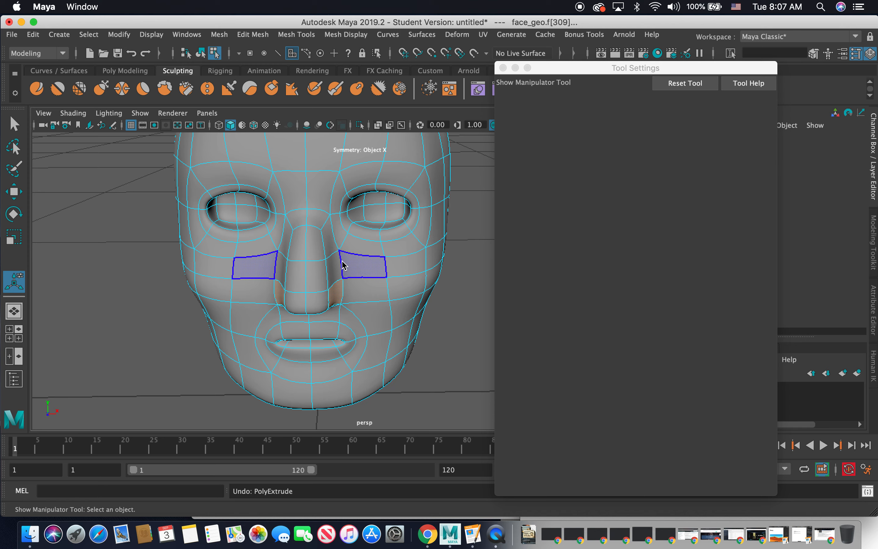
{"action": "key", "text": "q"}
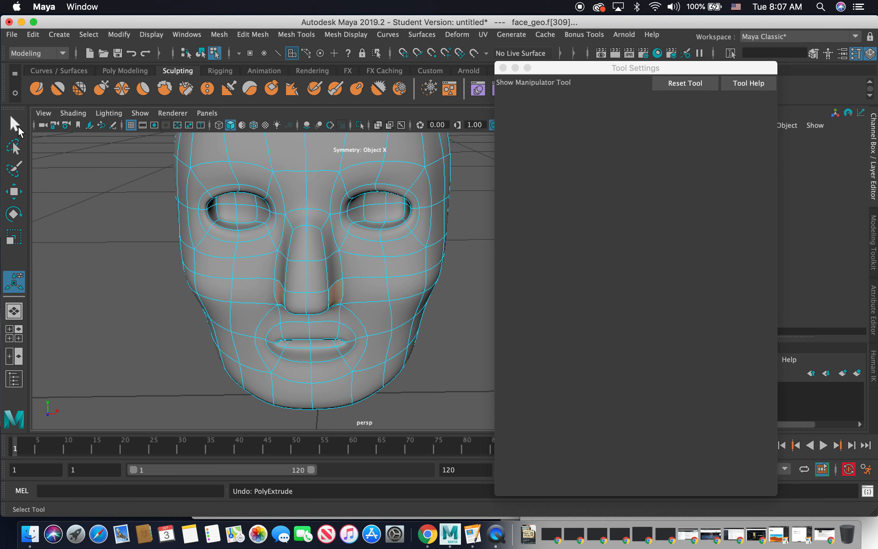
{"action": "left_click", "coordinate": [367, 277]}
{"action": "left_click", "coordinate": [402, 275]}
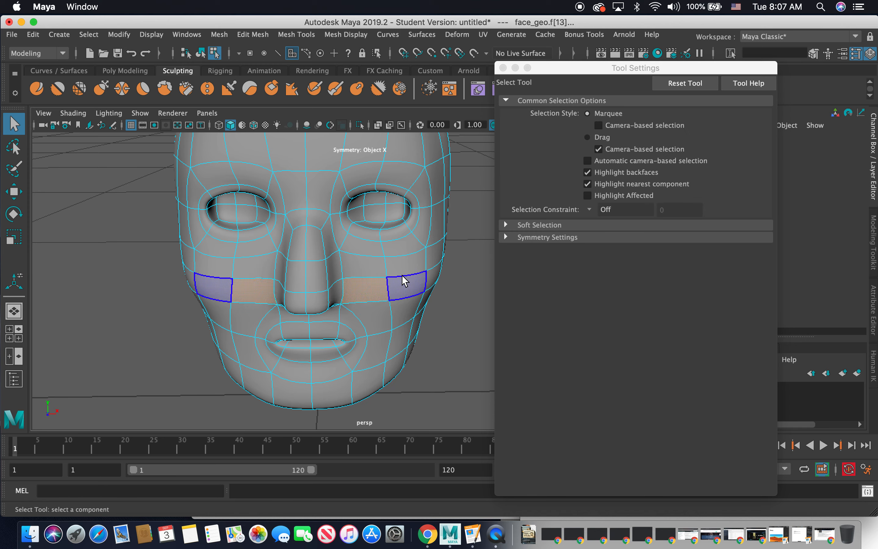
{"action": "left_click", "coordinate": [359, 266]}
{"action": "left_click", "coordinate": [360, 265]}
{"action": "left_click_drag", "start_coordinate": [359, 281], "coordinate": [357, 266], "text": "alt"}
{"action": "right_click", "coordinate": [385, 260]}
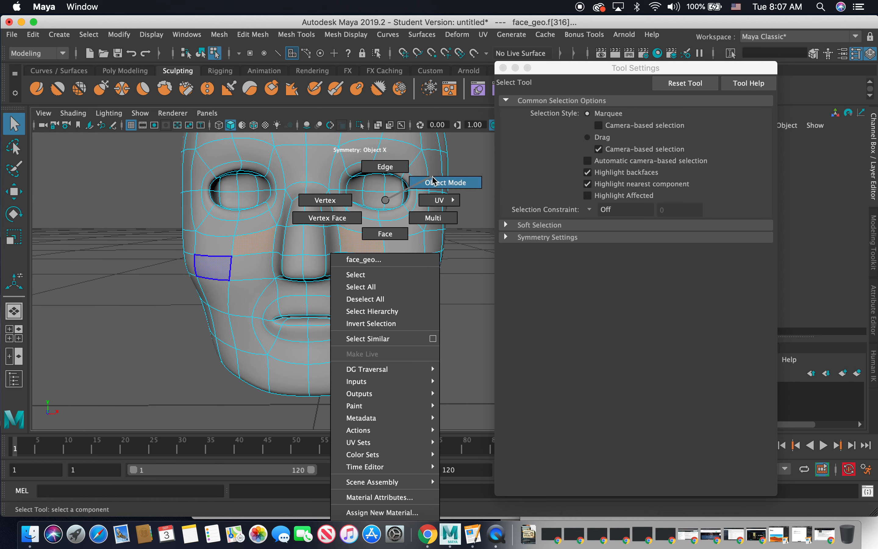
{"action": "left_click", "coordinate": [441, 182]}
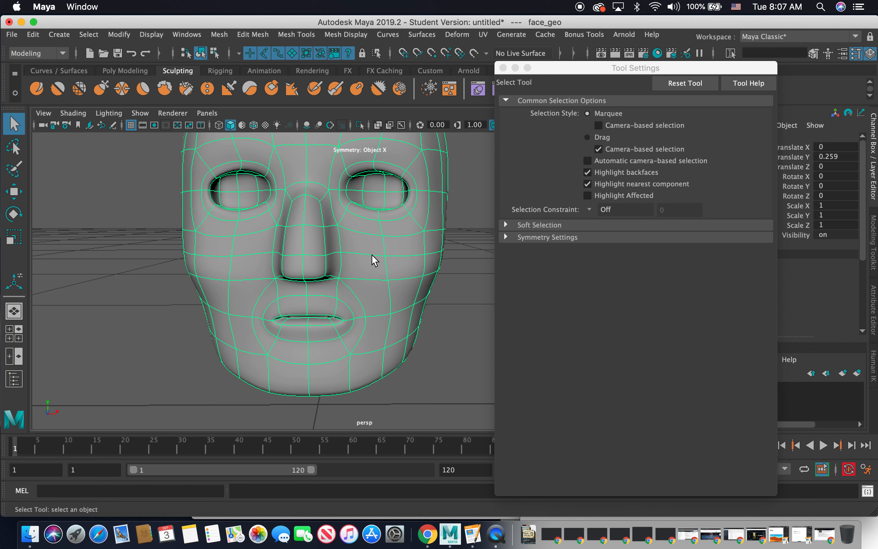
{"action": "left_click", "coordinate": [475, 183]}
{"action": "left_click_drag", "start_coordinate": [390, 237], "coordinate": [391, 172]}
{"action": "left_click", "coordinate": [341, 273]}
Extrude the lower side faces of the nose outward by 0.011 in local Z to form the nostril wings.
{"action": "left_click_drag", "start_coordinate": [340, 274], "coordinate": [326, 282], "text": "alt"}
{"action": "right_click_drag", "start_coordinate": [308, 283], "coordinate": [307, 236]}
{"action": "left_click", "coordinate": [308, 289]}
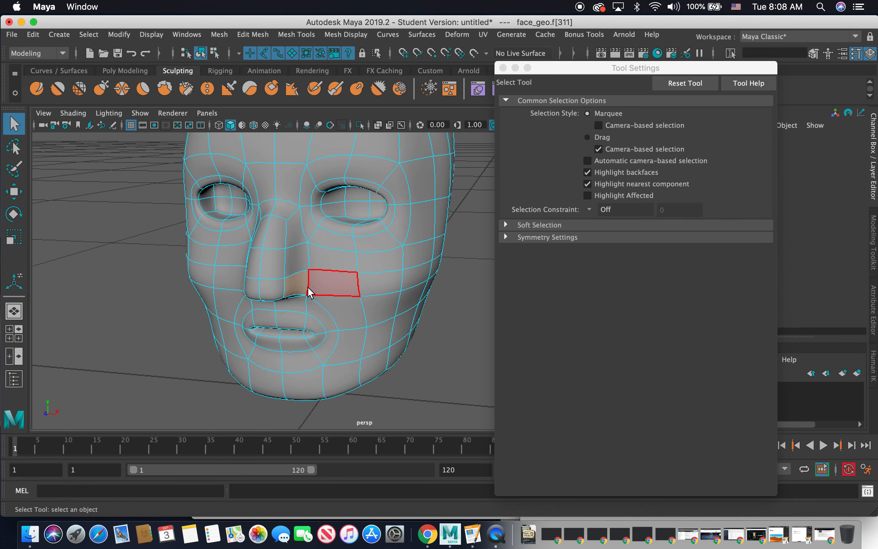
{"action": "mouse_move", "coordinate": [308, 290]}
{"action": "left_mouse_down", "text": "alt"}
{"action": "mouse_move", "coordinate": [362, 294]}
{"action": "mouse_move", "coordinate": [323, 291]}
{"action": "left_mouse_up", "text": "alt"}
{"action": "left_click", "coordinate": [365, 294]}
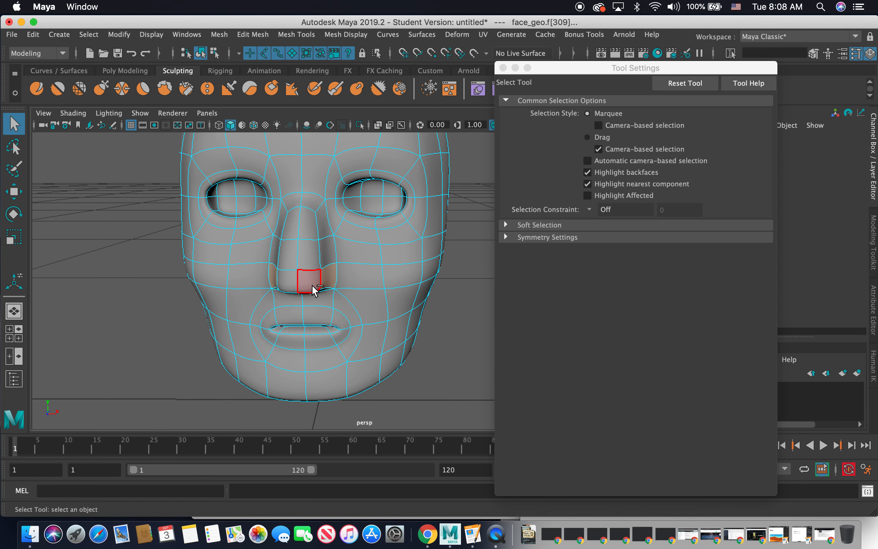
{"action": "key", "text": "ctrl+e"}
{"action": "left_click_drag", "start_coordinate": [240, 278], "coordinate": [229, 277]}
{"action": "left_click_drag", "start_coordinate": [323, 298], "coordinate": [294, 329], "text": "alt"}
{"action": "left_click_drag", "start_coordinate": [365, 282], "coordinate": [368, 330], "text": "alt"}
{"action": "left_click", "coordinate": [374, 202]}
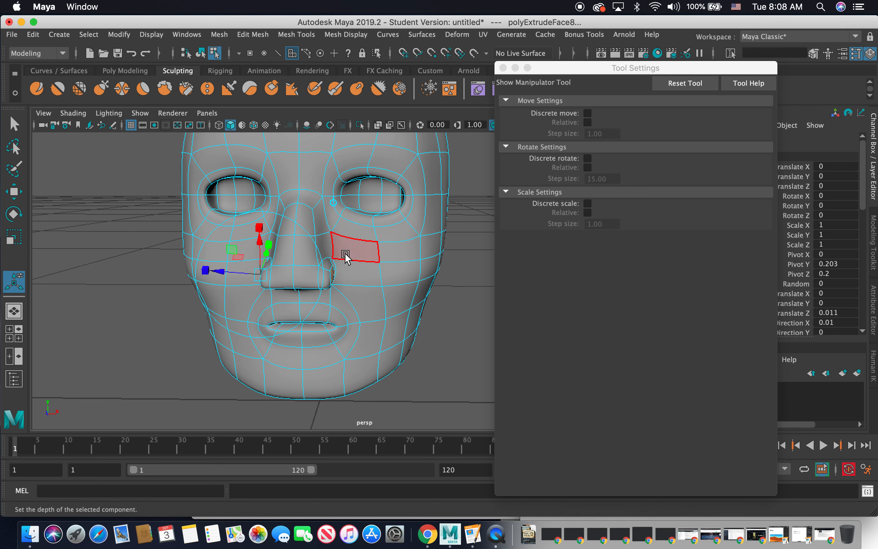
Examine the extruded nostril wings from the side and front with the extrude manipulator set to rotation.
{"action": "left_click_drag", "start_coordinate": [280, 285], "coordinate": [292, 329], "text": "alt"}
{"action": "left_click", "coordinate": [307, 272]}
{"action": "left_click_drag", "start_coordinate": [307, 272], "coordinate": [231, 317]}
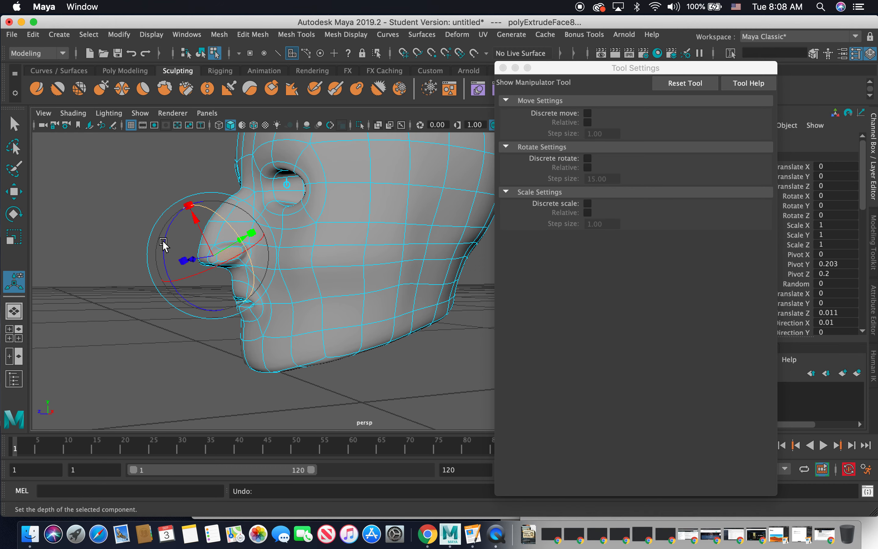
{"action": "left_click_drag", "start_coordinate": [155, 224], "coordinate": [234, 266]}
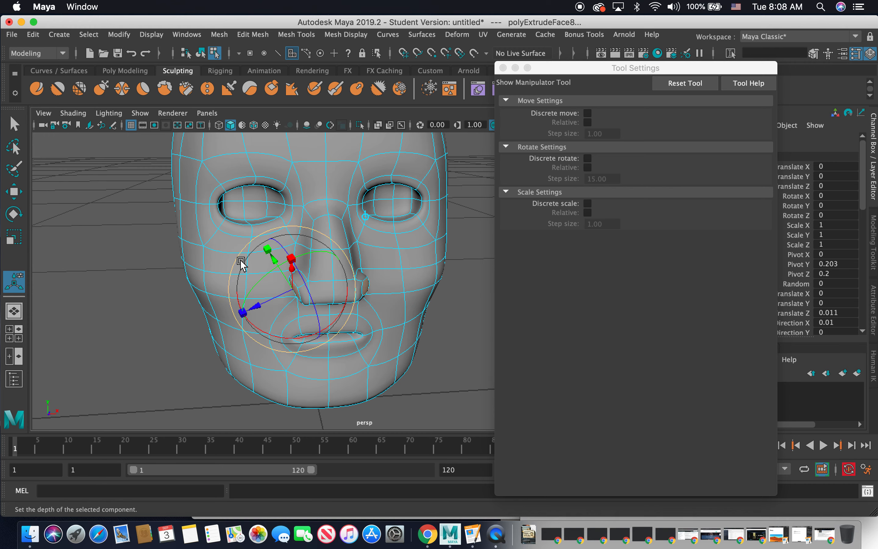
{"action": "scroll", "coordinate": [239, 259], "scroll_direction": "up", "scroll_amount": 5}
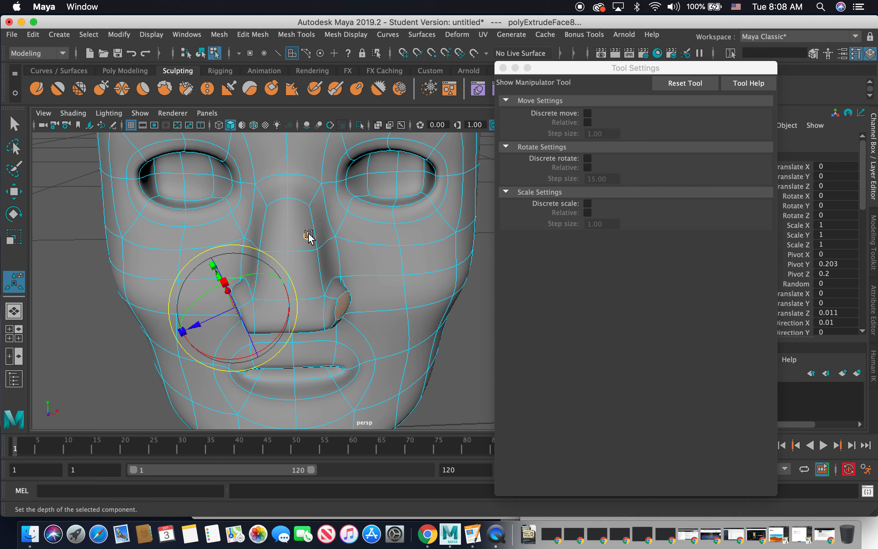
Finish the nostril wing extrusion, return the head to object mode, clear the selection and activate the Move Tool.
{"action": "left_click", "coordinate": [462, 328]}
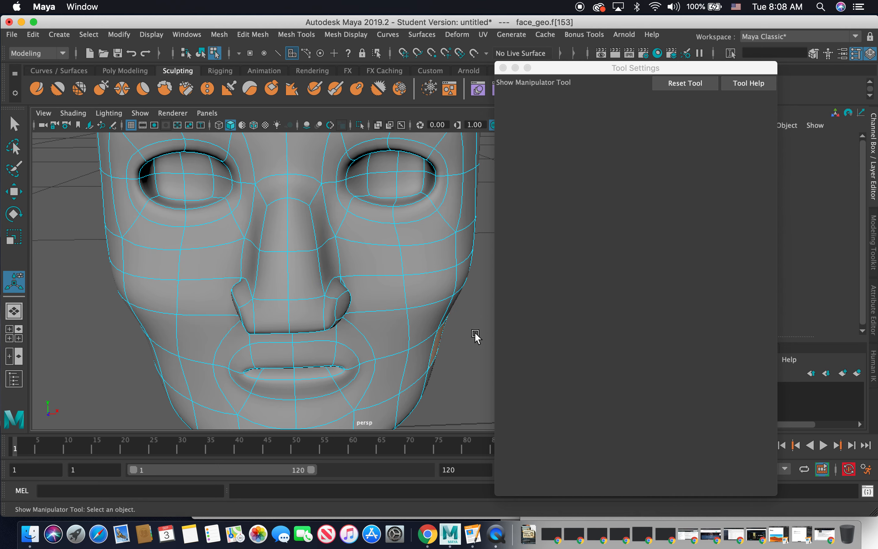
{"action": "left_click", "coordinate": [475, 335]}
{"action": "scroll", "coordinate": [402, 301], "scroll_direction": "down", "scroll_amount": 8}
{"action": "left_click_drag", "start_coordinate": [397, 292], "coordinate": [264, 297], "text": "alt"}
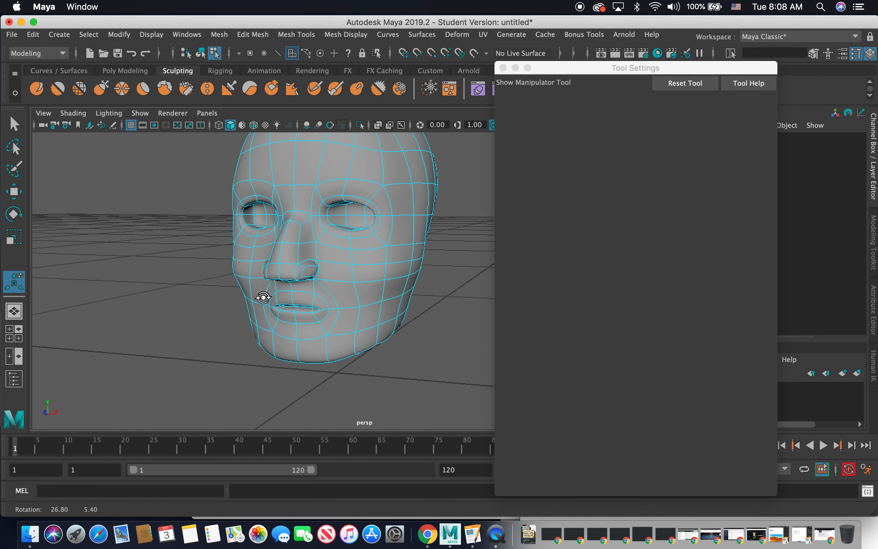
{"action": "left_click", "coordinate": [201, 53]}
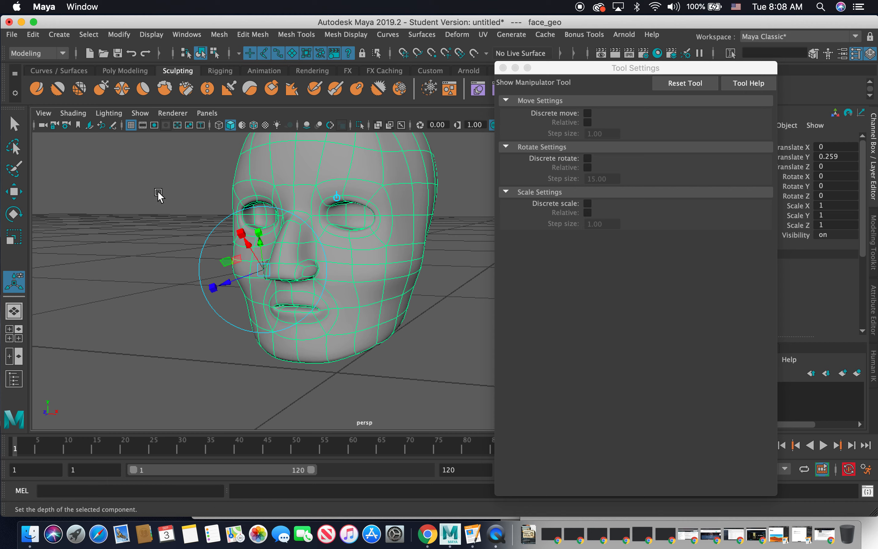
{"action": "left_click", "coordinate": [157, 230]}
{"action": "left_click", "coordinate": [14, 193]}
{"action": "left_click_drag", "start_coordinate": [157, 219], "coordinate": [142, 110], "text": "alt"}
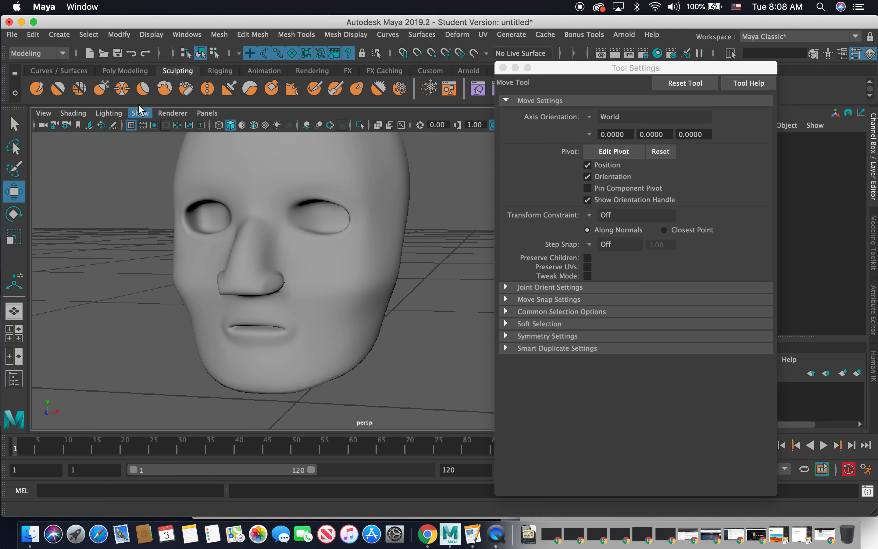
Try to smooth the side of the nose with the Smooth Tool without symmetry.
{"action": "left_click", "coordinate": [58, 89]}
{"action": "left_click_drag", "start_coordinate": [284, 260], "coordinate": [240, 273], "text": "alt"}
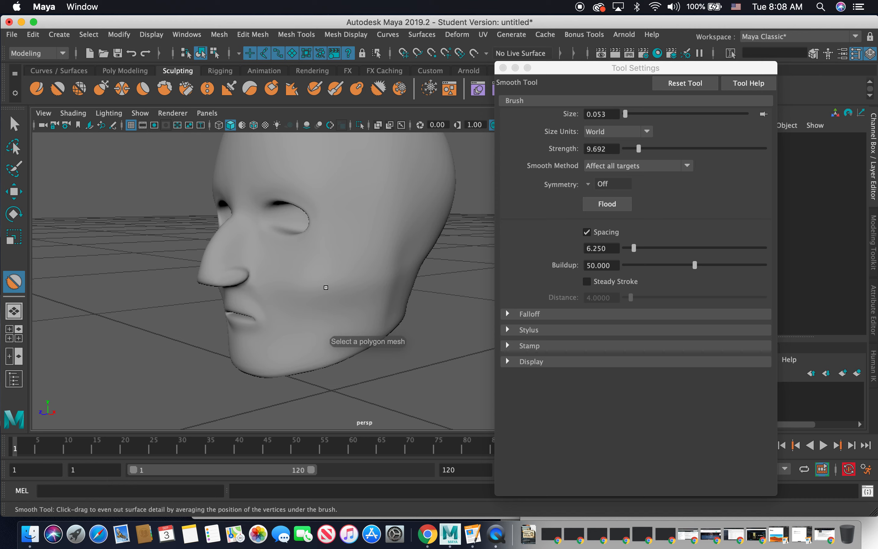
{"action": "left_click", "coordinate": [299, 288]}
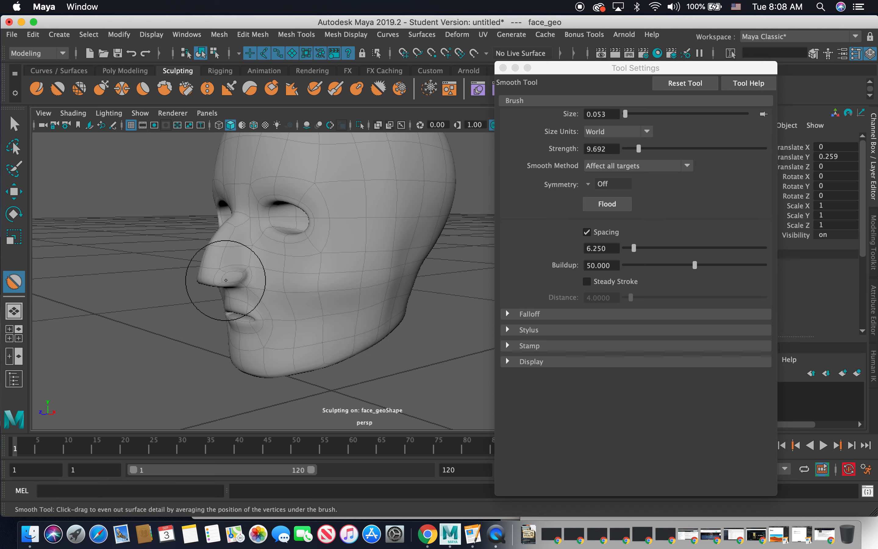
{"action": "left_click_drag", "start_coordinate": [221, 251], "coordinate": [339, 319], "text": "alt"}
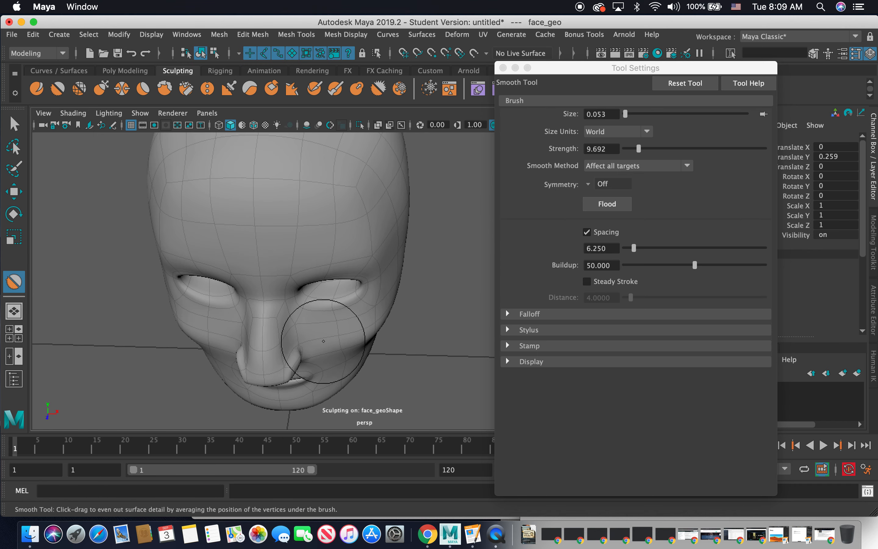
{"action": "key", "text": "z"}
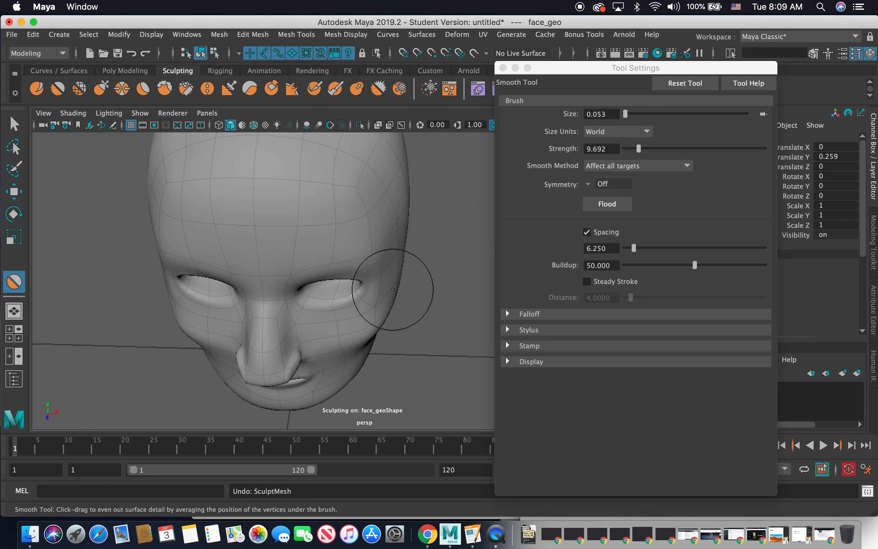
Turn on Object X symmetry for the head and return to the Smooth Tool.
{"action": "left_click", "coordinate": [13, 124]}
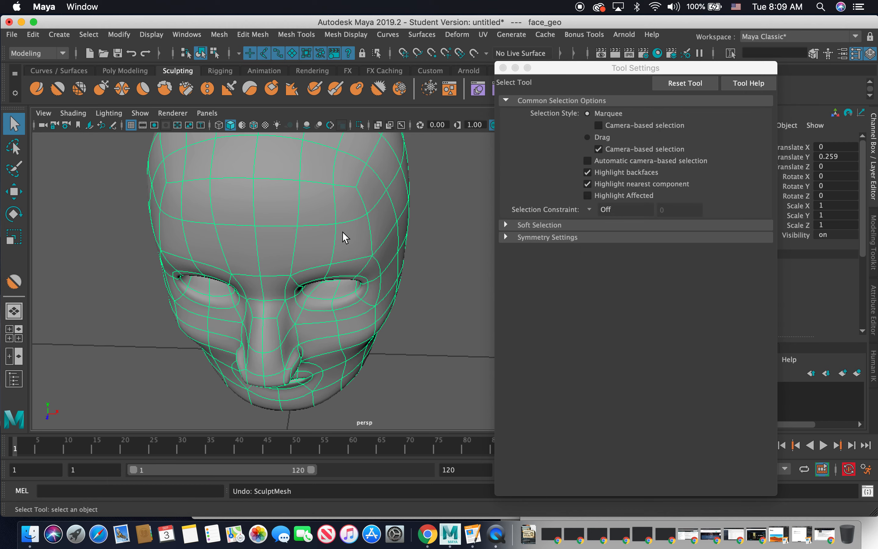
{"action": "left_click_drag", "start_coordinate": [341, 238], "coordinate": [286, 204]}
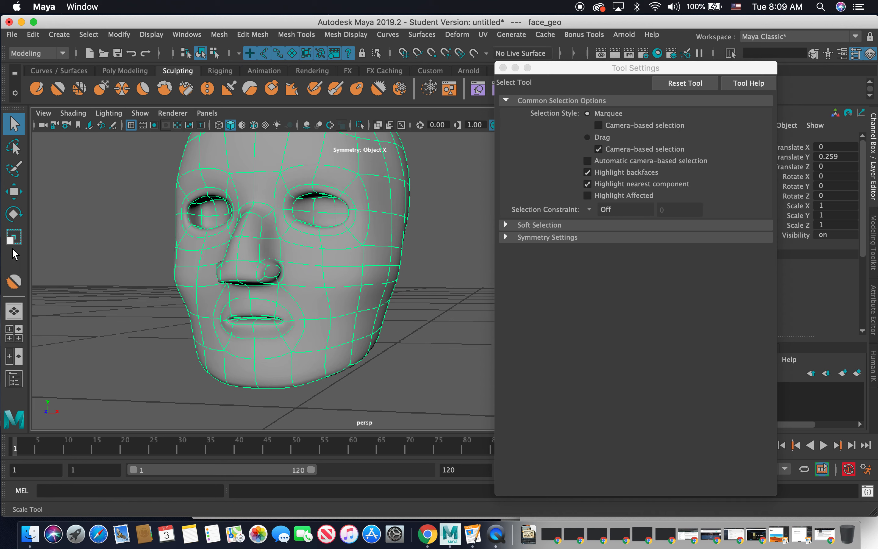
{"action": "left_click", "coordinate": [14, 281]}
{"action": "mouse_move", "coordinate": [250, 284]}
{"action": "left_mouse_down", "text": "alt"}
{"action": "mouse_move", "coordinate": [245, 269]}
{"action": "mouse_move", "coordinate": [295, 275]}
{"action": "left_mouse_up", "text": "alt"}
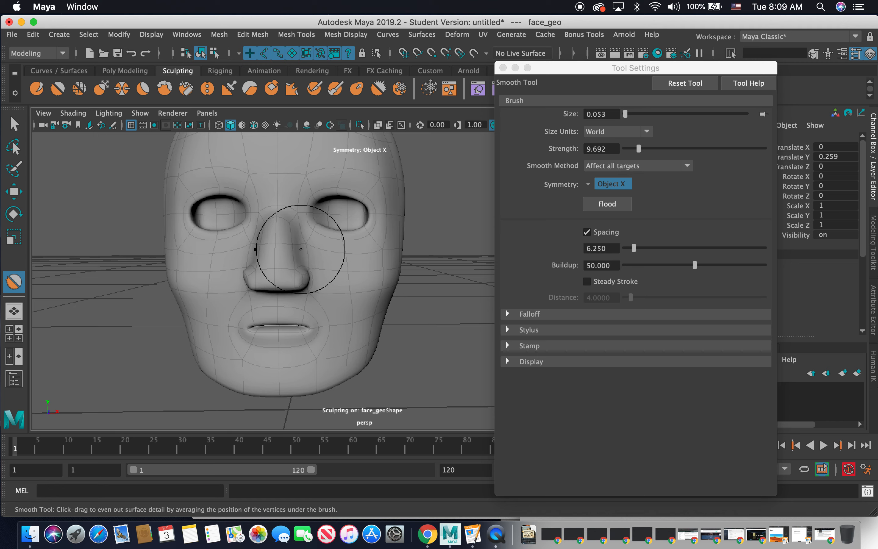
{"action": "mouse_move", "coordinate": [364, 298]}
{"action": "left_mouse_down", "text": "alt"}
{"action": "mouse_move", "coordinate": [337, 296]}
{"action": "mouse_move", "coordinate": [342, 274]}
{"action": "mouse_move", "coordinate": [362, 290]}
{"action": "mouse_move", "coordinate": [347, 283]}
{"action": "mouse_move", "coordinate": [332, 297]}
{"action": "mouse_move", "coordinate": [395, 306]}
{"action": "left_mouse_up", "text": "alt"}
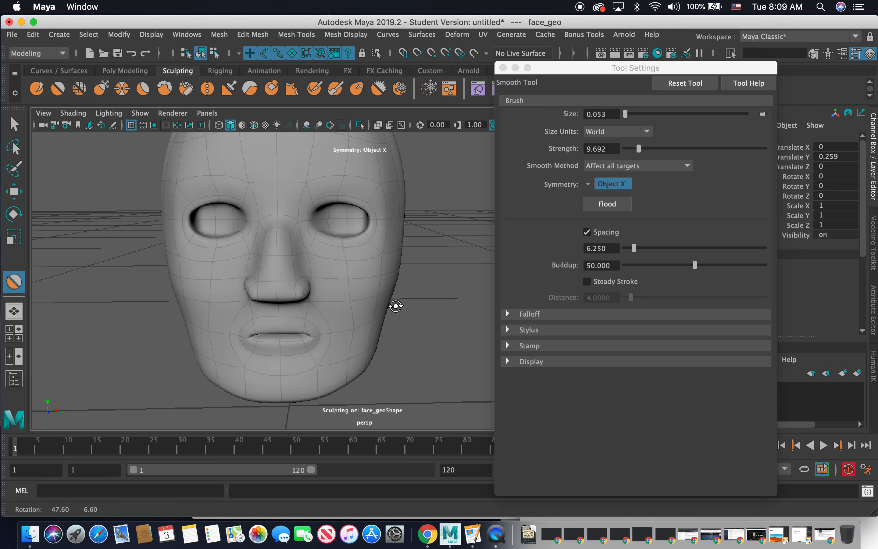
Smooth the sides of the nose and the nostril wings symmetrically with the Smooth Tool.
{"action": "mouse_move", "coordinate": [156, 255]}
{"action": "left_mouse_down", "text": "alt"}
{"action": "mouse_move", "coordinate": [122, 220]}
{"action": "mouse_move", "coordinate": [111, 228]}
{"action": "mouse_move", "coordinate": [190, 194]}
{"action": "mouse_move", "coordinate": [201, 208]}
{"action": "left_mouse_up", "text": "alt"}
{"action": "left_click_drag", "start_coordinate": [253, 270], "coordinate": [188, 251], "text": "alt"}
{"action": "scroll", "coordinate": [189, 251], "scroll_direction": "up", "scroll_amount": 5}
{"action": "middle_click_drag", "start_coordinate": [239, 283], "coordinate": [223, 209], "text": "alt"}
{"action": "left_click_drag", "start_coordinate": [222, 209], "coordinate": [232, 294], "text": "alt"}
{"action": "mouse_move", "coordinate": [287, 283]}
{"action": "left_mouse_down", "text": "alt"}
{"action": "mouse_move", "coordinate": [343, 270]}
{"action": "mouse_move", "coordinate": [347, 289]}
{"action": "mouse_move", "coordinate": [368, 269]}
{"action": "left_mouse_up", "text": "alt"}
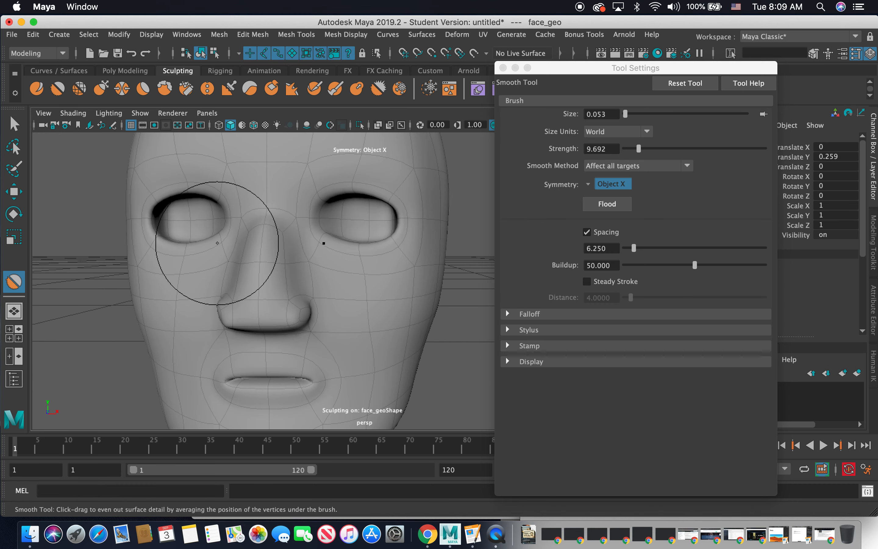
Activate the Grab Tool with Object X symmetry and enlarge its brush size to 0.094.
{"action": "left_click", "coordinate": [101, 88]}
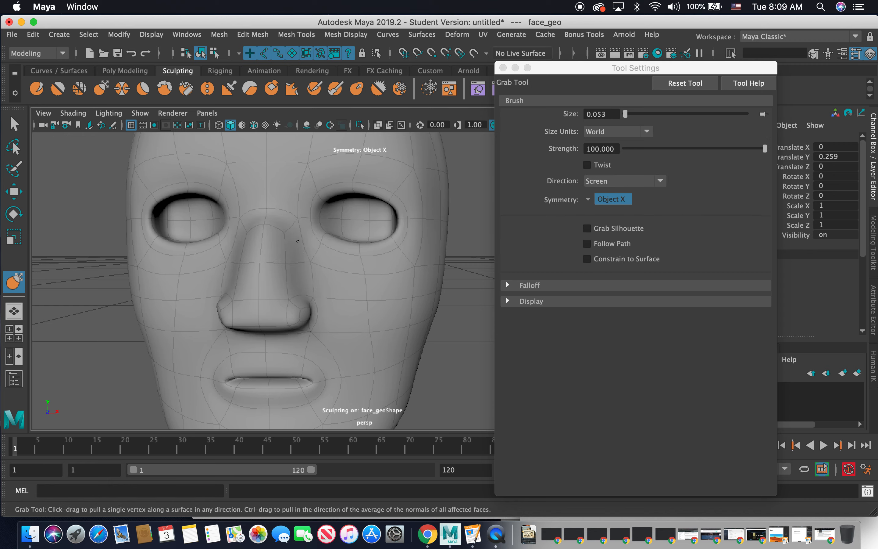
{"action": "scroll", "coordinate": [294, 251], "scroll_direction": "down", "scroll_amount": 6}
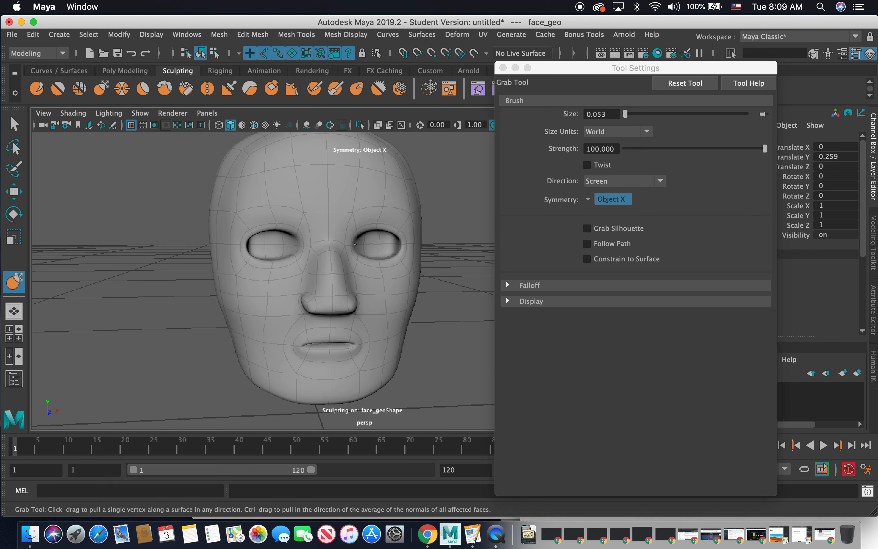
{"action": "left_click_drag", "start_coordinate": [349, 240], "coordinate": [344, 241], "text": "alt"}
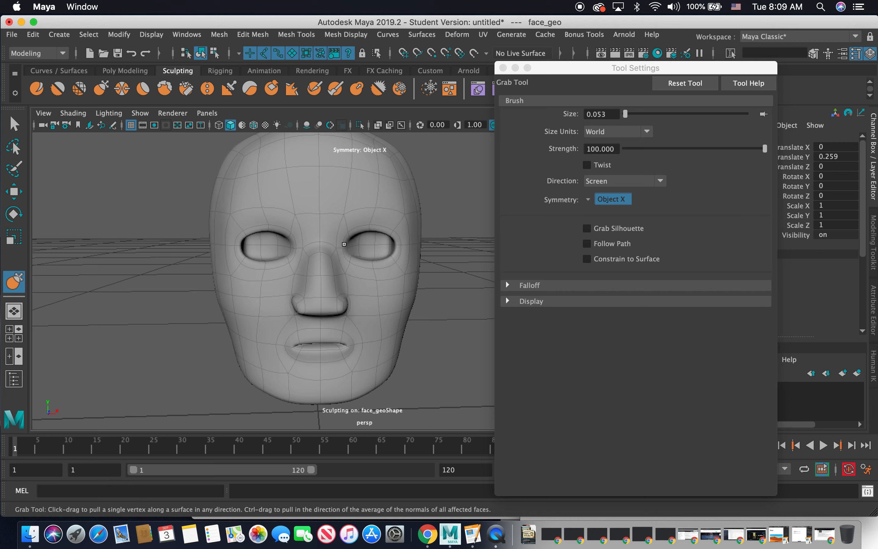
{"action": "left_click_drag", "start_coordinate": [396, 214], "coordinate": [370, 279], "text": "alt"}
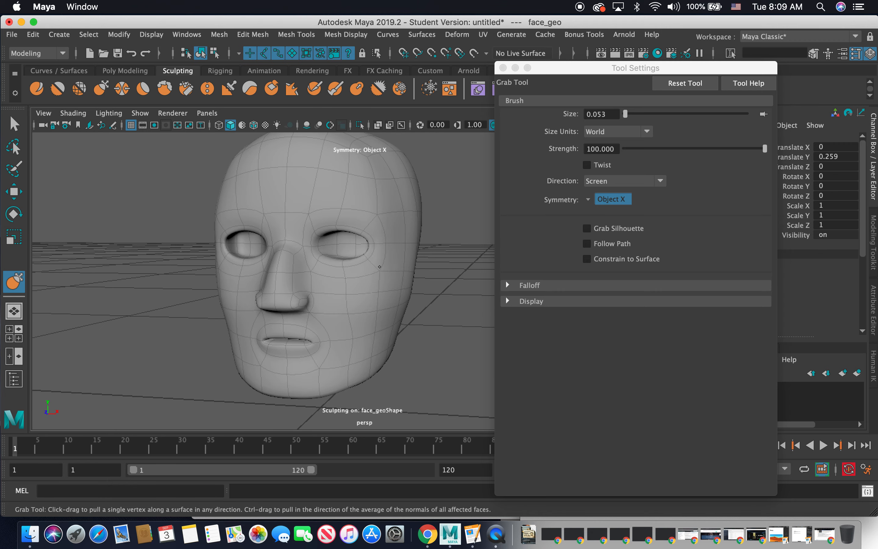
{"action": "mouse_move", "coordinate": [375, 287]}
{"action": "left_mouse_down", "text": "alt"}
{"action": "mouse_move", "coordinate": [331, 288]}
{"action": "mouse_move", "coordinate": [389, 312]}
{"action": "left_mouse_up", "text": "alt"}
{"action": "key", "text": "b"}
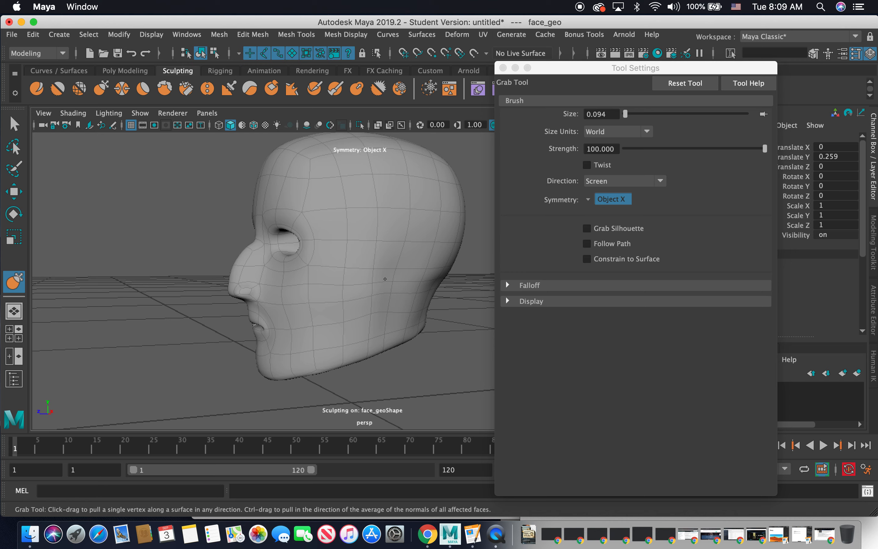
Reshape the rear of the jaw and the lower back of the head symmetrically with the Grab Tool.
{"action": "left_click_drag", "start_coordinate": [380, 309], "coordinate": [381, 329]}
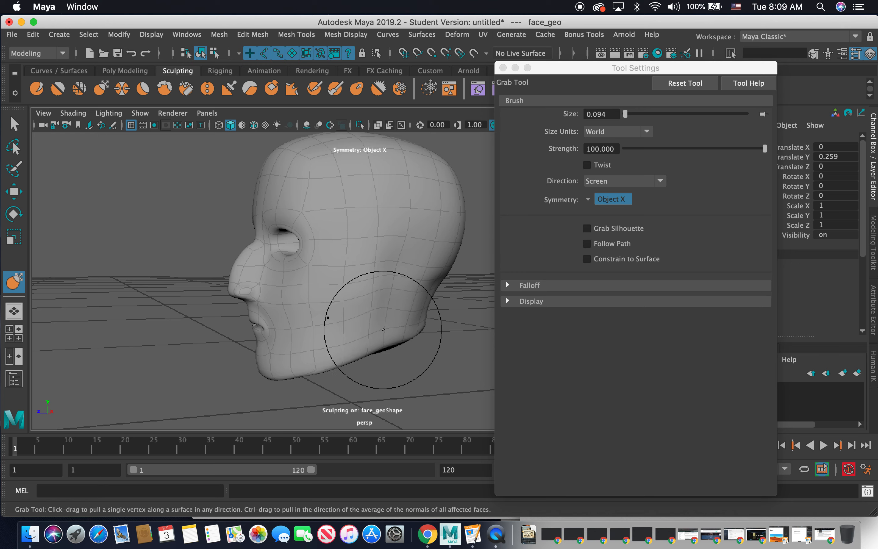
{"action": "mouse_move", "coordinate": [412, 289]}
{"action": "left_mouse_down", "text": "alt"}
{"action": "mouse_move", "coordinate": [356, 259]}
{"action": "mouse_move", "coordinate": [403, 279]}
{"action": "left_mouse_up", "text": "alt"}
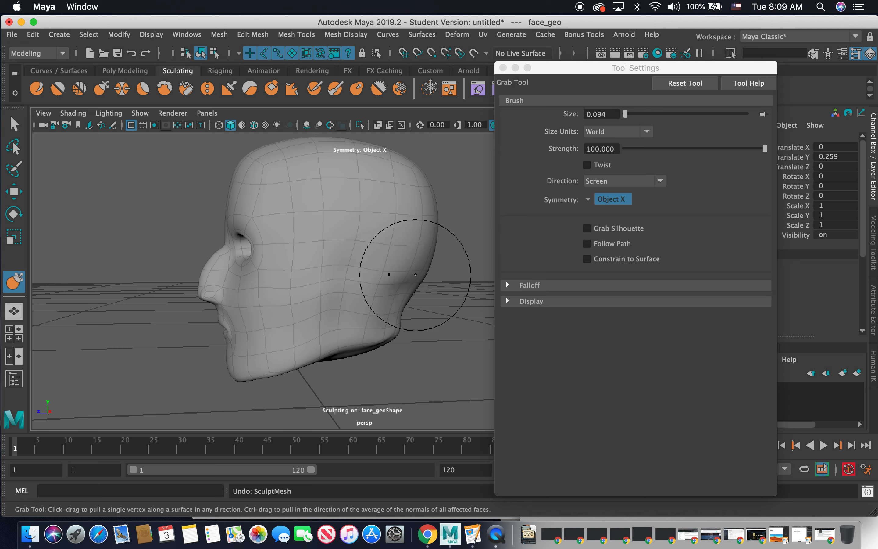
{"action": "left_click_drag", "start_coordinate": [358, 274], "coordinate": [364, 284], "text": "alt"}
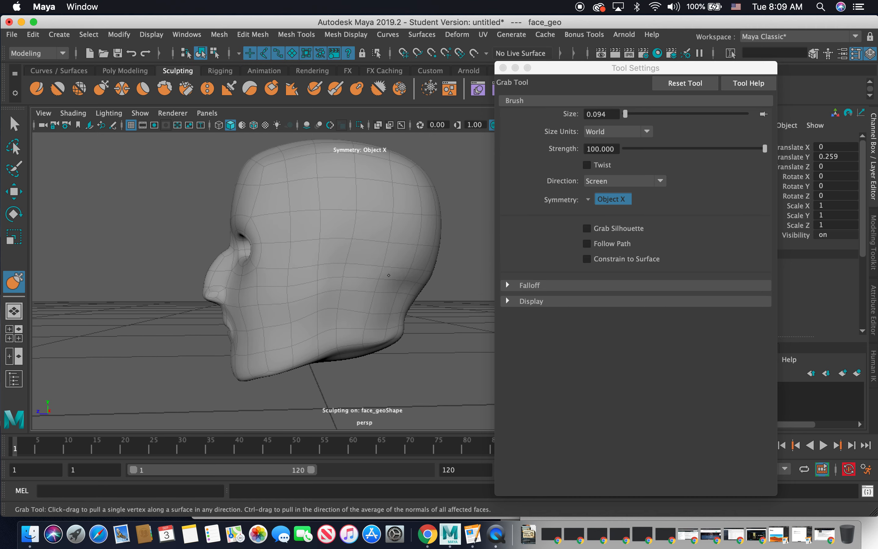
{"action": "left_click_drag", "start_coordinate": [416, 278], "coordinate": [370, 280], "text": "alt"}
{"action": "left_click_drag", "start_coordinate": [428, 271], "coordinate": [373, 271], "text": "alt"}
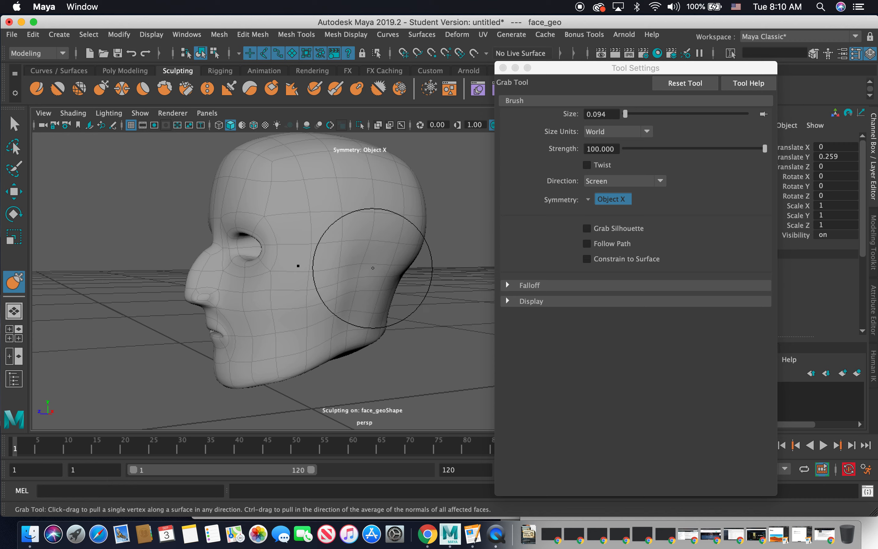
{"action": "mouse_move", "coordinate": [323, 174]}
{"action": "left_mouse_down", "text": "alt"}
{"action": "mouse_move", "coordinate": [352, 245]}
{"action": "mouse_move", "coordinate": [229, 221]}
{"action": "mouse_move", "coordinate": [378, 237]}
{"action": "mouse_move", "coordinate": [401, 227]}
{"action": "mouse_move", "coordinate": [250, 237]}
{"action": "mouse_move", "coordinate": [385, 241]}
{"action": "left_mouse_up", "text": "alt"}
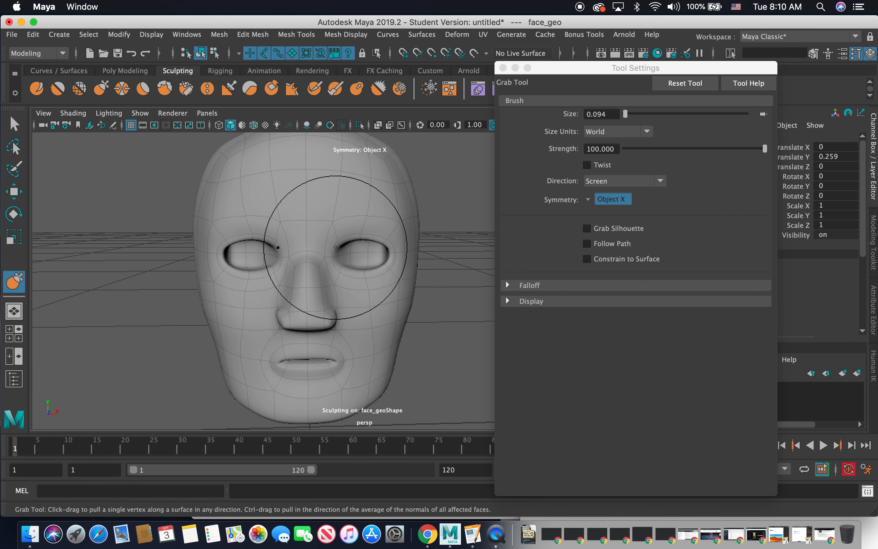
Insert an edge loop around each eye just outside the socket rim, and switch to the Move Tool.
{"action": "scroll", "coordinate": [345, 232], "scroll_direction": "up", "scroll_amount": 5}
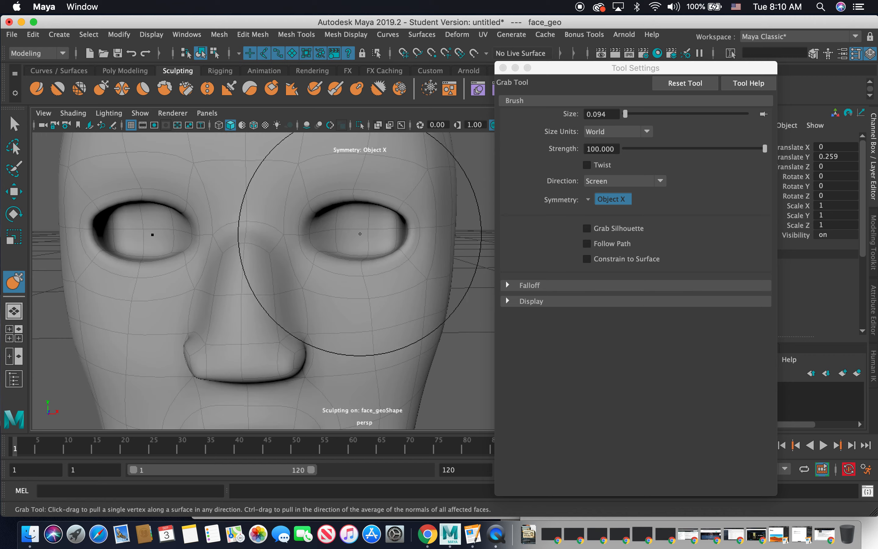
{"action": "left_click_drag", "start_coordinate": [360, 233], "coordinate": [357, 259], "text": "alt"}
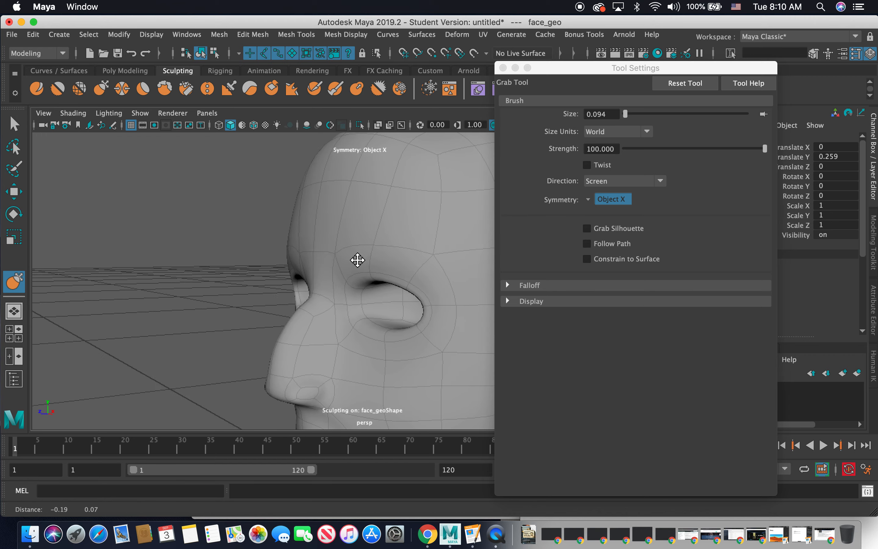
{"action": "left_click", "coordinate": [14, 123]}
{"action": "left_click", "coordinate": [361, 226]}
{"action": "left_click_drag", "start_coordinate": [361, 225], "coordinate": [278, 203], "text": "alt"}
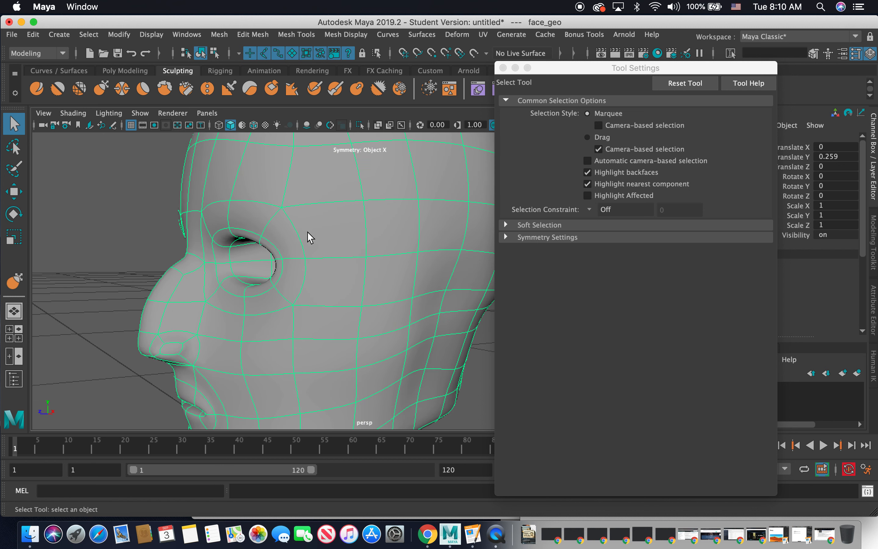
{"action": "key", "text": "space"}
{"action": "left_click", "coordinate": [89, 217]}
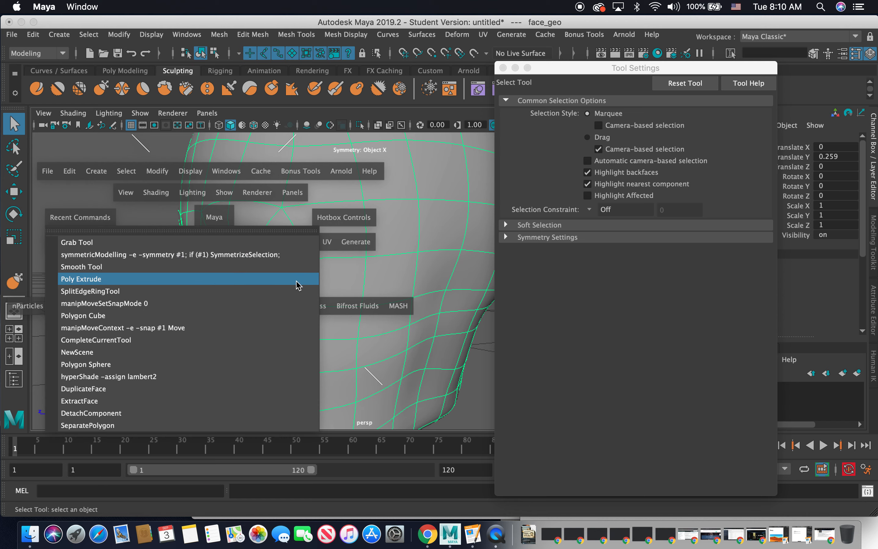
{"action": "left_click", "coordinate": [440, 223]}
{"action": "left_click", "coordinate": [296, 35]}
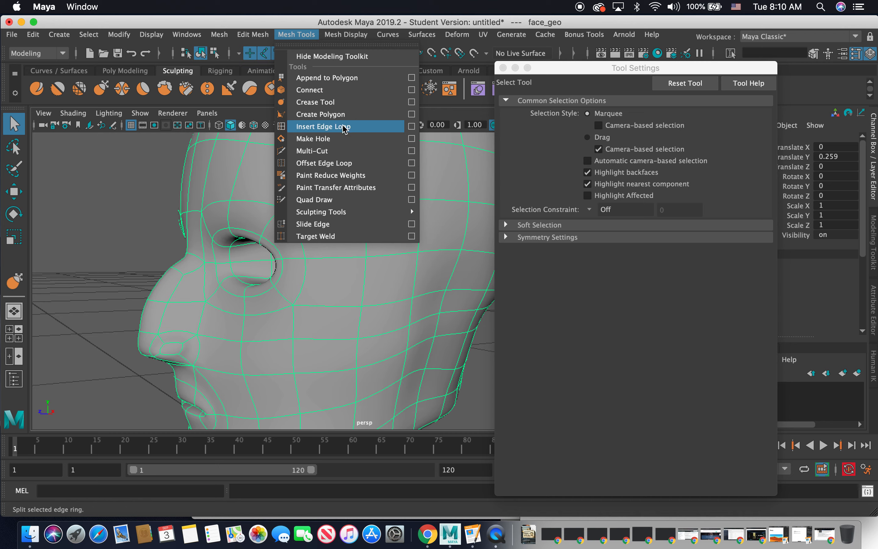
{"action": "left_click", "coordinate": [362, 127]}
{"action": "left_click_drag", "start_coordinate": [300, 172], "coordinate": [357, 187], "text": "alt"}
{"action": "left_click", "coordinate": [385, 219]}
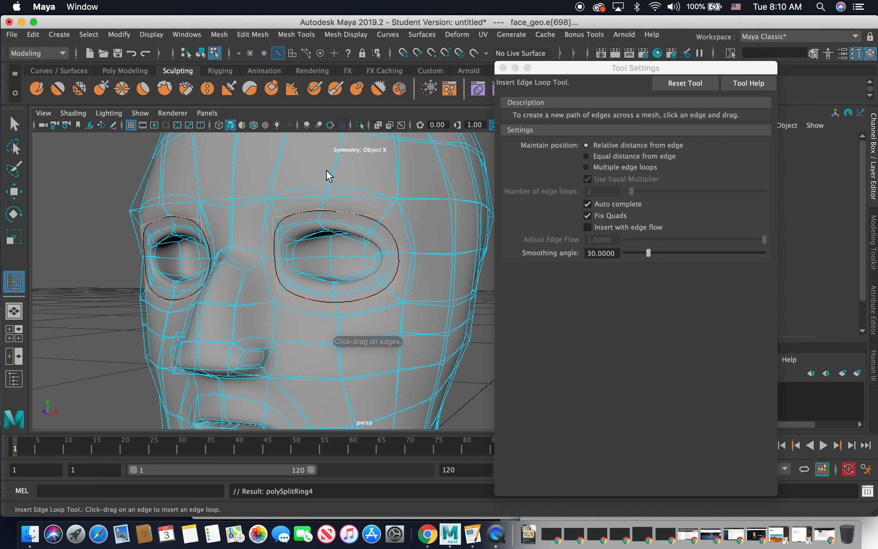
{"action": "key", "text": "w"}
Try to reposition the inserted edge loop around the eyes with the Move Tool.
{"action": "left_click_drag", "start_coordinate": [292, 217], "coordinate": [288, 250], "text": "alt"}
{"action": "key", "text": "super+z"}
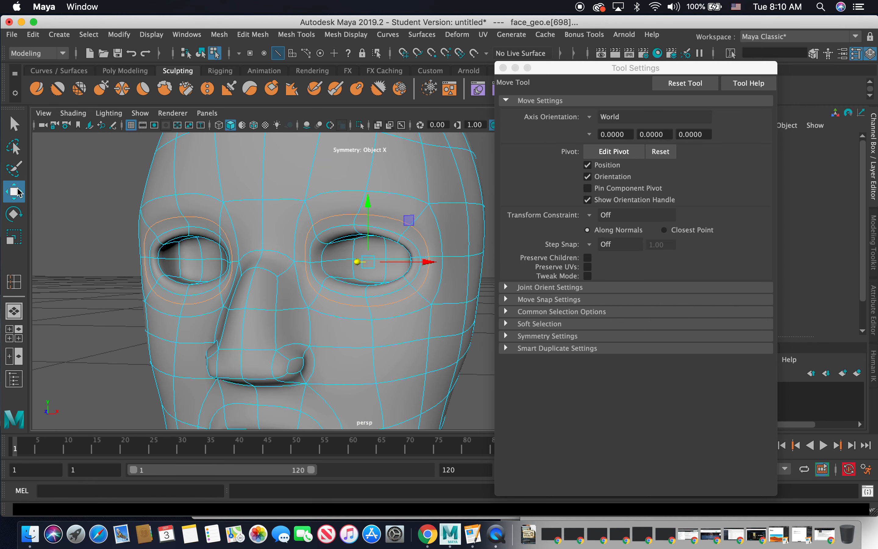
{"action": "left_click", "coordinate": [14, 147]}
{"action": "left_click", "coordinate": [13, 169]}
{"action": "left_click", "coordinate": [14, 192]}
{"action": "left_click_drag", "start_coordinate": [294, 212], "coordinate": [172, 259], "text": "alt"}
{"action": "key", "text": "super+z"}
Try soft selection on the edge loop around the eyes, and switch it off again.
{"action": "scroll", "coordinate": [234, 246], "scroll_direction": "down", "scroll_amount": 8}
{"action": "scroll", "coordinate": [231, 245], "scroll_direction": "up", "scroll_amount": 3}
{"action": "left_click_drag", "start_coordinate": [252, 251], "coordinate": [317, 234], "text": "alt"}
{"action": "key", "text": "b"}
{"action": "scroll", "coordinate": [298, 244], "scroll_direction": "up", "scroll_amount": 3}
{"action": "scroll", "coordinate": [279, 250], "scroll_direction": "up", "scroll_amount": 4}
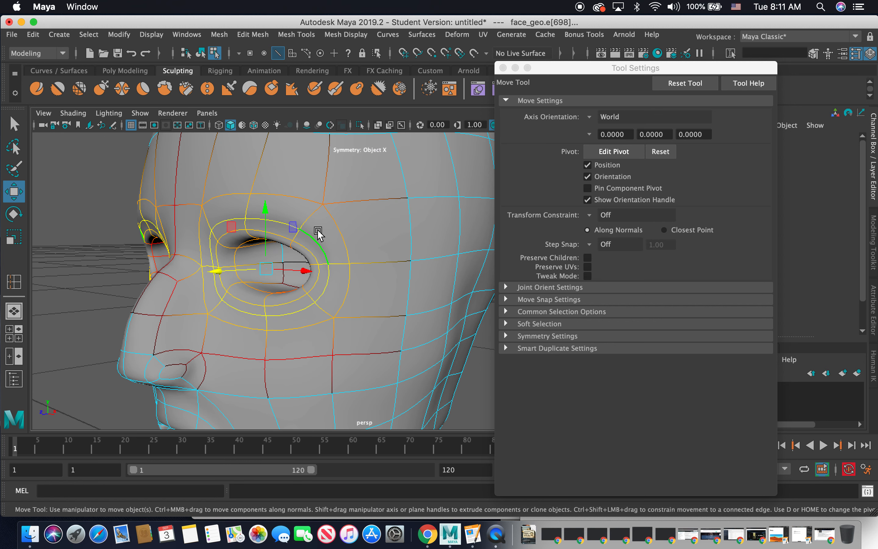
{"action": "key", "text": "b"}
Select the edge loop around each eye socket rim and try to move it outward with the Move Tool.
{"action": "left_click", "coordinate": [335, 225]}
{"action": "double_click", "coordinate": [321, 275]}
{"action": "left_click_drag", "start_coordinate": [322, 275], "coordinate": [260, 259], "text": "alt"}
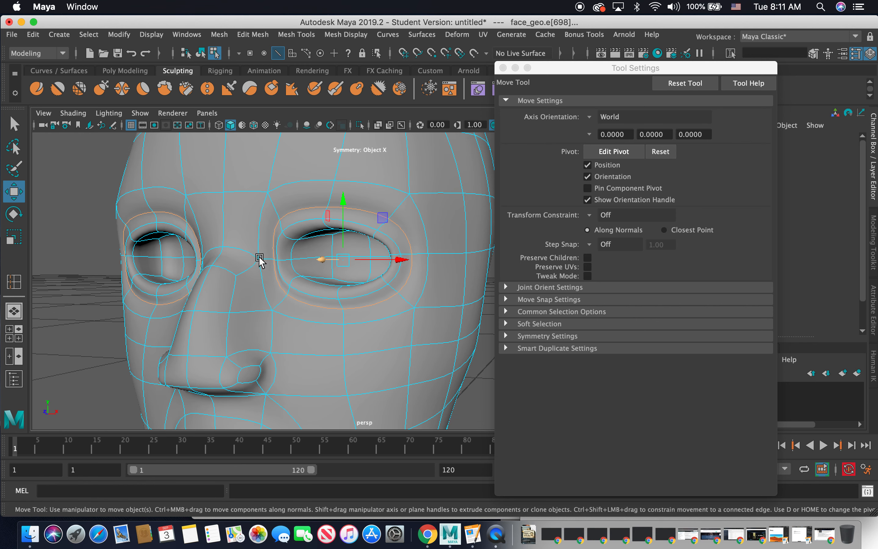
{"action": "left_click", "coordinate": [373, 234]}
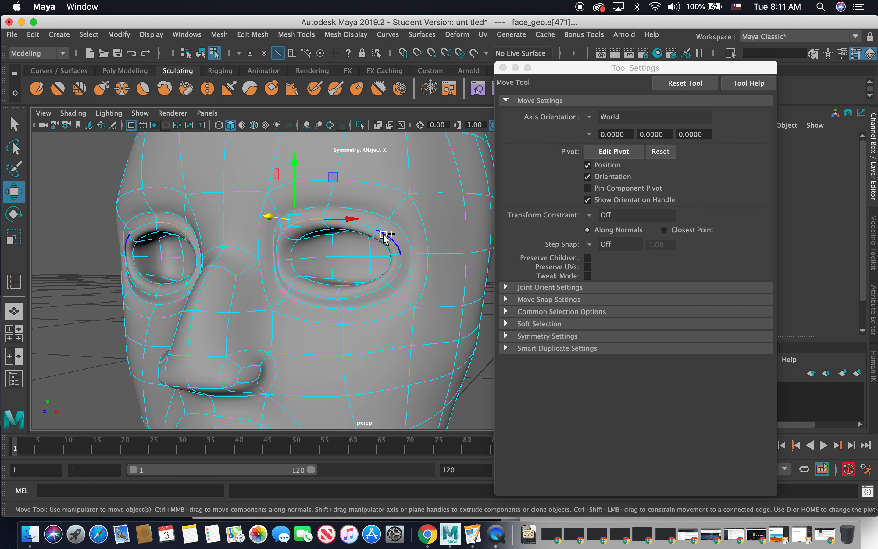
{"action": "double_click", "coordinate": [384, 235]}
{"action": "left_click", "coordinate": [281, 241], "text": "shift"}
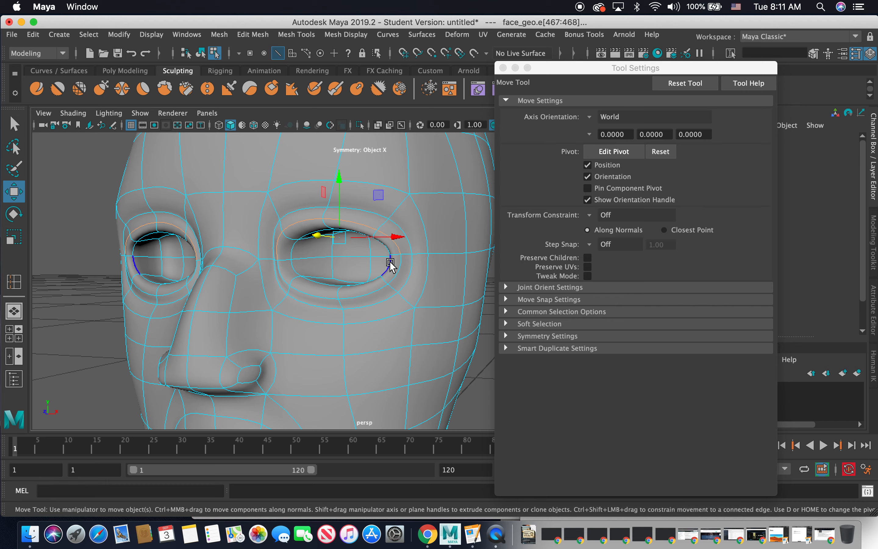
{"action": "left_click_drag", "start_coordinate": [389, 260], "coordinate": [330, 269], "text": "alt"}
{"action": "double_click", "coordinate": [299, 270], "text": "shift"}
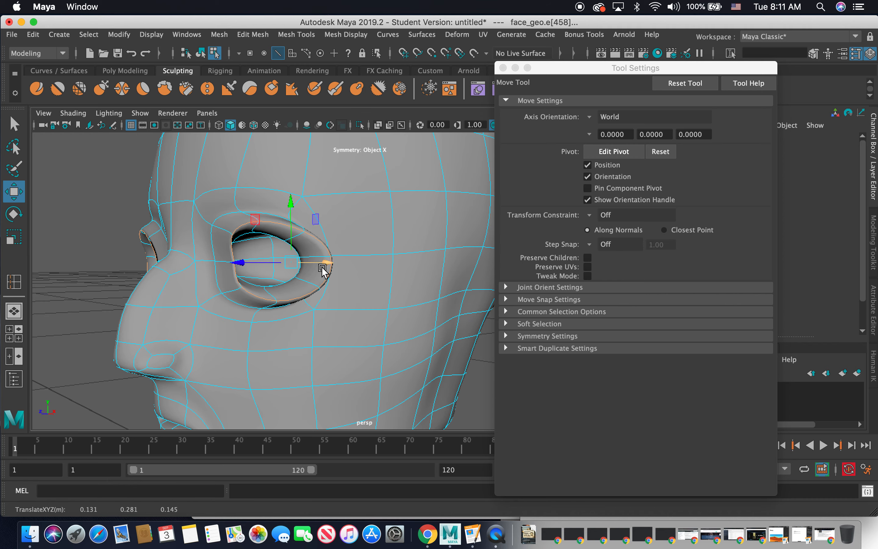
Undo the last move of the edge loop around the eye sockets.
{"action": "key", "text": "super+x"}
{"action": "left_click", "coordinate": [465, 289]}
{"action": "left_click_drag", "start_coordinate": [384, 286], "coordinate": [440, 274], "text": "alt"}
{"action": "key", "text": "super+z"}
{"action": "left_click_drag", "start_coordinate": [405, 210], "coordinate": [192, 210], "text": "alt"}
{"action": "scroll", "coordinate": [182, 242], "scroll_direction": "up", "scroll_amount": 10}
{"action": "scroll", "coordinate": [183, 244], "scroll_direction": "down", "scroll_amount": 10}
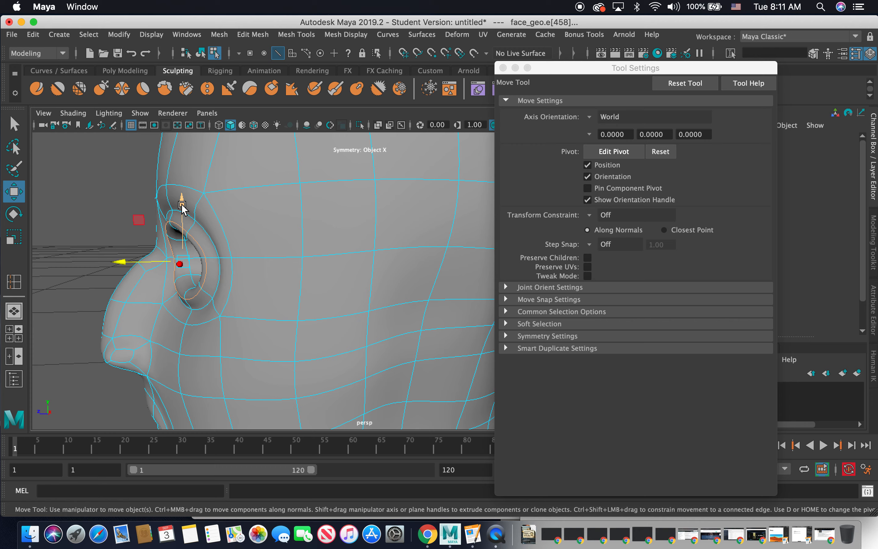
Try to scale the selected edge loop around the eyes with the Scale Tool.
{"action": "key", "text": "r"}
{"action": "left_click_drag", "start_coordinate": [184, 216], "coordinate": [439, 267], "text": "alt"}
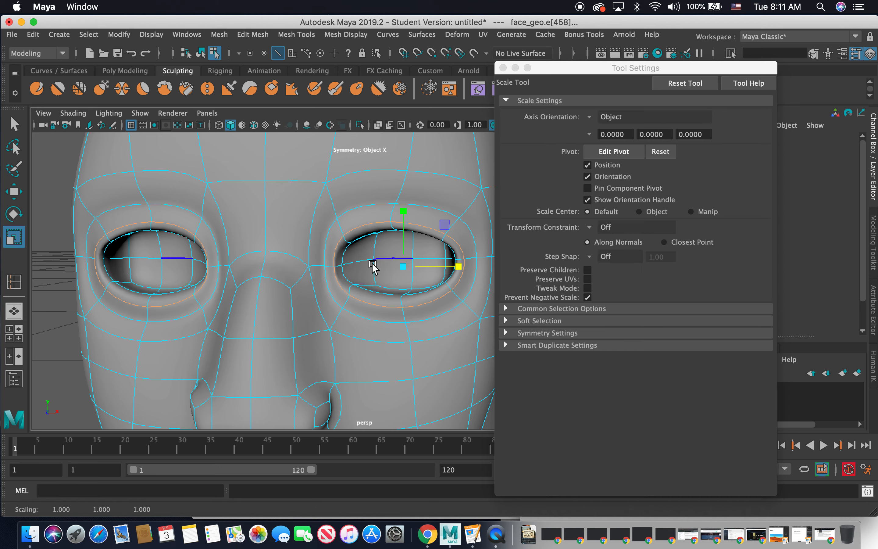
{"action": "scroll", "coordinate": [373, 267], "scroll_direction": "down", "scroll_amount": 5}
{"action": "left_click", "coordinate": [368, 238]}
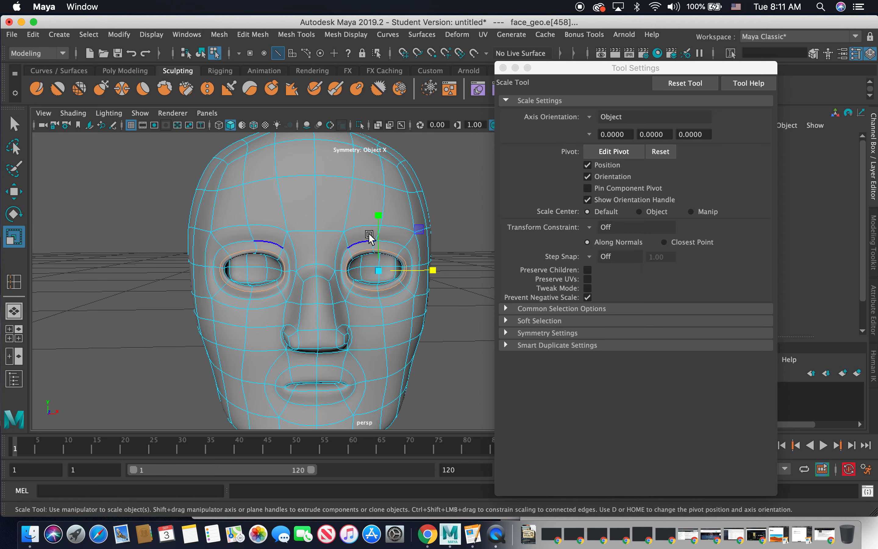
Set the Smooth Tool's brush size to 0.040 and smooth the surface around the inner corners of the eyes.
{"action": "scroll", "coordinate": [369, 236], "scroll_direction": "up", "scroll_amount": 5}
{"action": "left_click", "coordinate": [57, 89]}
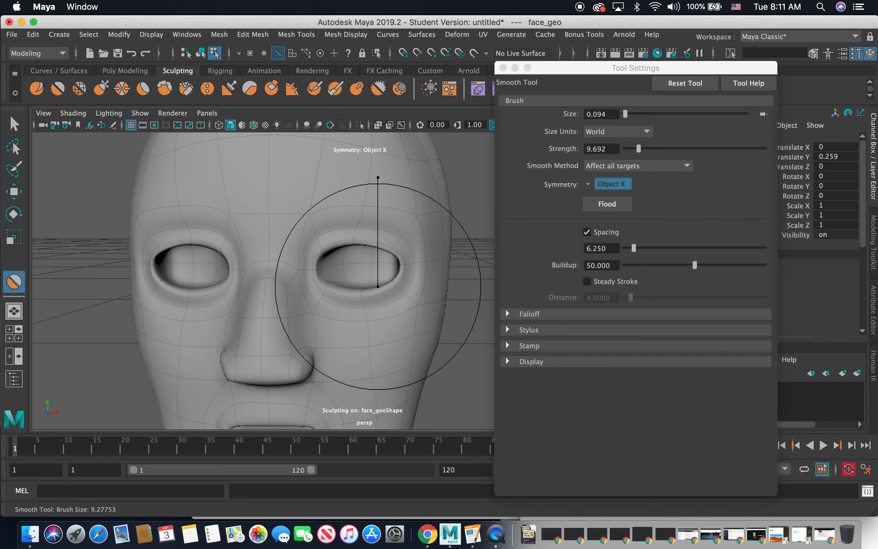
{"action": "left_click_drag", "start_coordinate": [378, 286], "coordinate": [358, 286]}
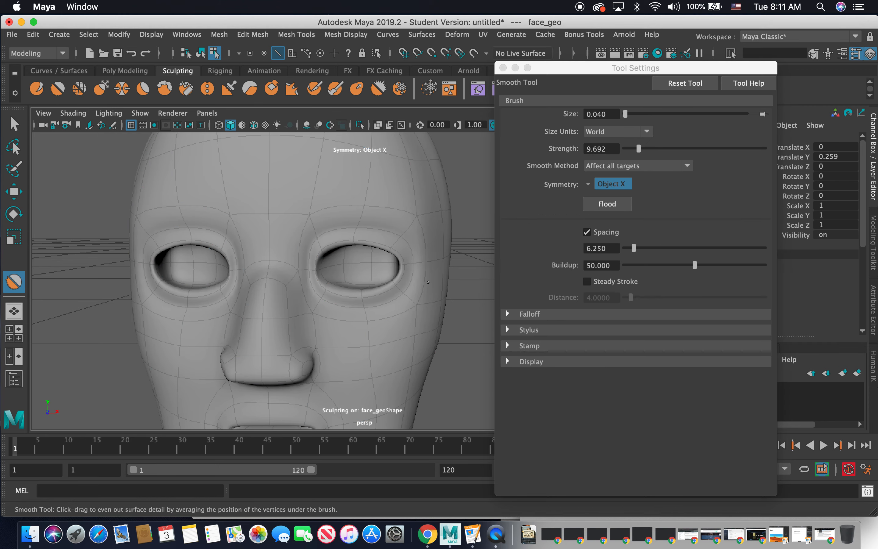
{"action": "mouse_move", "coordinate": [376, 309]}
{"action": "left_mouse_down", "text": "alt"}
{"action": "mouse_move", "coordinate": [277, 302]}
{"action": "mouse_move", "coordinate": [245, 220]}
{"action": "mouse_move", "coordinate": [252, 218]}
{"action": "mouse_move", "coordinate": [233, 229]}
{"action": "mouse_move", "coordinate": [238, 222]}
{"action": "mouse_move", "coordinate": [333, 250]}
{"action": "mouse_move", "coordinate": [338, 261]}
{"action": "left_mouse_up", "text": "alt"}
{"action": "scroll", "coordinate": [253, 218], "scroll_direction": "up", "scroll_amount": 5}
{"action": "left_click_drag", "start_coordinate": [297, 282], "coordinate": [290, 280]}
{"action": "left_click_drag", "start_coordinate": [286, 272], "coordinate": [305, 277]}
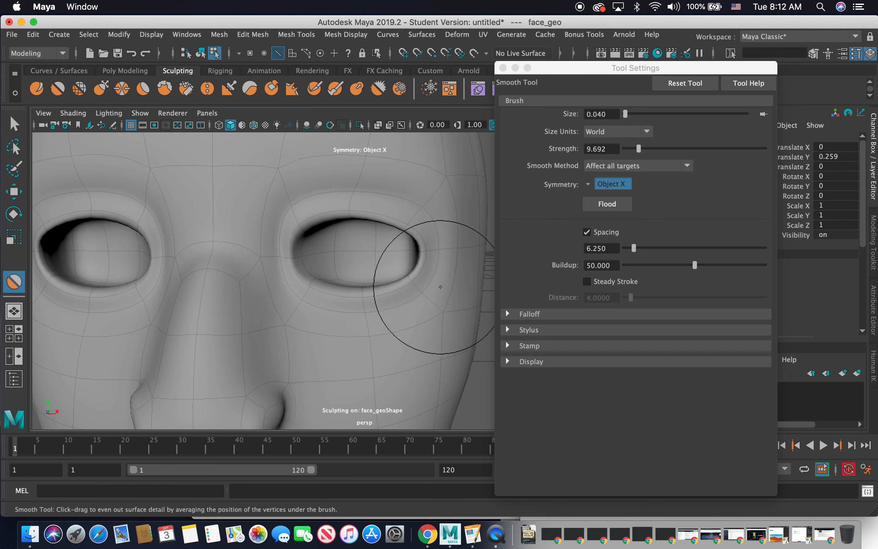
{"action": "left_click_drag", "start_coordinate": [440, 287], "coordinate": [313, 282], "text": "alt"}
{"action": "left_click_drag", "start_coordinate": [290, 212], "coordinate": [321, 212], "text": "alt"}
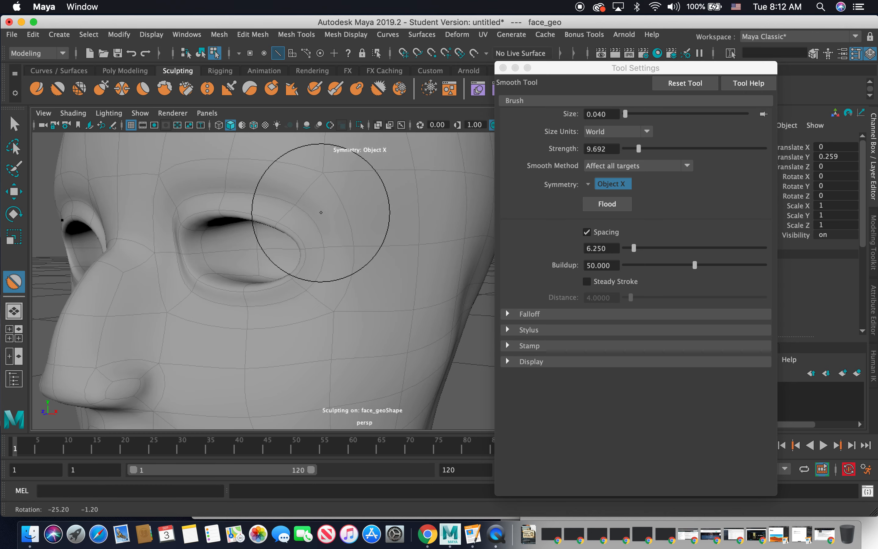
Reshape the nose profile from bridge to tip in side view with the Grab Tool.
{"action": "left_click", "coordinate": [101, 88]}
{"action": "left_click_drag", "start_coordinate": [274, 255], "coordinate": [171, 251], "text": "alt"}
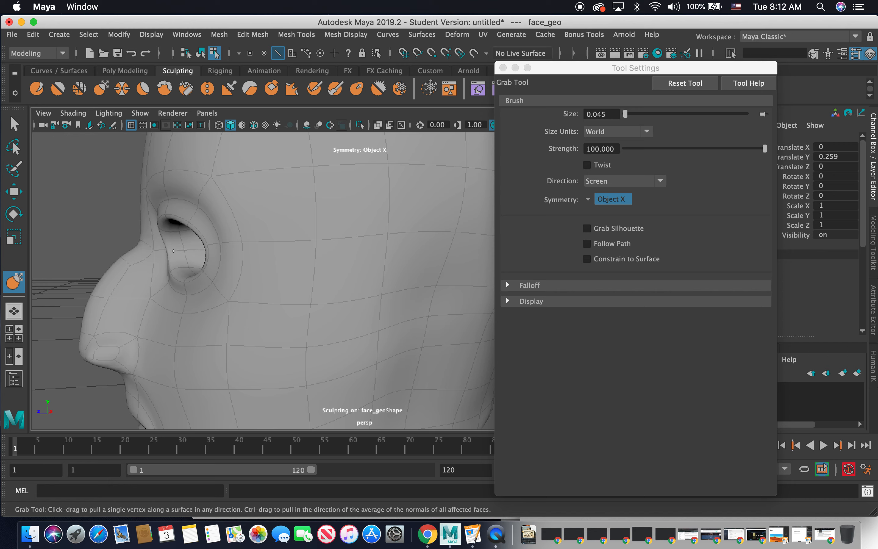
{"action": "left_click_drag", "start_coordinate": [121, 270], "coordinate": [128, 269]}
{"action": "left_click_drag", "start_coordinate": [93, 299], "coordinate": [111, 316]}
{"action": "left_click_drag", "start_coordinate": [65, 349], "coordinate": [54, 349]}
Undo the last Grab Tool stroke and reshape the outer corners of the eyes symmetrically.
{"action": "mouse_move", "coordinate": [184, 274]}
{"action": "left_mouse_down", "text": "alt"}
{"action": "mouse_move", "coordinate": [269, 260]}
{"action": "mouse_move", "coordinate": [210, 253]}
{"action": "mouse_move", "coordinate": [324, 242]}
{"action": "mouse_move", "coordinate": [212, 254]}
{"action": "mouse_move", "coordinate": [206, 236]}
{"action": "mouse_move", "coordinate": [221, 244]}
{"action": "mouse_move", "coordinate": [206, 250]}
{"action": "mouse_move", "coordinate": [260, 270]}
{"action": "mouse_move", "coordinate": [319, 274]}
{"action": "left_mouse_up", "text": "alt"}
{"action": "scroll", "coordinate": [227, 249], "scroll_direction": "down", "scroll_amount": 5}
{"action": "scroll", "coordinate": [286, 243], "scroll_direction": "up", "scroll_amount": 3}
{"action": "key", "text": "super+z"}
{"action": "mouse_move", "coordinate": [408, 262]}
{"action": "left_mouse_down"}
{"action": "mouse_move", "coordinate": [402, 236]}
{"action": "mouse_move", "coordinate": [365, 244]}
{"action": "left_mouse_up"}
Set the Grab Tool's brush size to 0.076 and check the jaw from both sides and the front.
{"action": "scroll", "coordinate": [362, 252], "scroll_direction": "down", "scroll_amount": 5}
{"action": "mouse_move", "coordinate": [262, 364]}
{"action": "left_mouse_down", "text": "alt"}
{"action": "mouse_move", "coordinate": [306, 345]}
{"action": "mouse_move", "coordinate": [289, 379]}
{"action": "mouse_move", "coordinate": [305, 375]}
{"action": "left_mouse_up", "text": "alt"}
{"action": "key", "text": "b"}
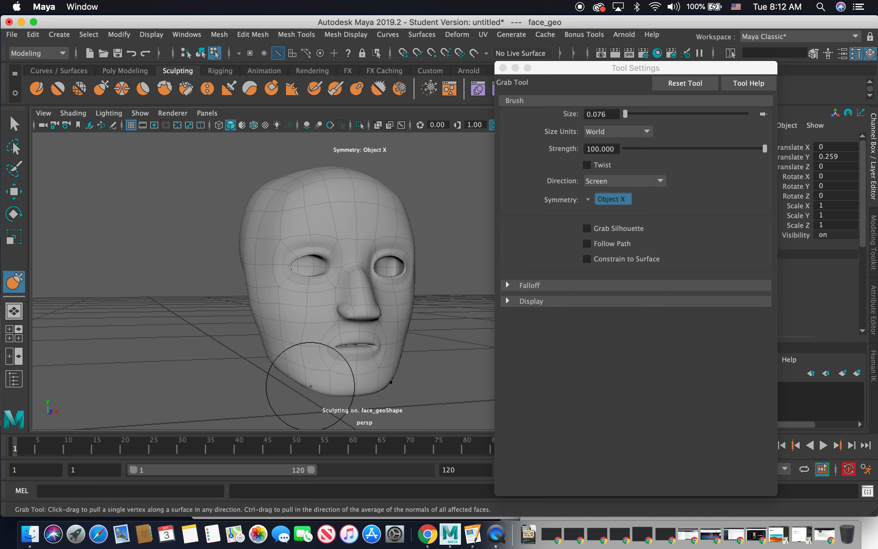
{"action": "left_click_drag", "start_coordinate": [309, 368], "coordinate": [245, 368], "text": "alt"}
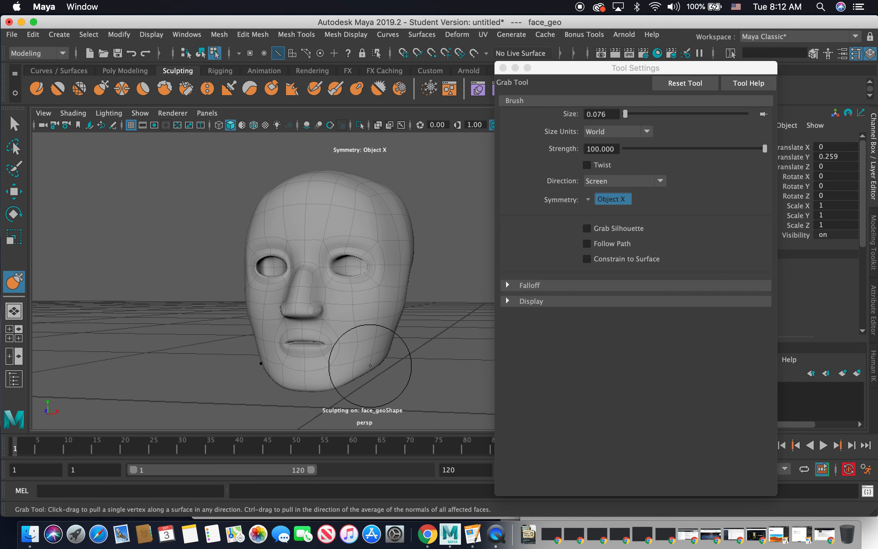
{"action": "left_click_drag", "start_coordinate": [351, 373], "coordinate": [383, 335], "text": "alt"}
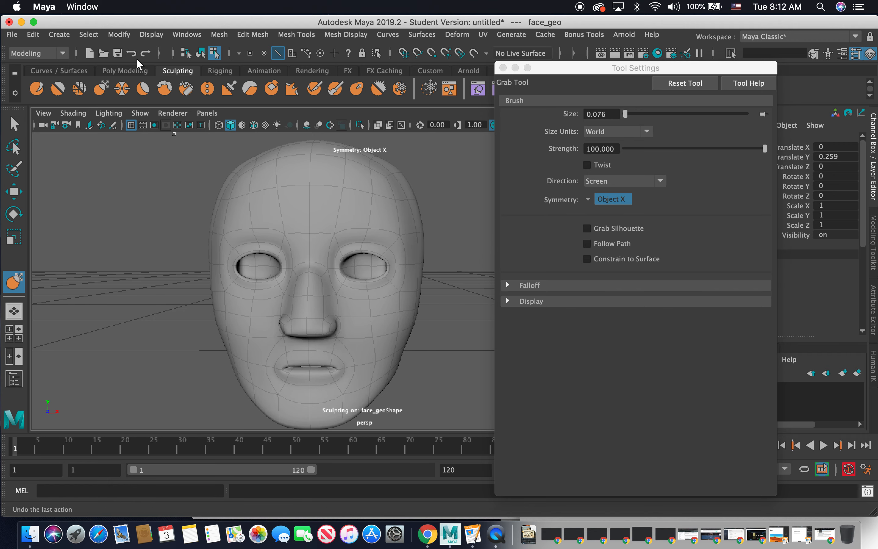
Switch to object selection with the Move Tool, deselect the head, and check its smooth shape in three-quarter view.
{"action": "left_click", "coordinate": [201, 53]}
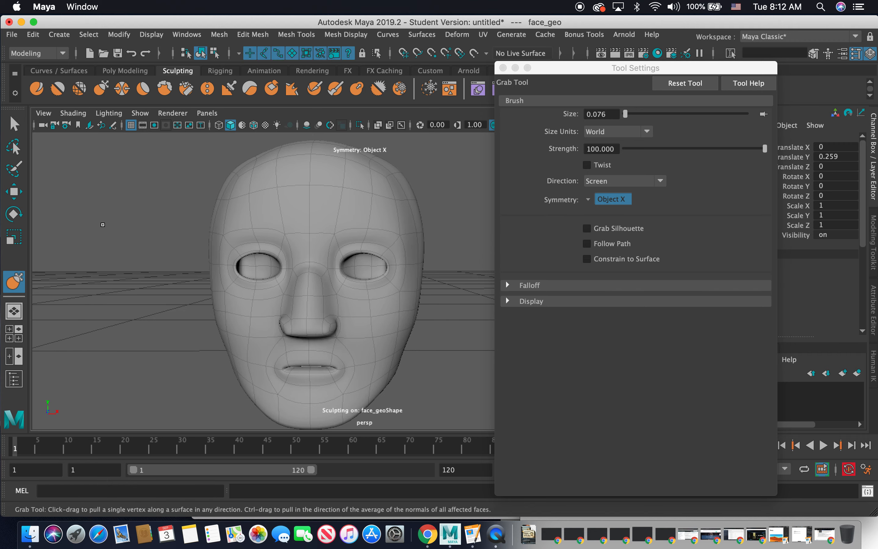
{"action": "key", "text": "w"}
{"action": "left_click", "coordinate": [135, 217]}
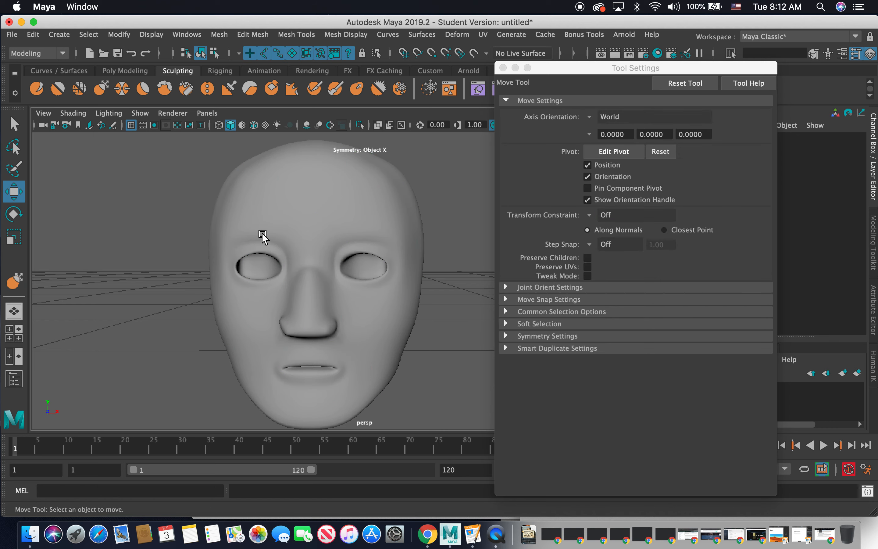
{"action": "left_click_drag", "start_coordinate": [326, 222], "coordinate": [260, 217], "text": "alt"}
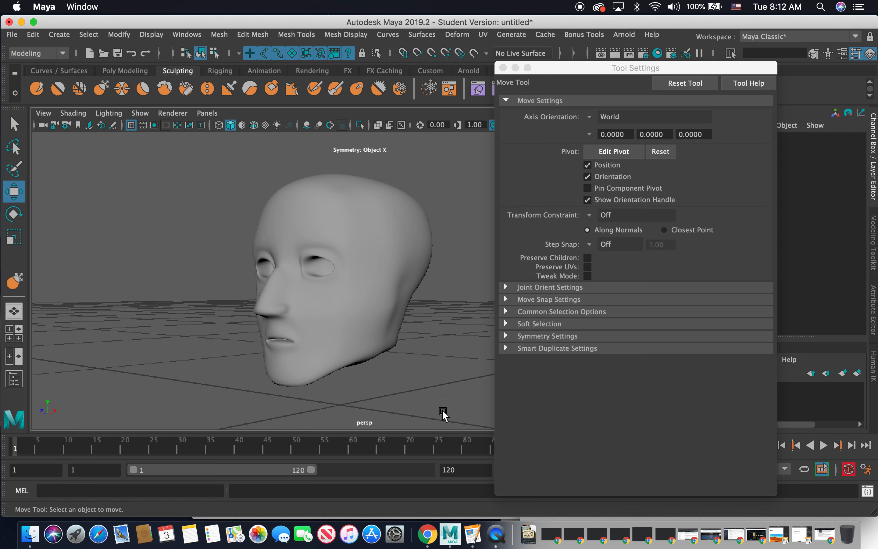
{"action": "left_click", "coordinate": [496, 537]}
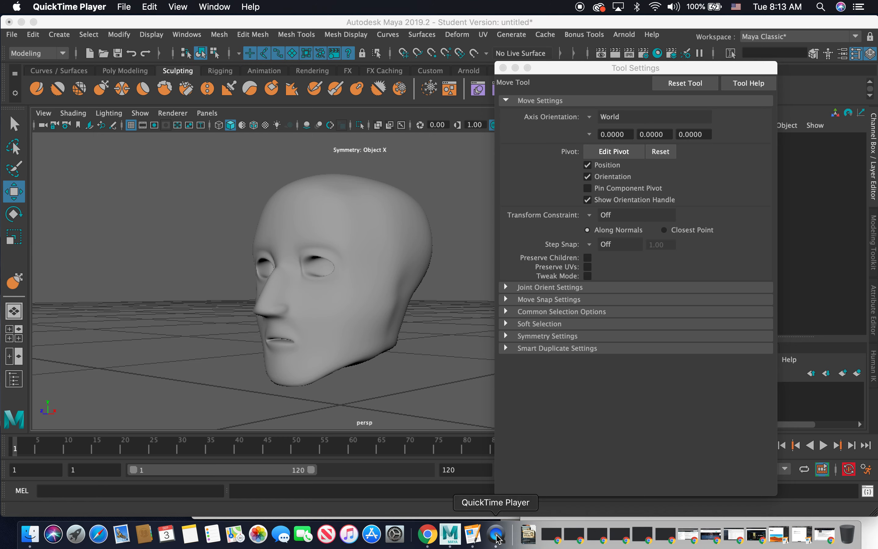